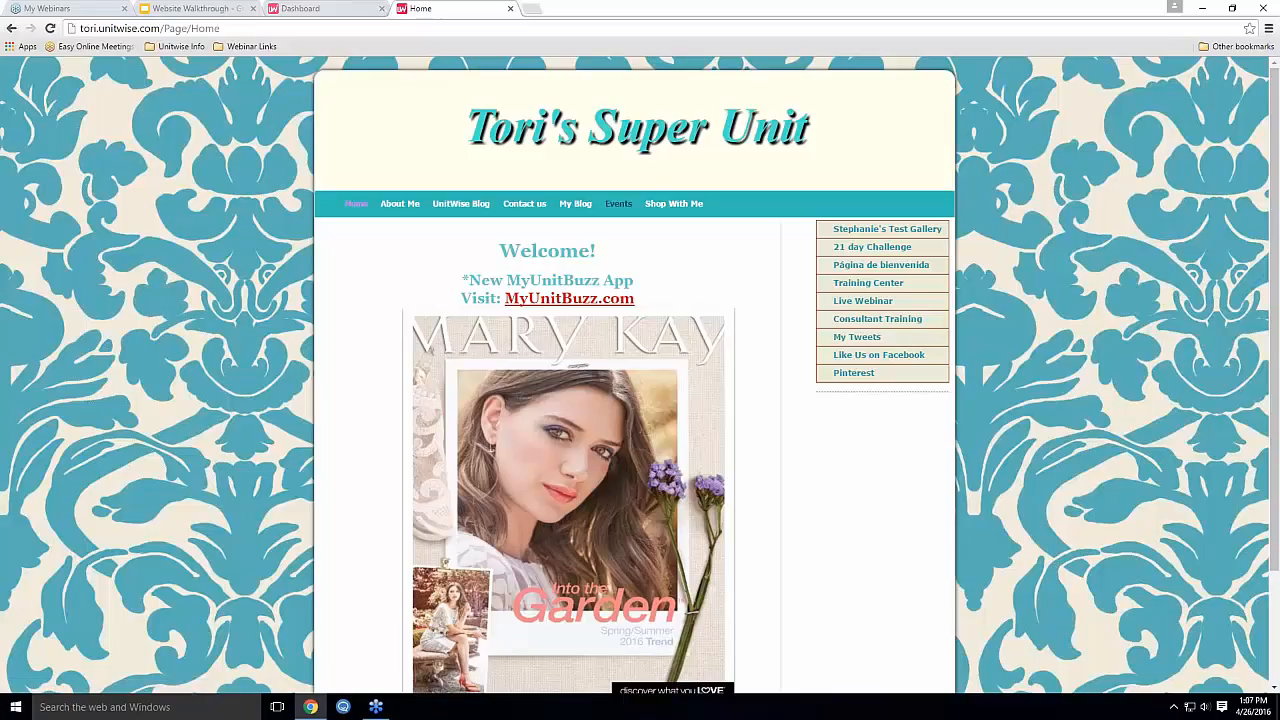
Browse the live site's Events, Contact us and My Blog pages
{"action": "left_click", "coordinate": [618, 203]}
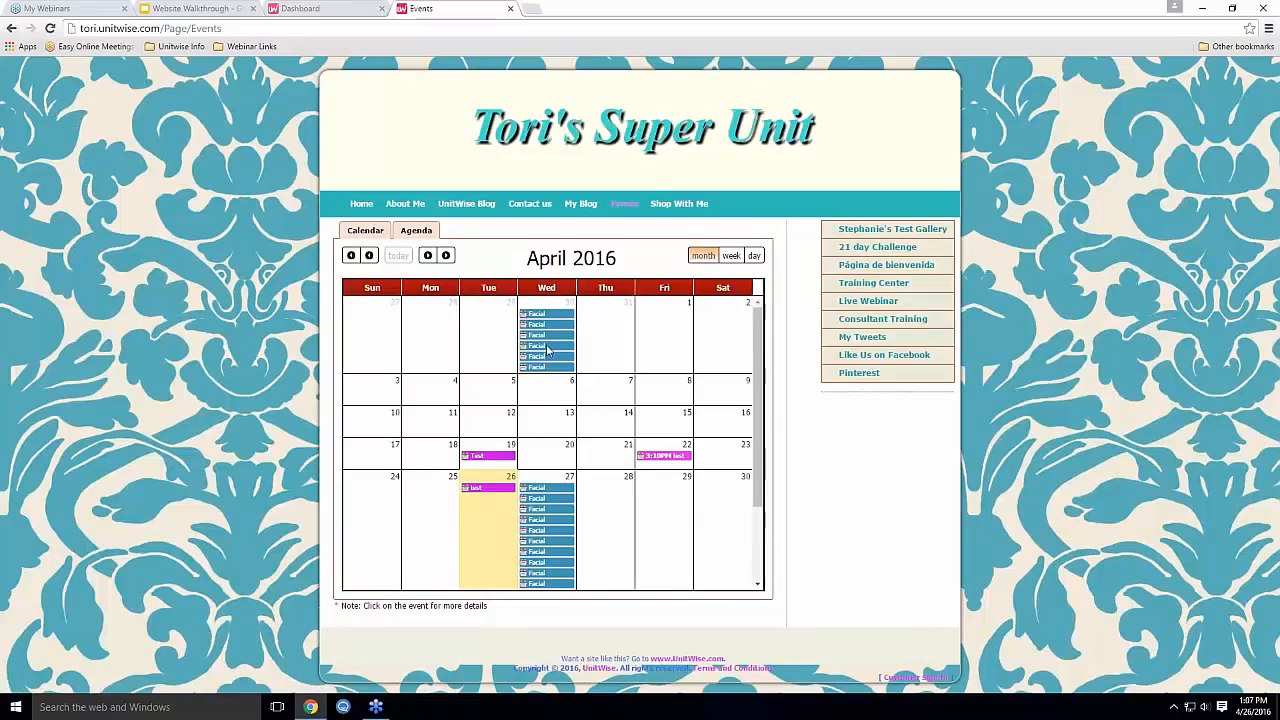
{"action": "left_click", "coordinate": [541, 207]}
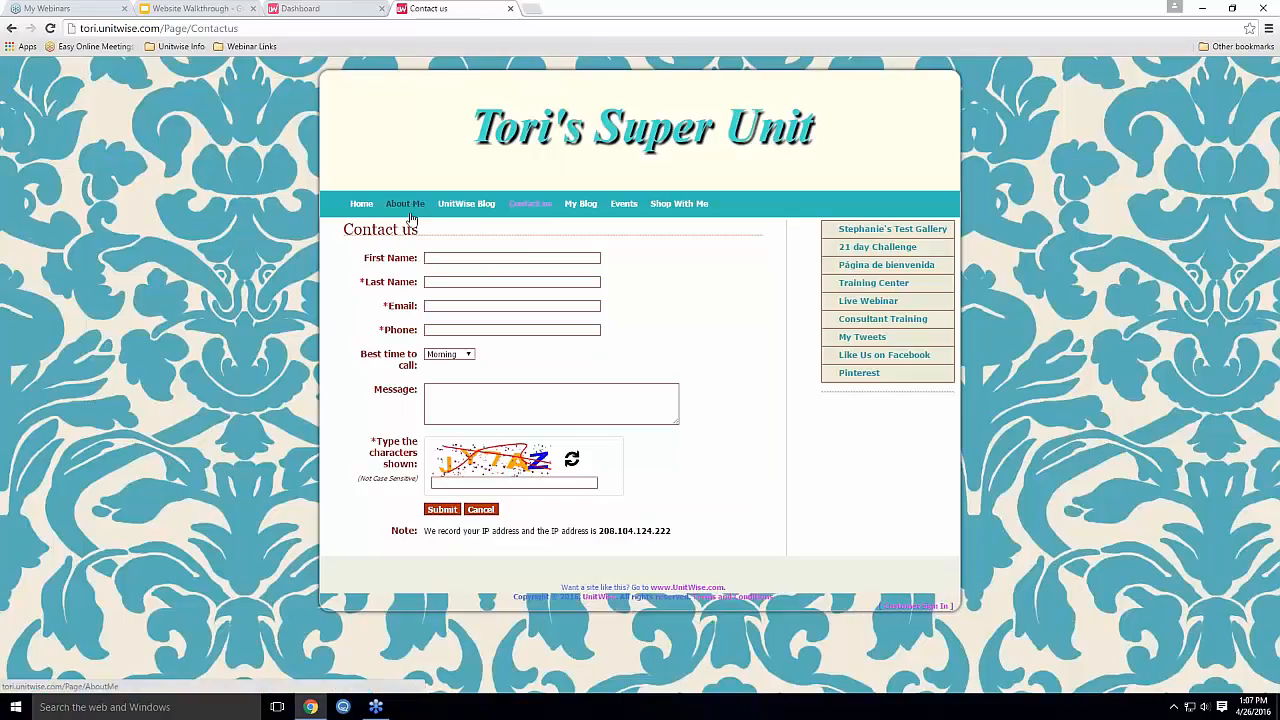
{"action": "left_click", "coordinate": [580, 205]}
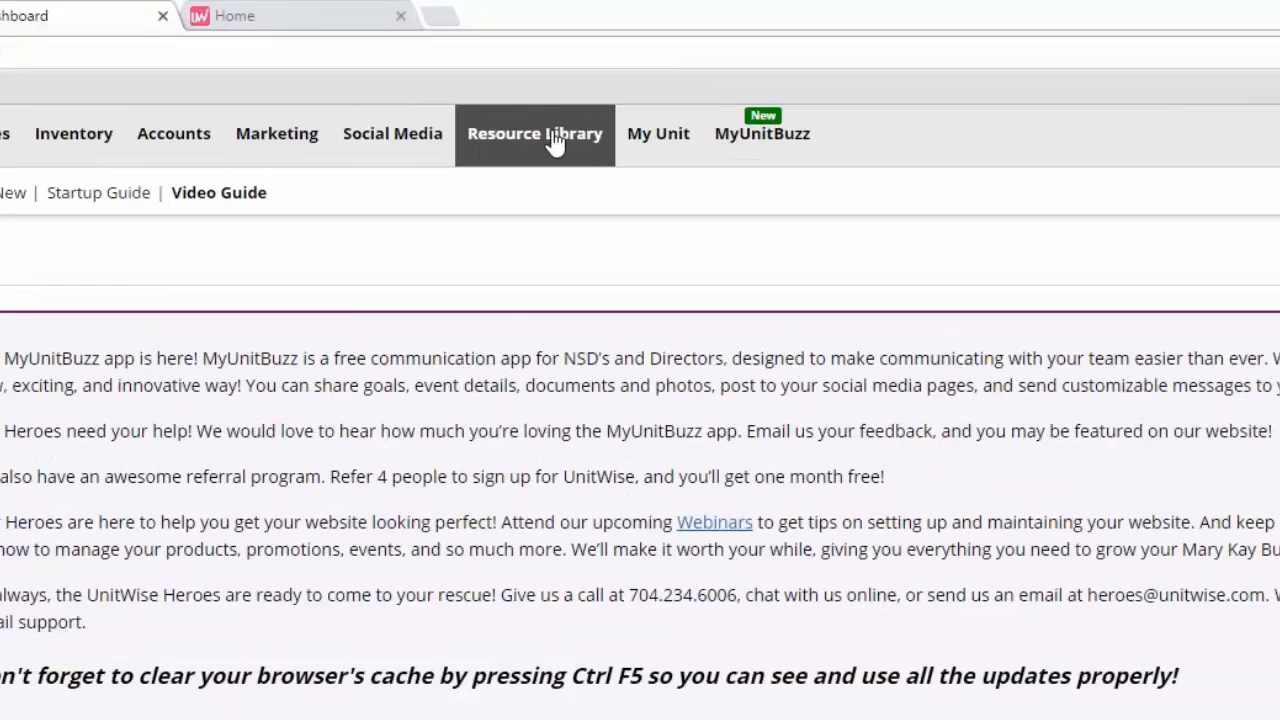
Go to Resource Library > Document Library and open Document Categories
{"action": "mouse_move", "coordinate": [594, 73]}
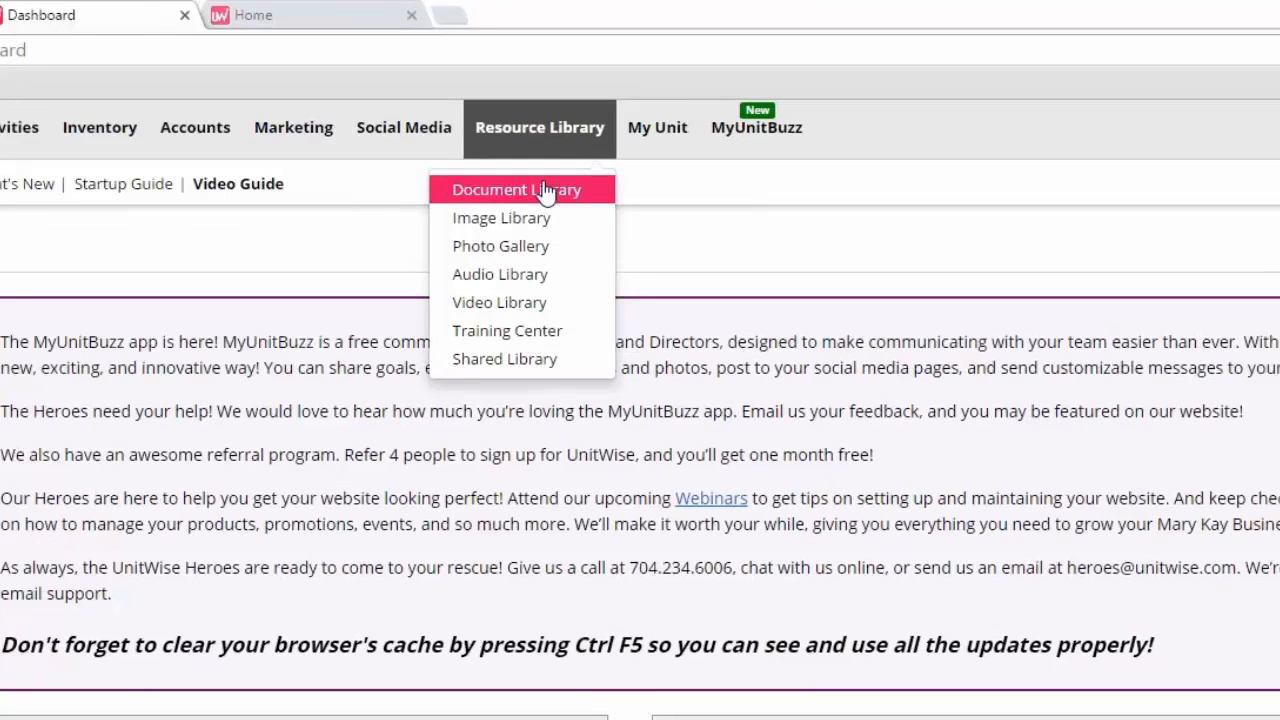
{"action": "left_click", "coordinate": [538, 200]}
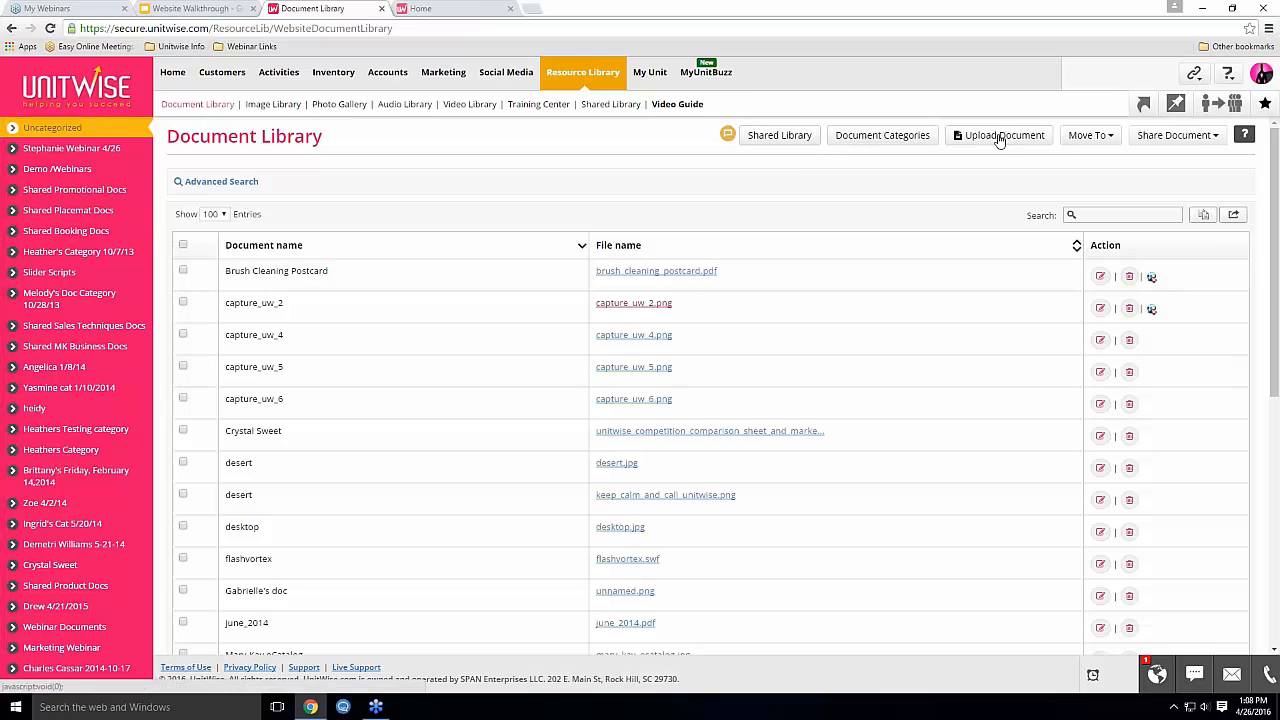
{"action": "mouse_move", "coordinate": [728, 134]}
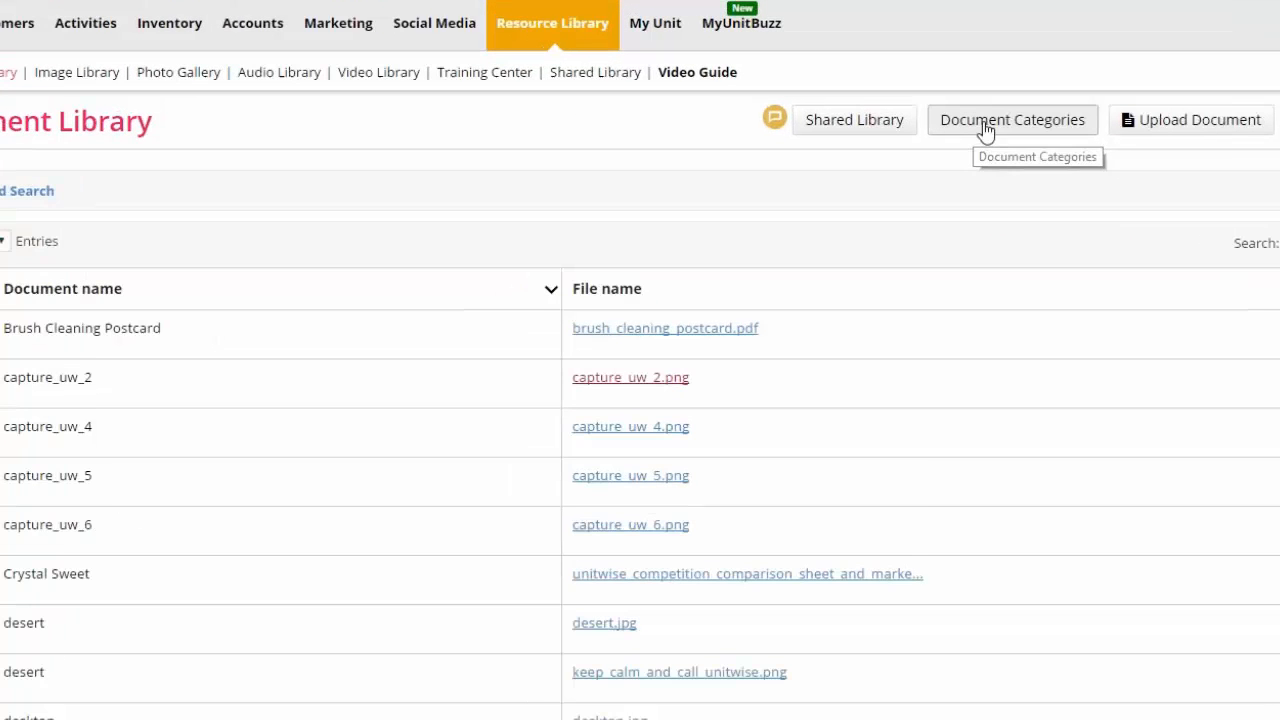
{"action": "left_click", "coordinate": [994, 121]}
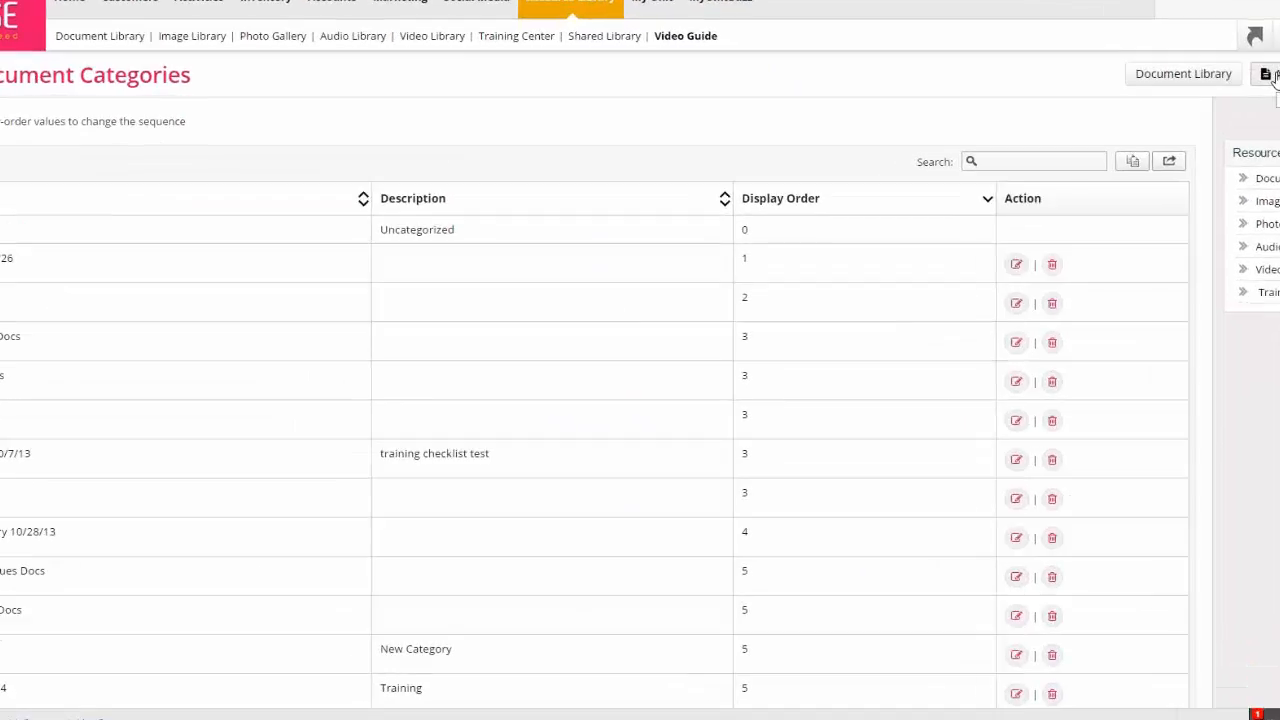
Add and save the category 'Stephanie's Webinar', then return to the Document Library
{"action": "left_click", "coordinate": [1185, 135]}
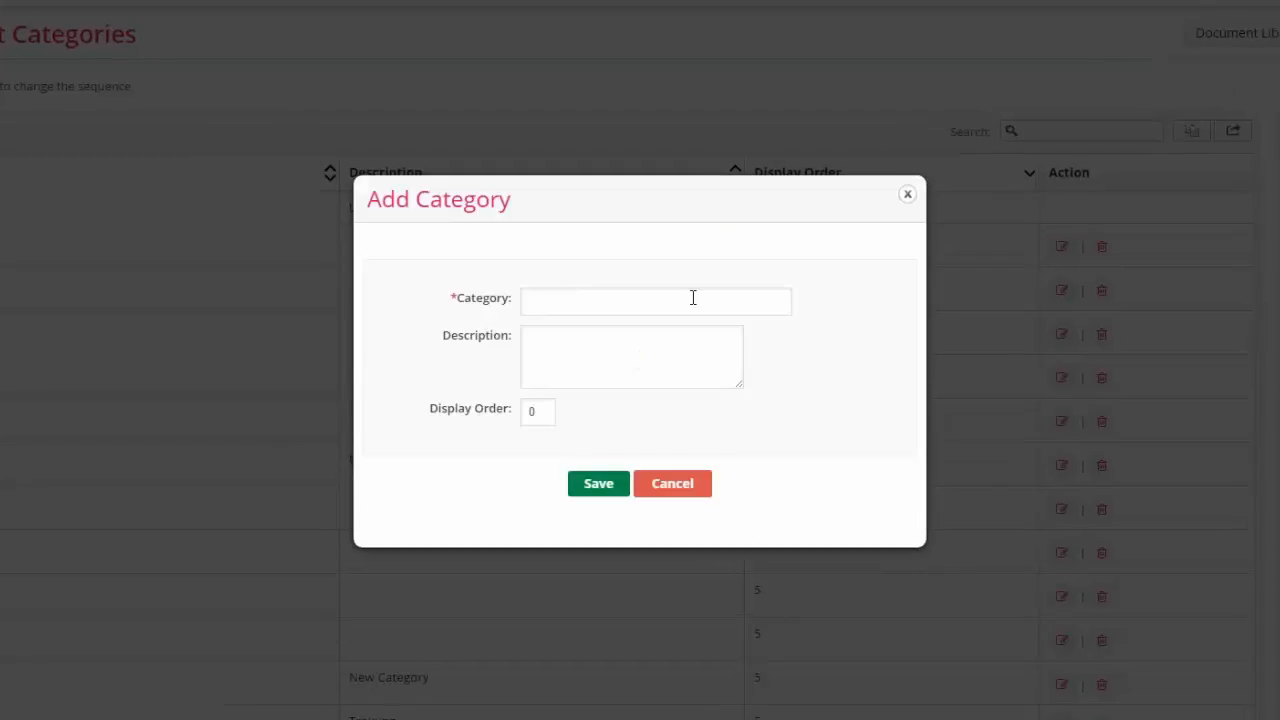
{"action": "left_click", "coordinate": [546, 412]}
{"action": "left_click", "coordinate": [567, 298]}
{"action": "type", "text": "Stephanie's "}
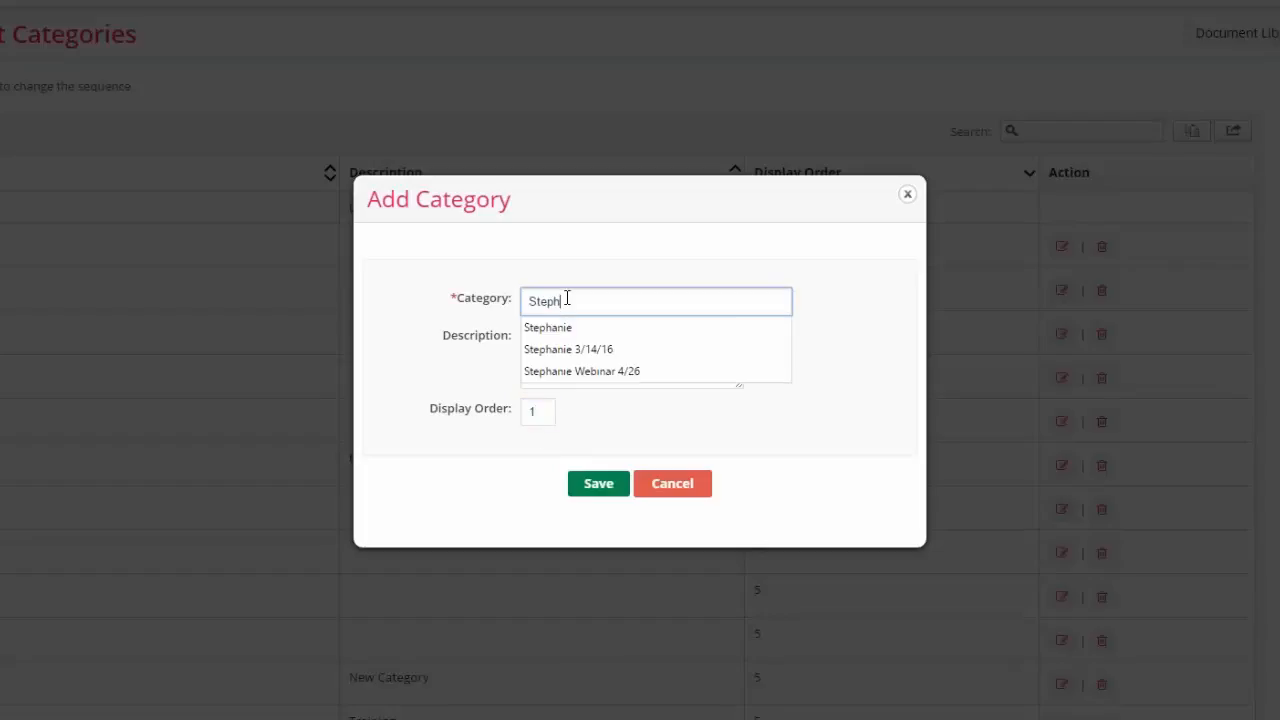
{"action": "type", "text": "Webinar"}
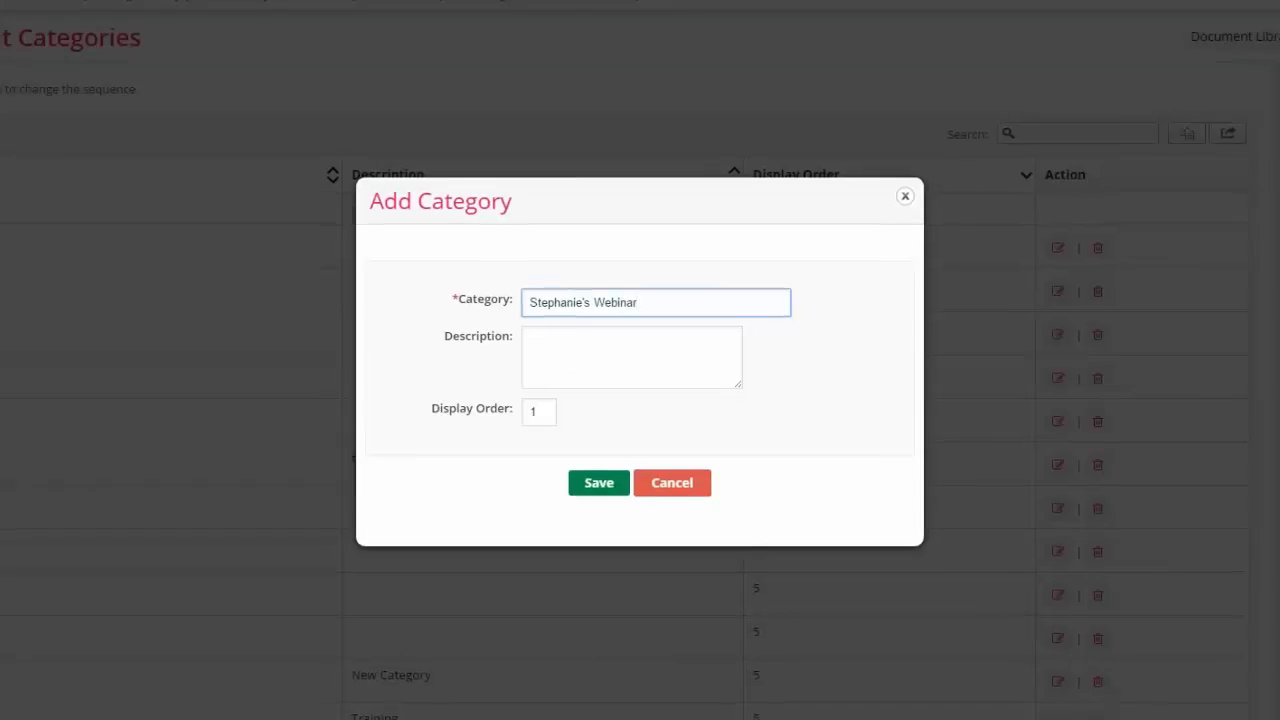
{"action": "left_click", "coordinate": [598, 484]}
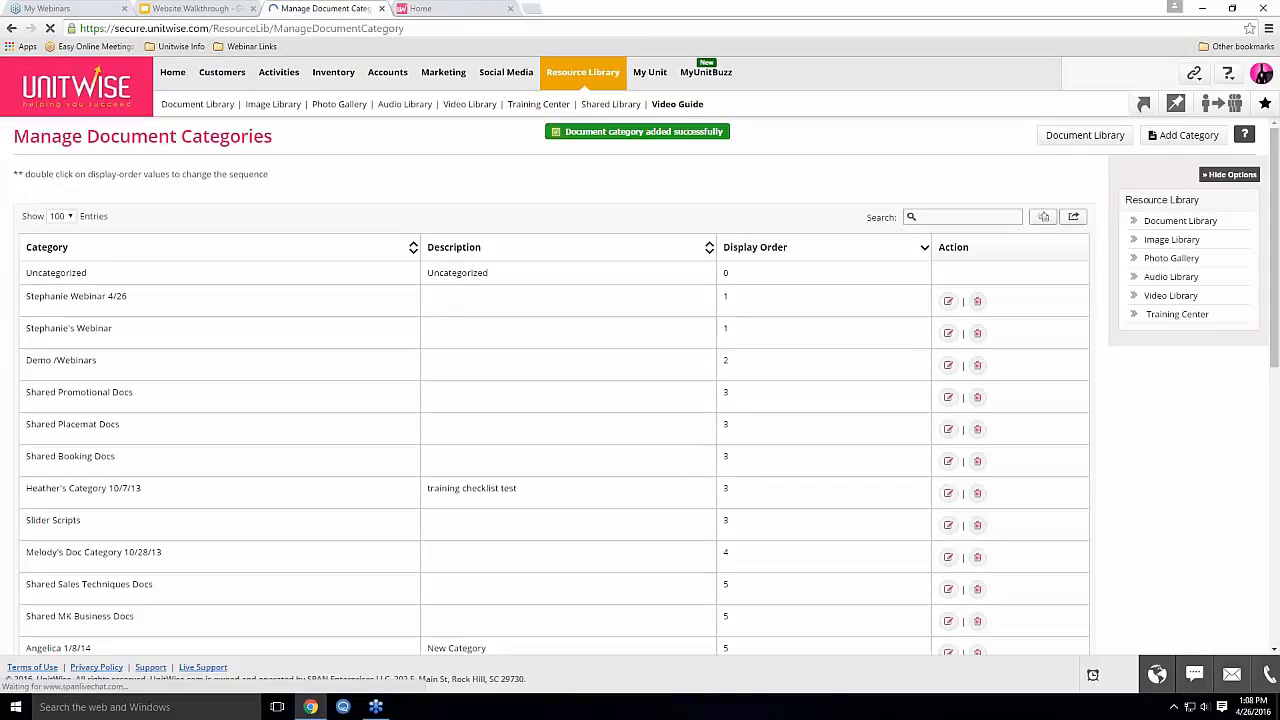
{"action": "left_click", "coordinate": [946, 303]}
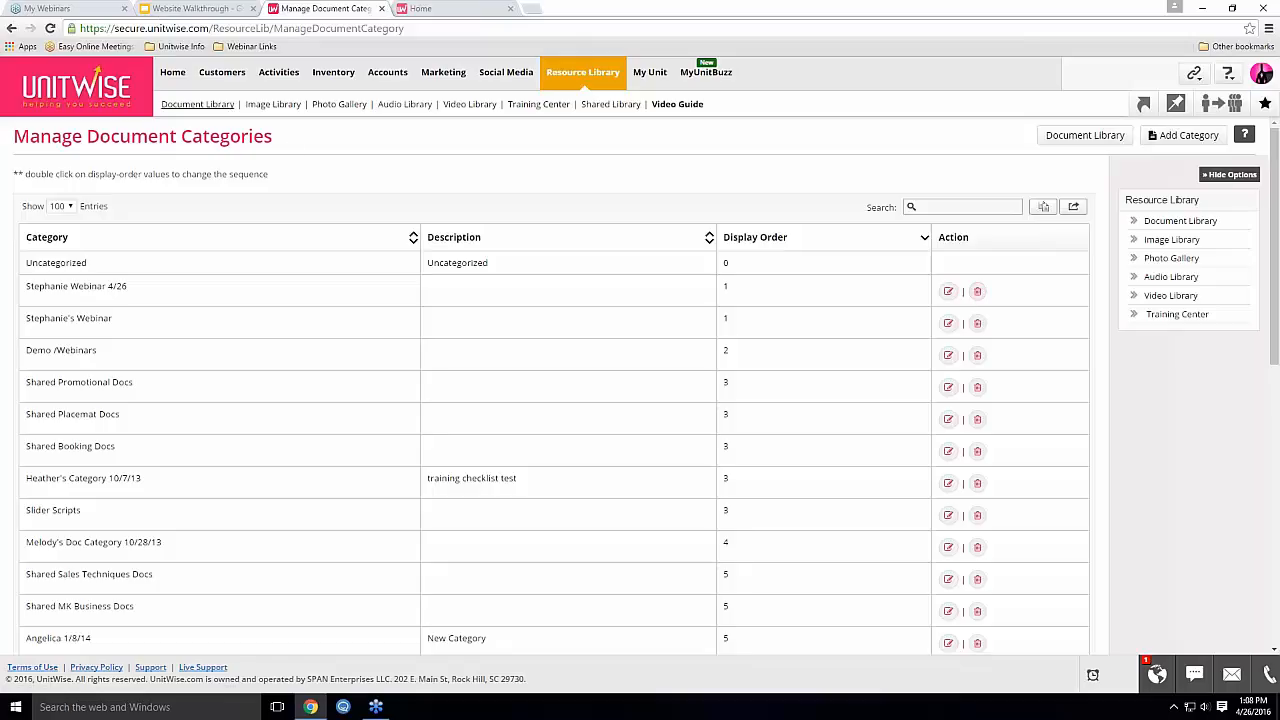
{"action": "left_click", "coordinate": [197, 104]}
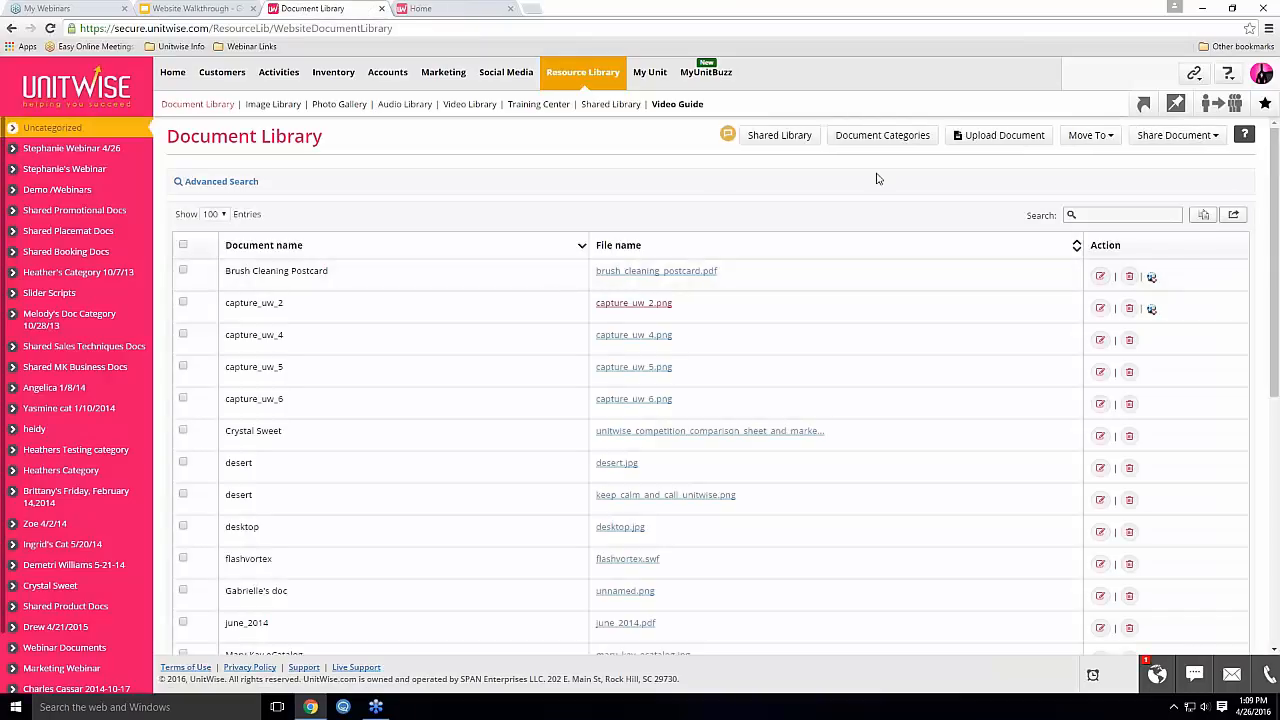
Start a single-file document upload and choose twrepairplacemat.pdf
{"action": "left_click", "coordinate": [1005, 142]}
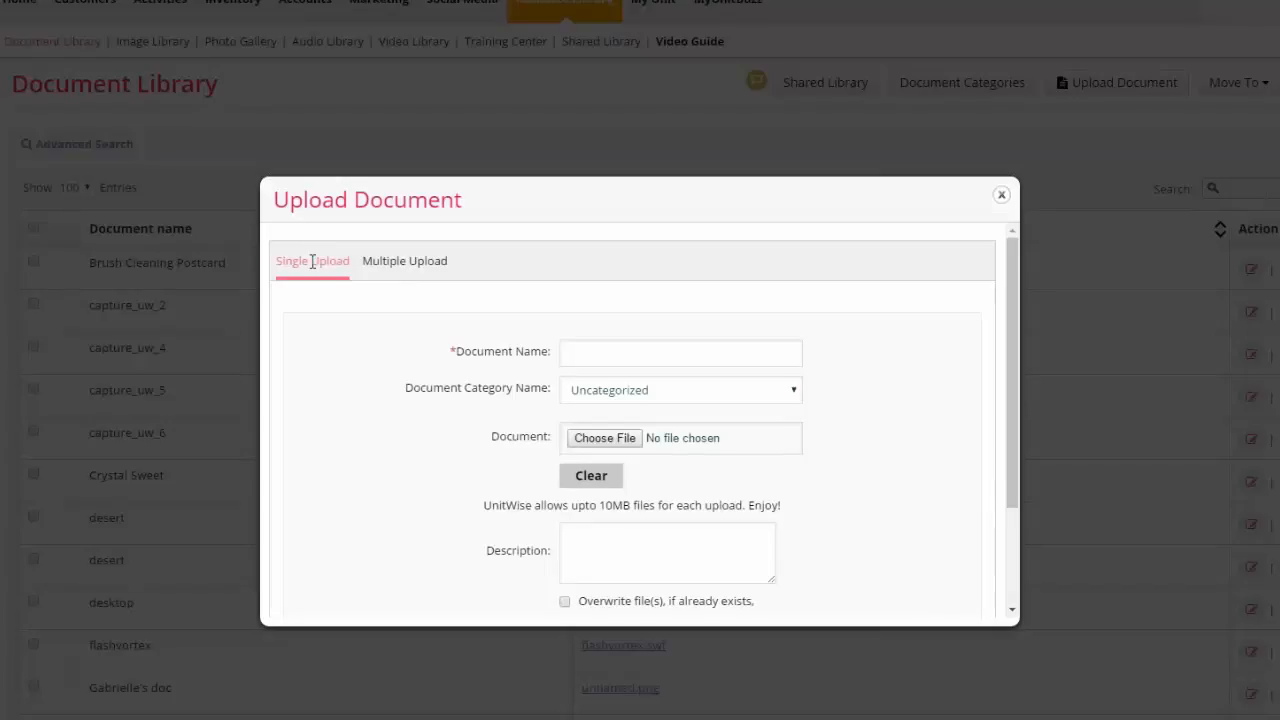
{"action": "left_click", "coordinate": [400, 262]}
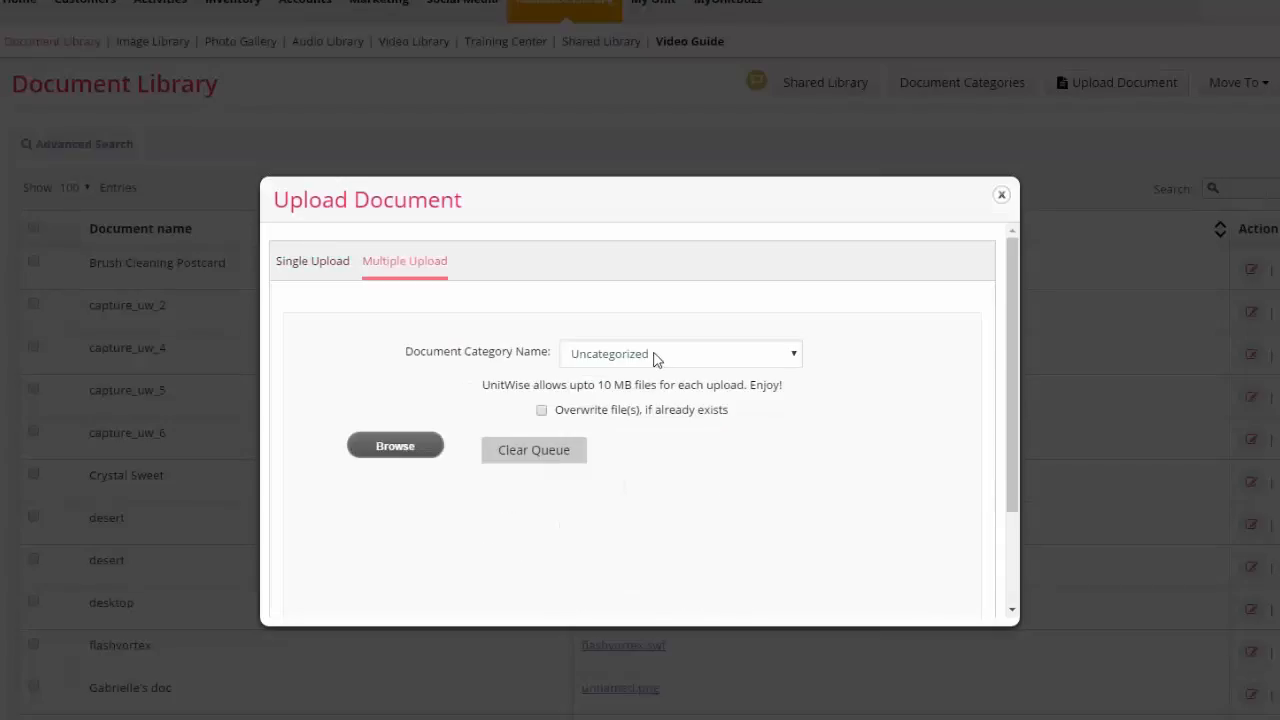
{"action": "left_click", "coordinate": [310, 261]}
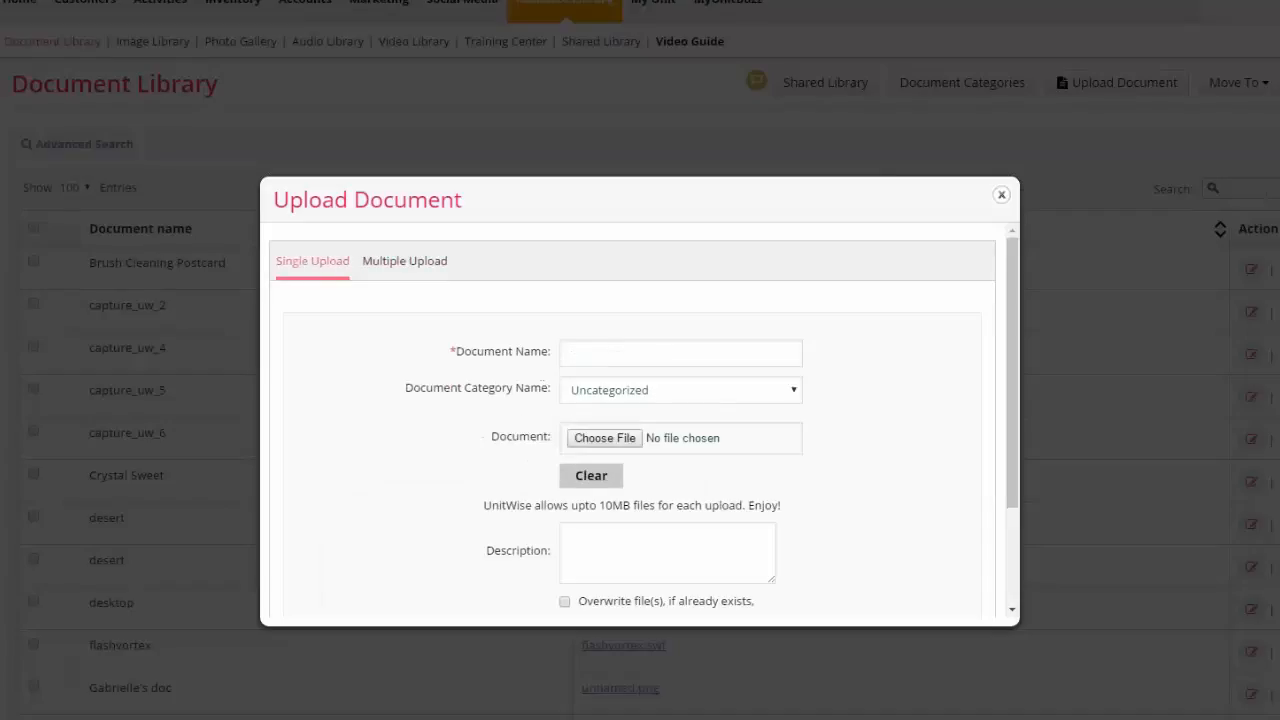
{"action": "left_click", "coordinate": [580, 351]}
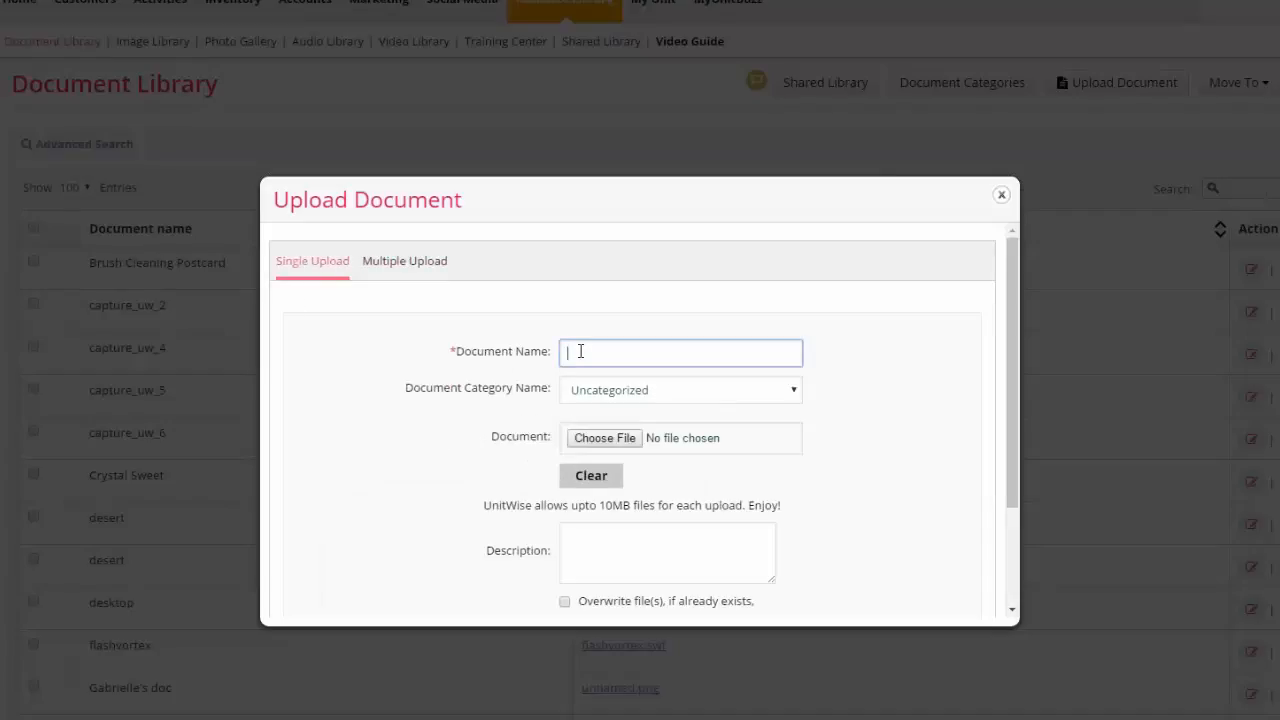
{"action": "left_click", "coordinate": [771, 398]}
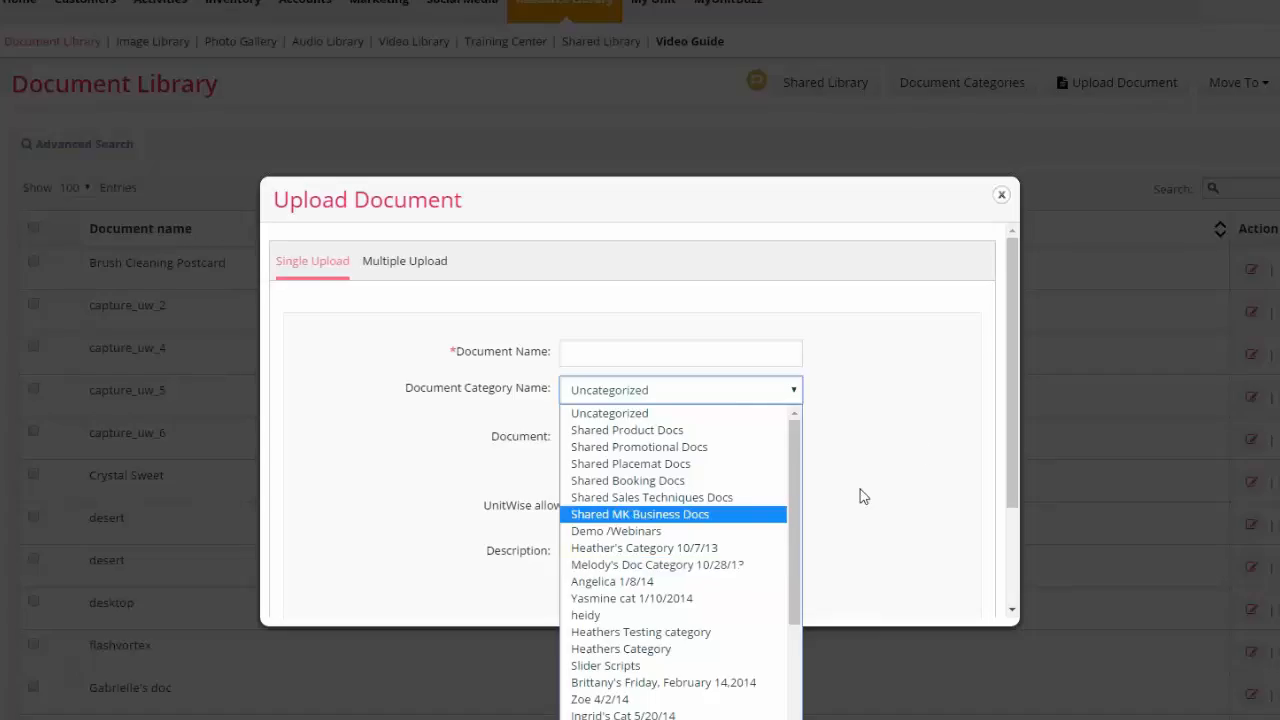
{"action": "left_click", "coordinate": [922, 450]}
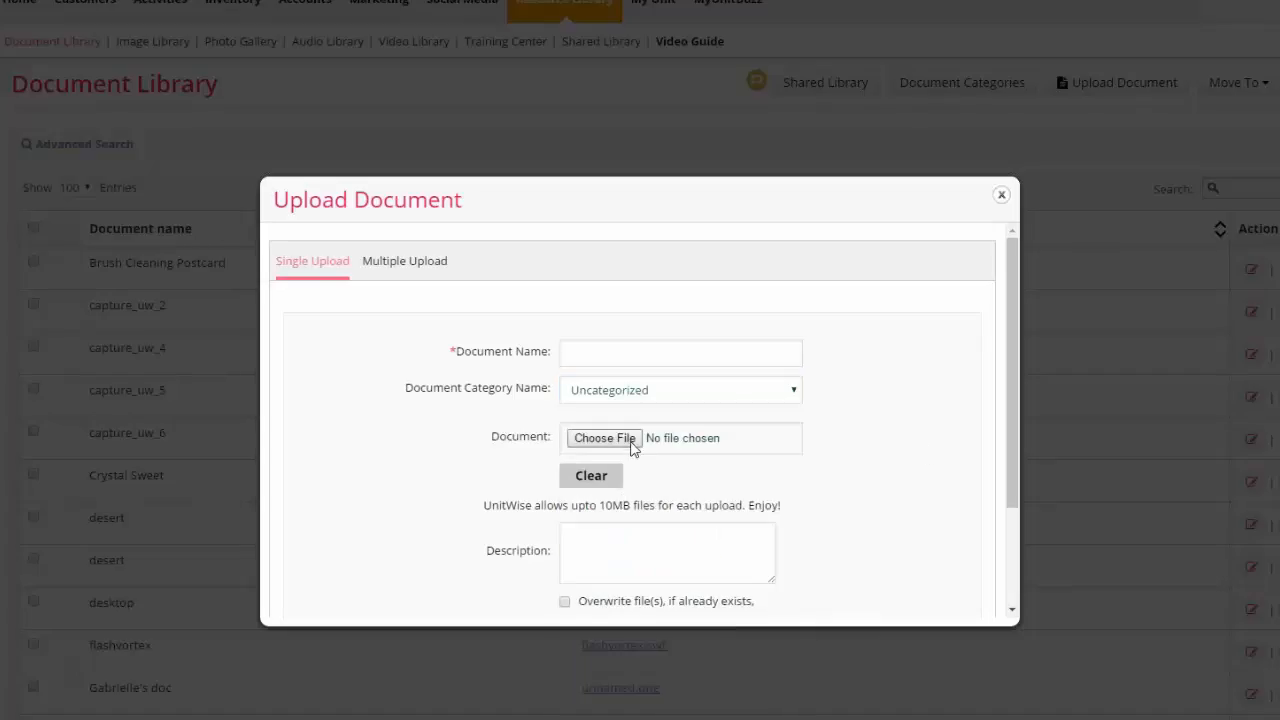
{"action": "left_click", "coordinate": [604, 438]}
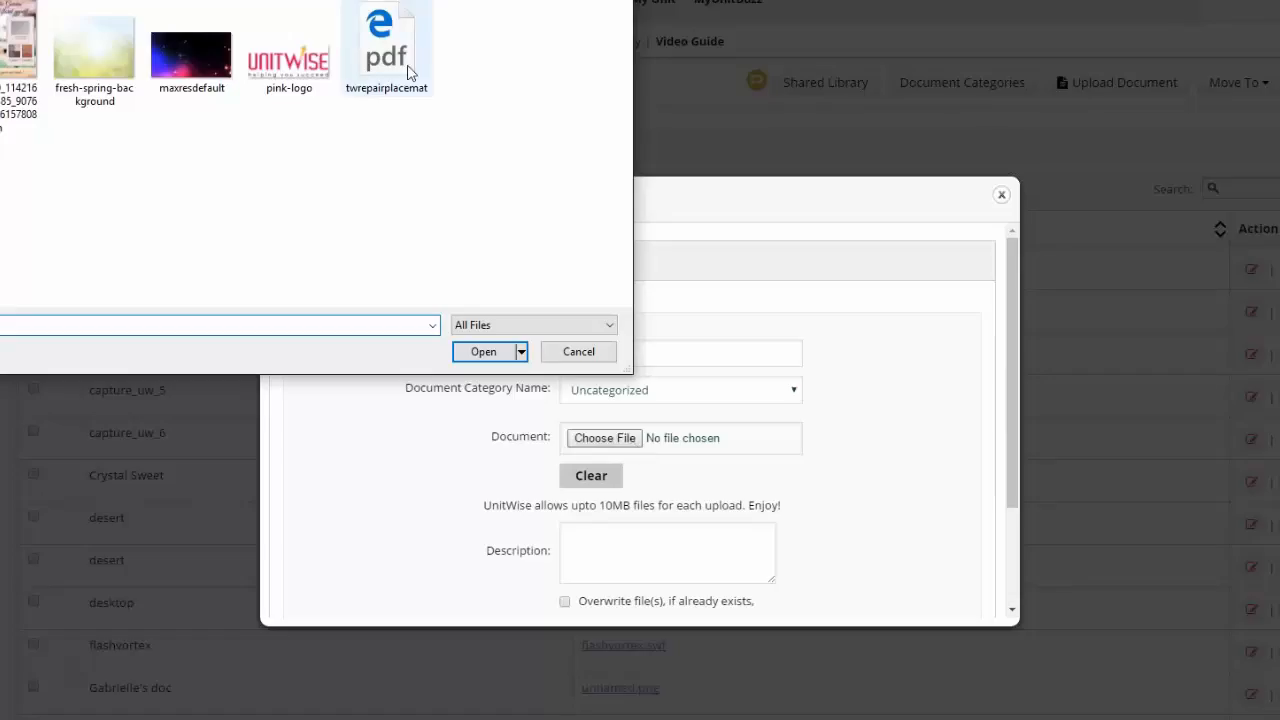
{"action": "left_click", "coordinate": [405, 68]}
{"action": "key", "text": "Return"}
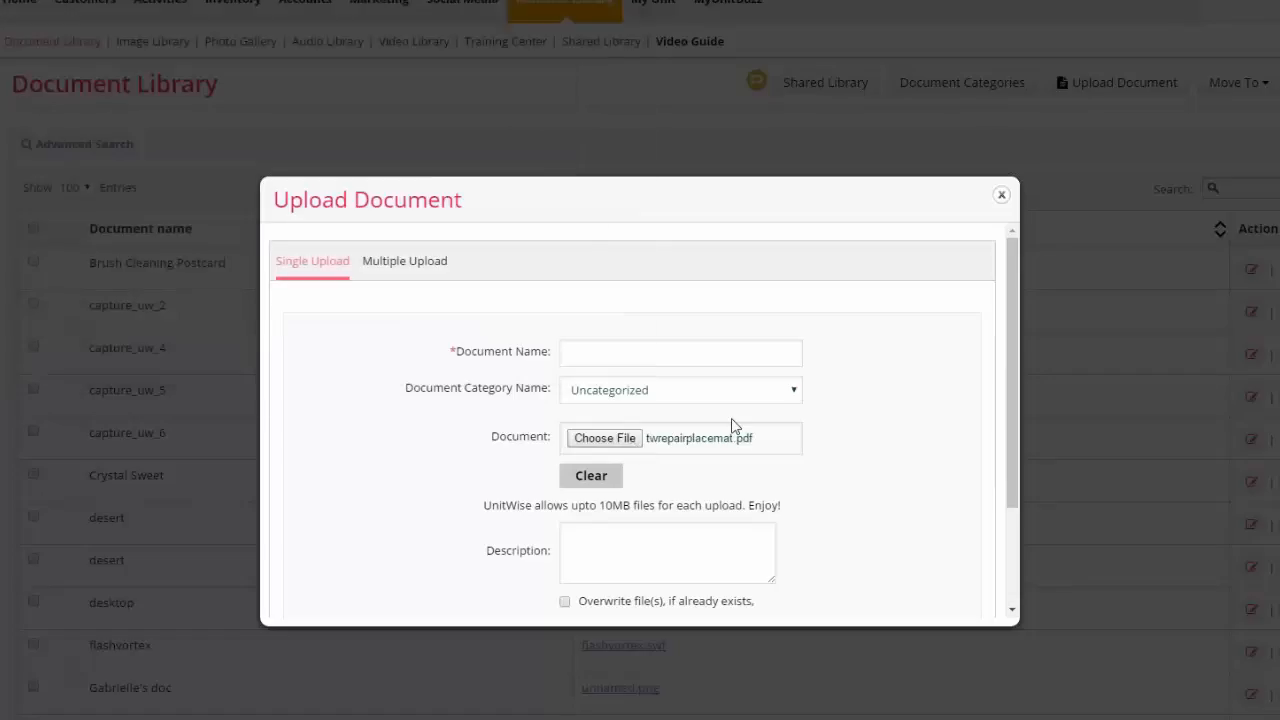
Name the document 'TimeWise Repair', file it under Stephanie's Webinar, and save
{"action": "left_click", "coordinate": [684, 360]}
{"action": "type", "text": "TimeWise Repair"}
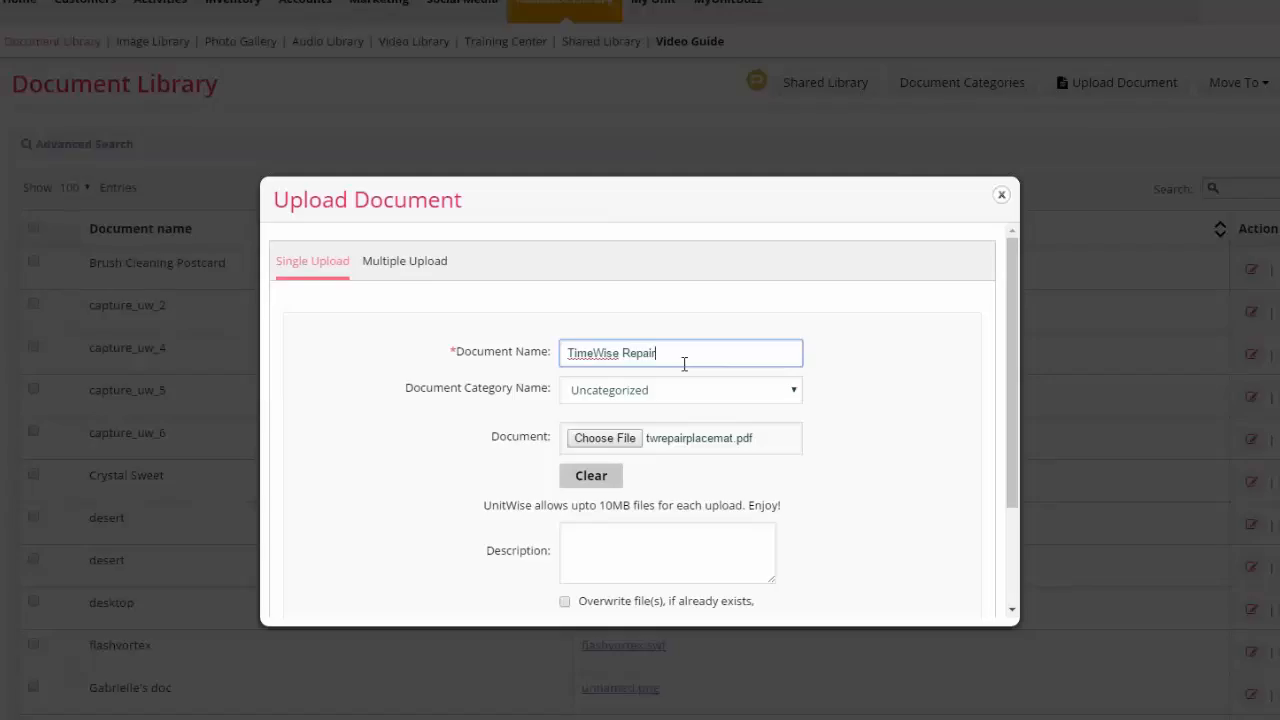
{"action": "left_click", "coordinate": [684, 390]}
{"action": "scroll", "coordinate": [663, 577], "scroll_direction": "down", "scroll_amount": 3}
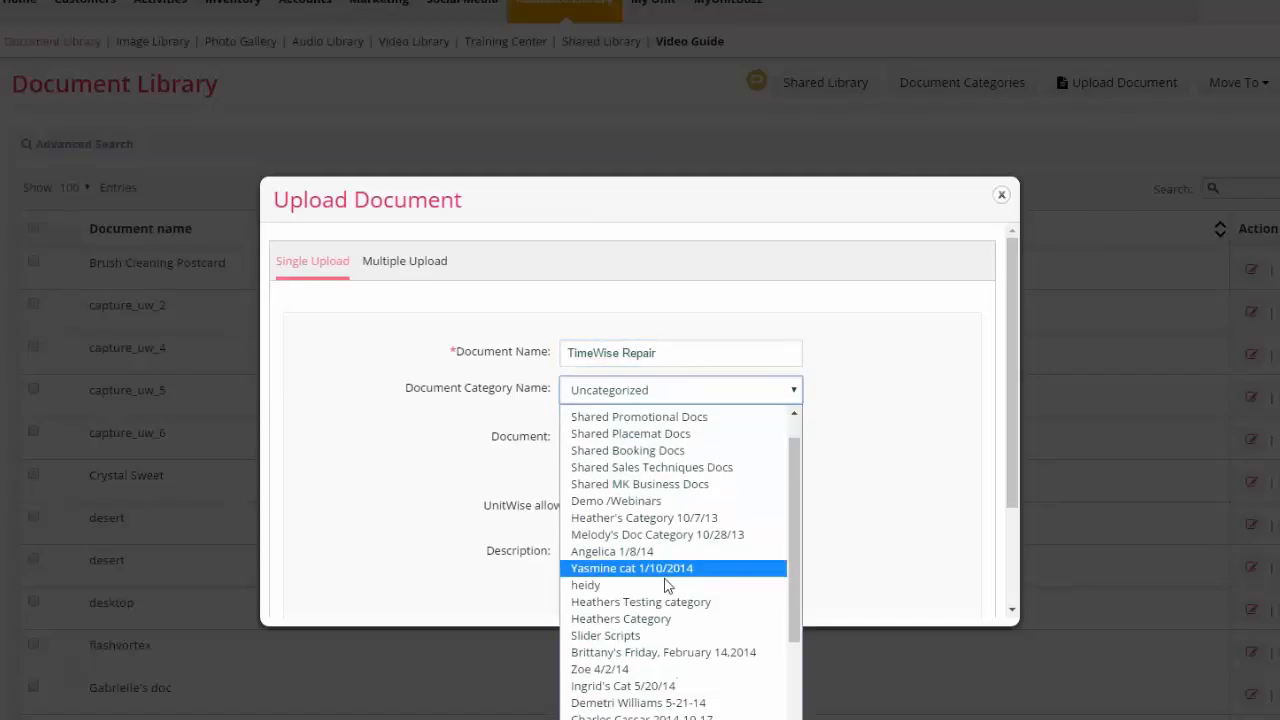
{"action": "left_click", "coordinate": [663, 712]}
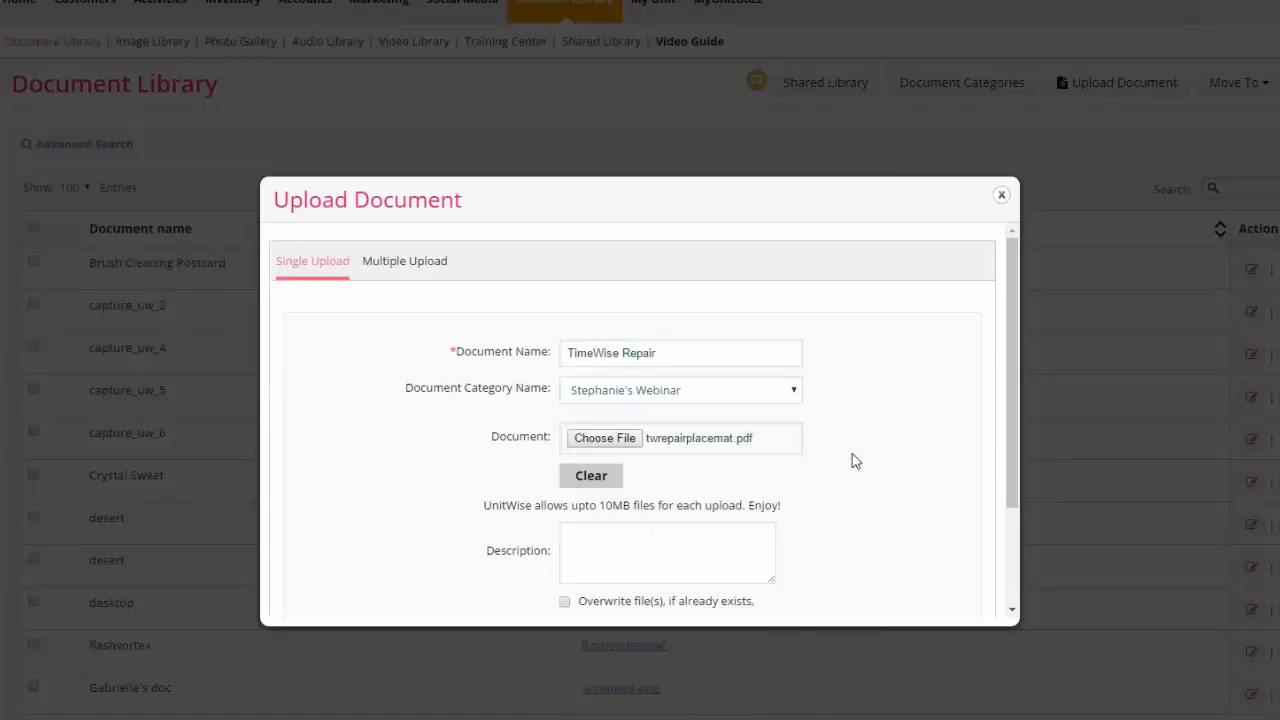
{"action": "scroll", "coordinate": [850, 460], "scroll_direction": "down", "scroll_amount": 2}
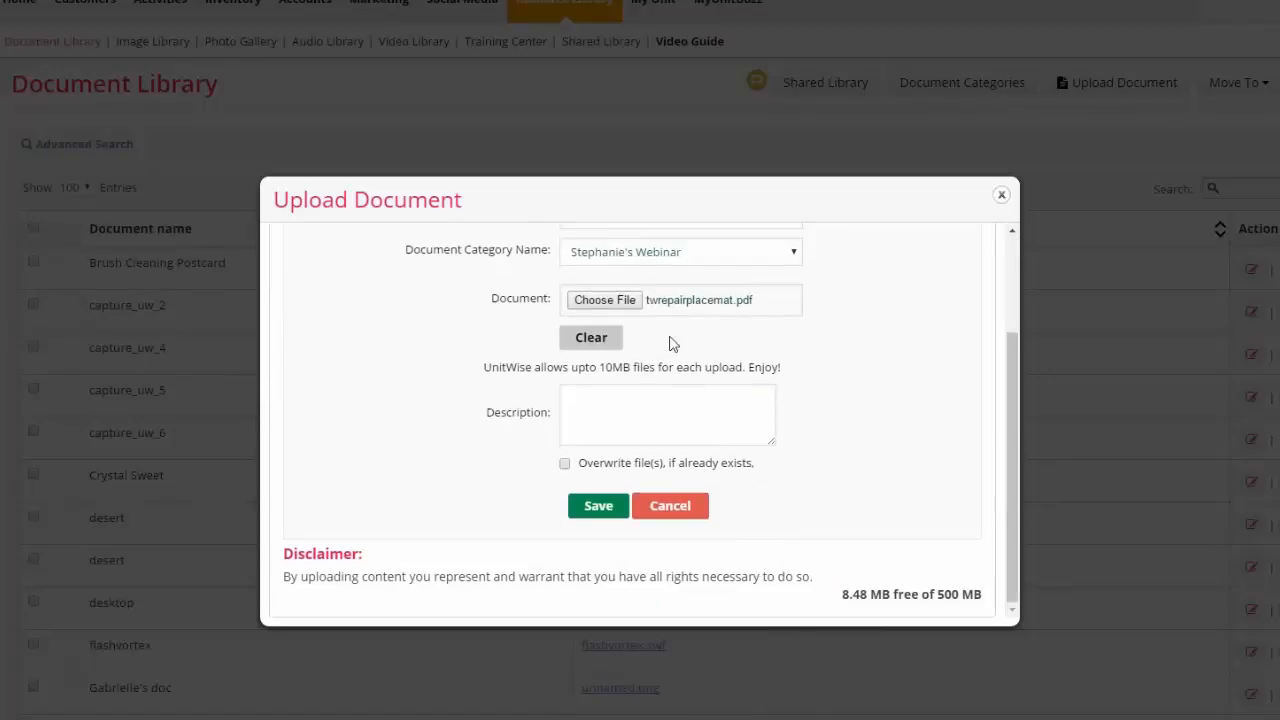
{"action": "left_click", "coordinate": [599, 508]}
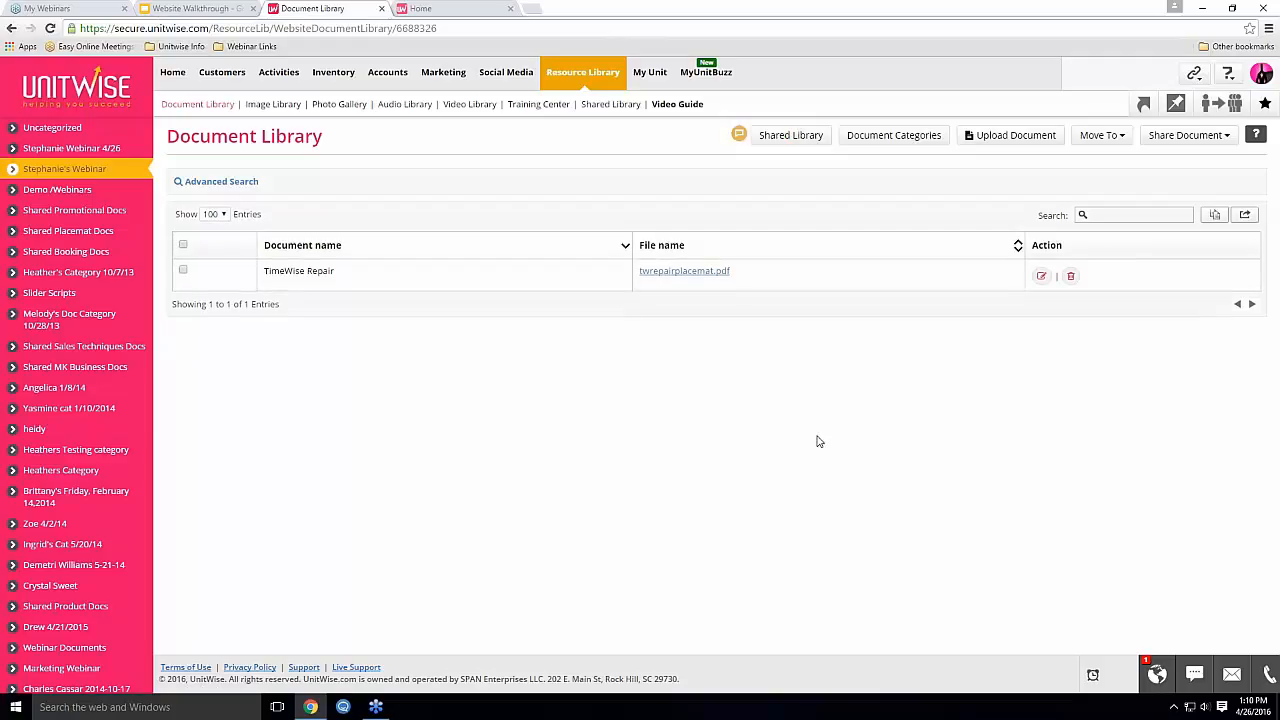
Select TimeWise Repair and check the Move To categories without moving it
{"action": "left_click", "coordinate": [183, 271]}
{"action": "left_click", "coordinate": [1100, 135]}
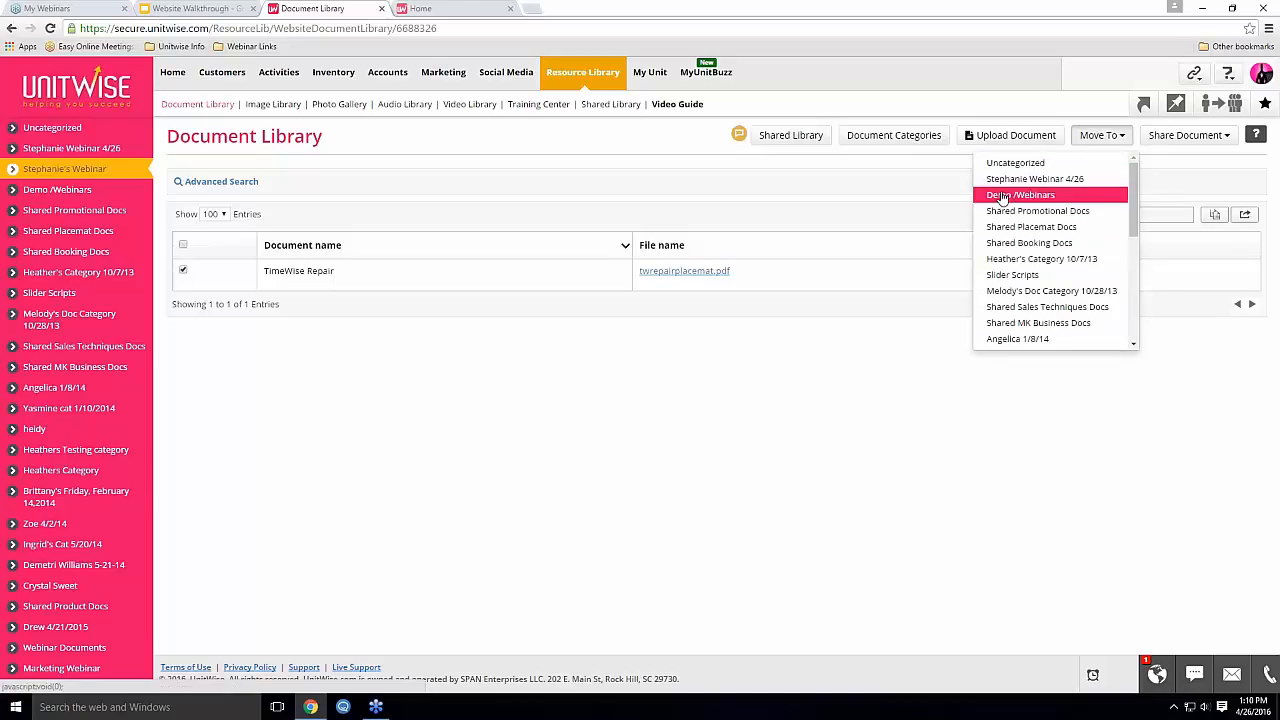
{"action": "left_click", "coordinate": [735, 480]}
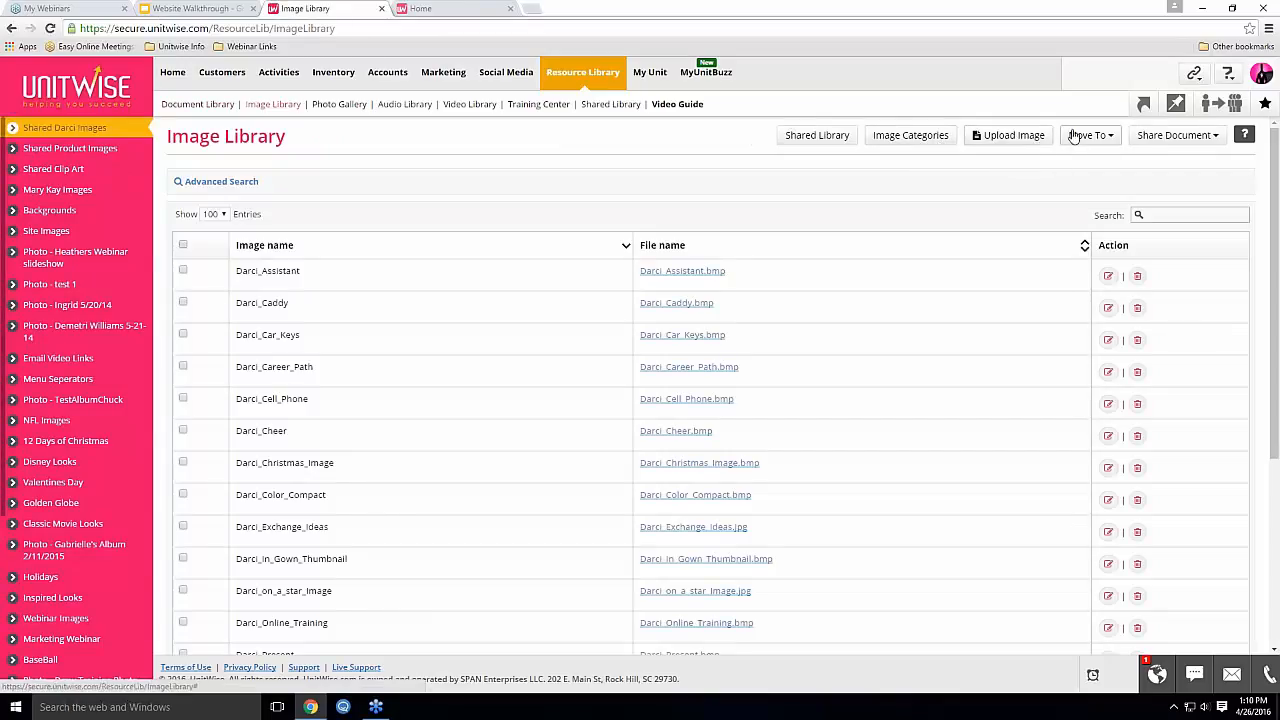
Look through the Audio Library and its move-to categories, then open the Video Library
{"action": "left_click", "coordinate": [405, 104]}
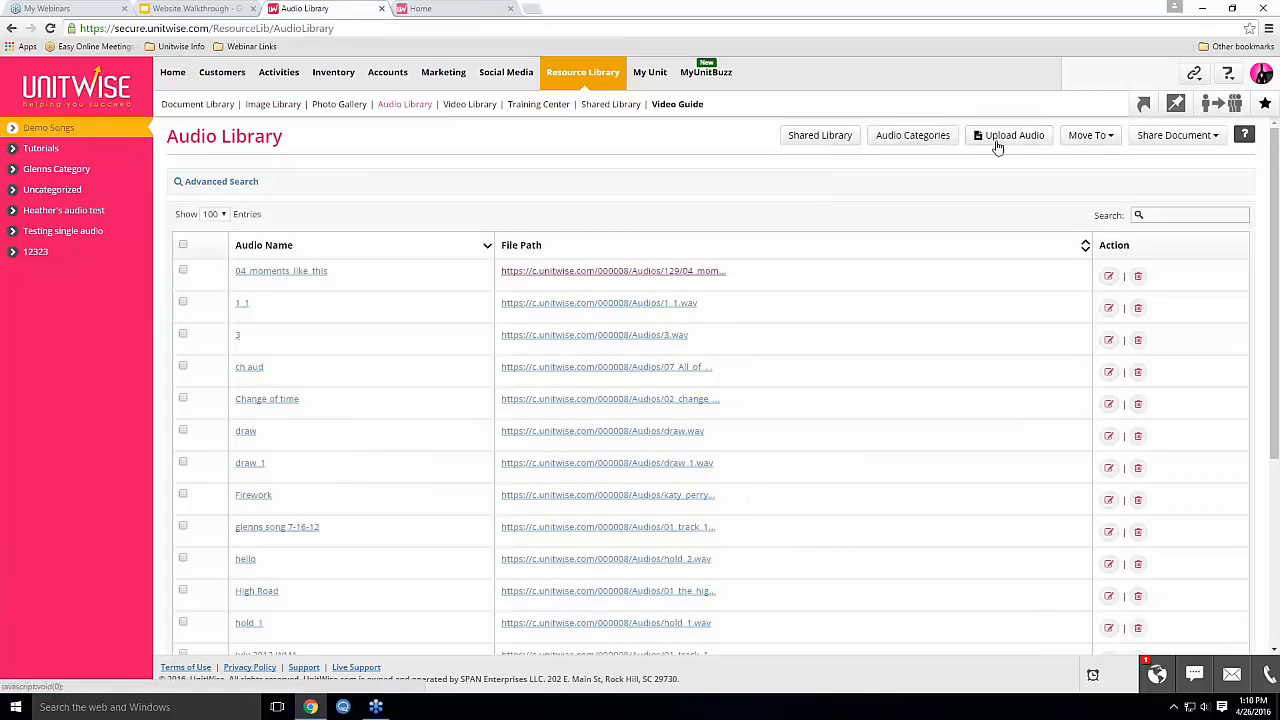
{"action": "left_click", "coordinate": [1088, 134]}
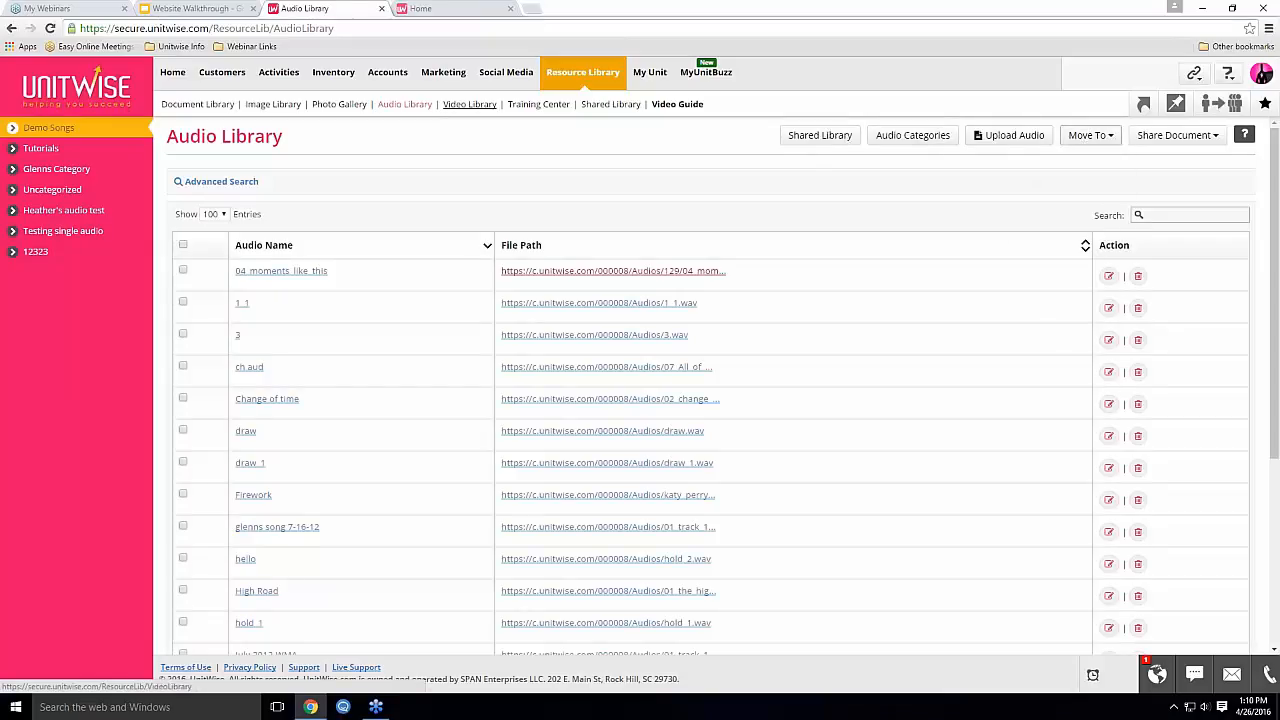
{"action": "left_click", "coordinate": [469, 104]}
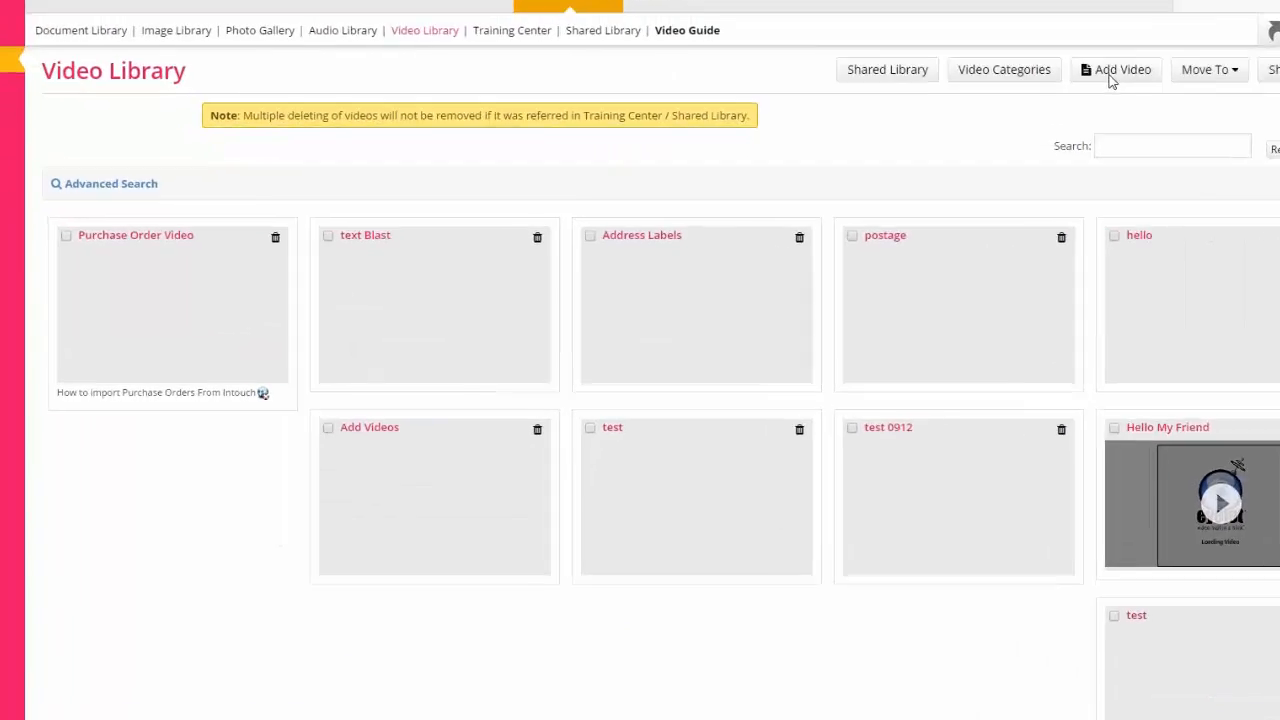
{"action": "left_click", "coordinate": [1110, 80]}
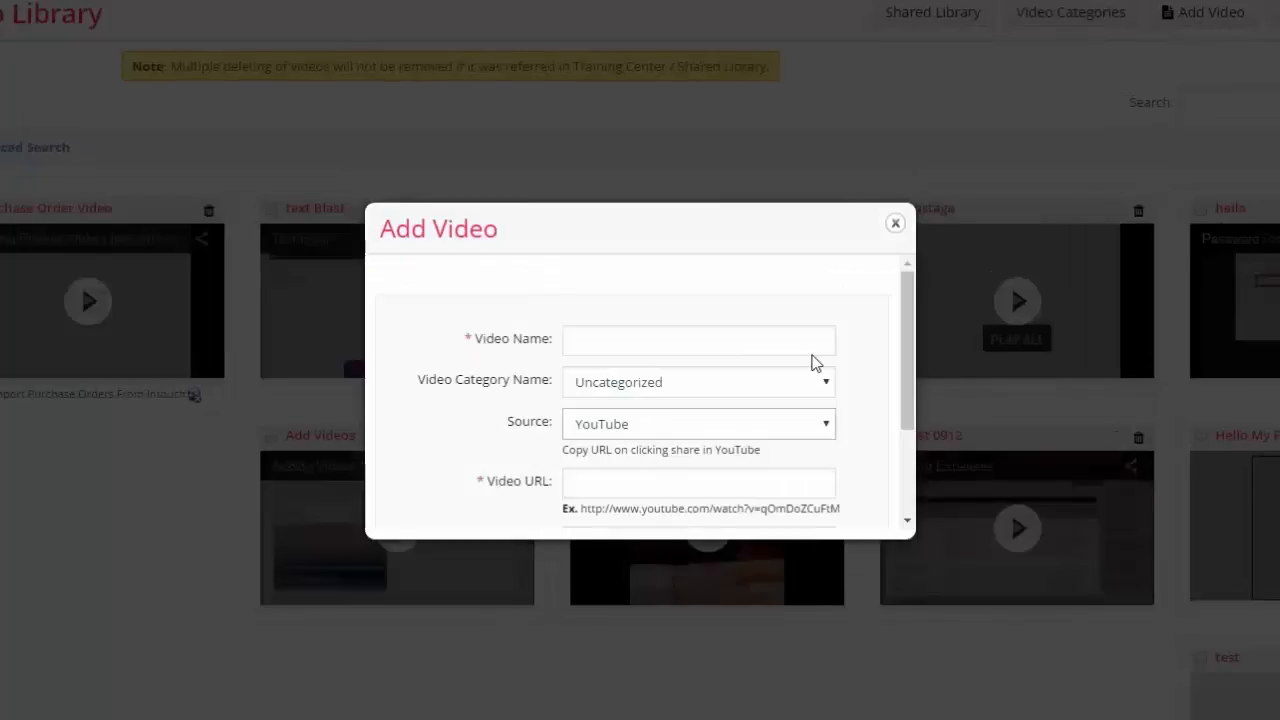
{"action": "scroll", "coordinate": [808, 372], "scroll_direction": "down", "scroll_amount": 2}
{"action": "scroll", "coordinate": [820, 370], "scroll_direction": "up", "scroll_amount": 2}
{"action": "scroll", "coordinate": [866, 357], "scroll_direction": "down", "scroll_amount": 2}
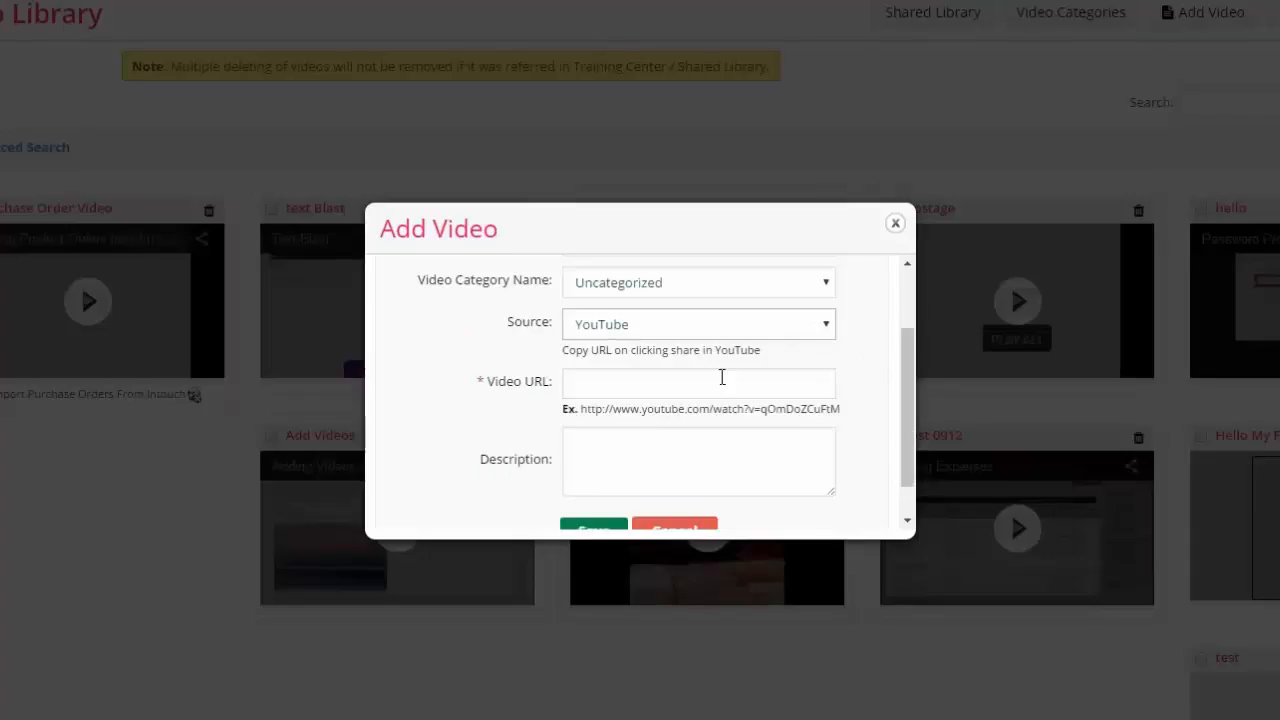
{"action": "left_click", "coordinate": [630, 329]}
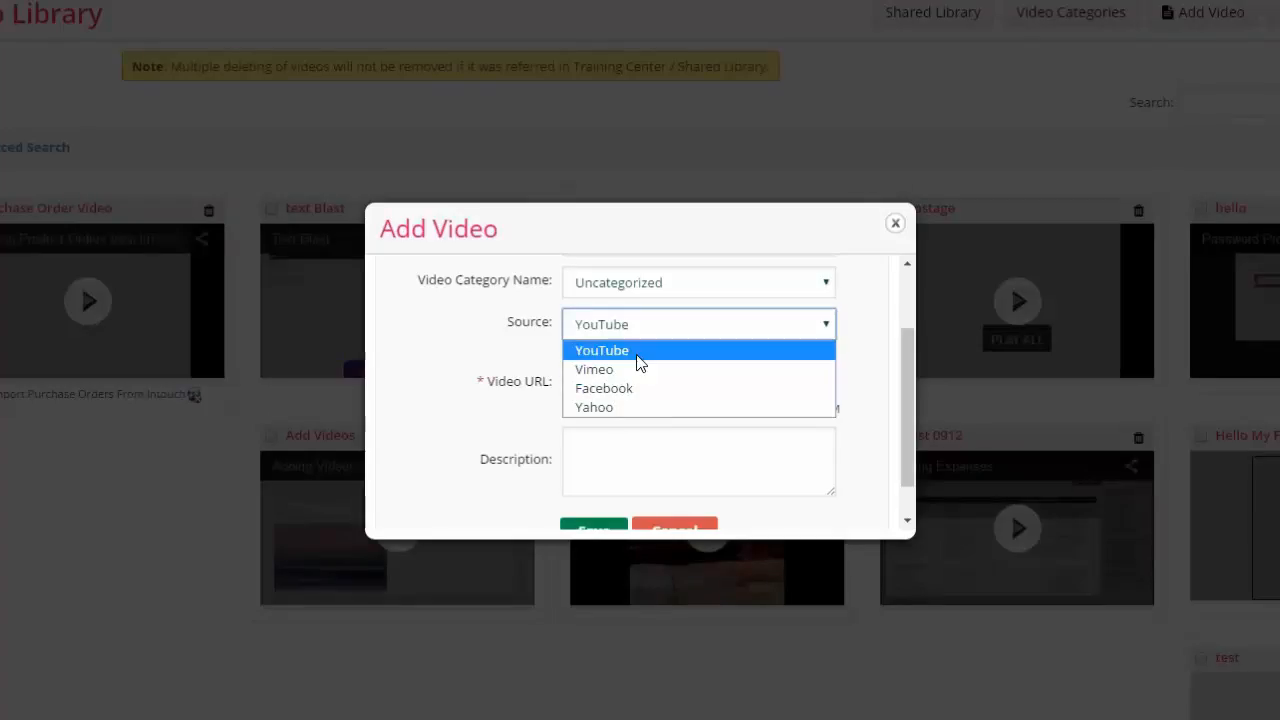
{"action": "left_click", "coordinate": [637, 356]}
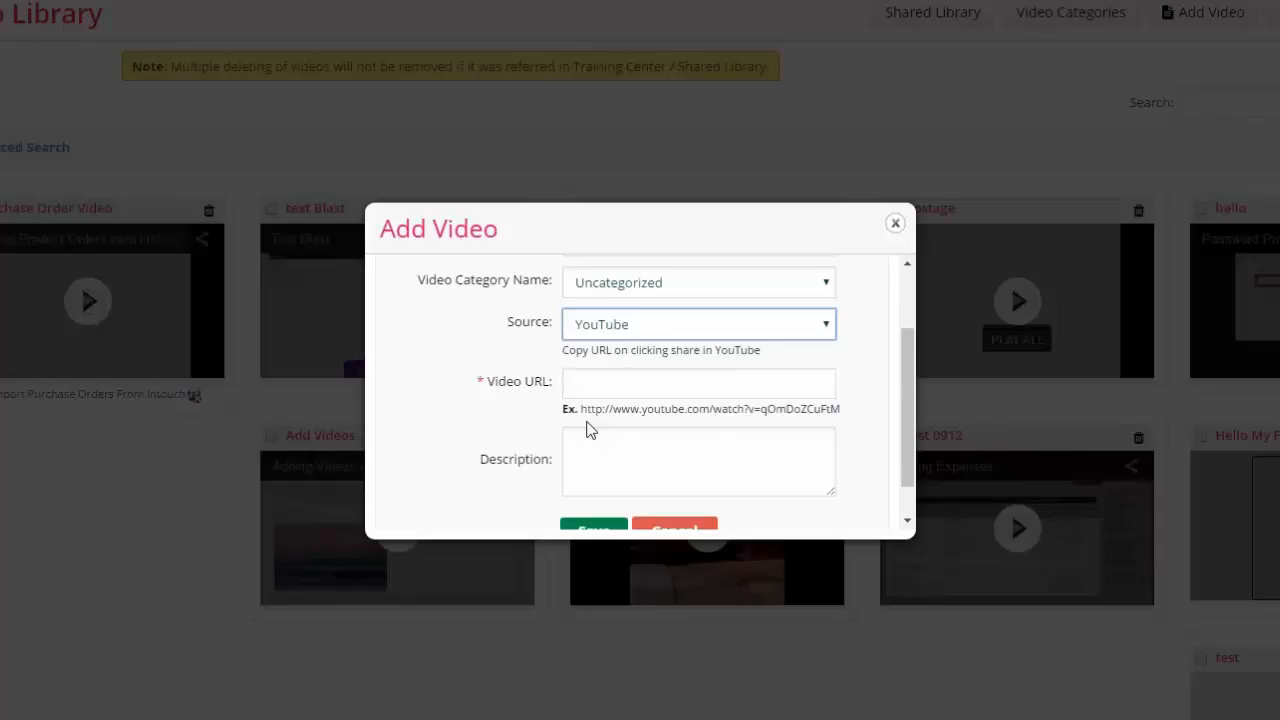
{"action": "left_click_drag", "start_coordinate": [581, 409], "coordinate": [847, 411]}
{"action": "left_click", "coordinate": [646, 379]}
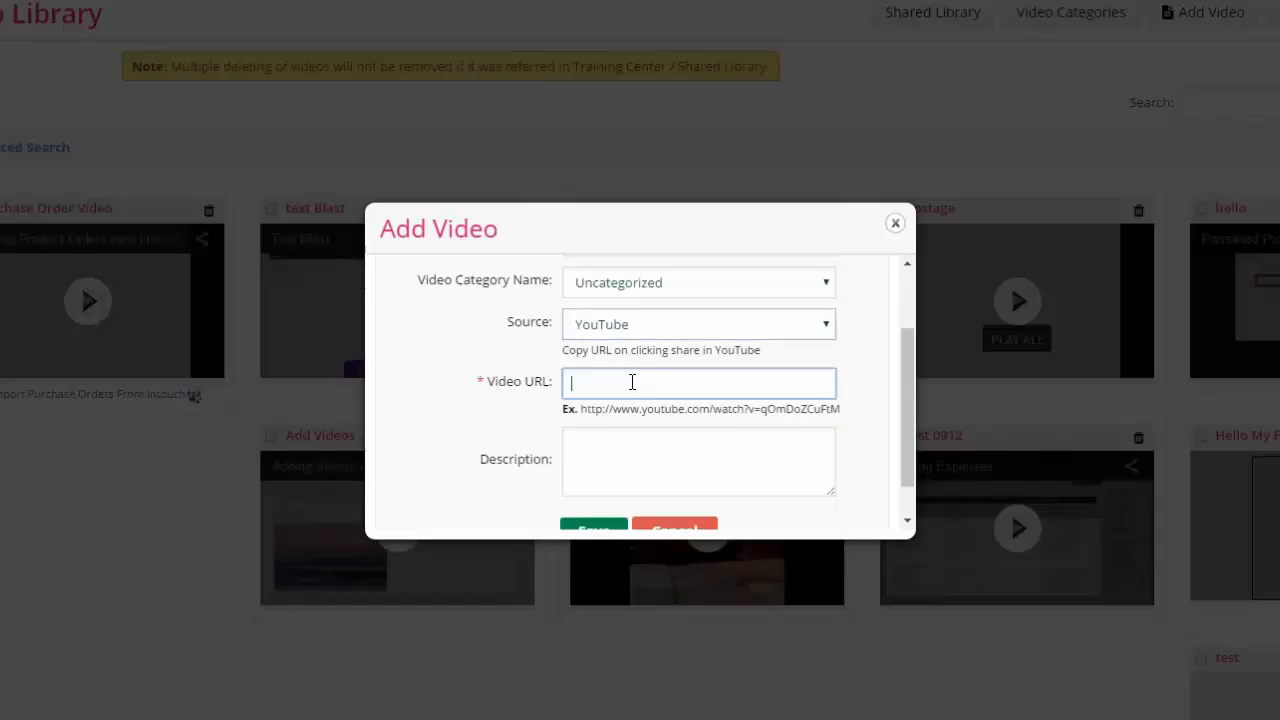
{"action": "scroll", "coordinate": [640, 400], "scroll_direction": "down", "scroll_amount": 1}
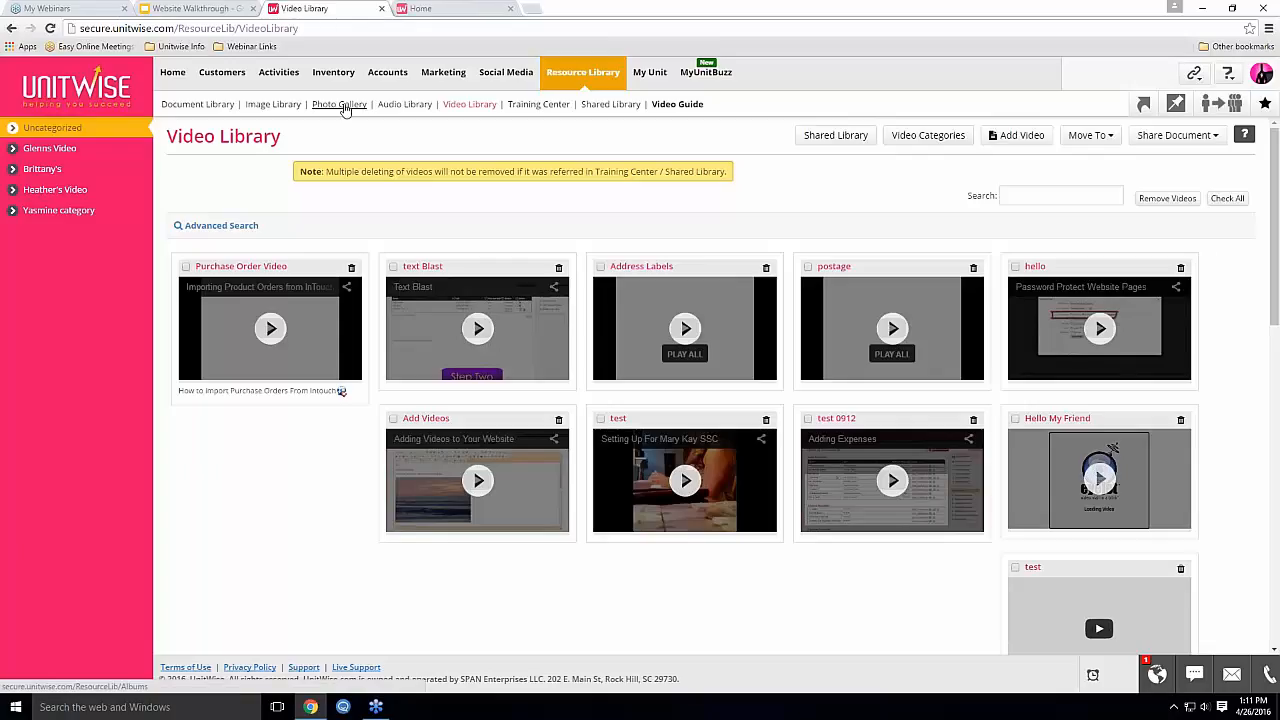
Compare the back-office Training Center document list with the public site's Training Center page
{"action": "left_click", "coordinate": [538, 106]}
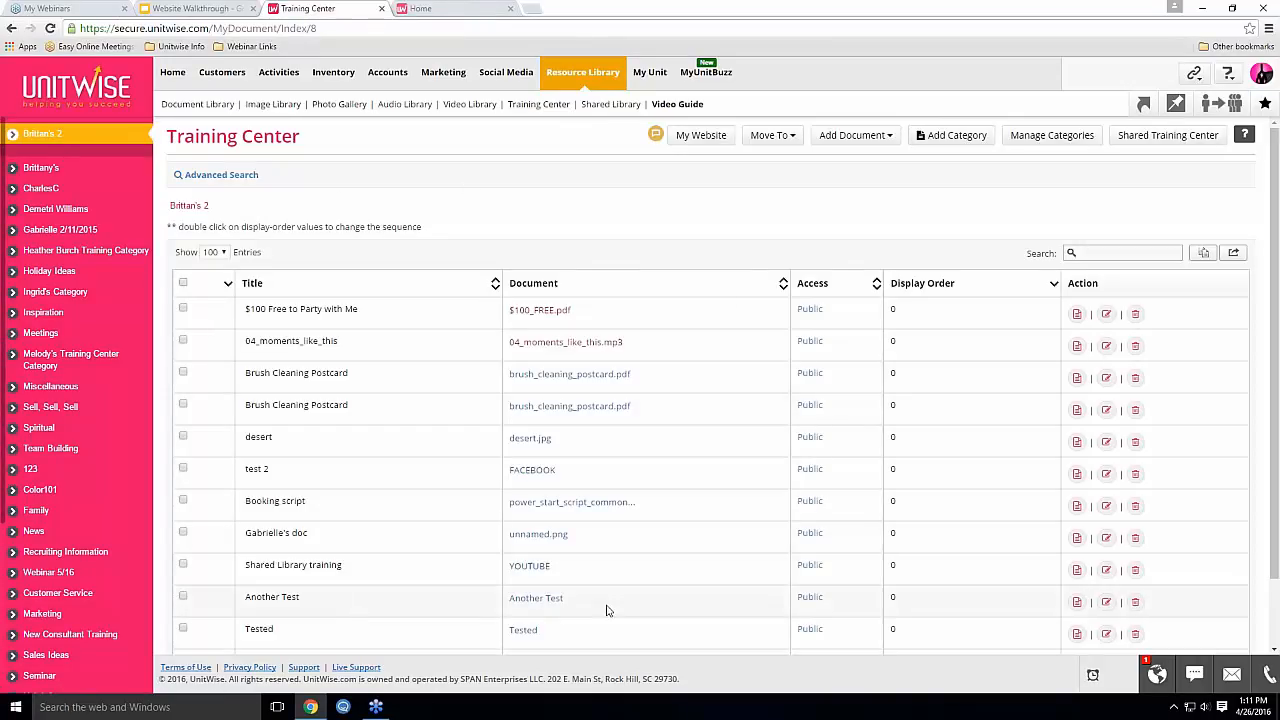
{"action": "left_click", "coordinate": [435, 10]}
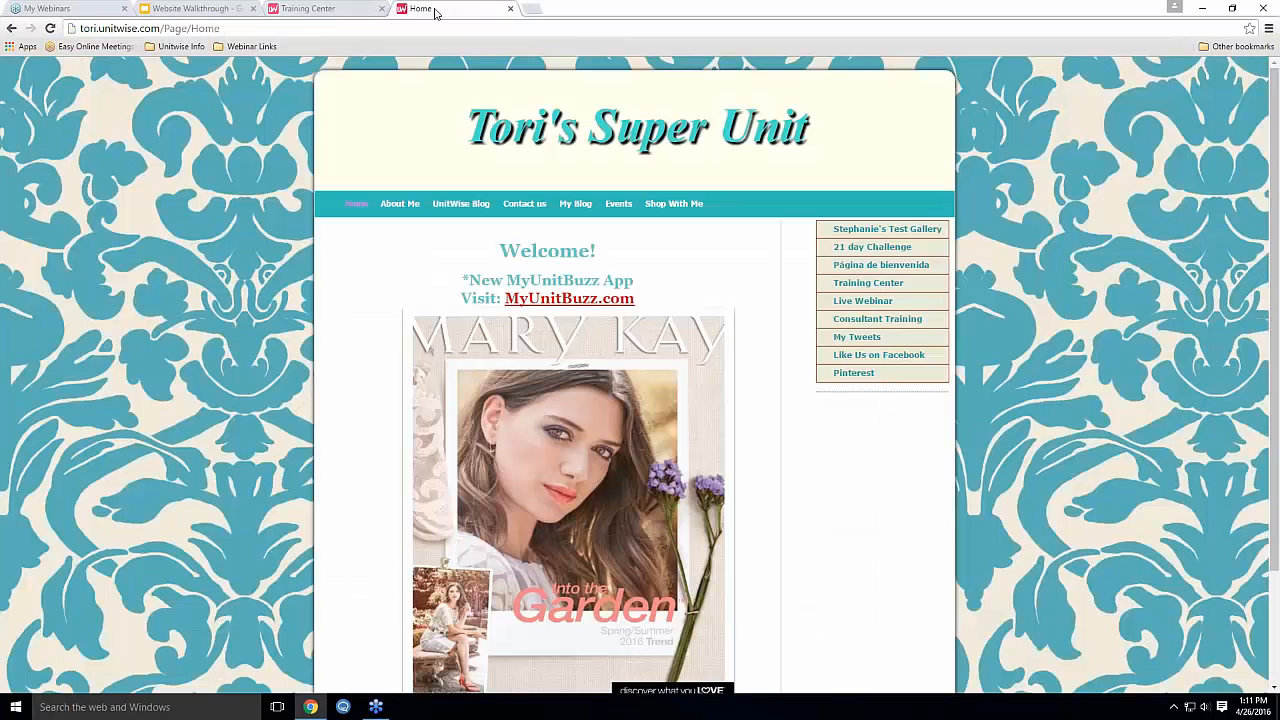
{"action": "left_click", "coordinate": [868, 283]}
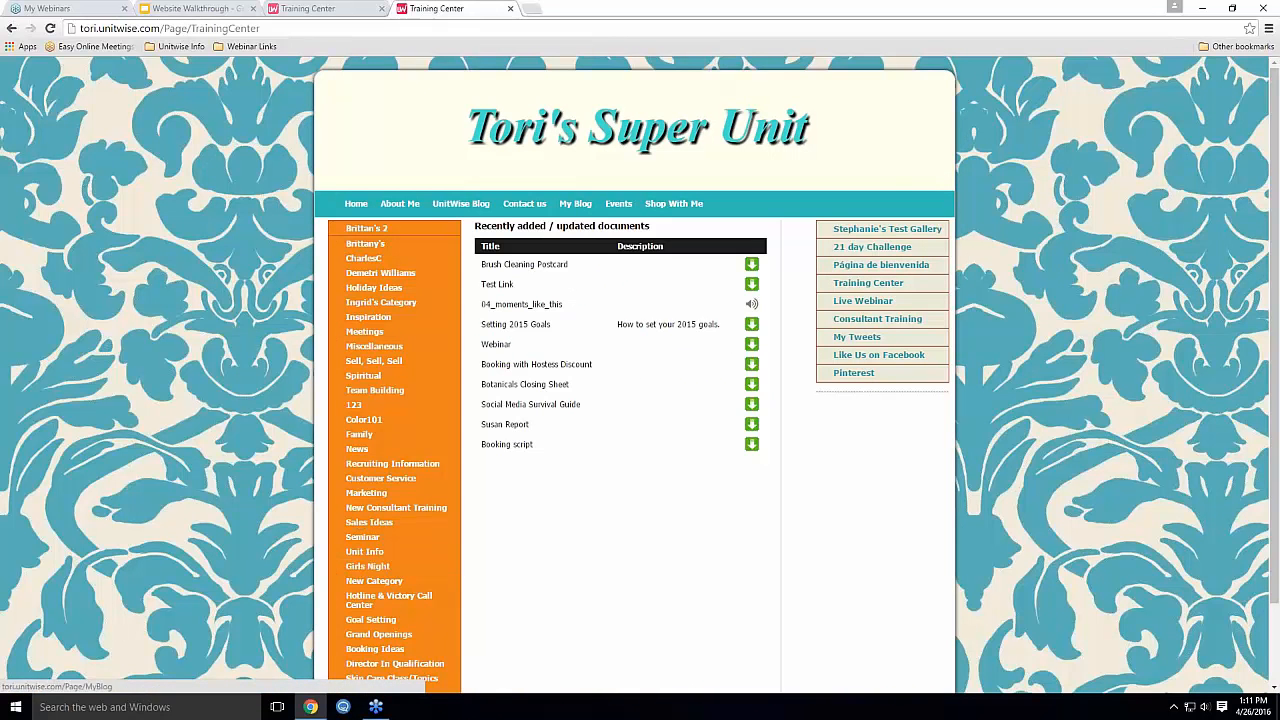
{"action": "left_click", "coordinate": [313, 7]}
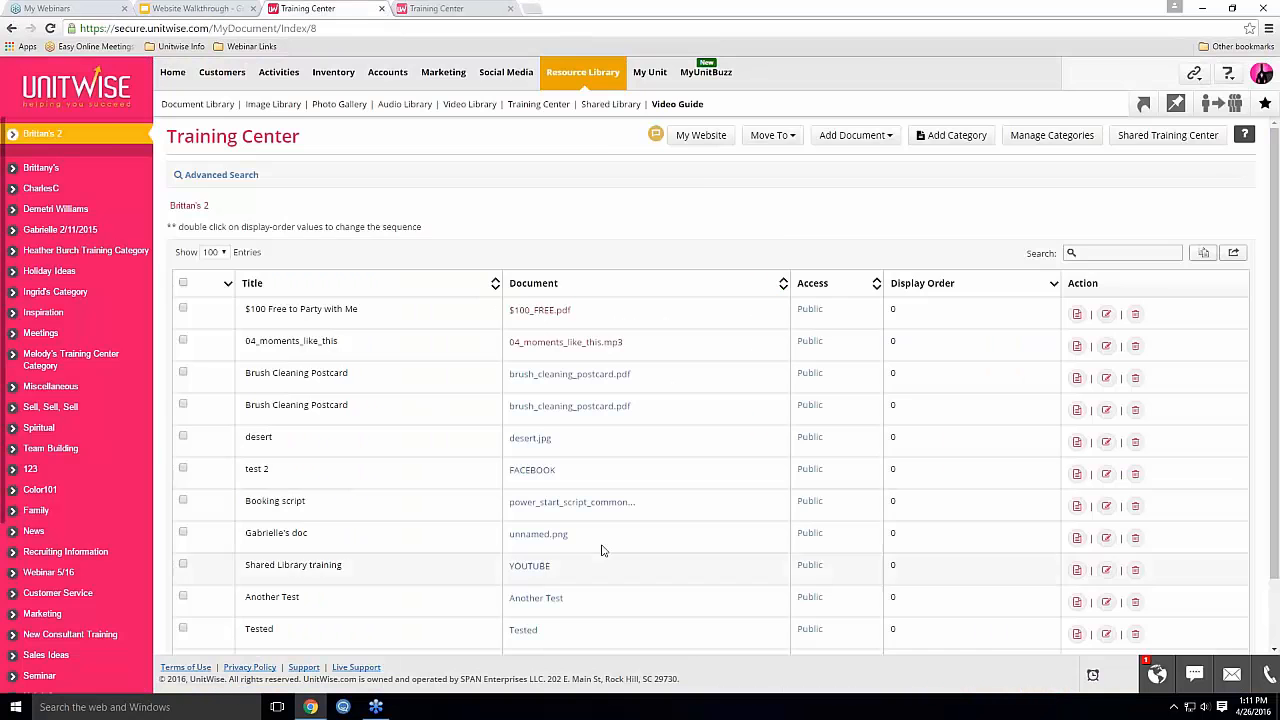
{"action": "left_click", "coordinate": [425, 7]}
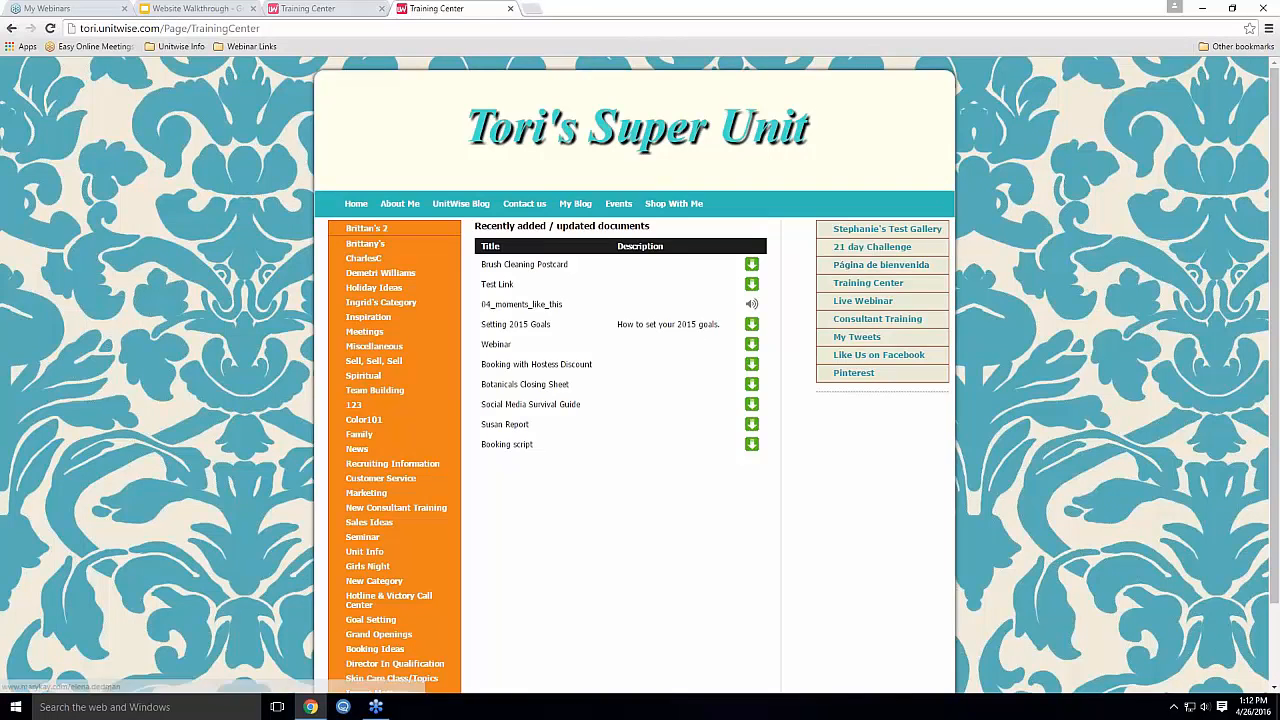
{"action": "left_click", "coordinate": [330, 8]}
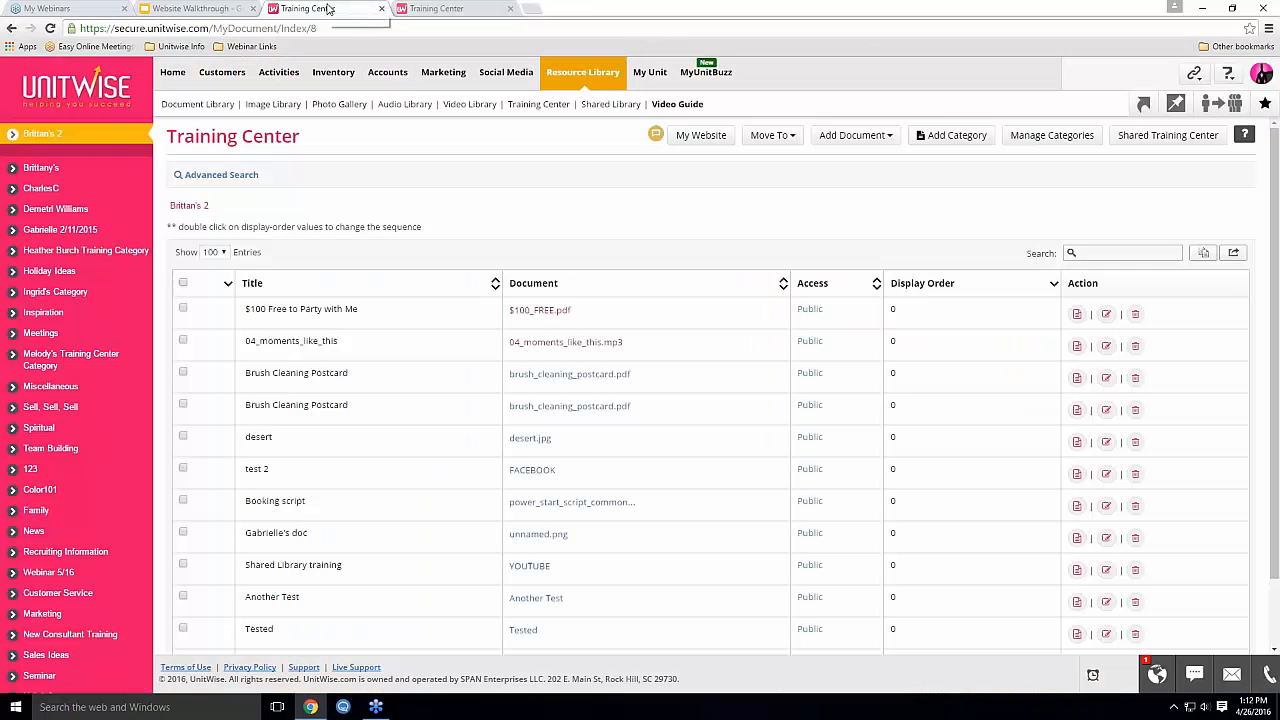
View the Photo Gallery albums and the website's test gallery, then return to its Home page
{"action": "left_click", "coordinate": [340, 105]}
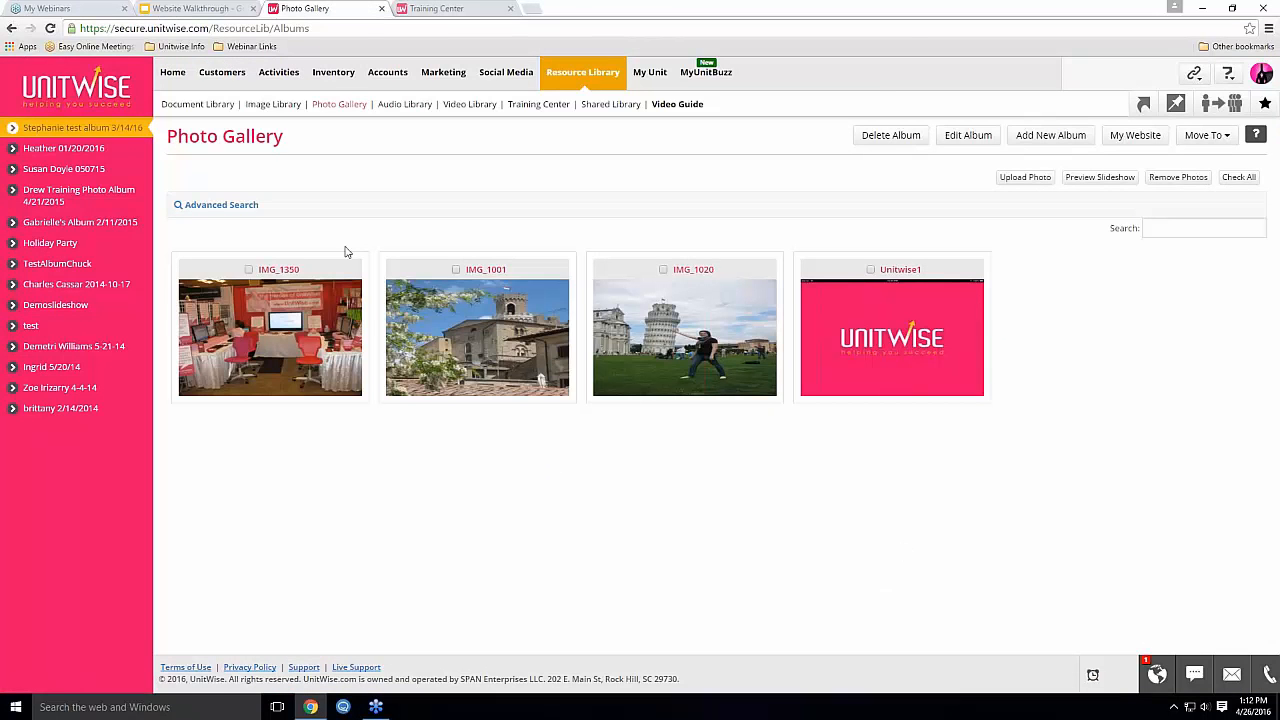
{"action": "left_click", "coordinate": [443, 9]}
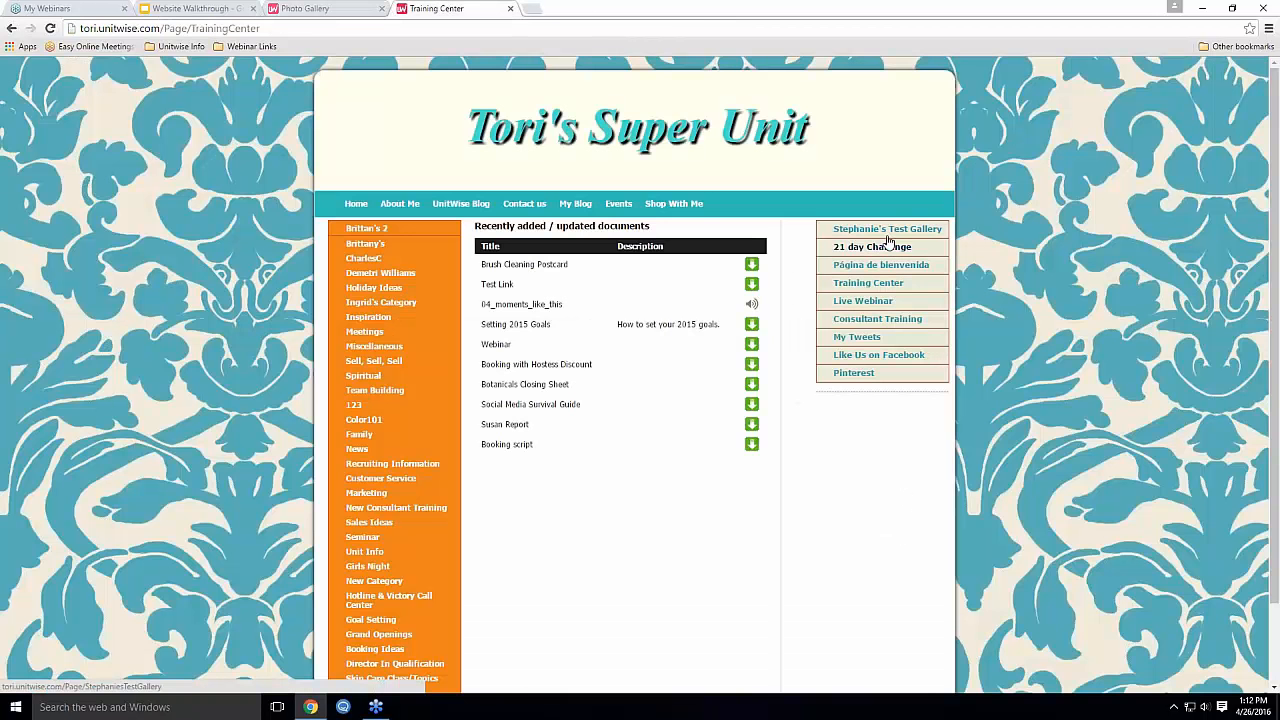
{"action": "left_click", "coordinate": [887, 232]}
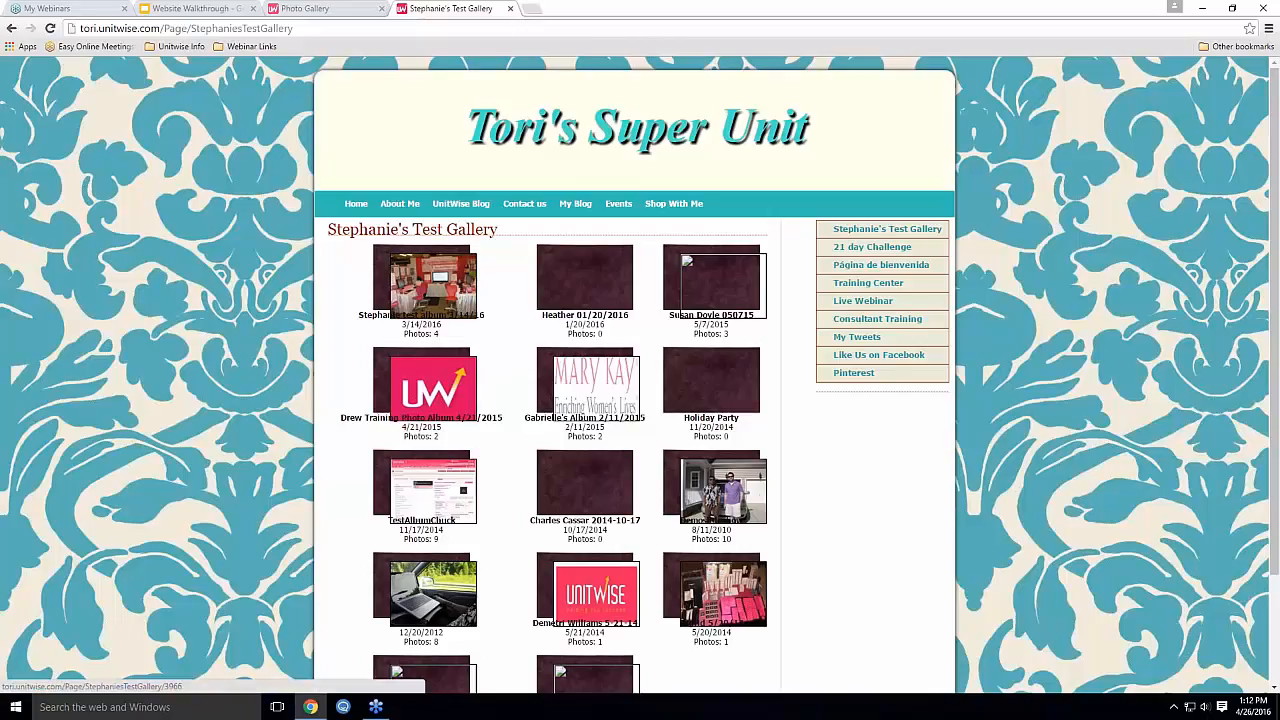
{"action": "left_click", "coordinate": [356, 203]}
Return to the Photo Gallery tab and open the Shared Library
{"action": "left_click", "coordinate": [345, 10]}
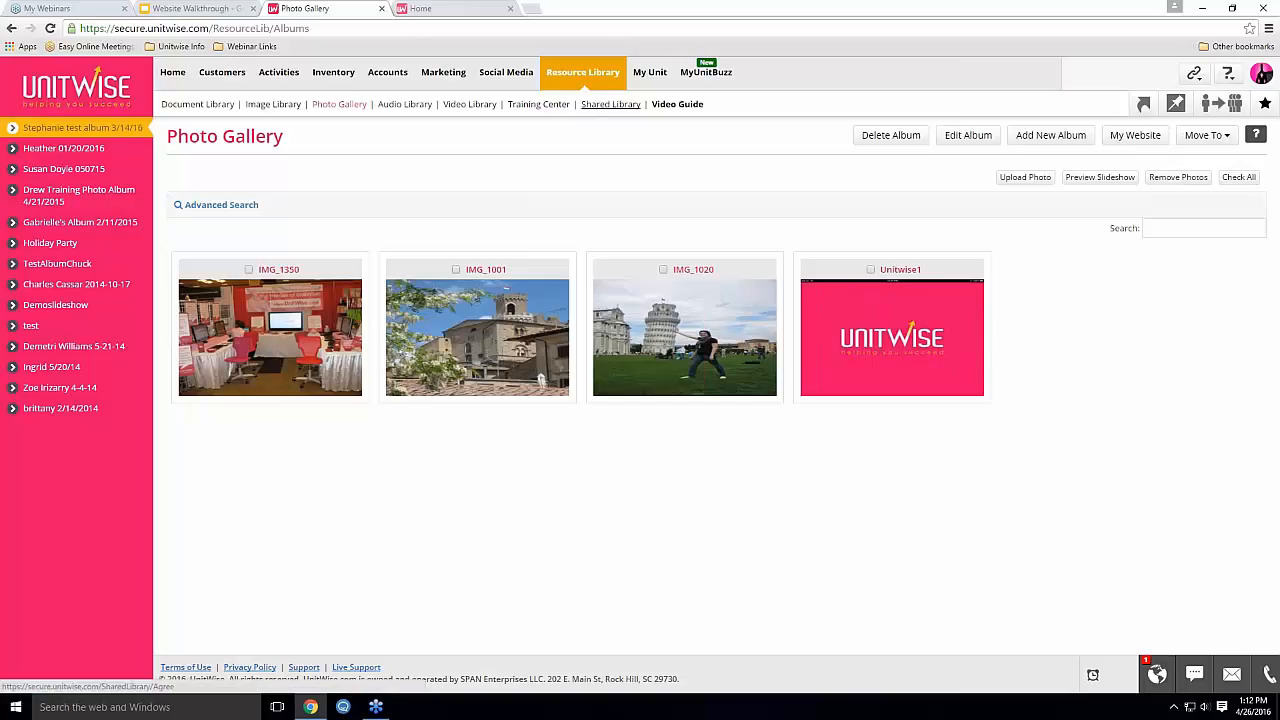
{"action": "left_click", "coordinate": [610, 104]}
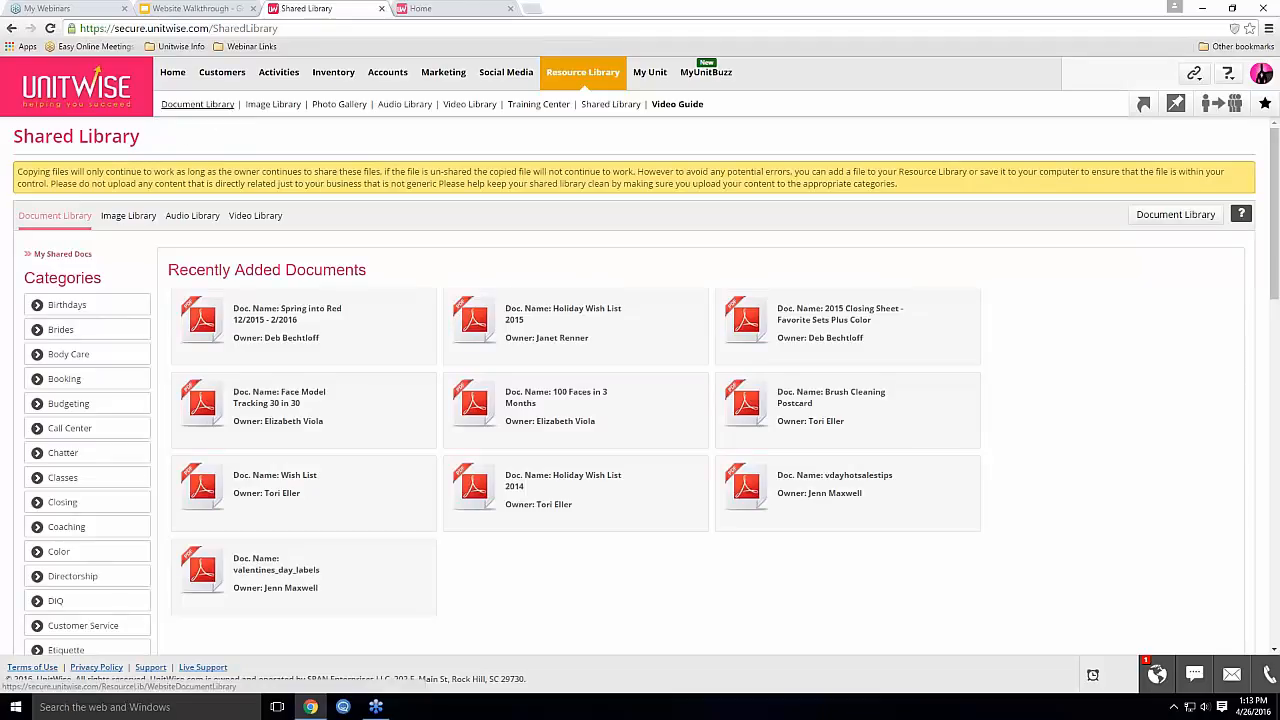
{"action": "left_click", "coordinate": [197, 105]}
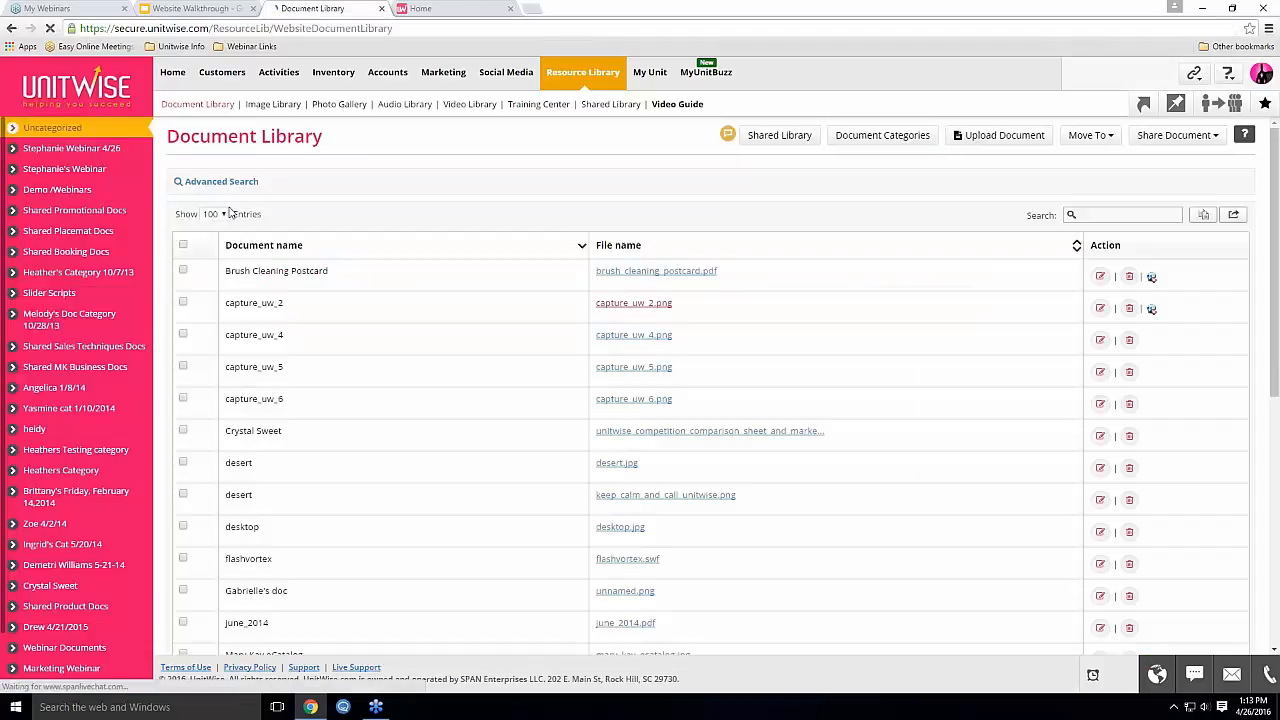
{"action": "left_click", "coordinate": [183, 272]}
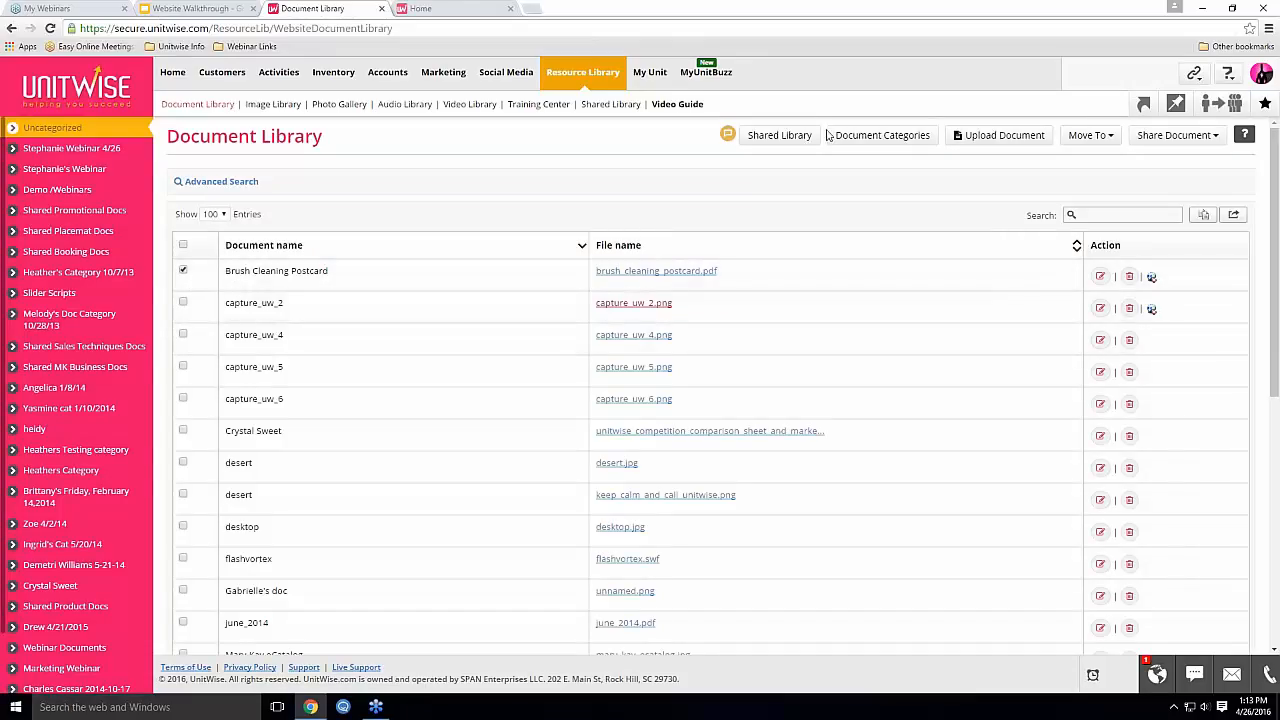
{"action": "left_click", "coordinate": [1178, 135]}
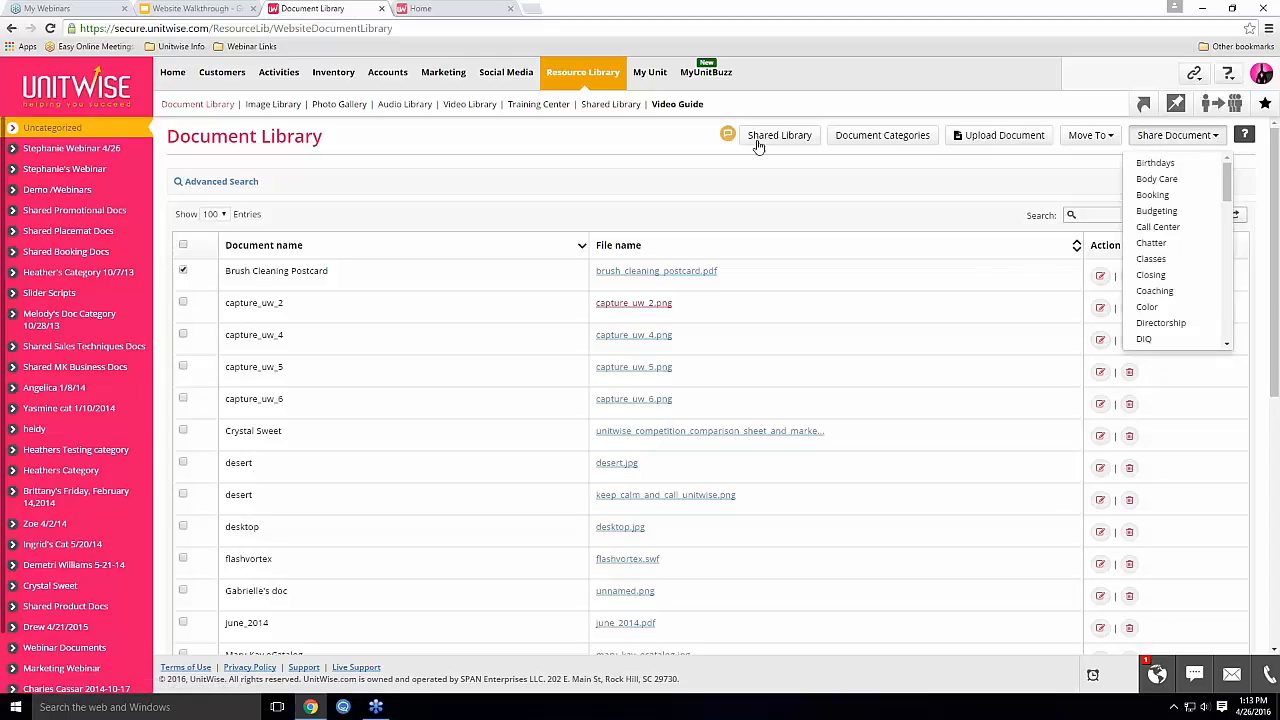
{"action": "left_click", "coordinate": [624, 110]}
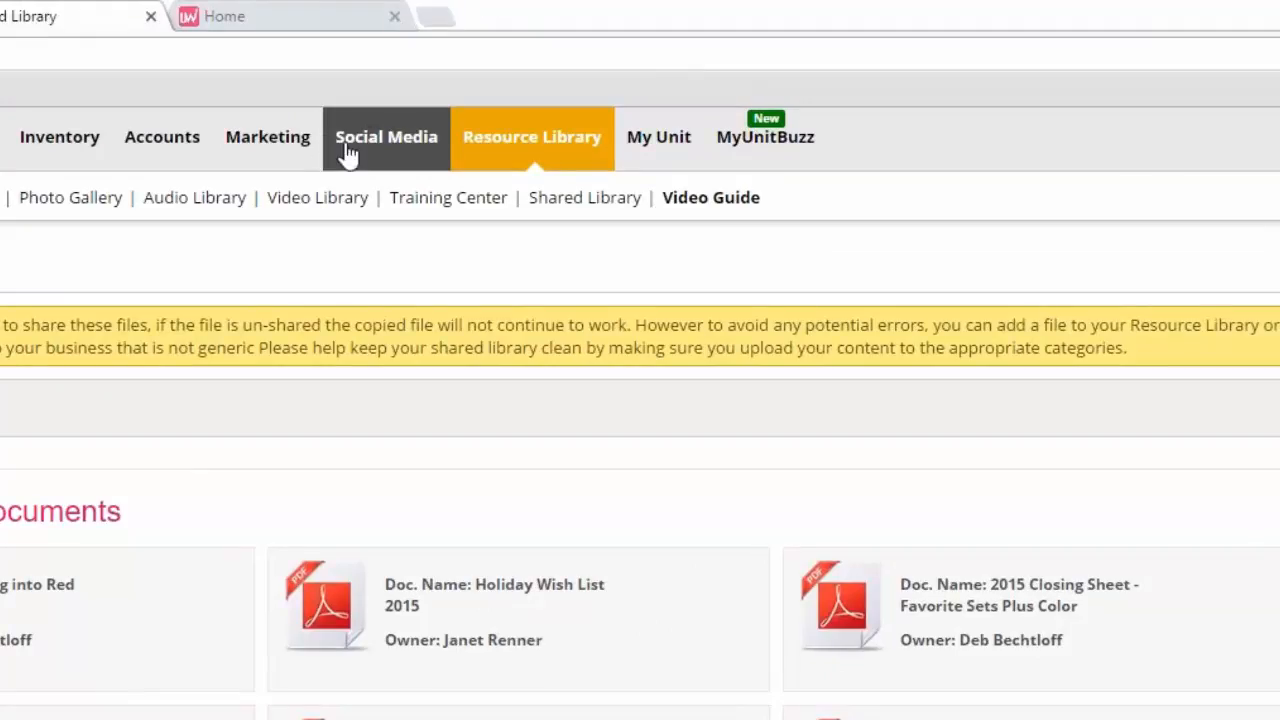
{"action": "left_click", "coordinate": [348, 148]}
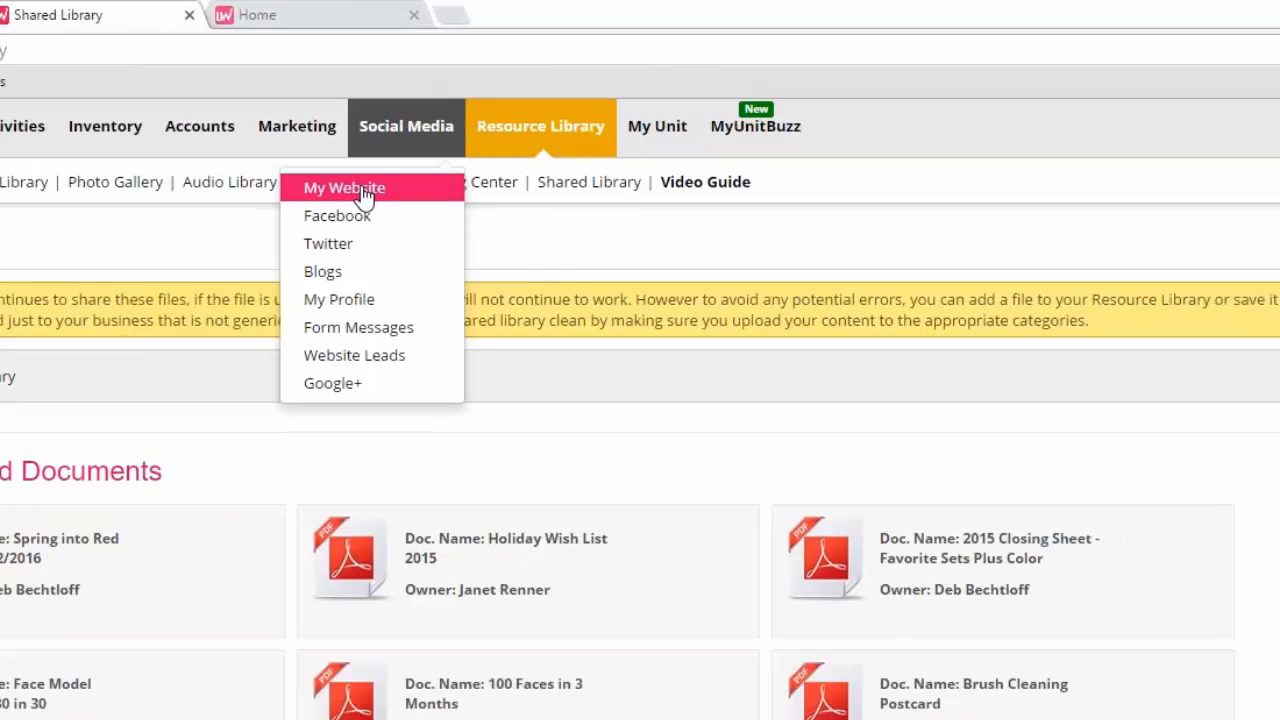
{"action": "left_click", "coordinate": [340, 209]}
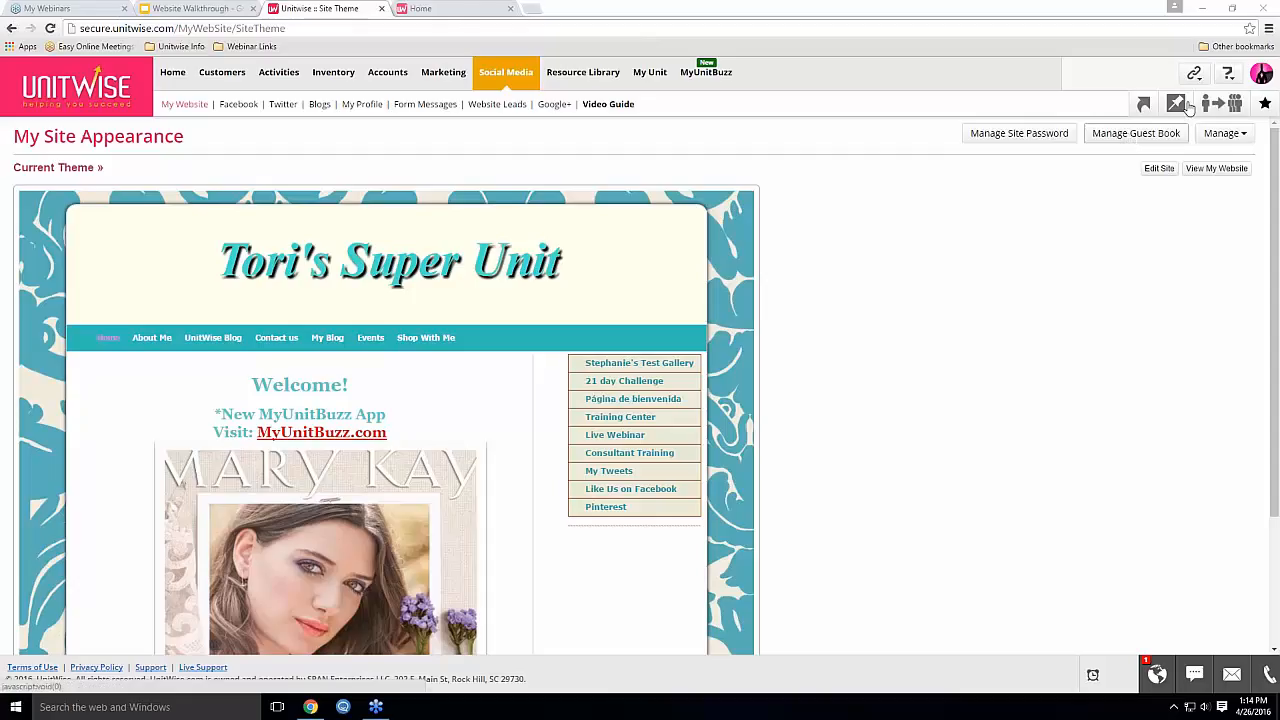
{"action": "left_click", "coordinate": [1224, 133]}
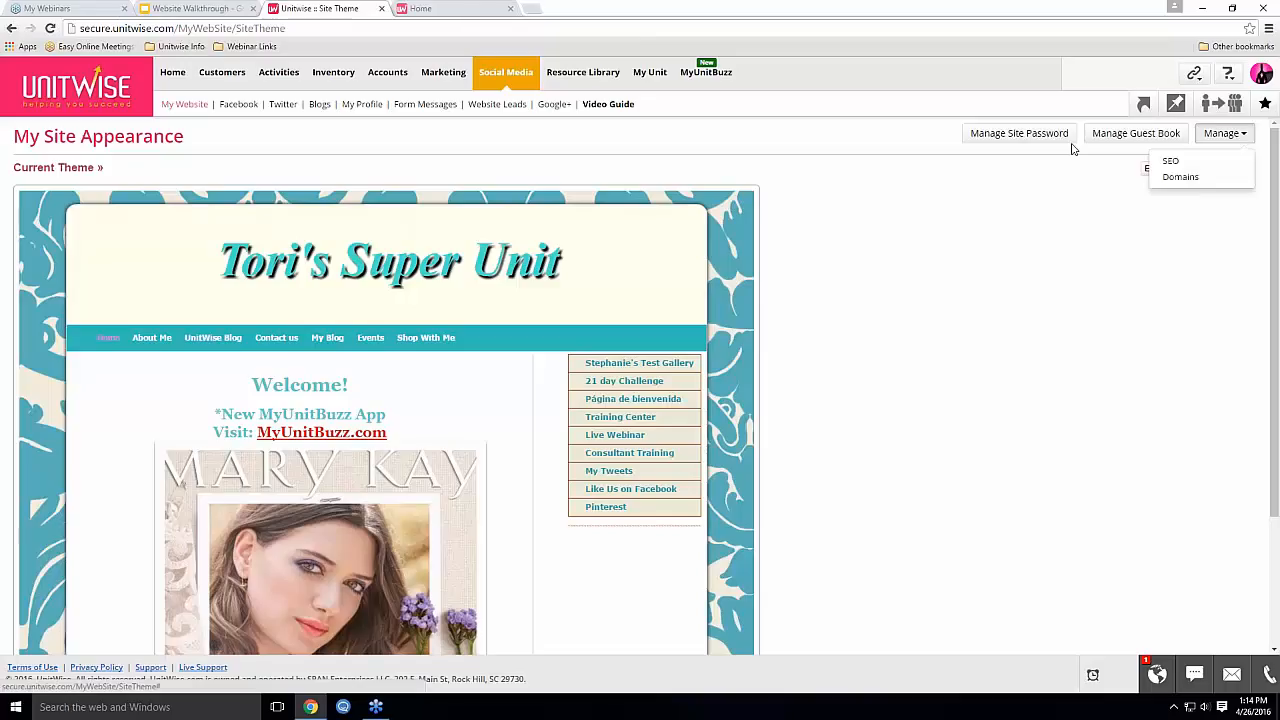
{"action": "left_click", "coordinate": [858, 284]}
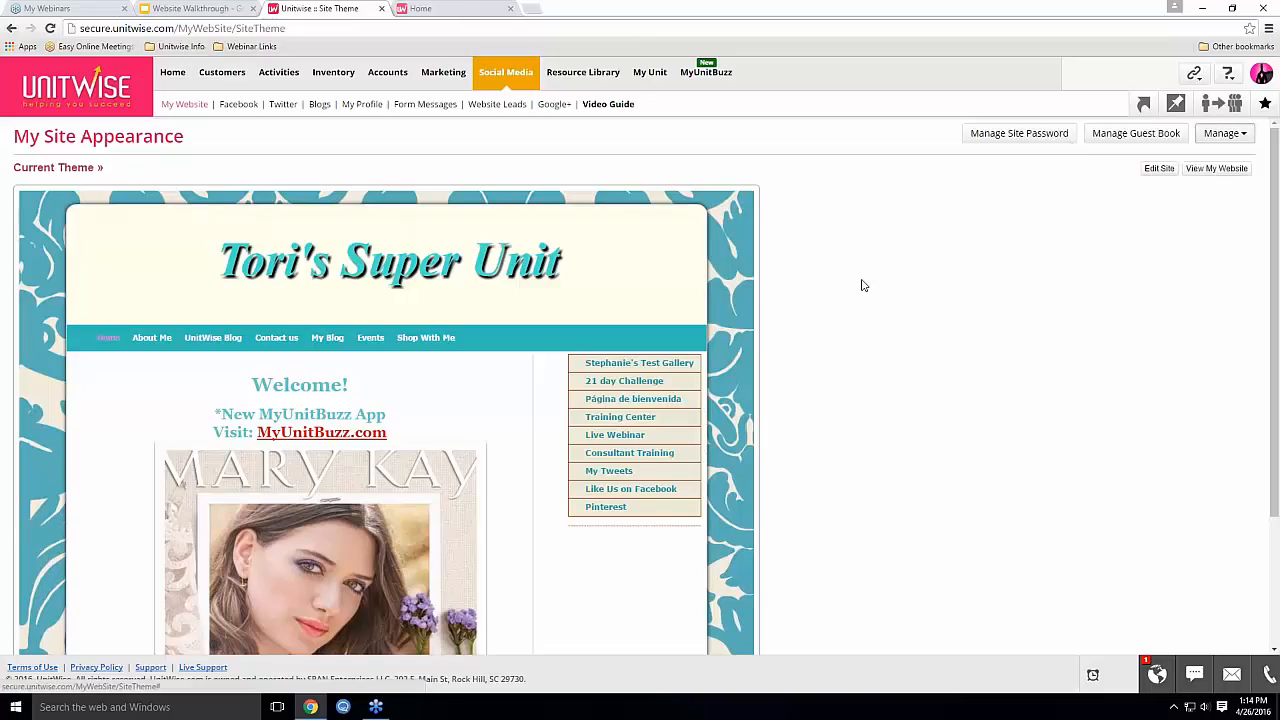
{"action": "left_click", "coordinate": [1160, 169]}
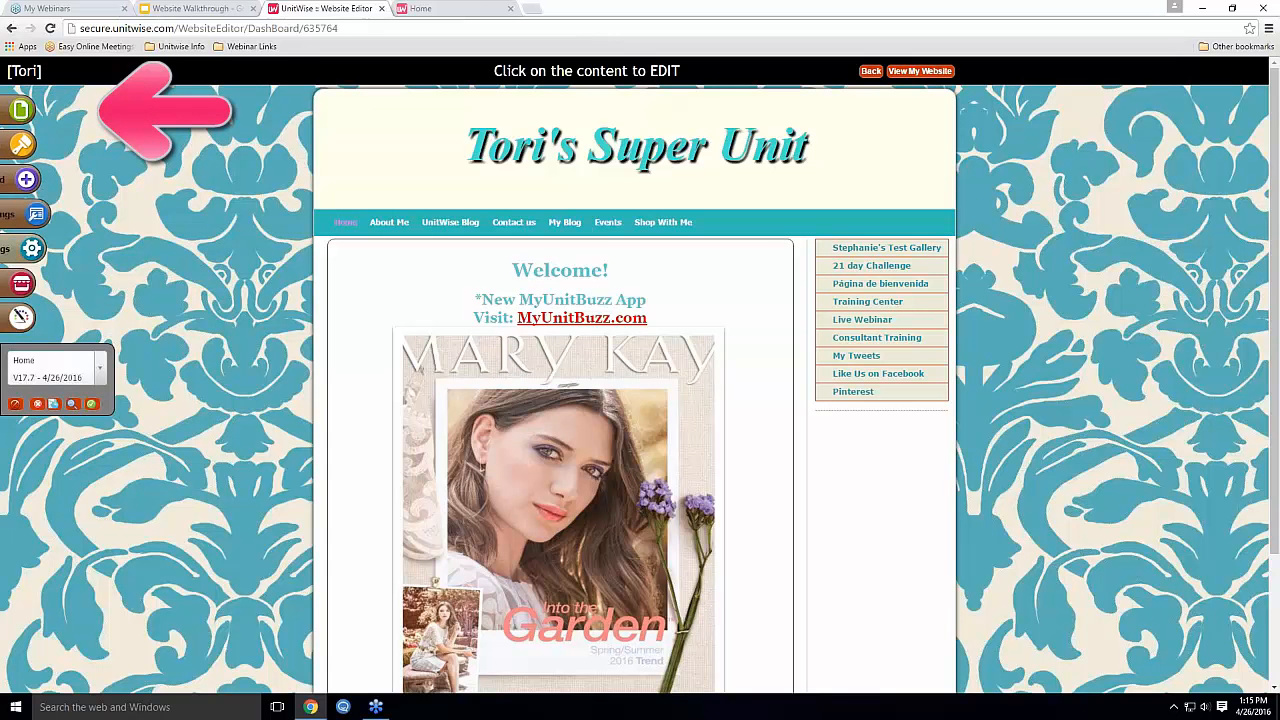
{"action": "left_click", "coordinate": [22, 115]}
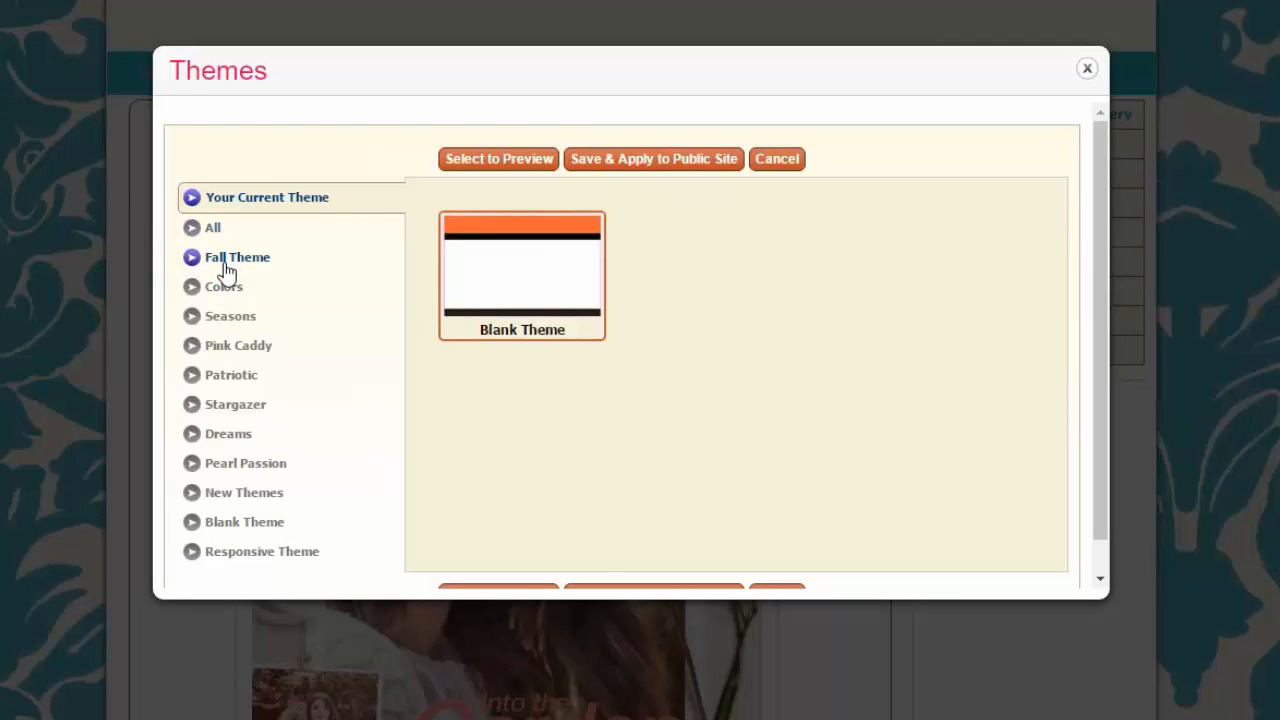
{"action": "left_click", "coordinate": [226, 262]}
{"action": "left_click", "coordinate": [222, 288]}
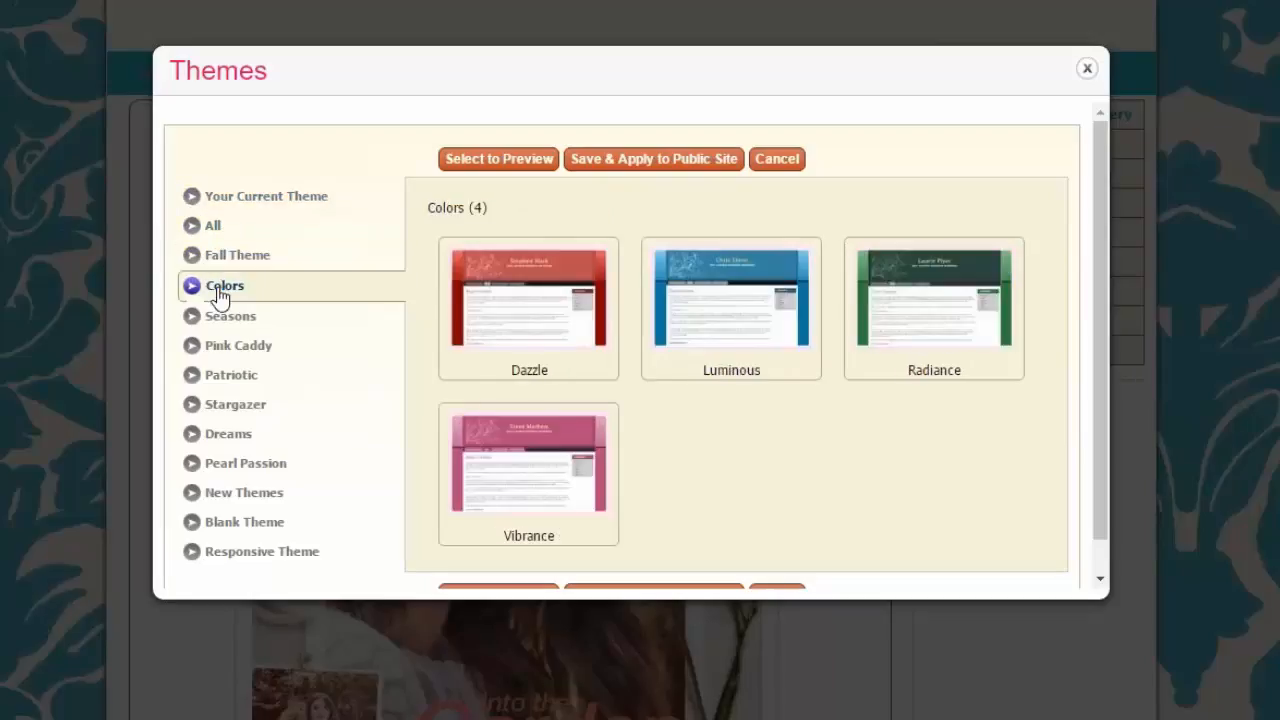
{"action": "left_click", "coordinate": [220, 316]}
{"action": "left_click", "coordinate": [228, 345]}
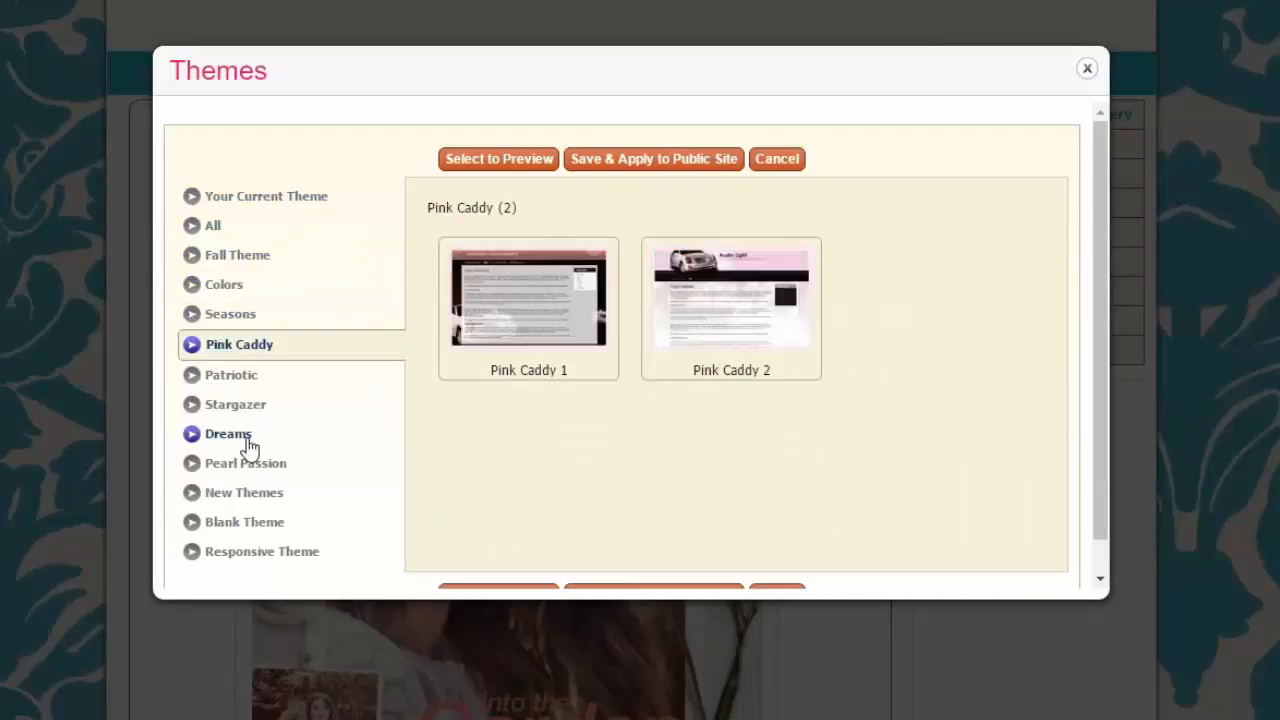
{"action": "left_click", "coordinate": [240, 435]}
{"action": "left_click", "coordinate": [245, 463]}
{"action": "left_click", "coordinate": [245, 491]}
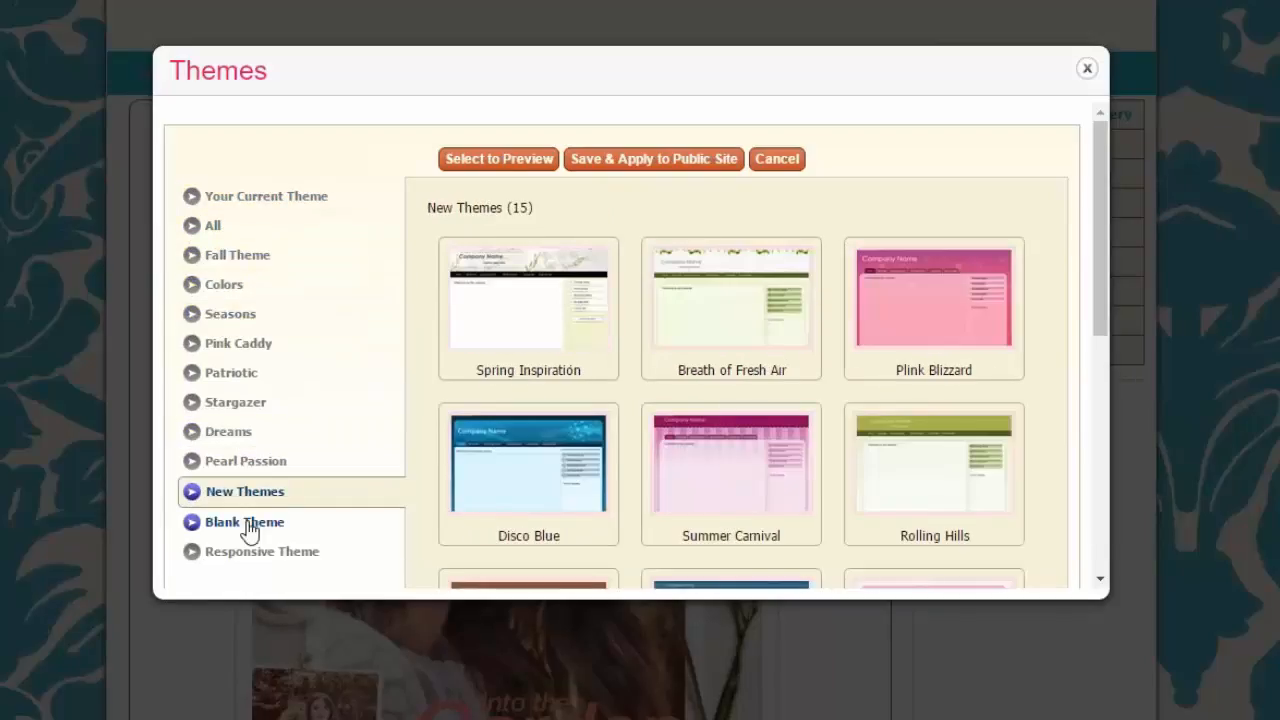
{"action": "left_click", "coordinate": [245, 522]}
{"action": "left_click", "coordinate": [219, 375]}
{"action": "left_click", "coordinate": [215, 259]}
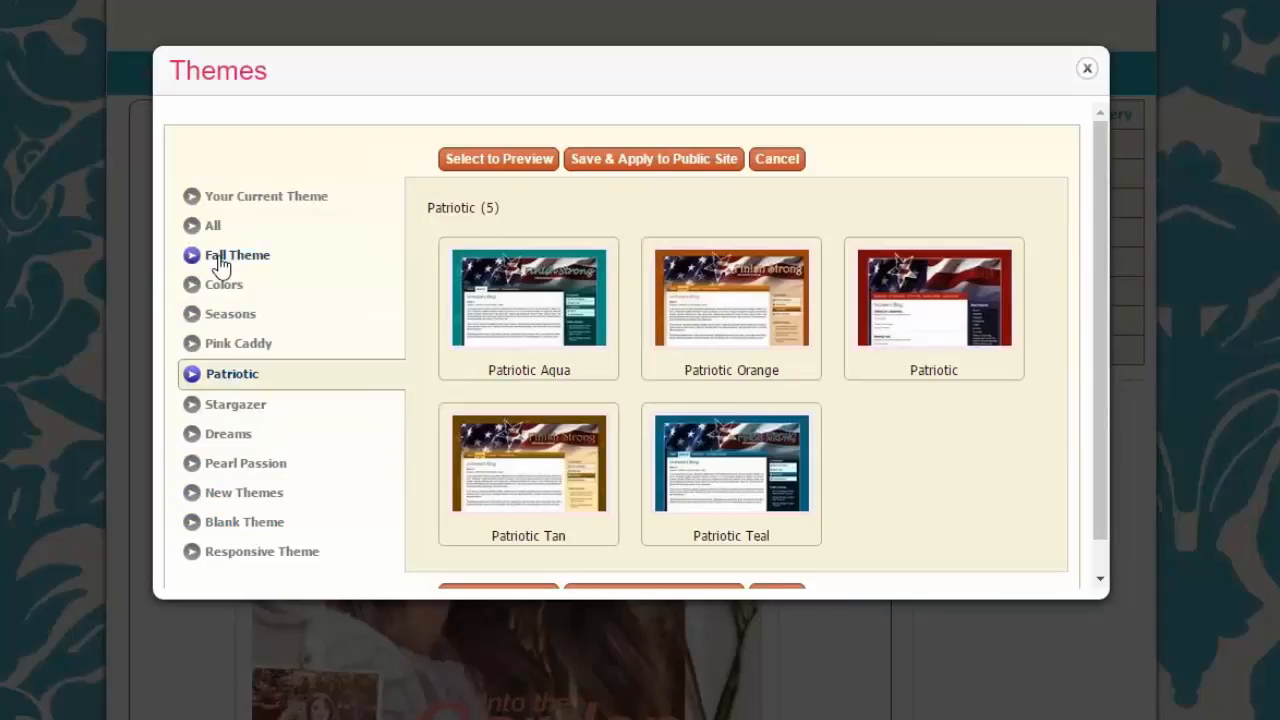
{"action": "left_click", "coordinate": [228, 318]}
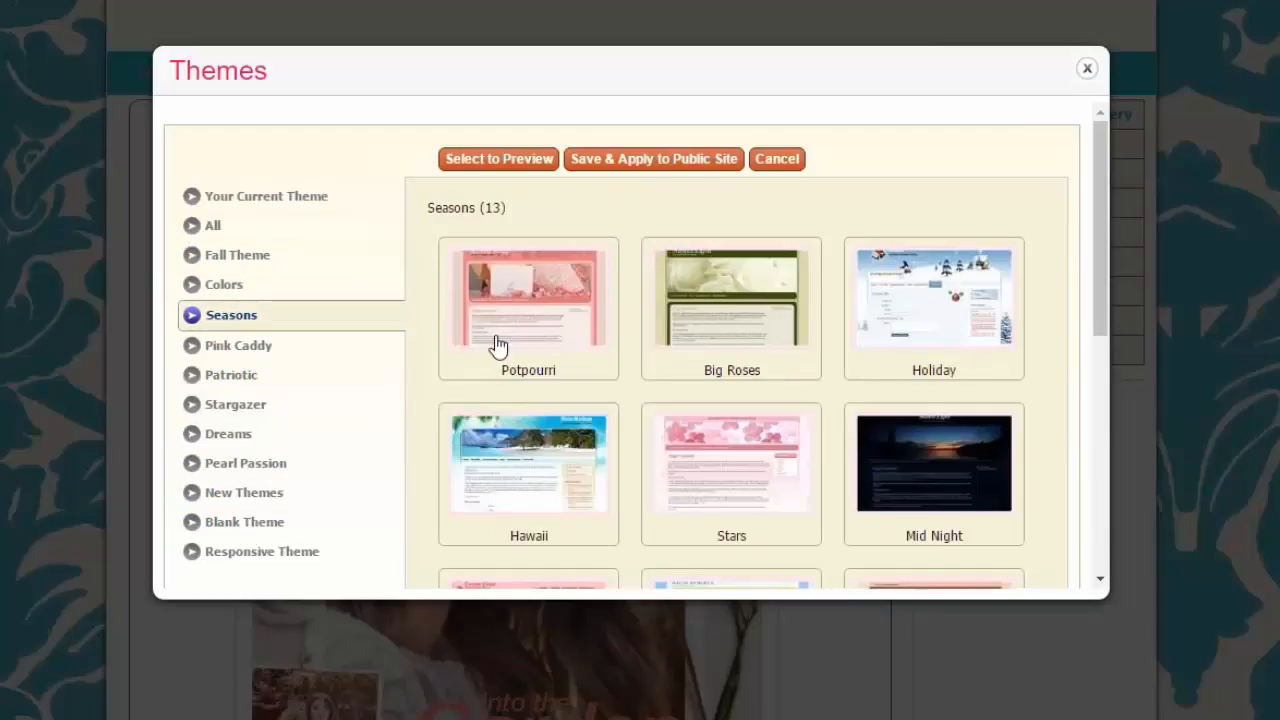
{"action": "left_click", "coordinate": [729, 322]}
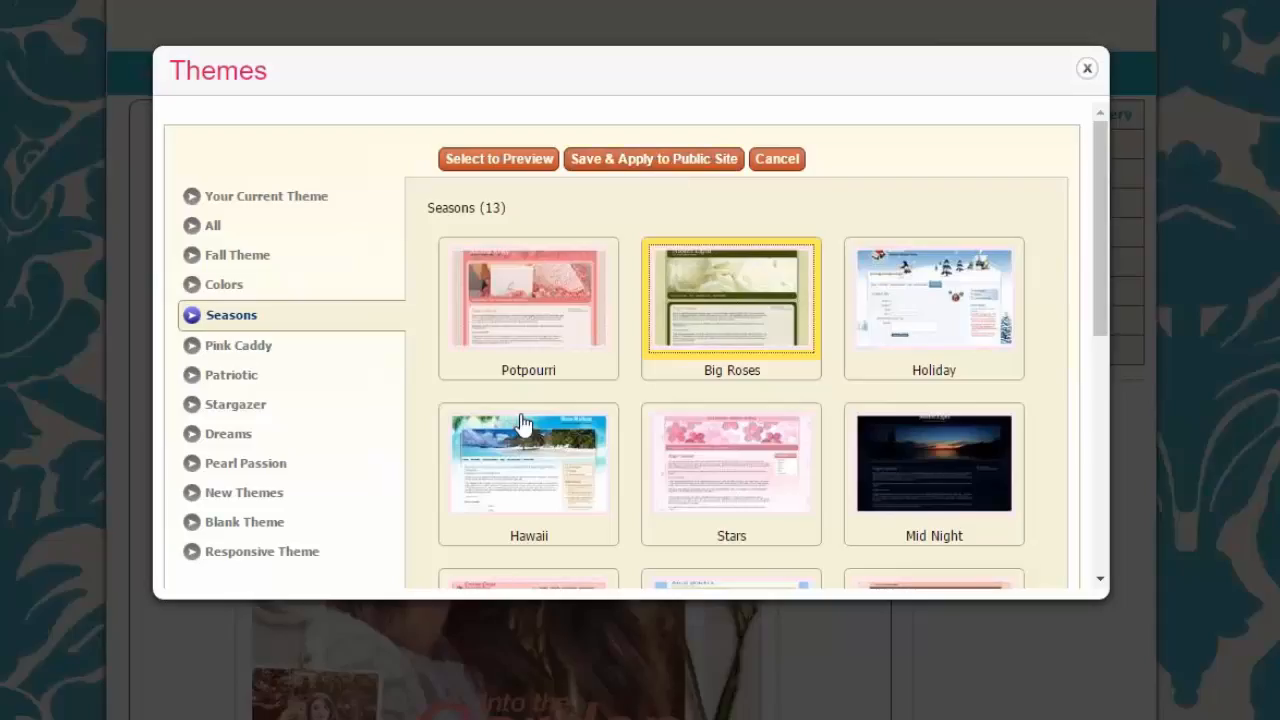
{"action": "scroll", "coordinate": [698, 418], "scroll_direction": "down", "scroll_amount": 2}
{"action": "scroll", "coordinate": [698, 418], "scroll_direction": "down", "scroll_amount": 3}
{"action": "scroll", "coordinate": [698, 418], "scroll_direction": "up", "scroll_amount": 5}
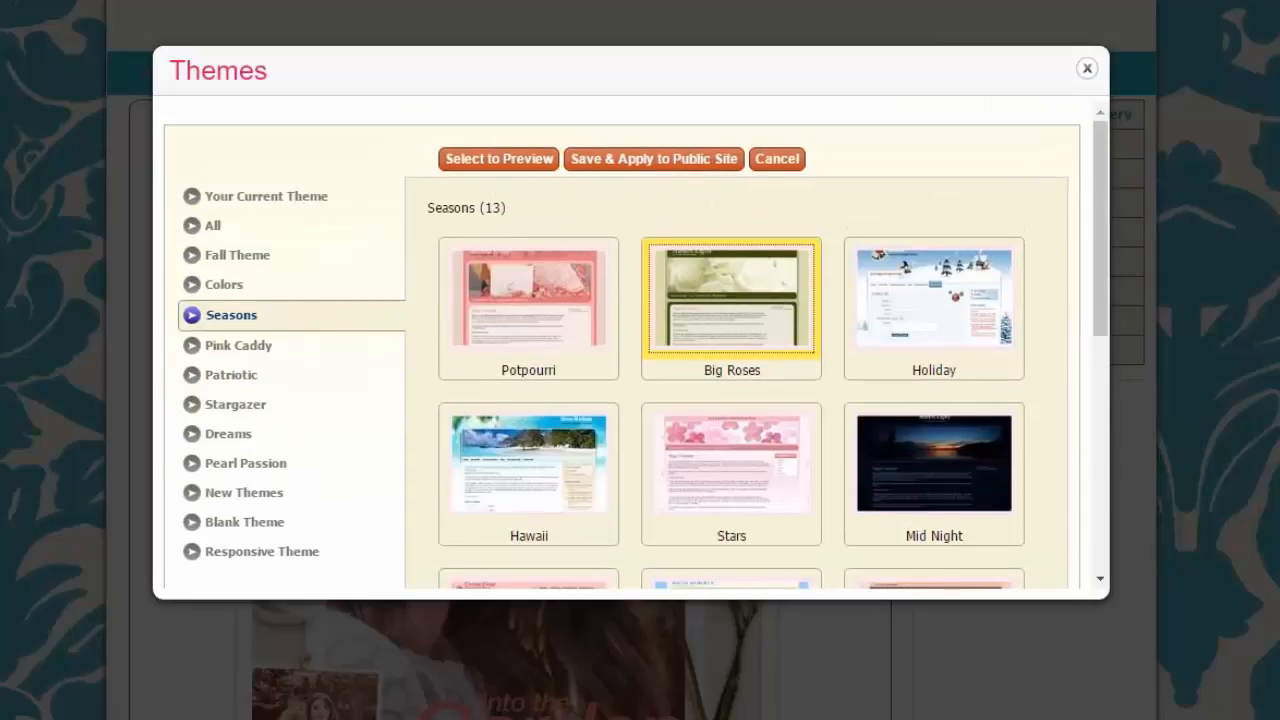
{"action": "left_click", "coordinate": [792, 165]}
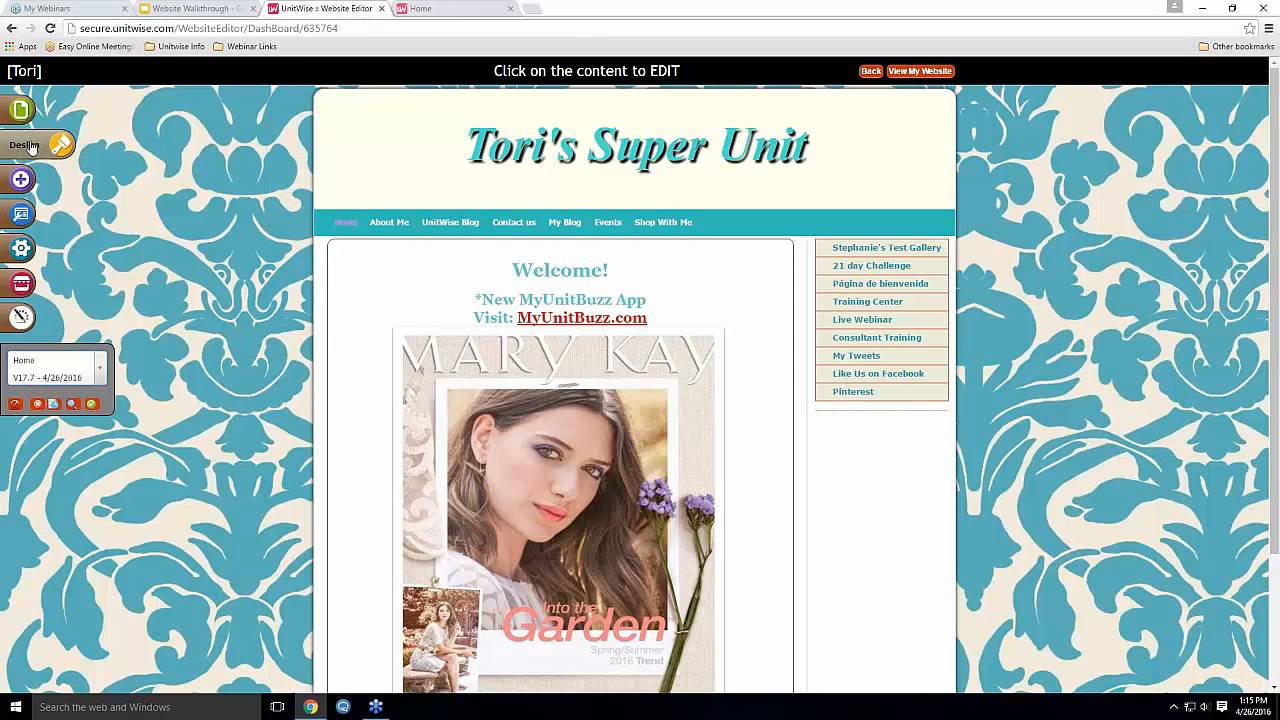
{"action": "left_click", "coordinate": [31, 145]}
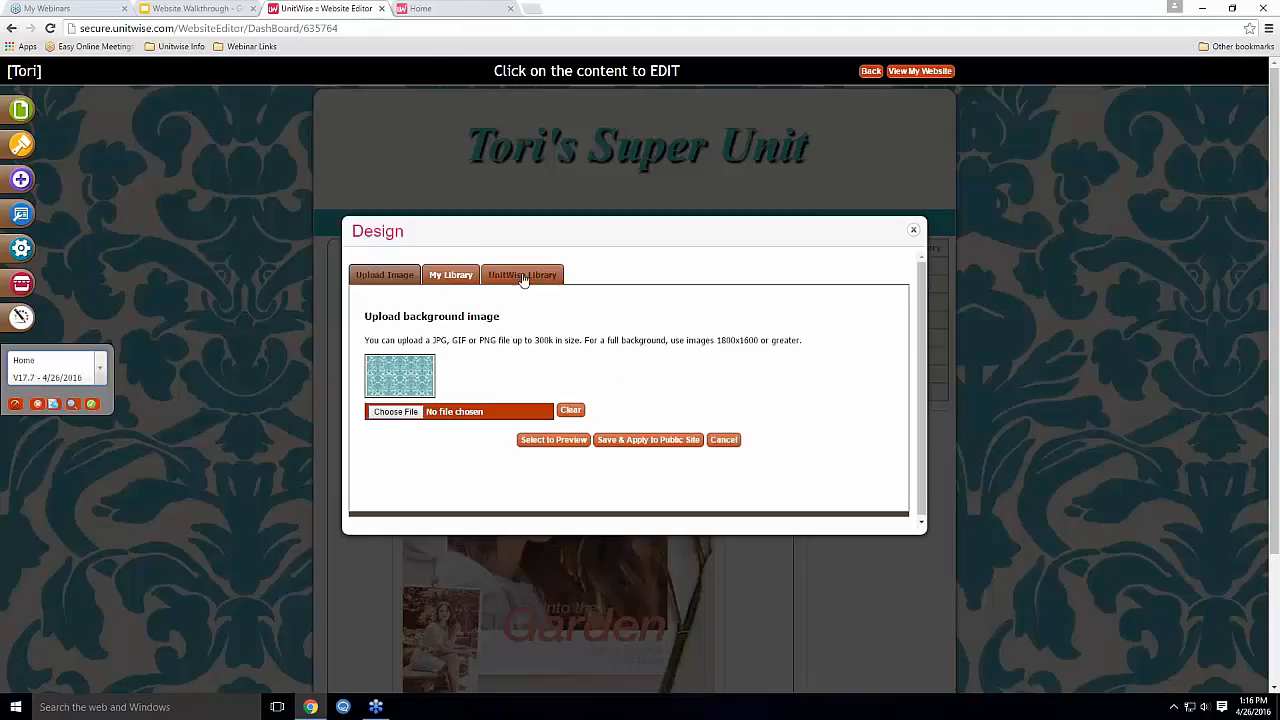
{"action": "left_click", "coordinate": [522, 278]}
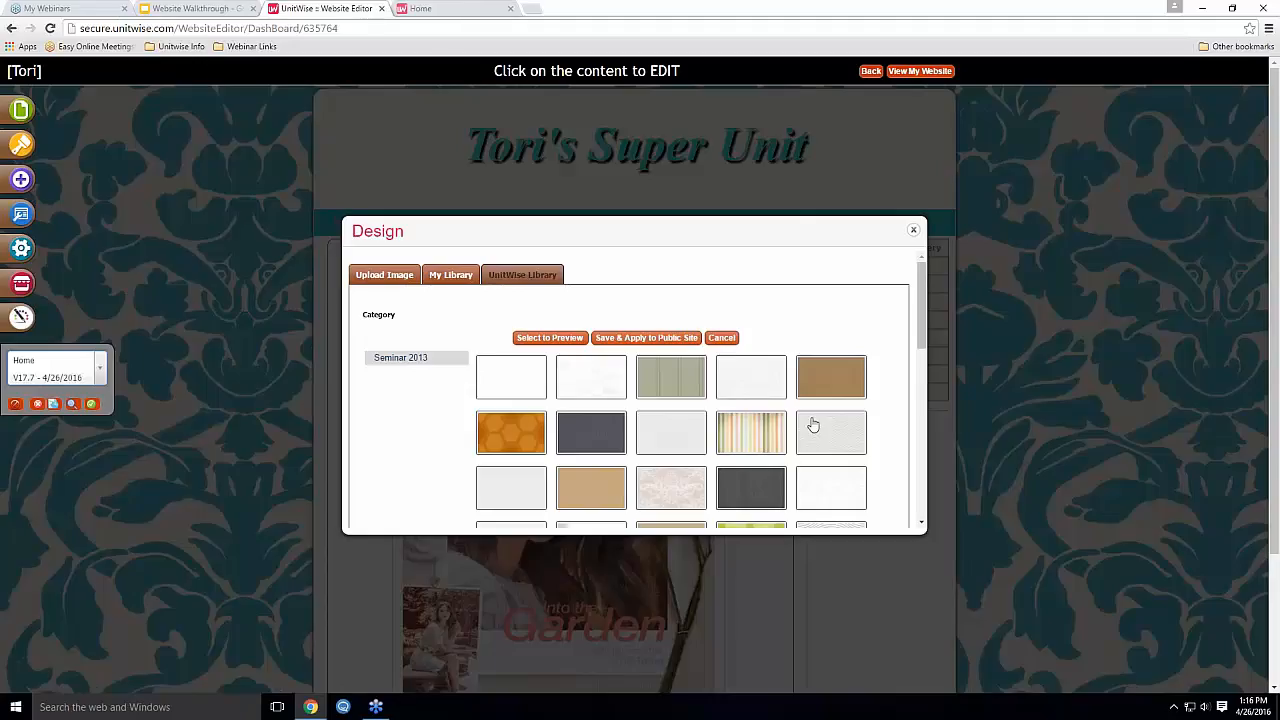
{"action": "scroll", "coordinate": [828, 340], "scroll_direction": "down", "scroll_amount": 1}
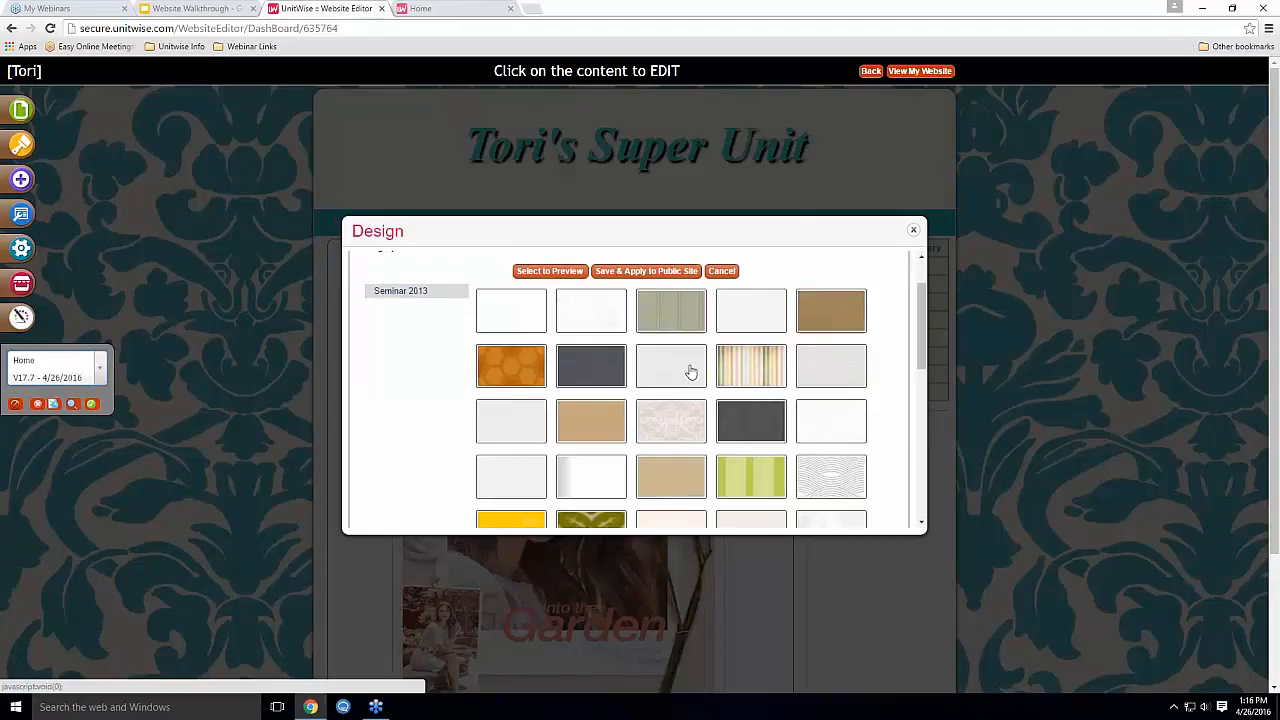
{"action": "scroll", "coordinate": [691, 371], "scroll_direction": "down", "scroll_amount": 1}
{"action": "scroll", "coordinate": [665, 405], "scroll_direction": "down", "scroll_amount": 2}
{"action": "scroll", "coordinate": [737, 394], "scroll_direction": "up", "scroll_amount": 3}
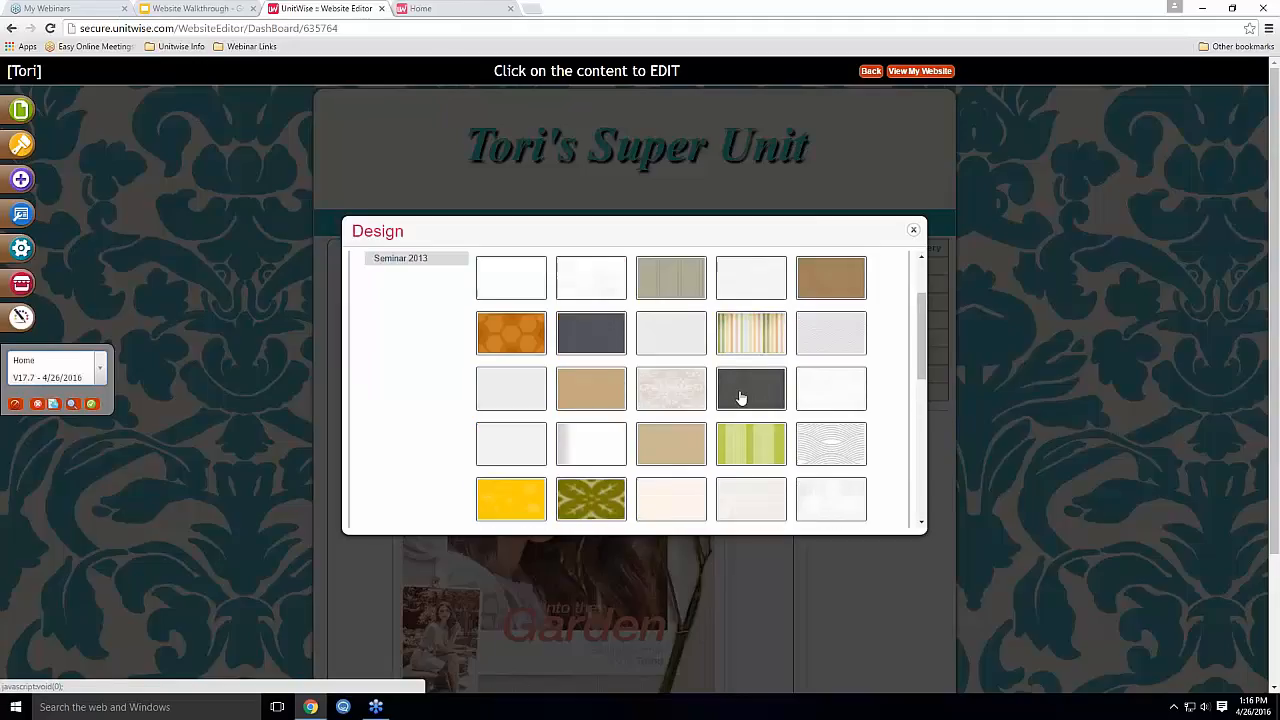
{"action": "scroll", "coordinate": [740, 398], "scroll_direction": "up", "scroll_amount": 1}
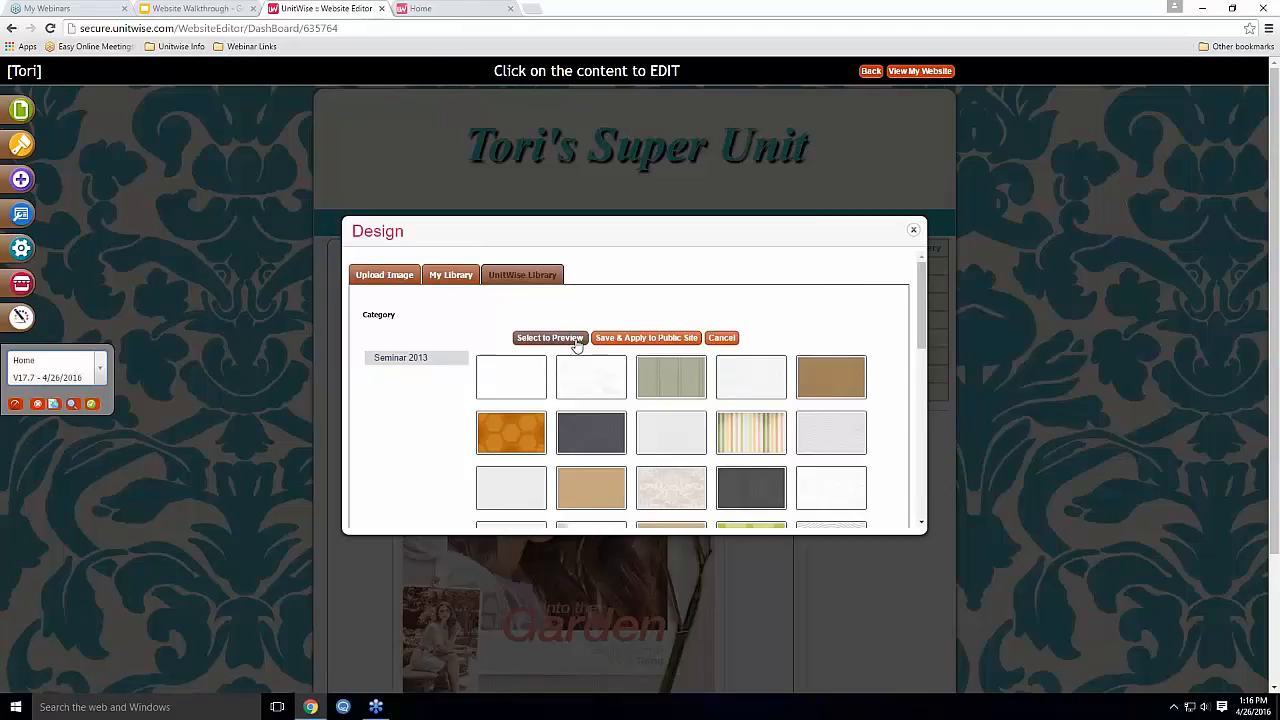
{"action": "left_click", "coordinate": [466, 276]}
{"action": "left_click", "coordinate": [500, 276]}
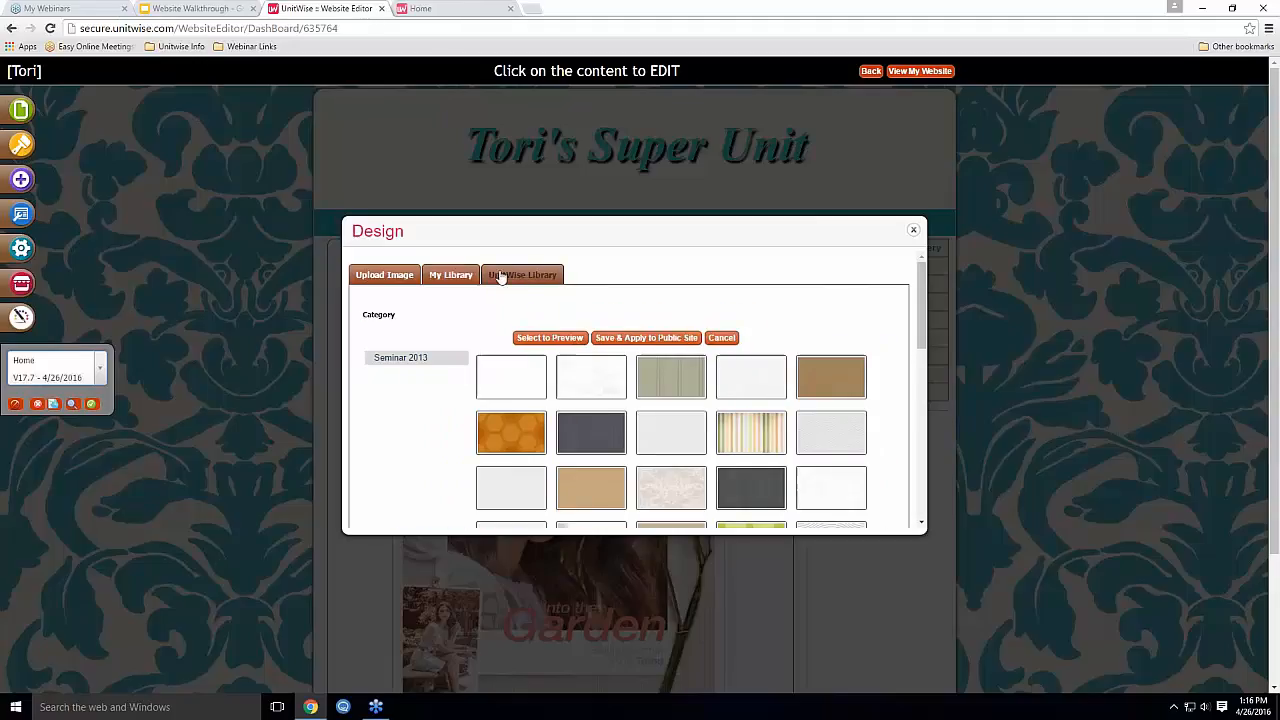
{"action": "left_click", "coordinate": [397, 277]}
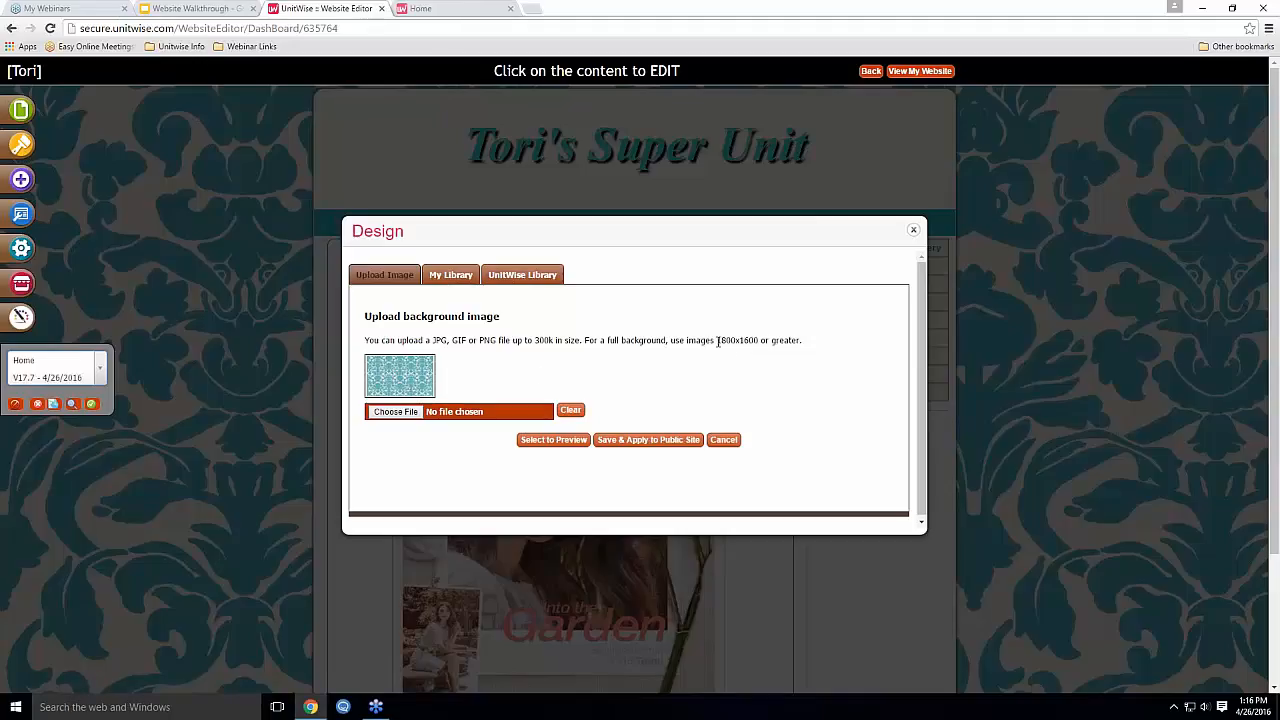
{"action": "left_click_drag", "start_coordinate": [716, 341], "coordinate": [759, 342]}
{"action": "left_click", "coordinate": [414, 420]}
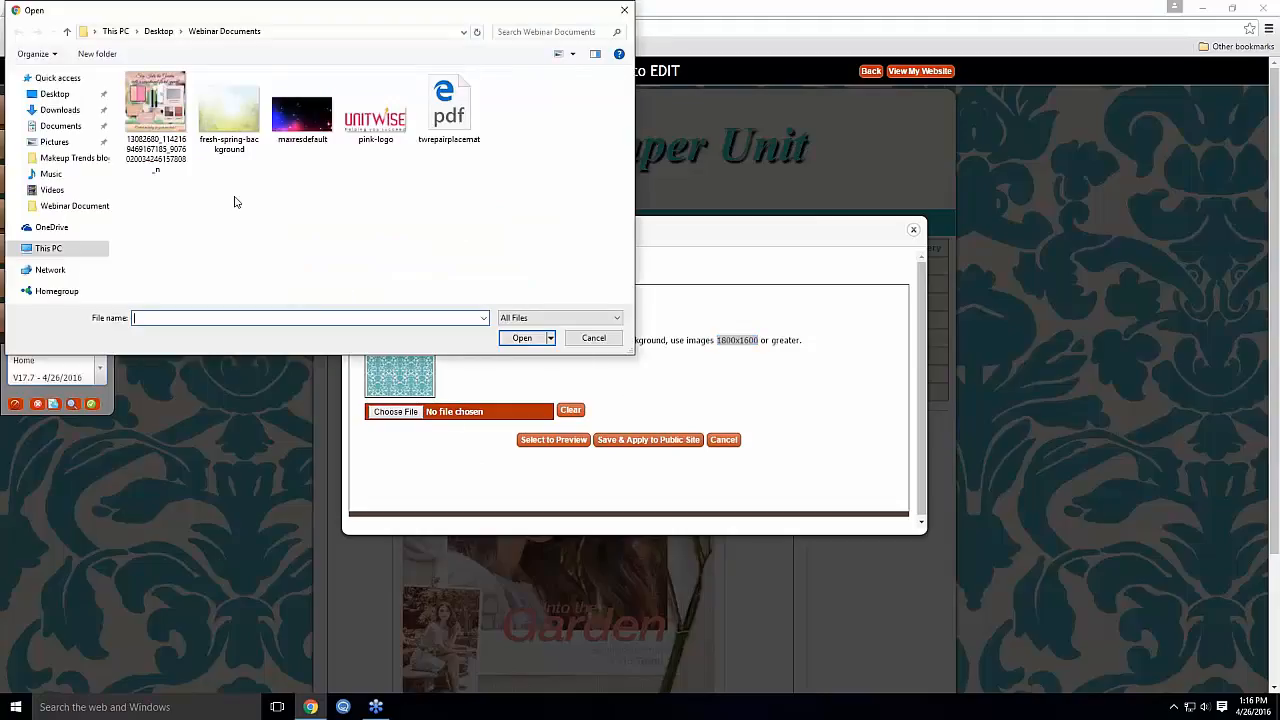
{"action": "left_click", "coordinate": [594, 338]}
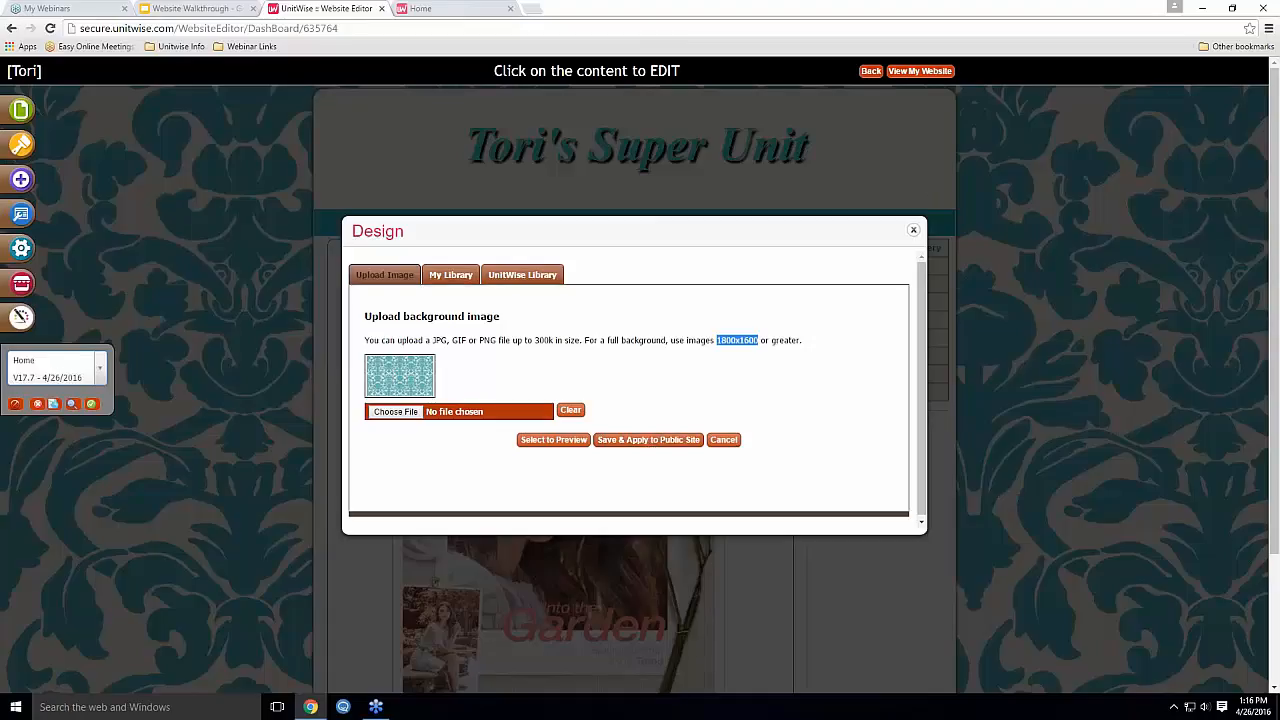
{"action": "left_click", "coordinate": [723, 440]}
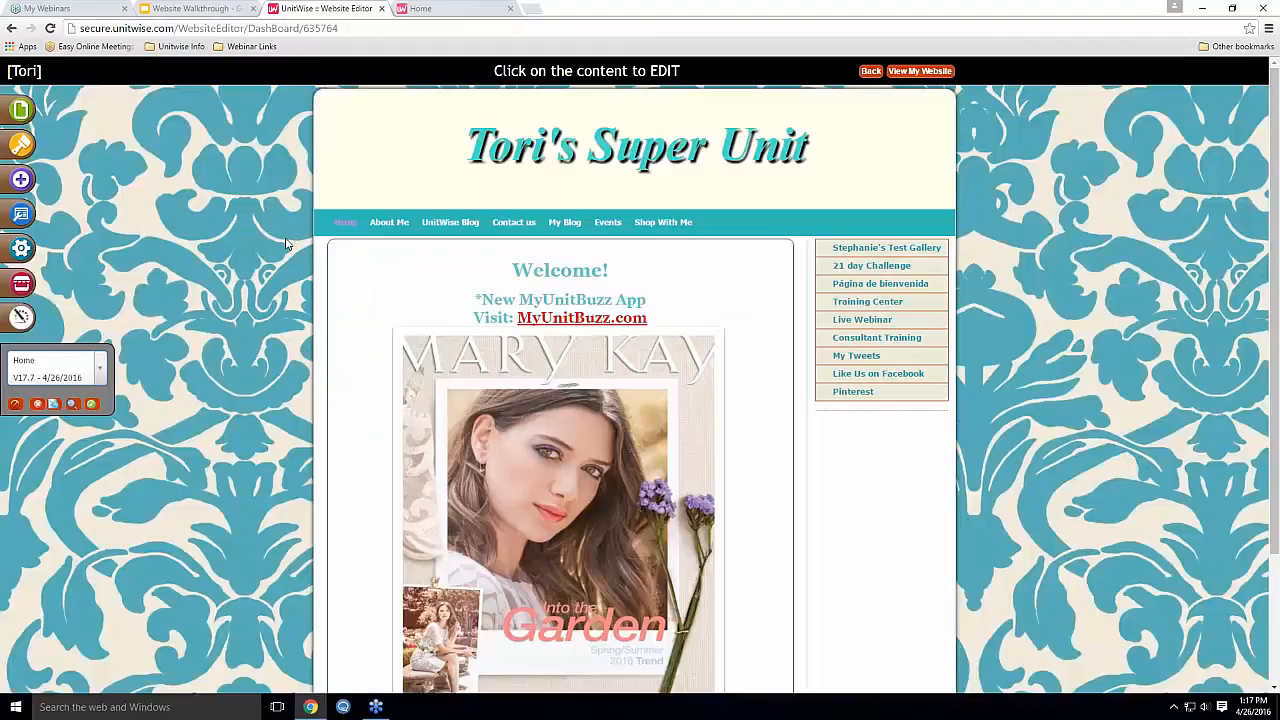
Edit the header title, typing test letters and then deleting them
{"action": "left_click", "coordinate": [397, 132]}
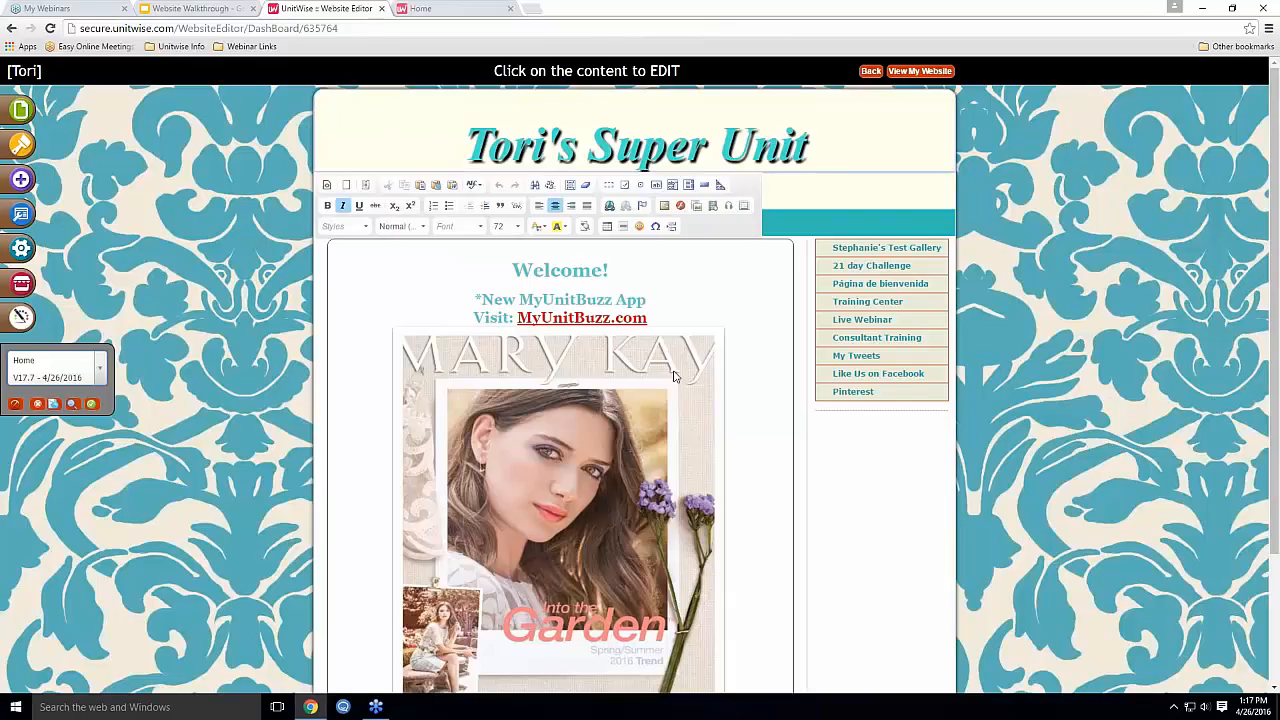
{"action": "left_click", "coordinate": [681, 305]}
{"action": "left_click", "coordinate": [598, 441]}
{"action": "left_click", "coordinate": [510, 272]}
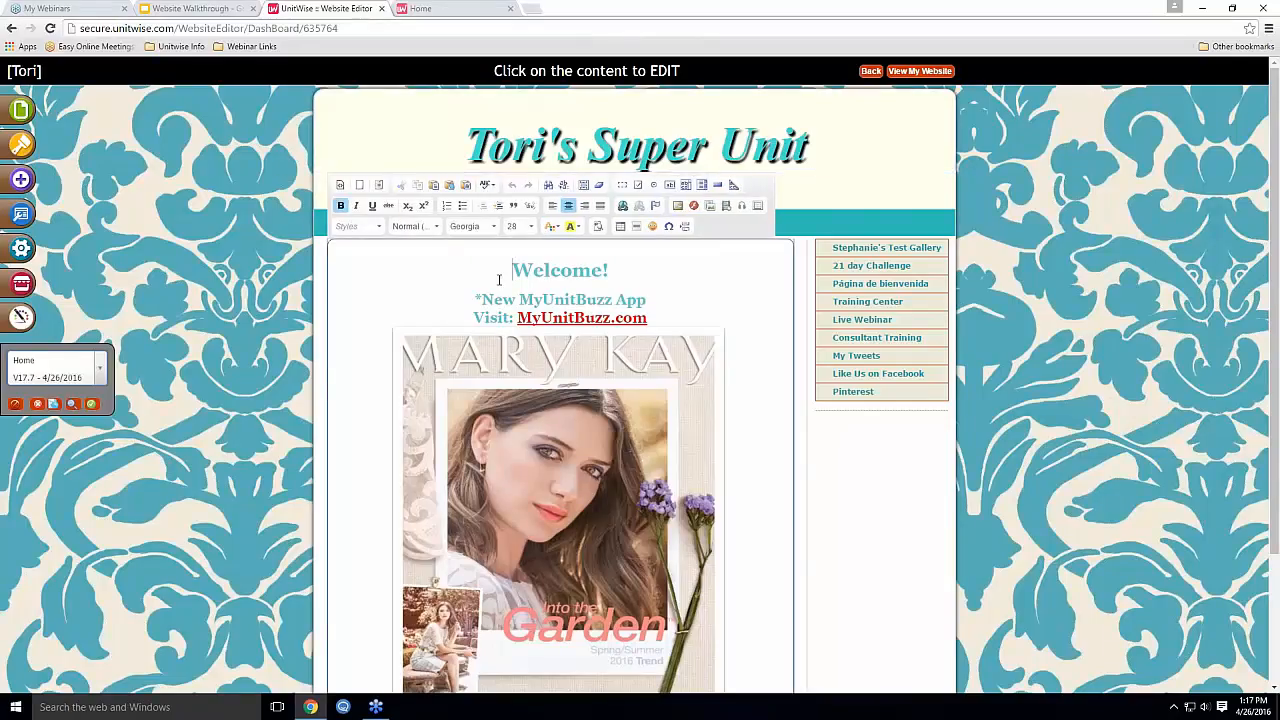
{"action": "left_click", "coordinate": [848, 153]}
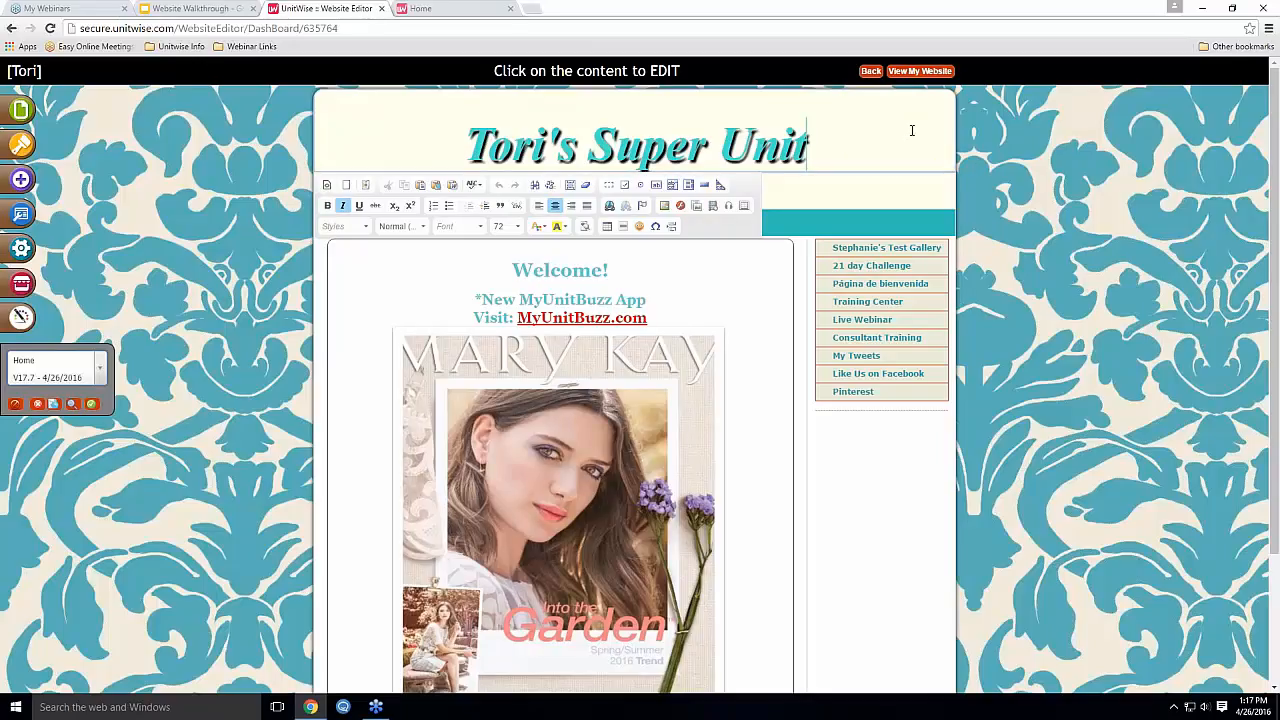
{"action": "type", "text": "l"}
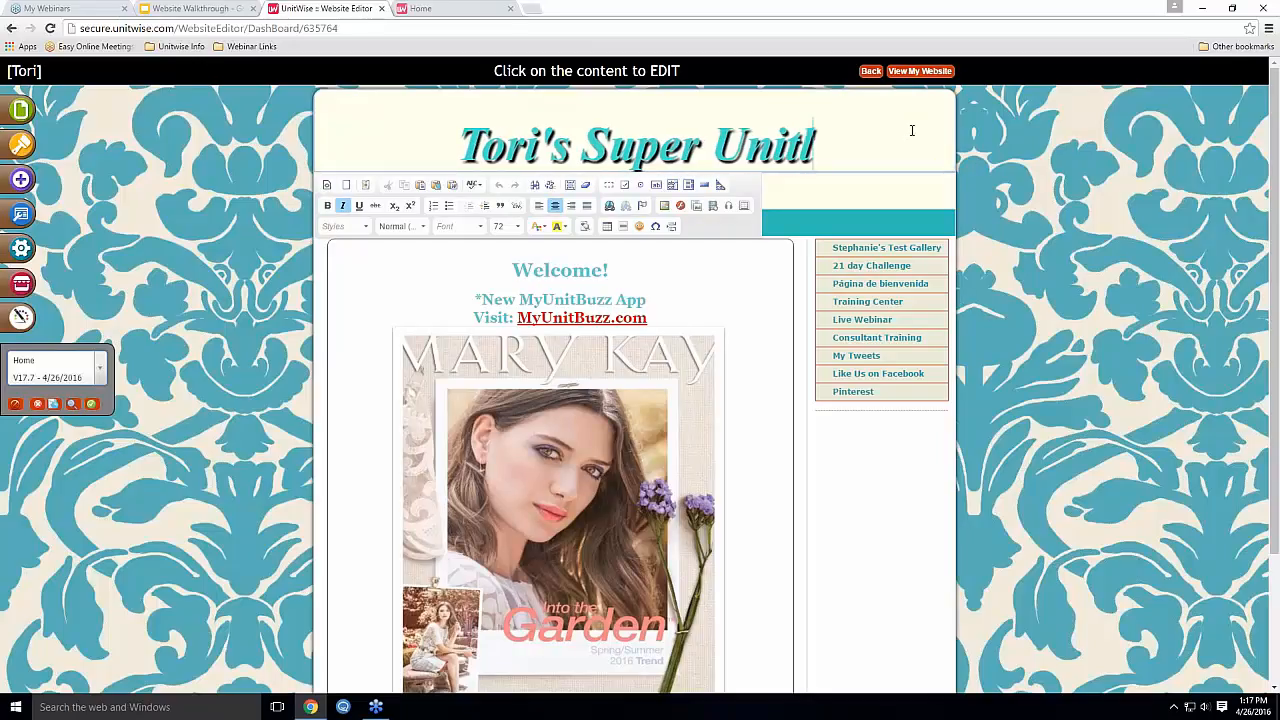
{"action": "type", "text": "sdkgjs"}
{"action": "key", "text": "BackSpace"}
{"action": "key", "text": "BackSpace"}
{"action": "key", "text": "BackSpace"}
{"action": "key", "text": "BackSpace"}
{"action": "key", "text": "BackSpace"}
{"action": "key", "text": "BackSpace"}
{"action": "key", "text": "BackSpace"}
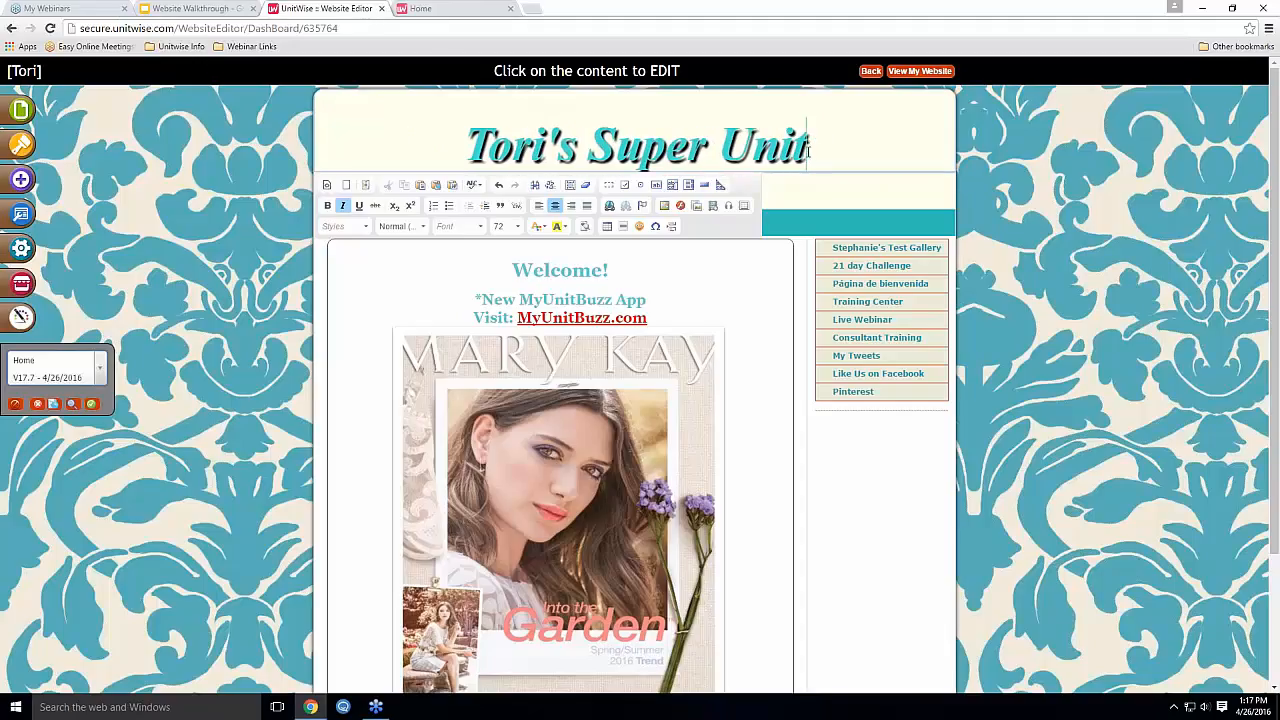
Try a teal background on the header title, then remove the background colour
{"action": "left_click_drag", "start_coordinate": [808, 148], "coordinate": [464, 147]}
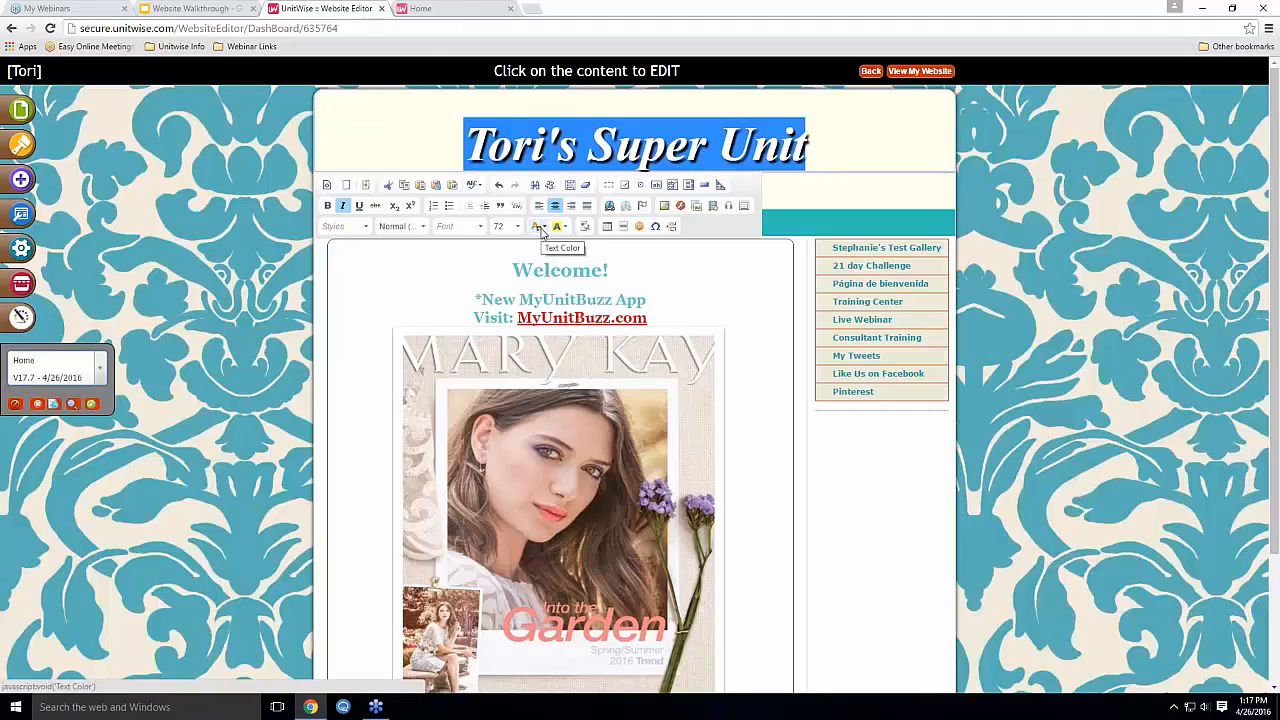
{"action": "left_click", "coordinate": [540, 228]}
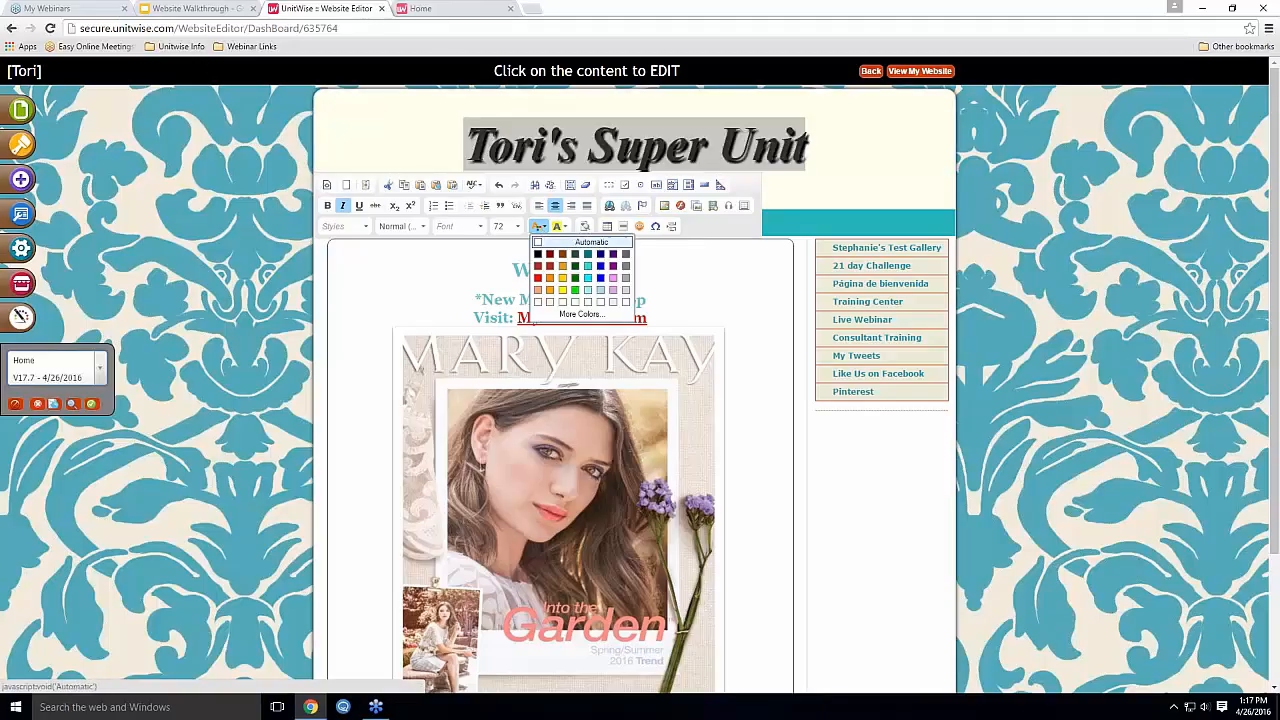
{"action": "left_click", "coordinate": [562, 226]}
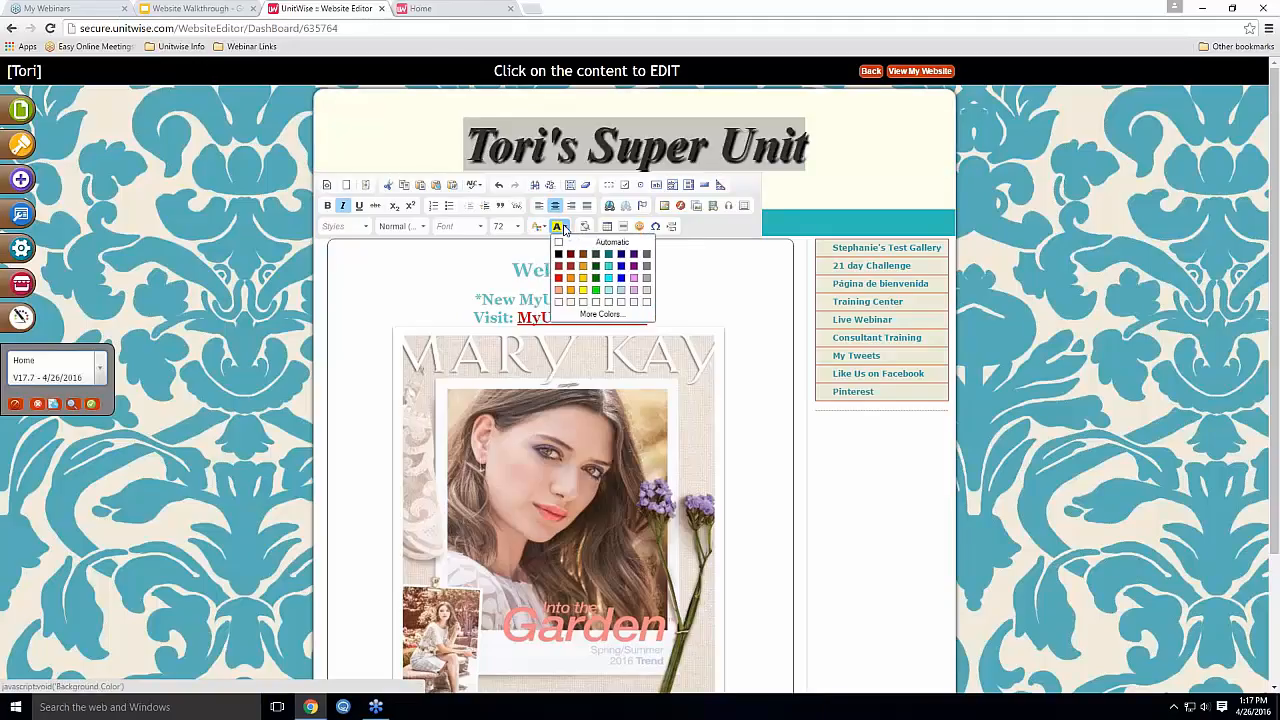
{"action": "left_click", "coordinate": [609, 267]}
{"action": "left_click", "coordinate": [834, 156]}
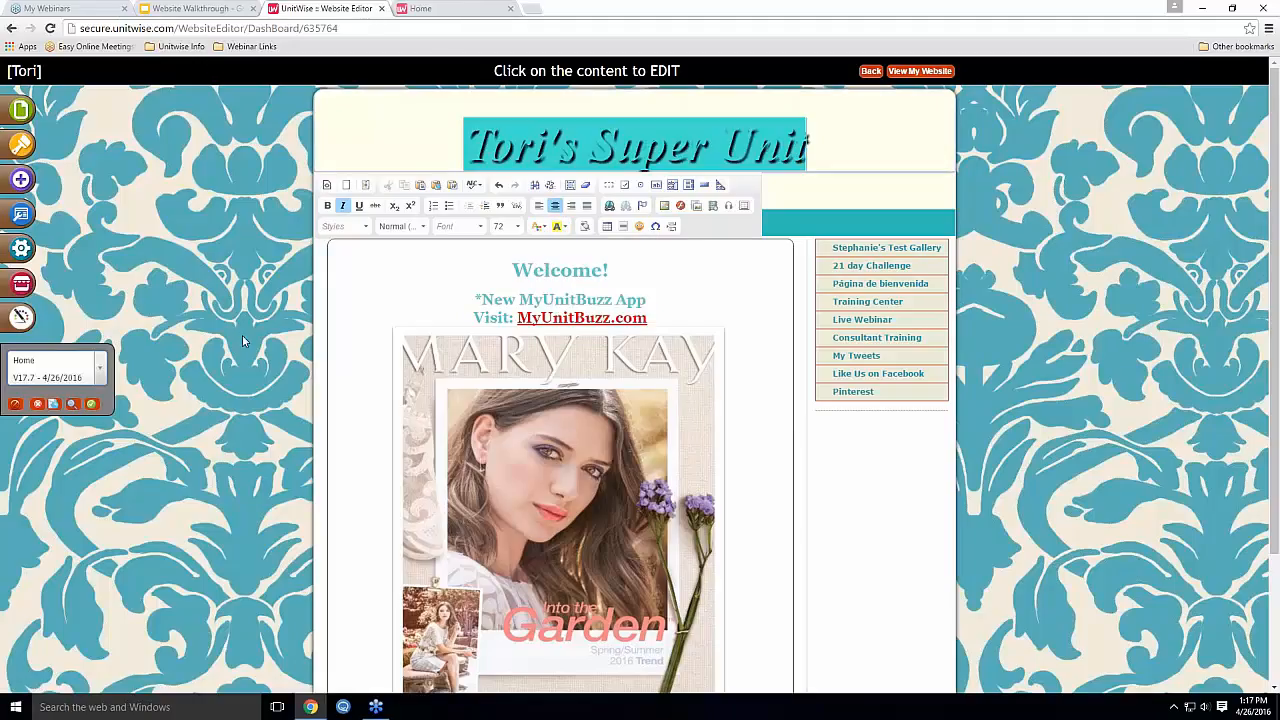
{"action": "left_click_drag", "start_coordinate": [810, 150], "coordinate": [462, 148]}
{"action": "left_click", "coordinate": [563, 227]}
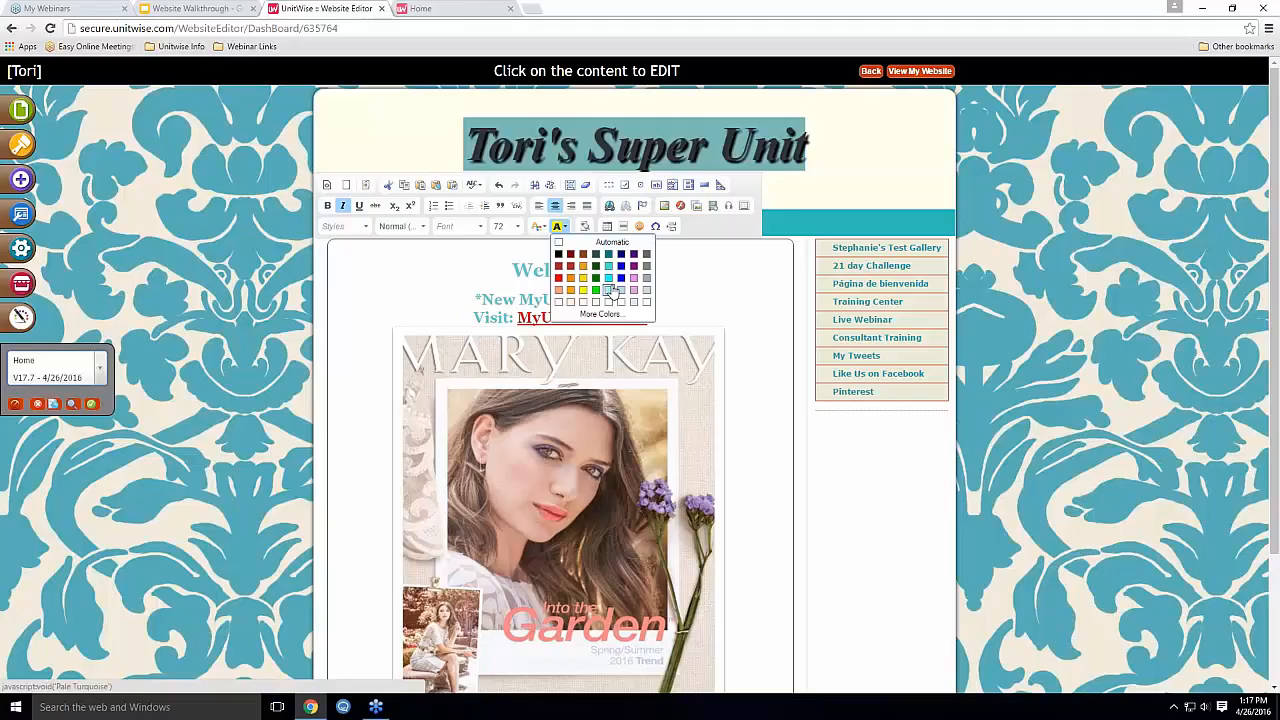
{"action": "left_click", "coordinate": [562, 244]}
{"action": "left_click", "coordinate": [850, 162]}
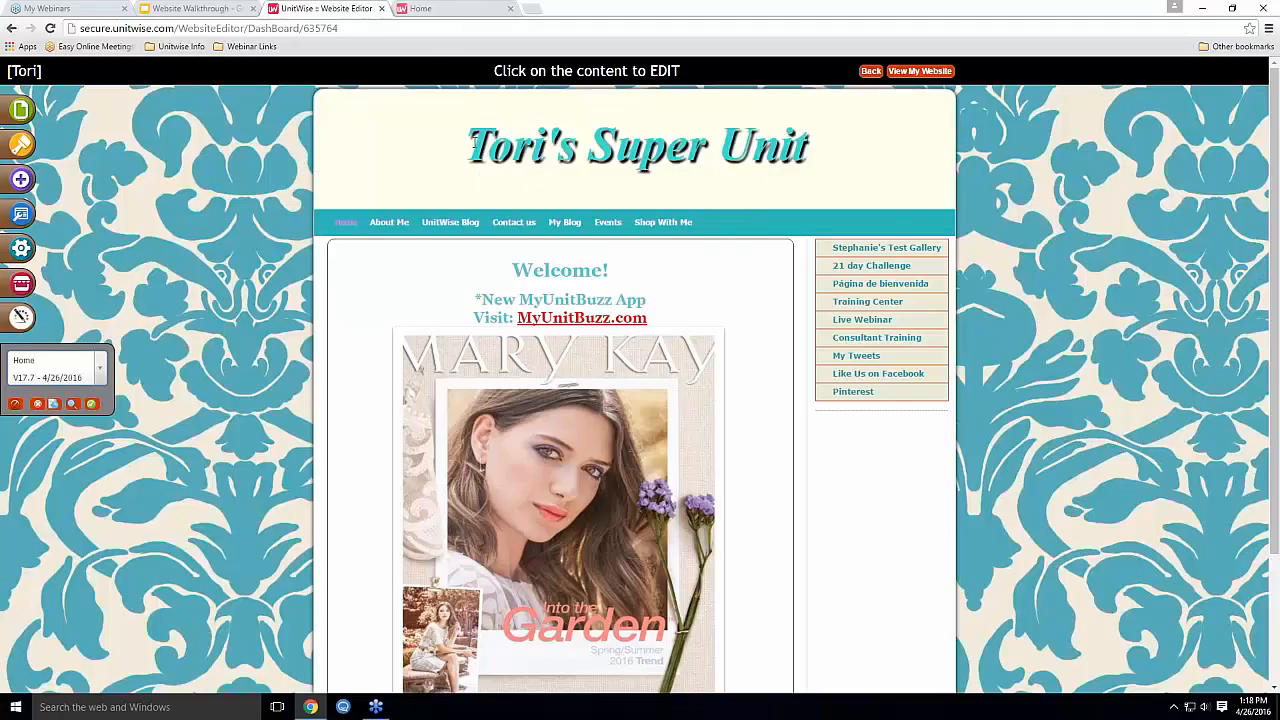
Set the site title's font size to 72 after briefly trying 48
{"action": "left_click_drag", "start_coordinate": [475, 144], "coordinate": [812, 145]}
{"action": "left_click", "coordinate": [508, 226]}
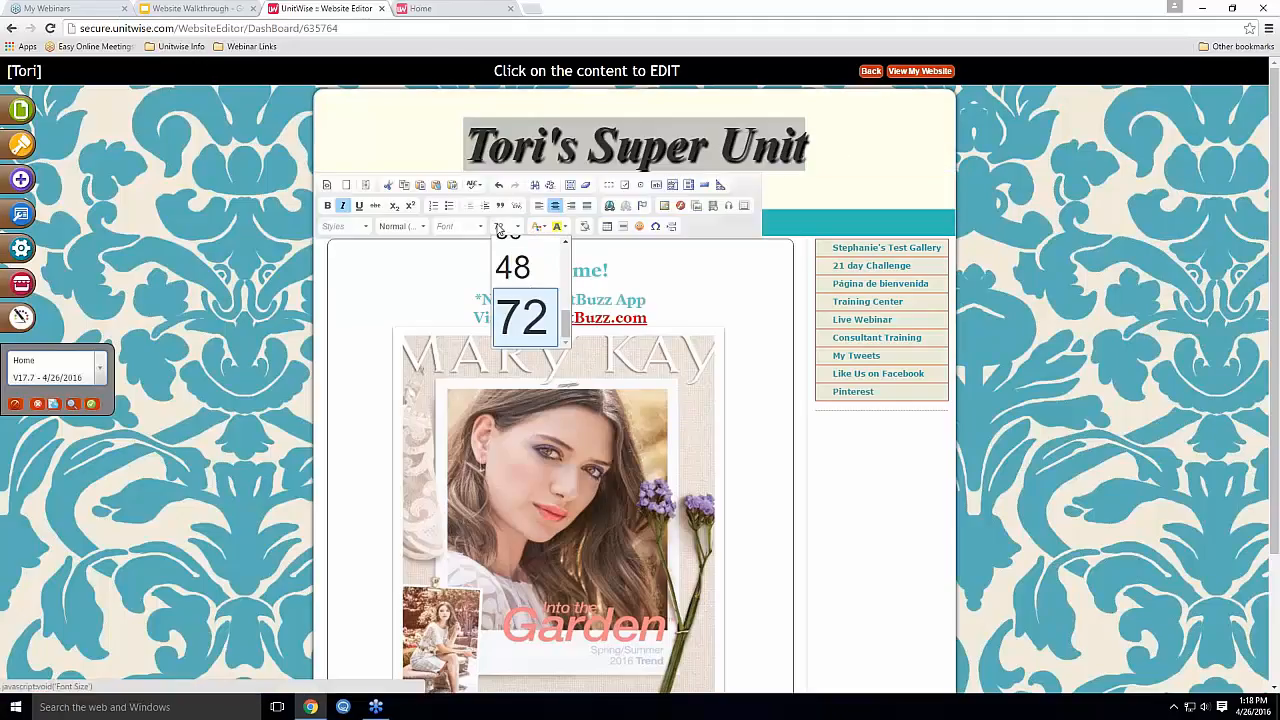
{"action": "left_click", "coordinate": [522, 278]}
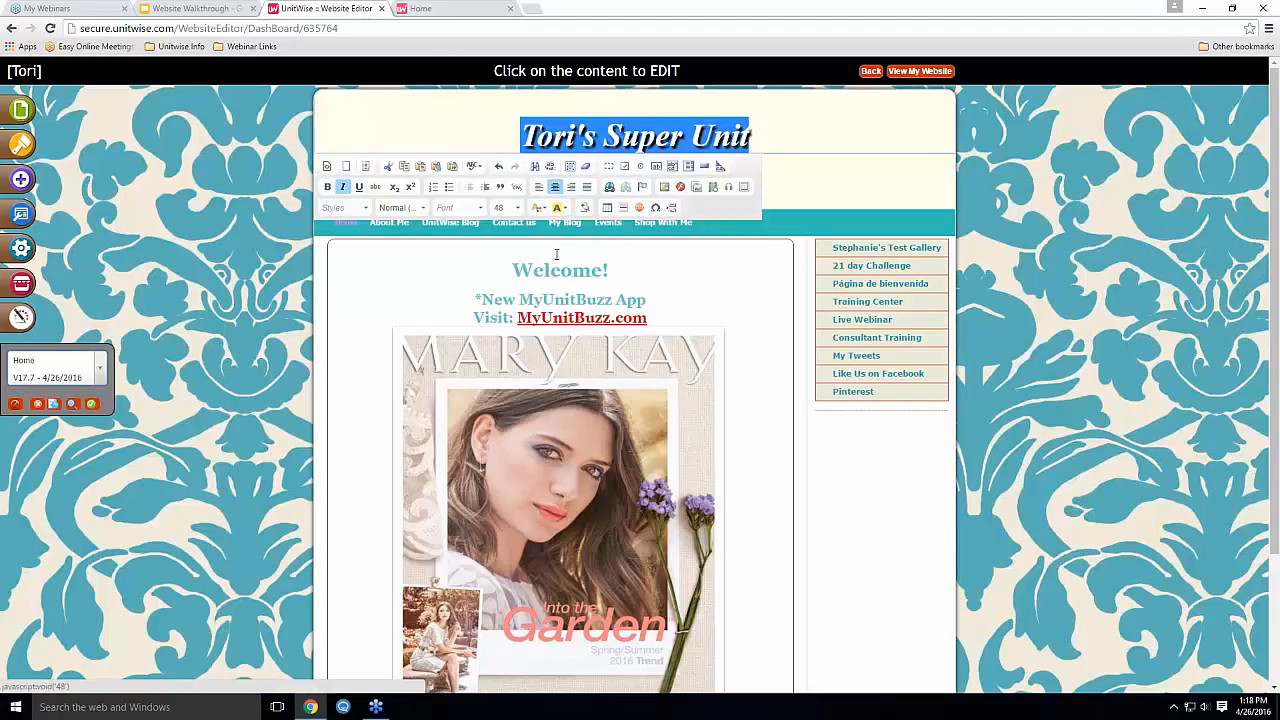
{"action": "left_click", "coordinate": [507, 210]}
{"action": "left_click", "coordinate": [521, 299]}
{"action": "left_click", "coordinate": [456, 151]}
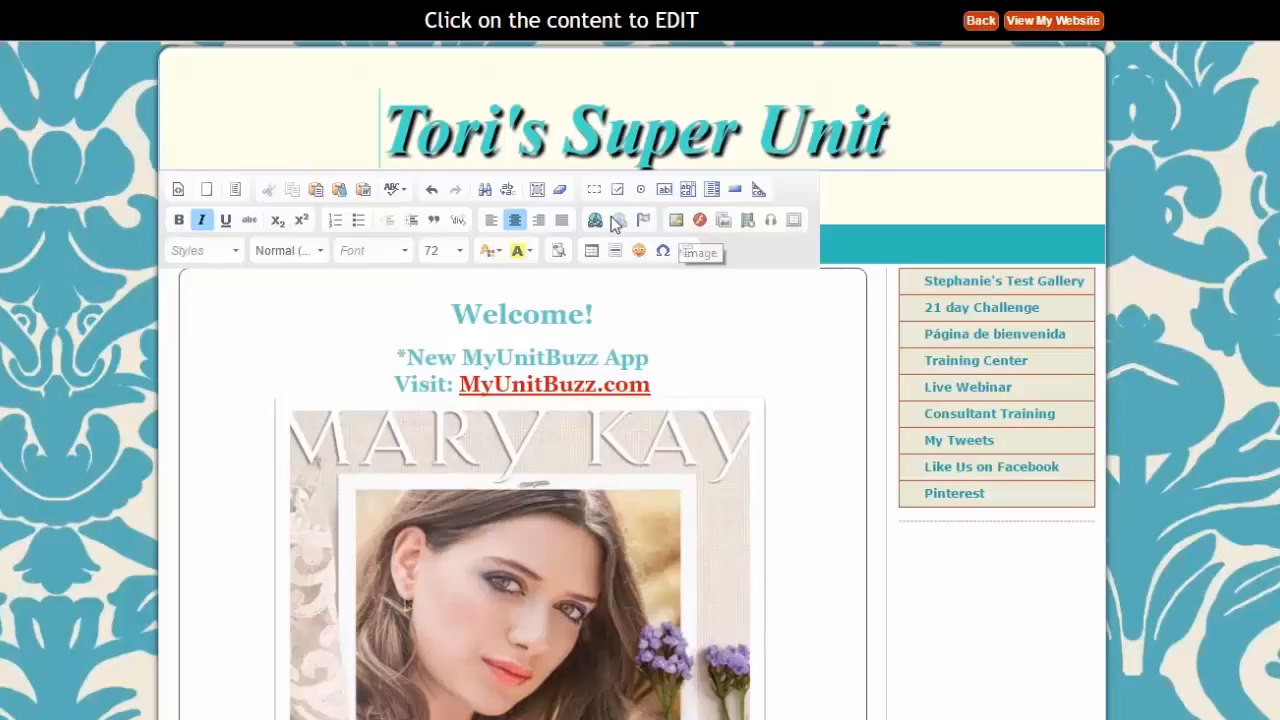
Choose the Darci_Caddy car clip-art from the Shared Darci Images library for the header
{"action": "left_click", "coordinate": [674, 221]}
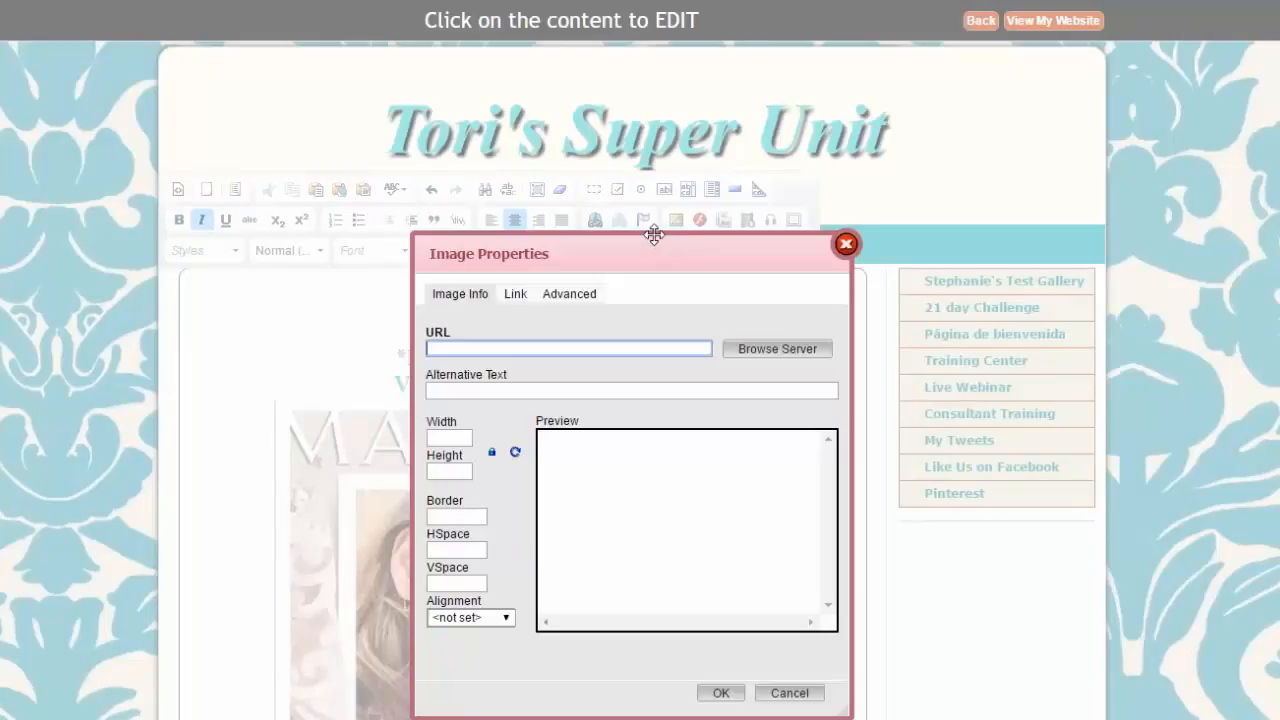
{"action": "scroll", "coordinate": [570, 420], "scroll_direction": "down", "scroll_amount": 1}
{"action": "scroll", "coordinate": [560, 313], "scroll_direction": "down", "scroll_amount": 1}
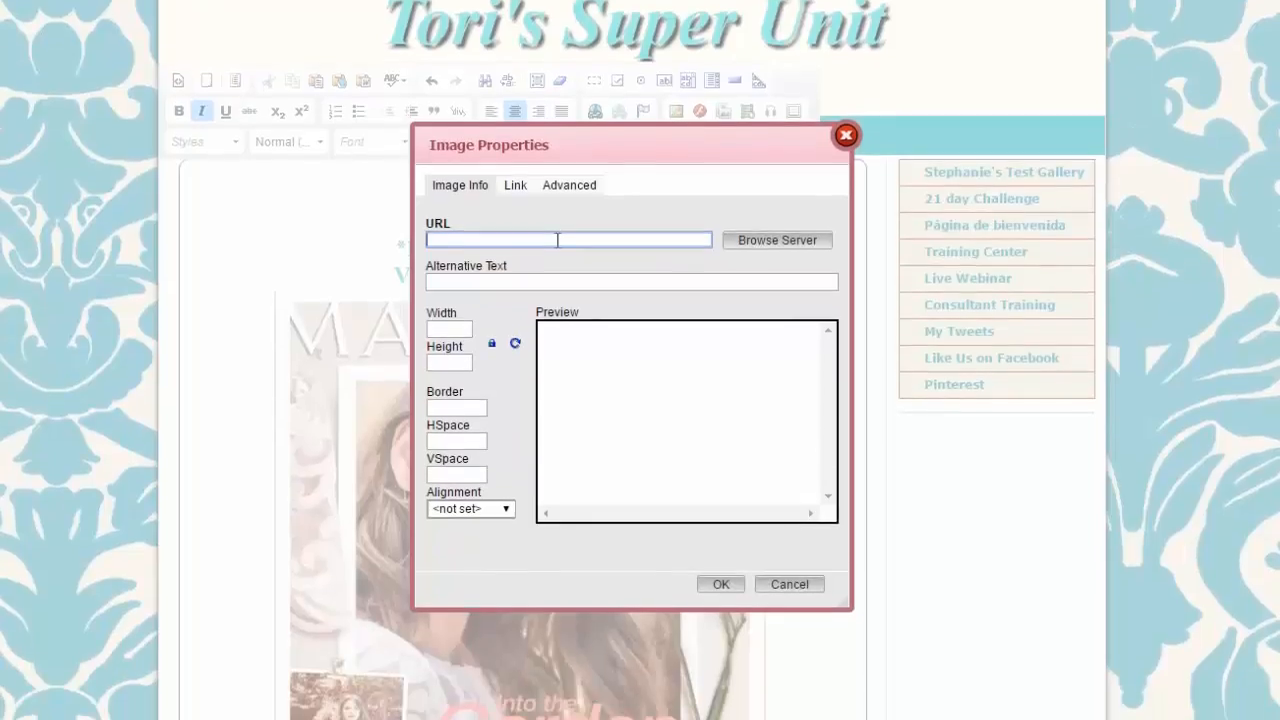
{"action": "left_click", "coordinate": [769, 241]}
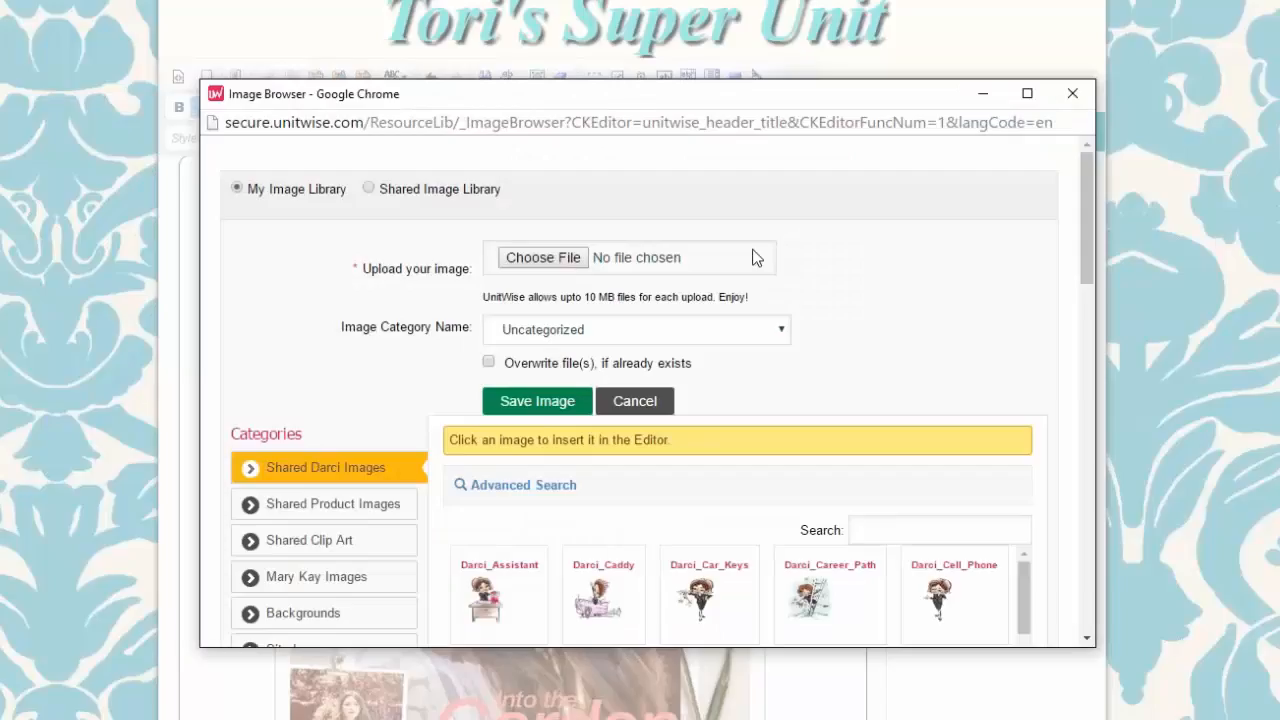
{"action": "left_click_drag", "start_coordinate": [698, 100], "coordinate": [588, 0]}
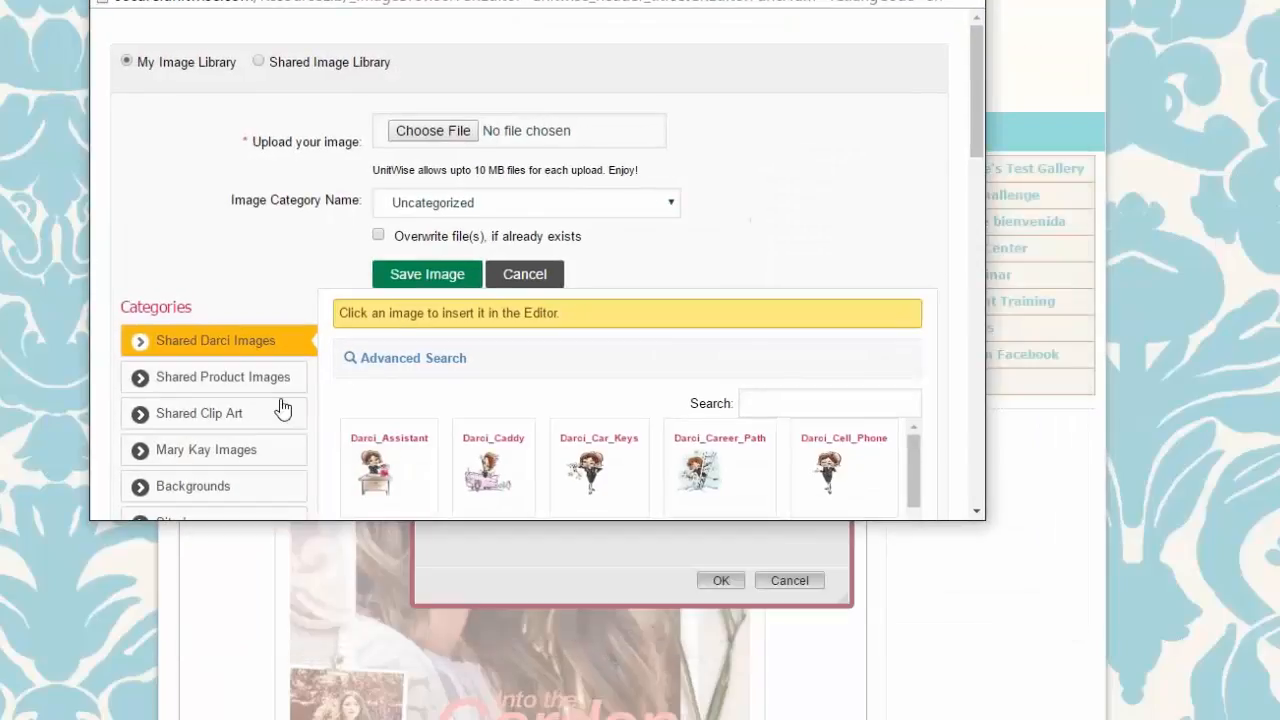
{"action": "scroll", "coordinate": [280, 408], "scroll_direction": "down", "scroll_amount": 1}
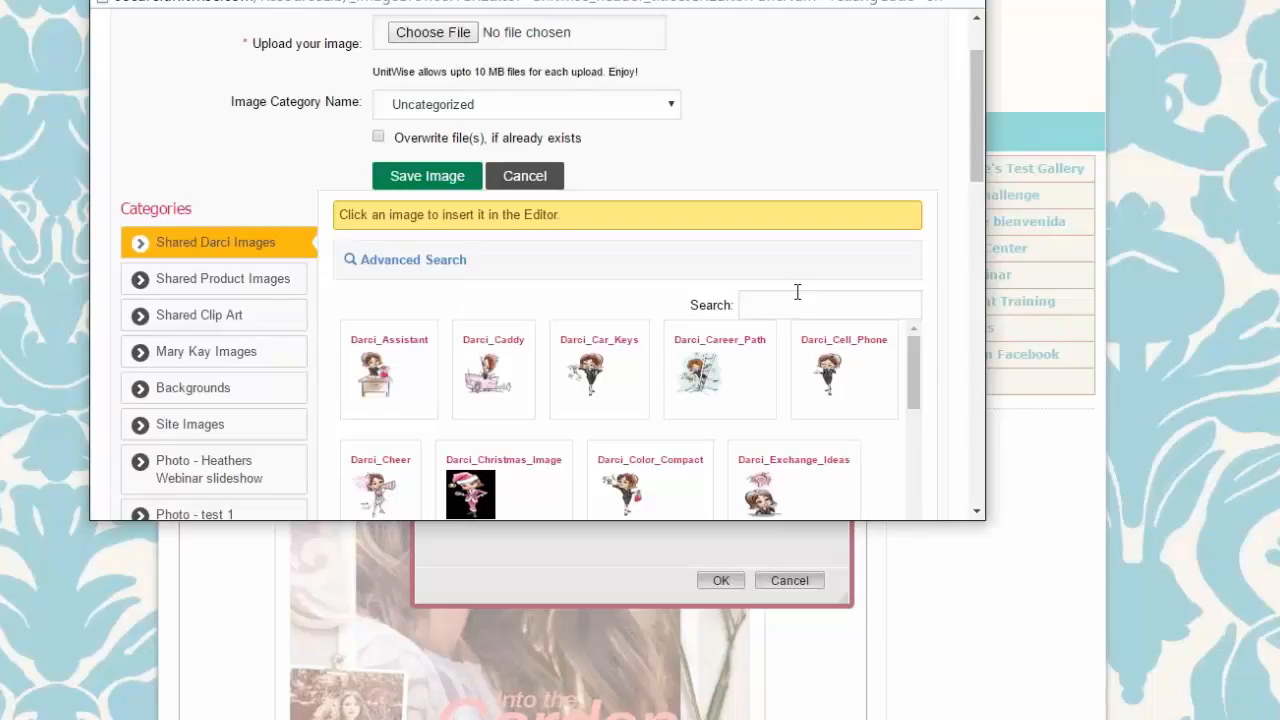
{"action": "scroll", "coordinate": [790, 300], "scroll_direction": "down", "scroll_amount": 1}
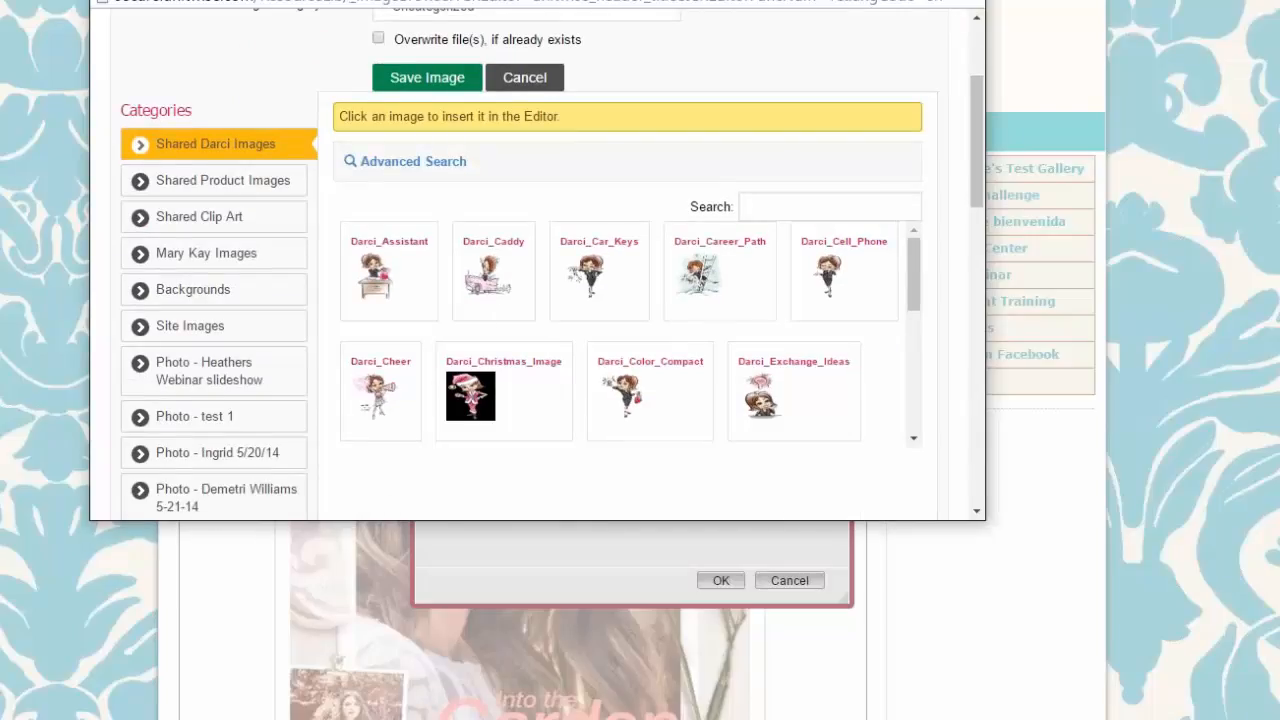
{"action": "left_click", "coordinate": [489, 290]}
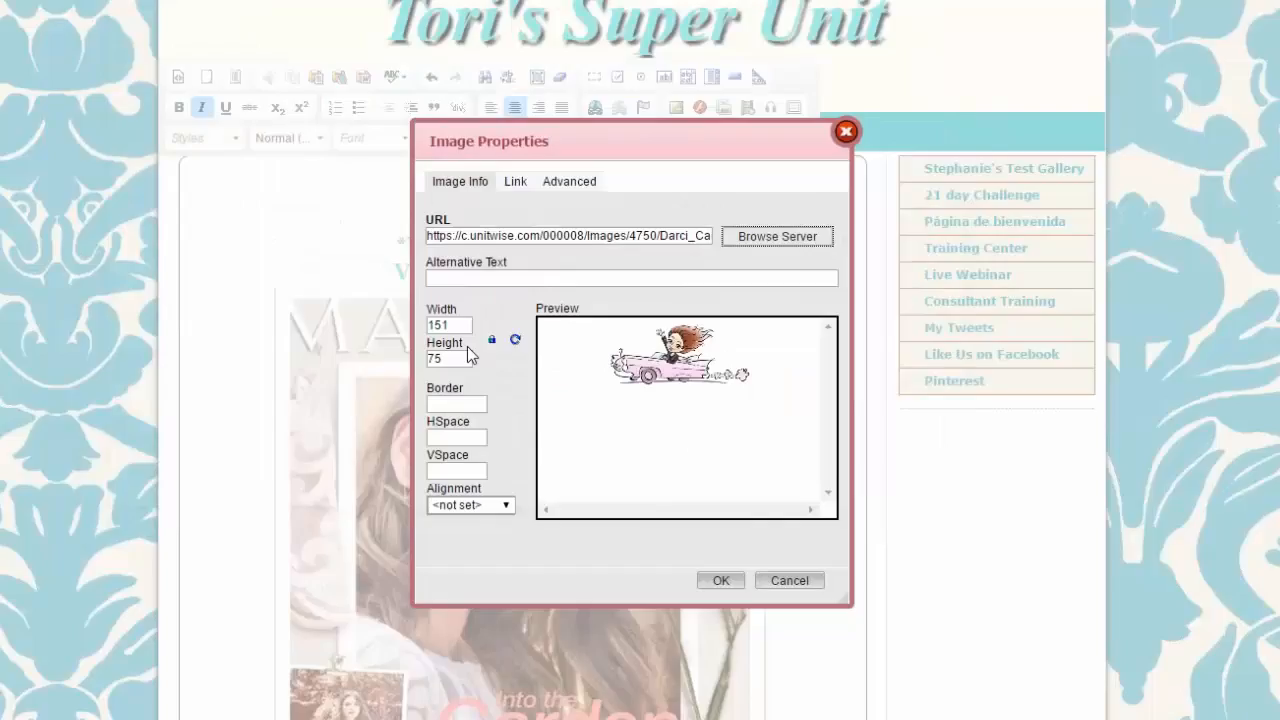
Insert the Darci_Caddy clip-art beside the header title at width 200
{"action": "left_click_drag", "start_coordinate": [462, 326], "coordinate": [417, 324]}
{"action": "type", "text": "200"}
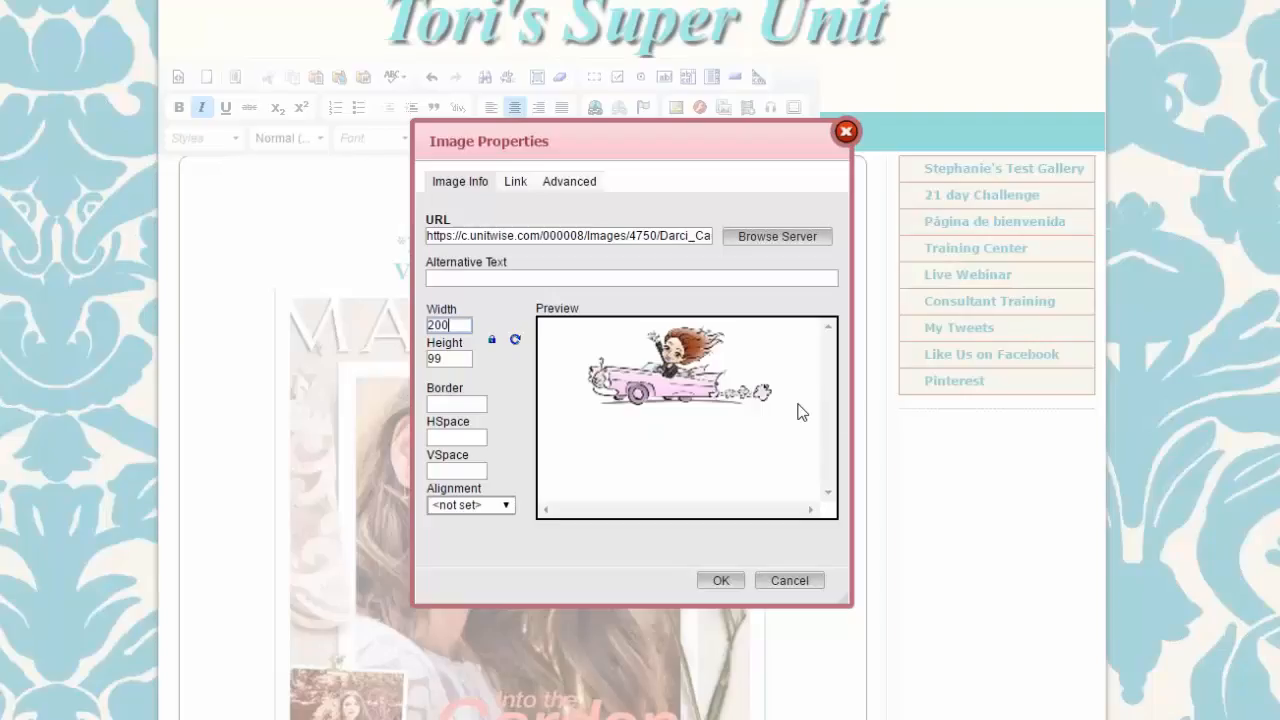
{"action": "left_click", "coordinate": [721, 582]}
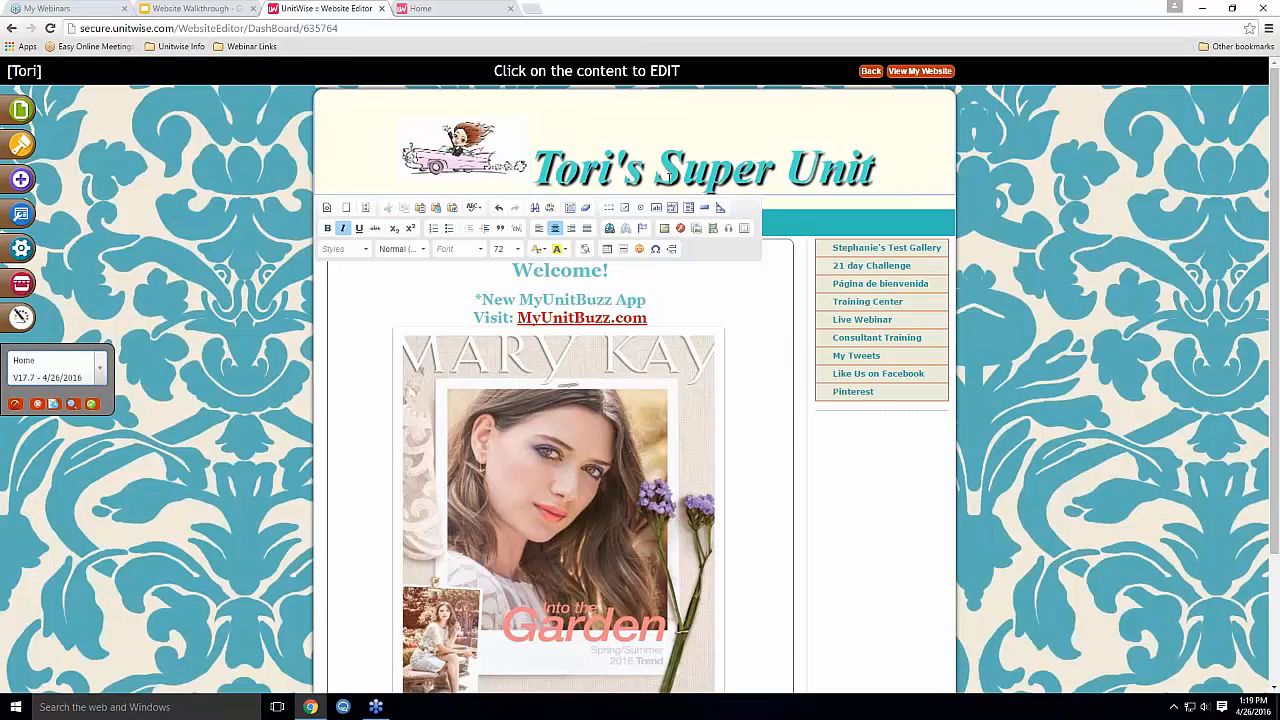
Delete the car image from the header, leaving only the title
{"action": "left_click", "coordinate": [438, 141]}
{"action": "left_click", "coordinate": [611, 134]}
{"action": "left_click", "coordinate": [476, 149]}
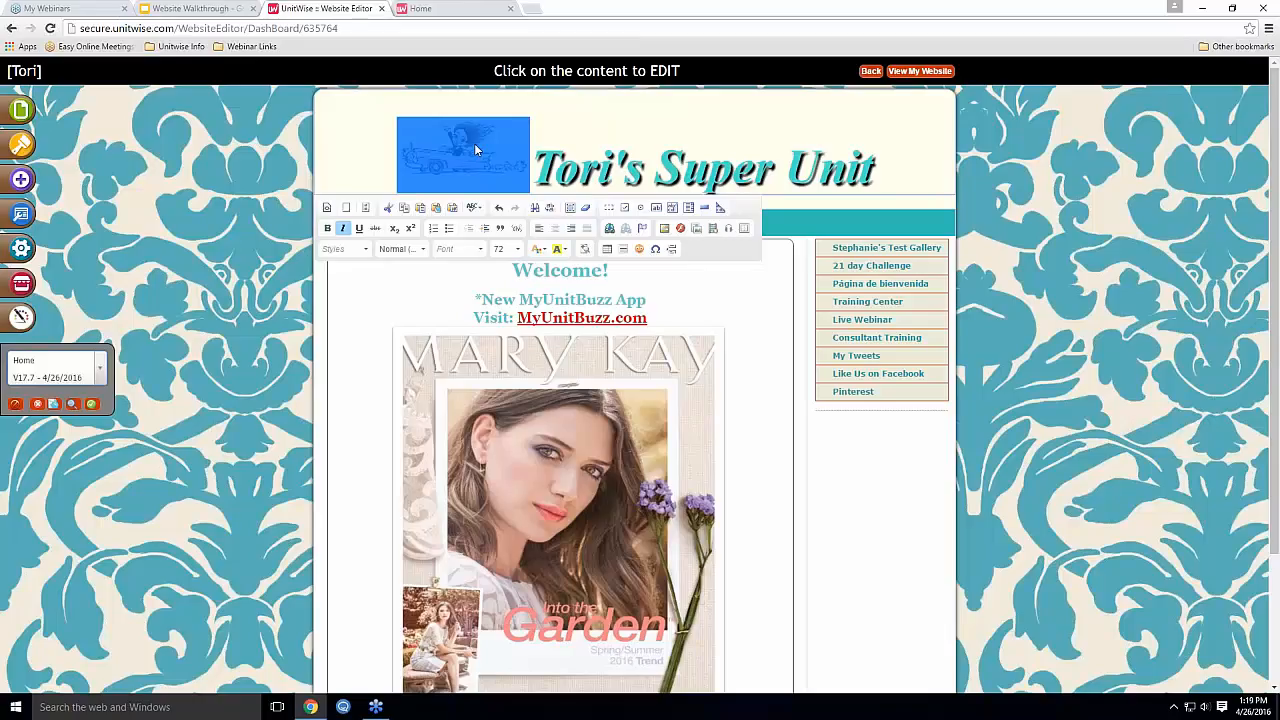
{"action": "key", "text": "Delete"}
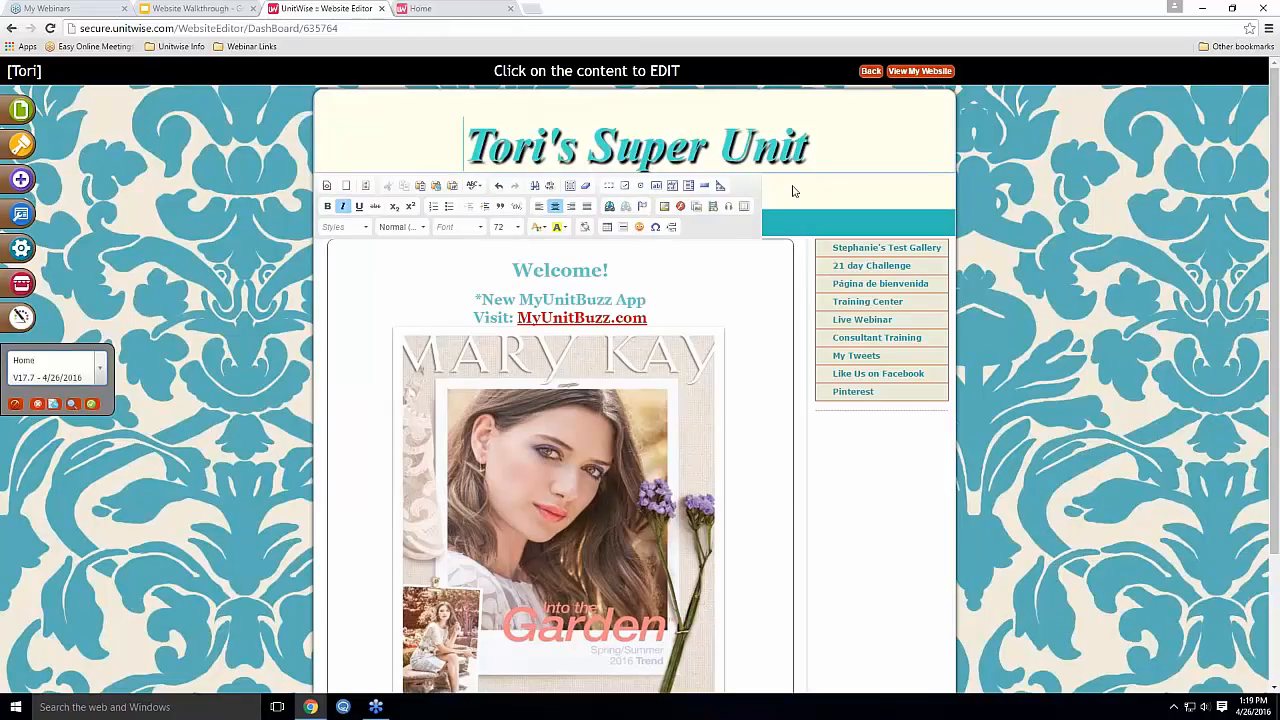
{"action": "left_click", "coordinate": [824, 156]}
Close header editing to return to the normal Home page view
{"action": "left_click", "coordinate": [1079, 361]}
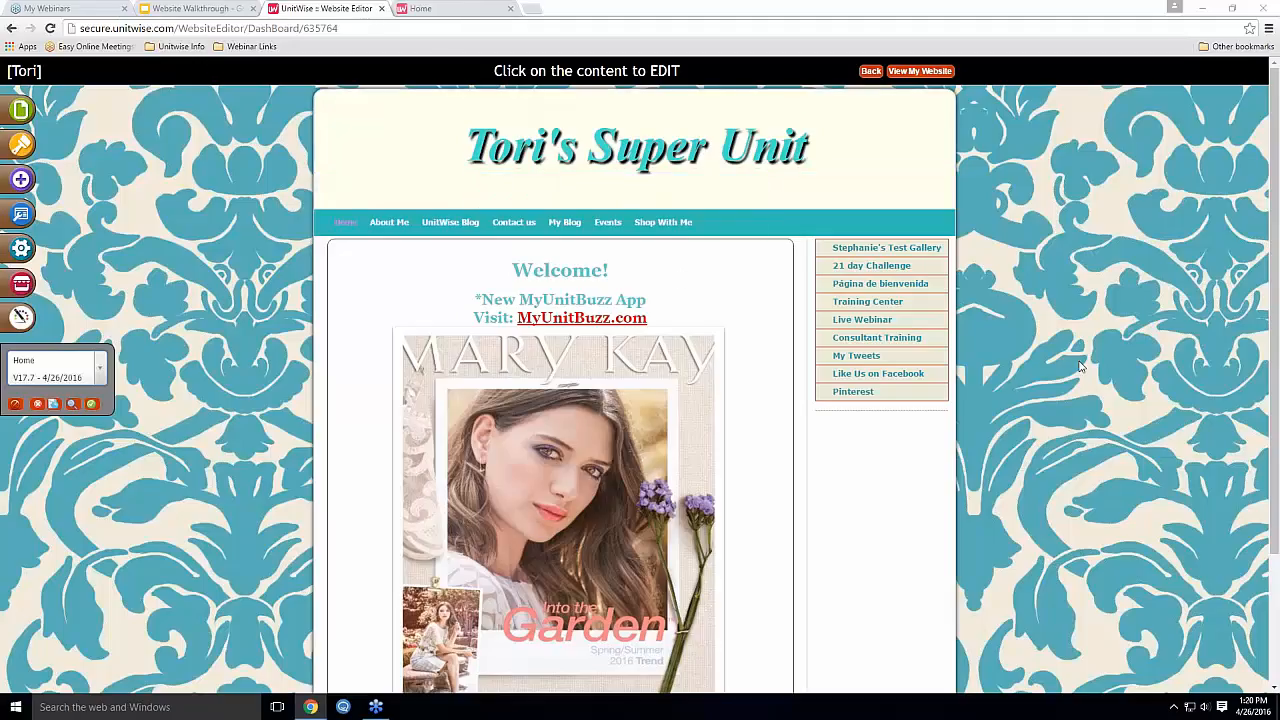
Start a new site page, trying Link to Page before settling on the Make My Own Page template
{"action": "left_click", "coordinate": [17, 185]}
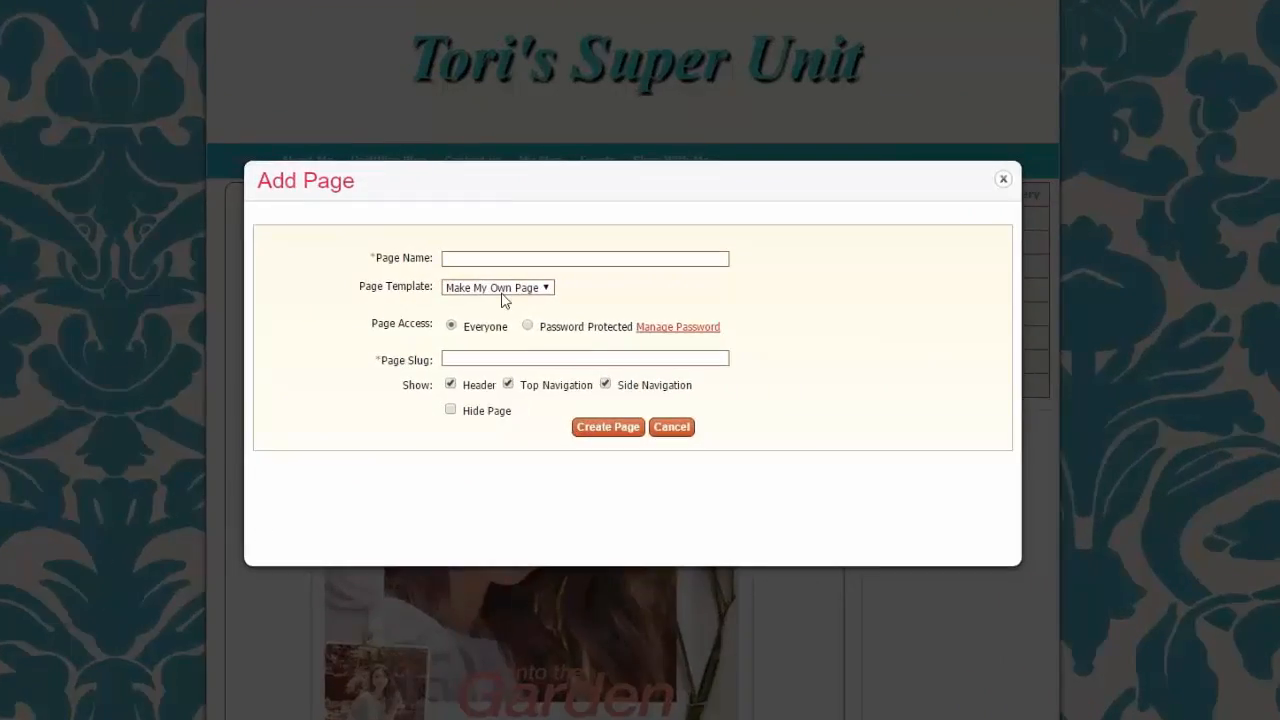
{"action": "left_click", "coordinate": [505, 290]}
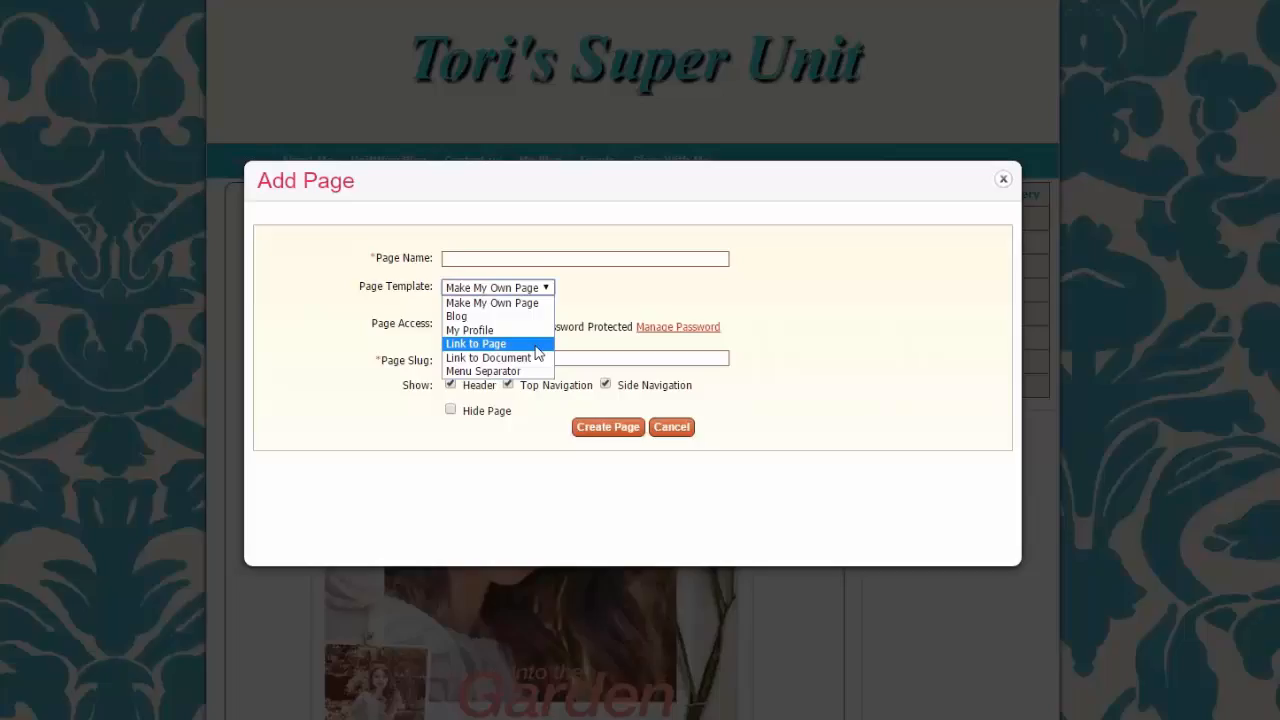
{"action": "left_click", "coordinate": [536, 346]}
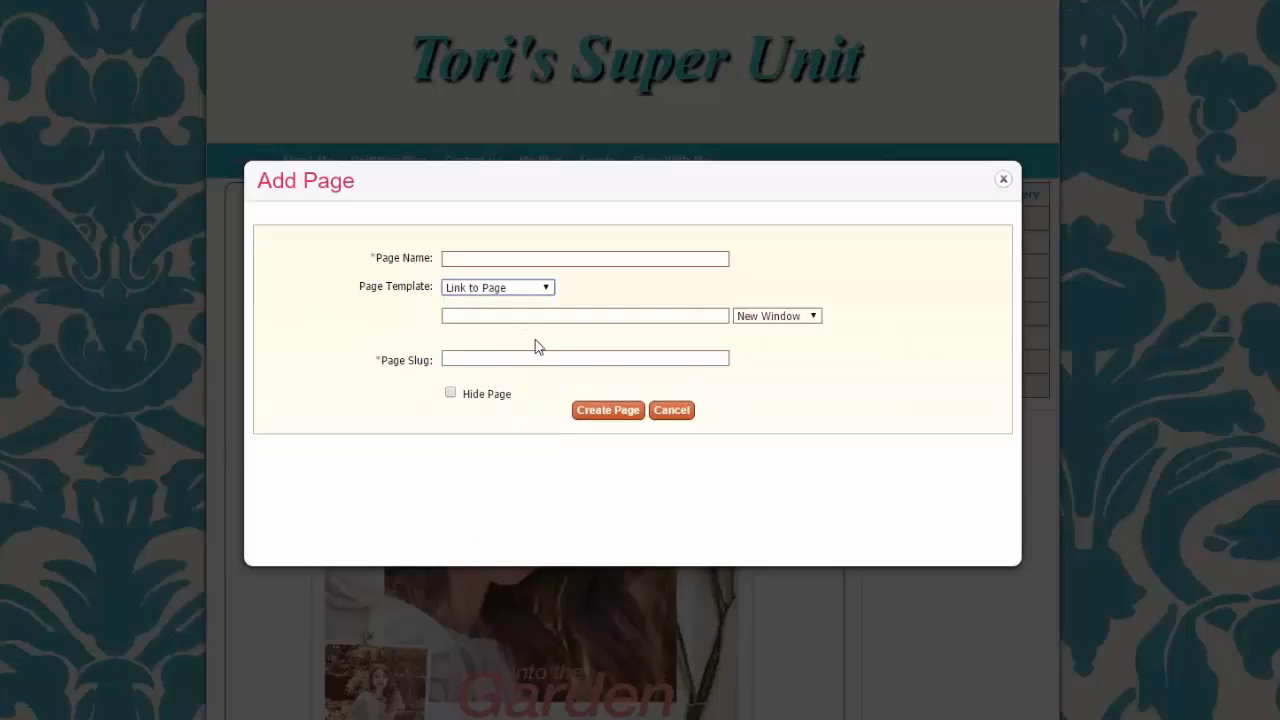
{"action": "left_click", "coordinate": [451, 315]}
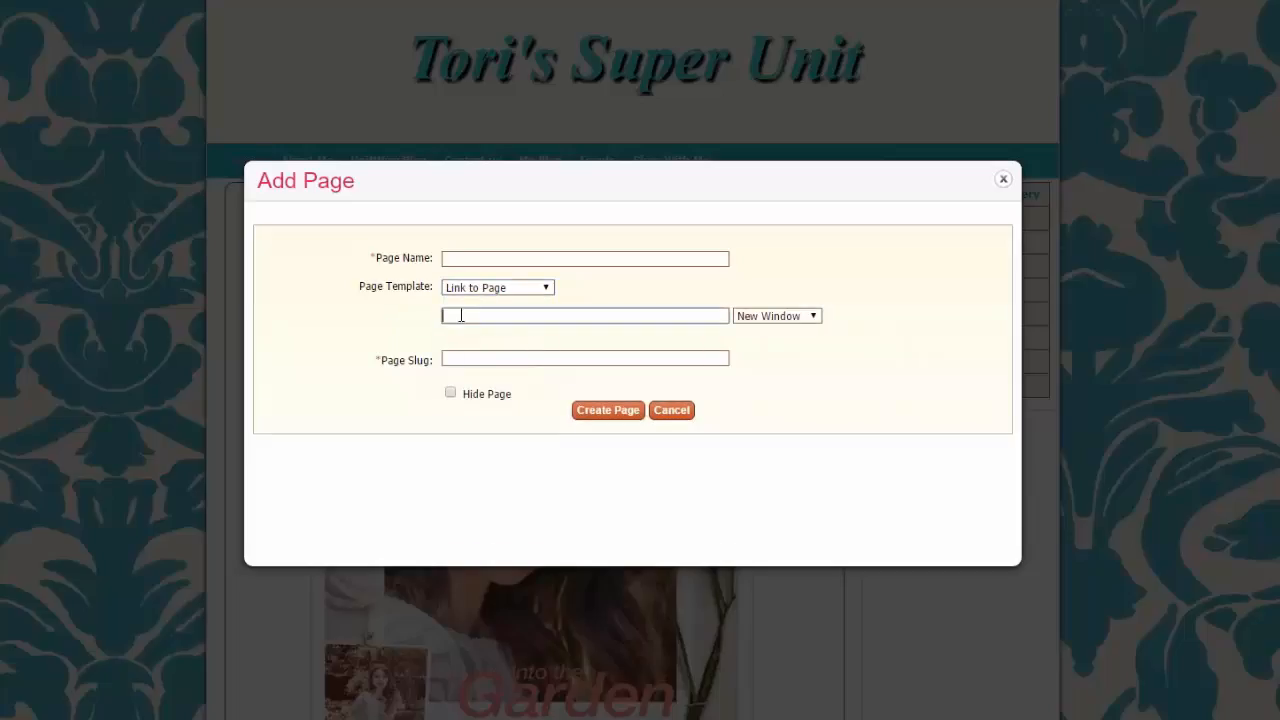
{"action": "left_click", "coordinate": [505, 288]}
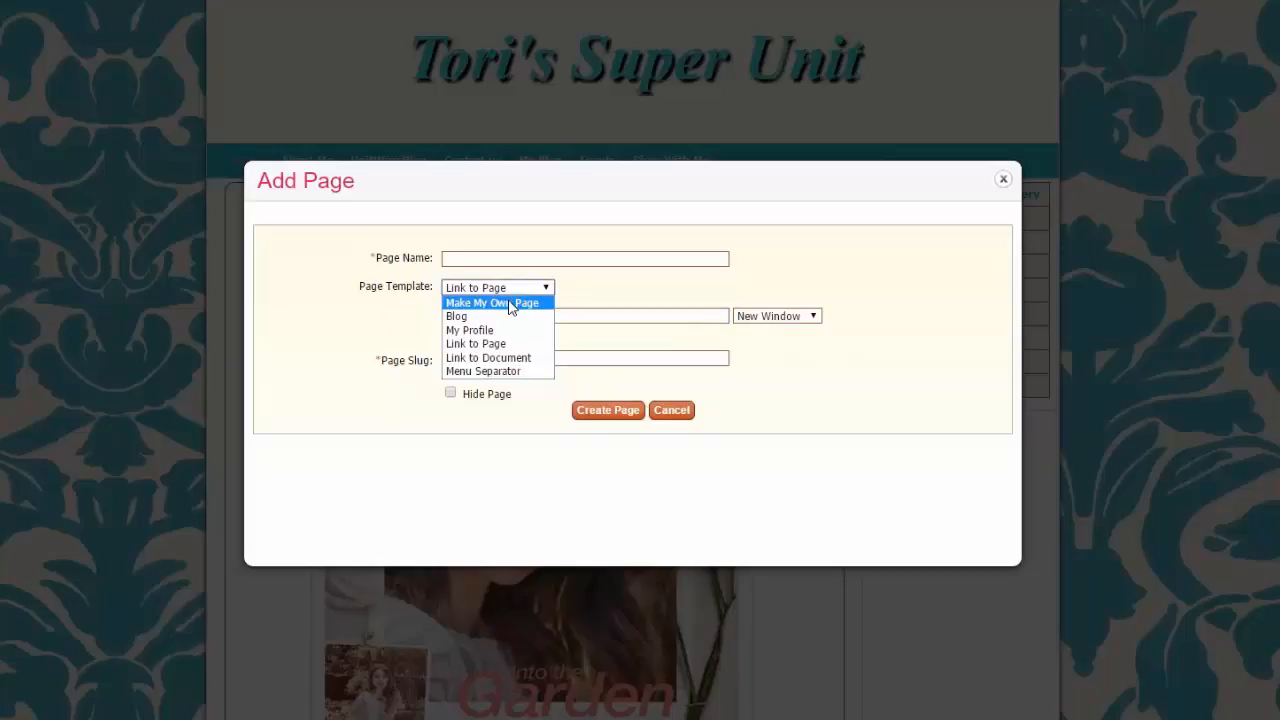
{"action": "left_click", "coordinate": [509, 301]}
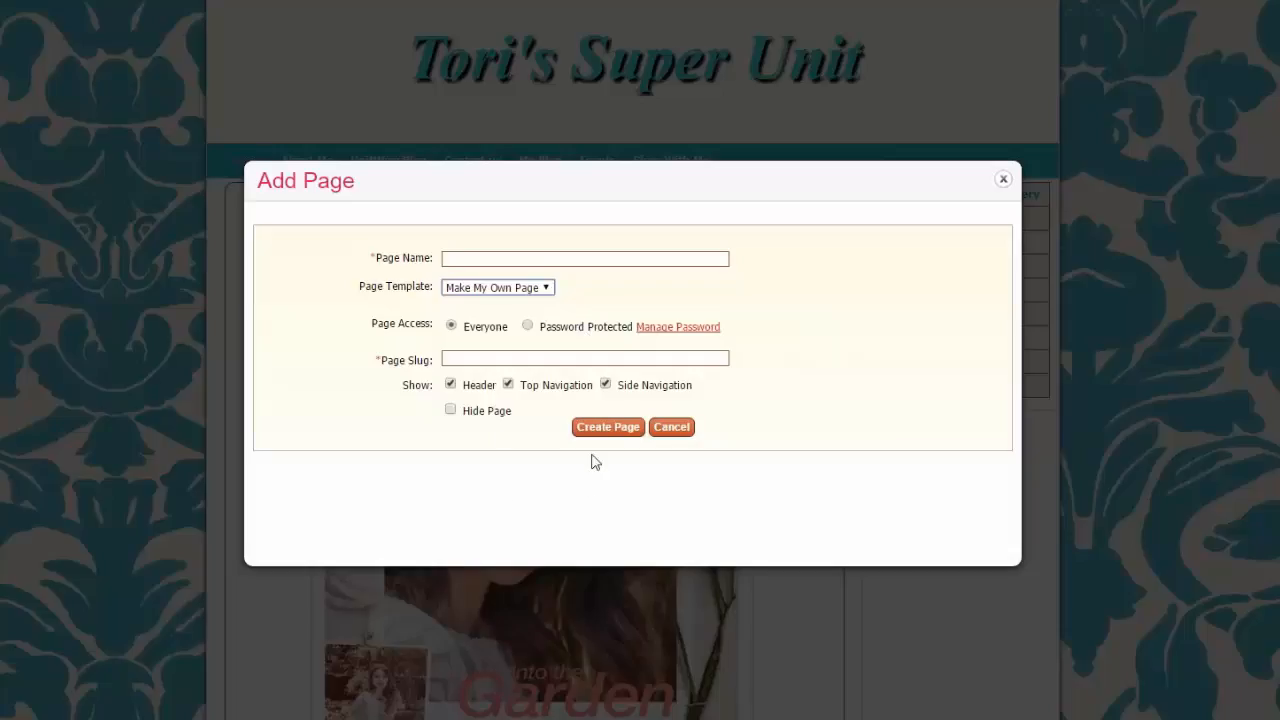
Create a blank page named for the presenter's webinar, dated 4/26/2016
{"action": "left_click", "coordinate": [485, 259]}
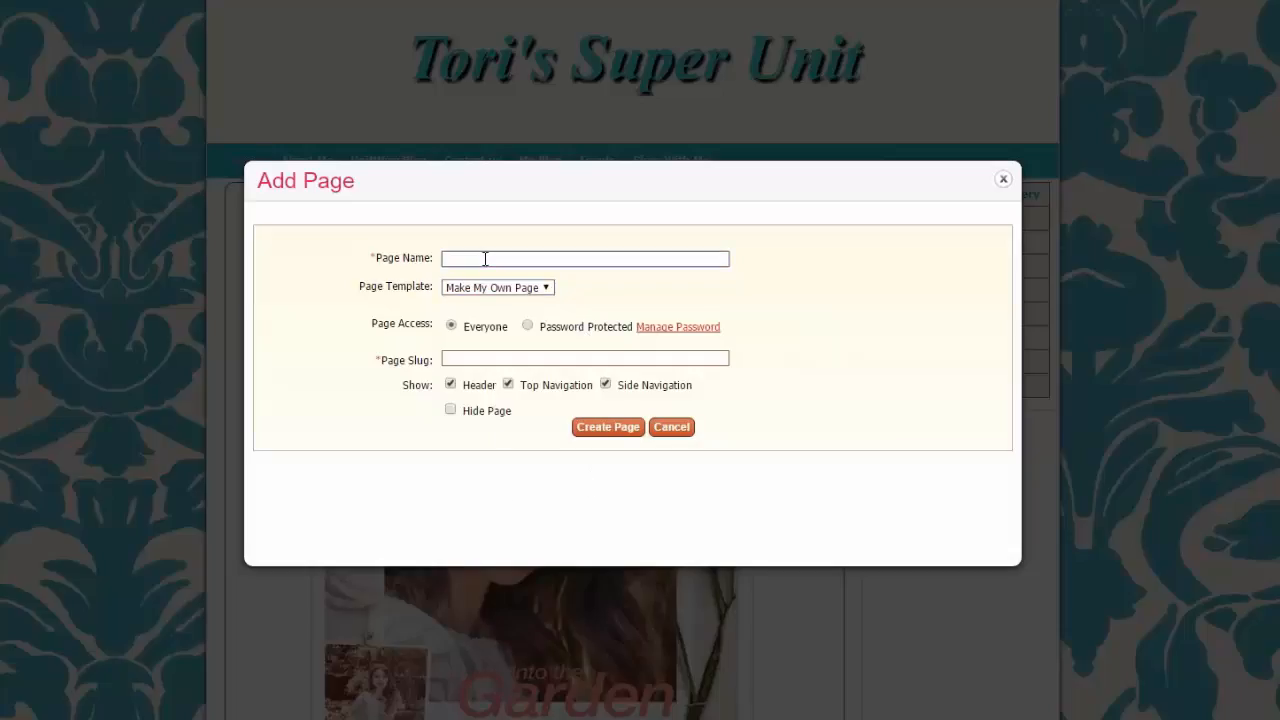
{"action": "type", "text": "Stephanie"}
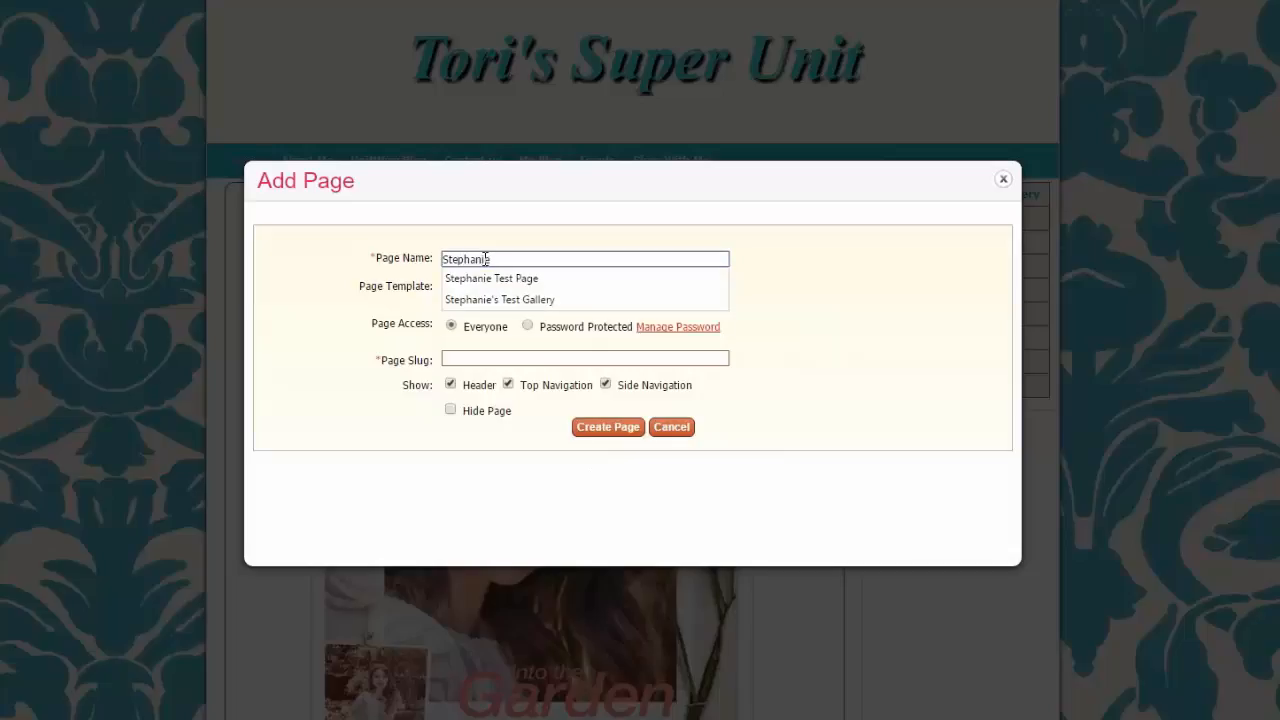
{"action": "type", "text": "'s Webinar"}
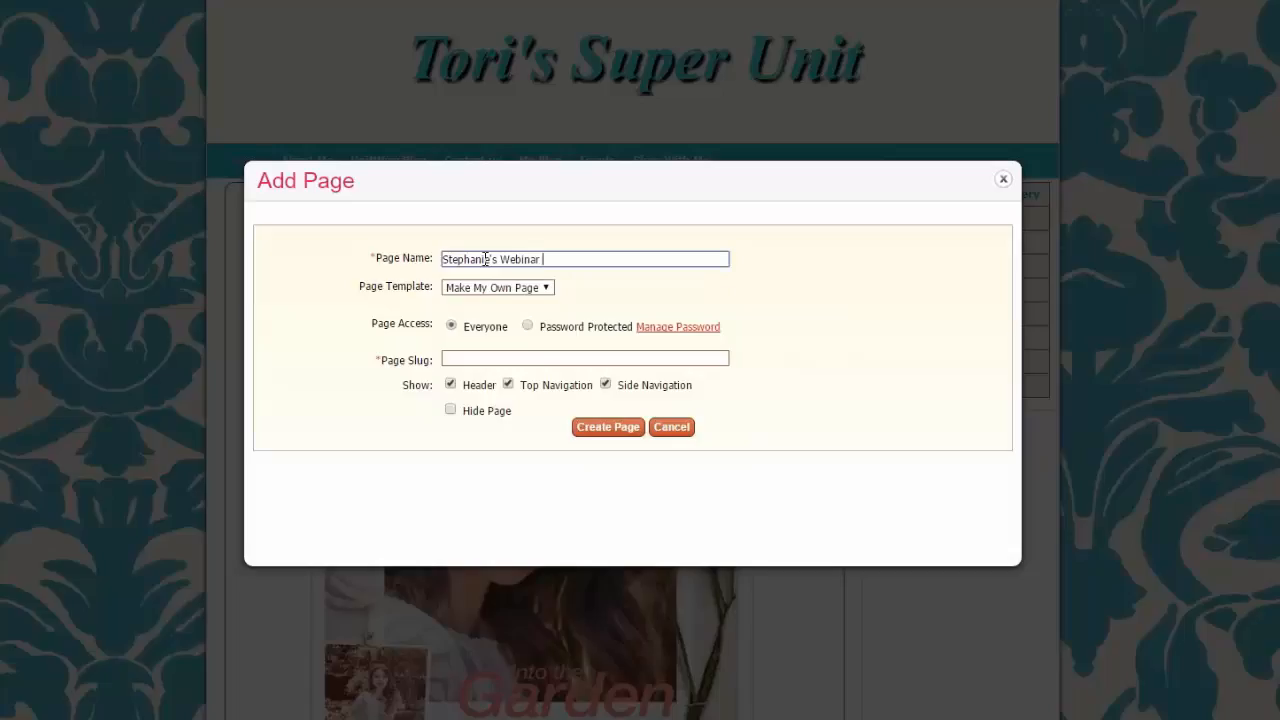
{"action": "type", "text": " 4/26/2016"}
{"action": "left_click", "coordinate": [596, 428]}
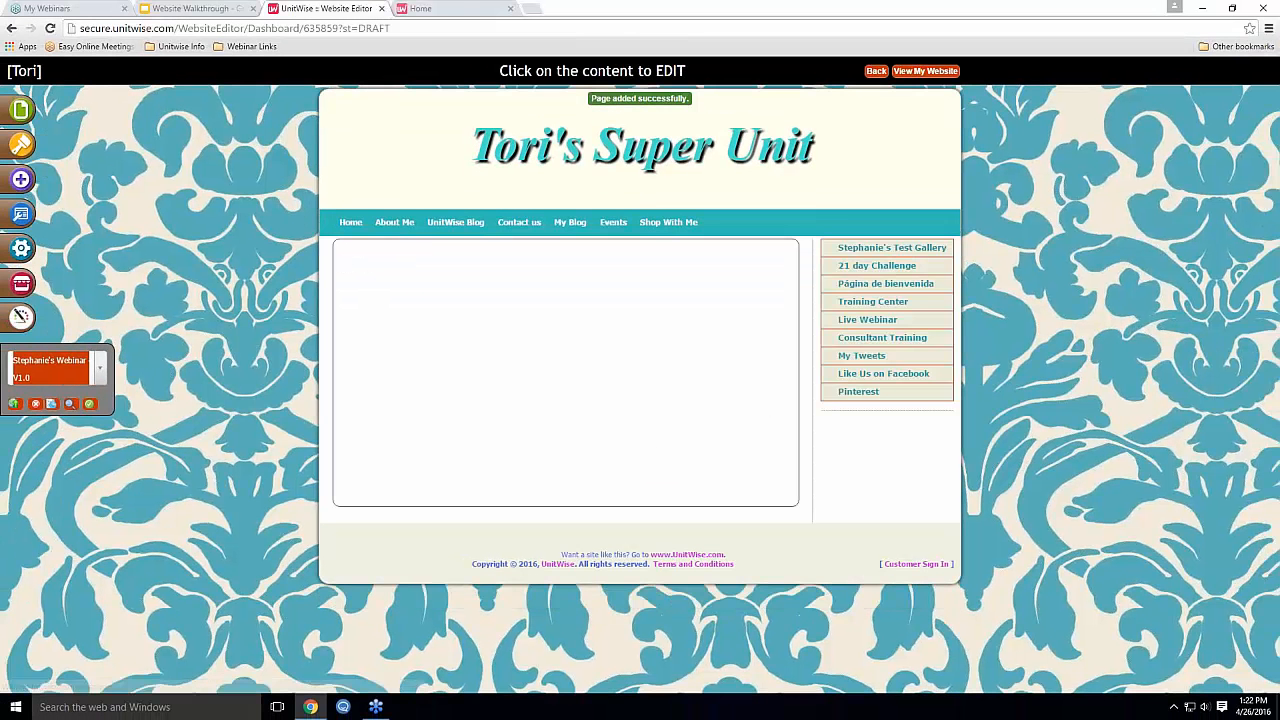
Type the heading 'Welcome to my website!' on the blank page
{"action": "left_click", "coordinate": [386, 295]}
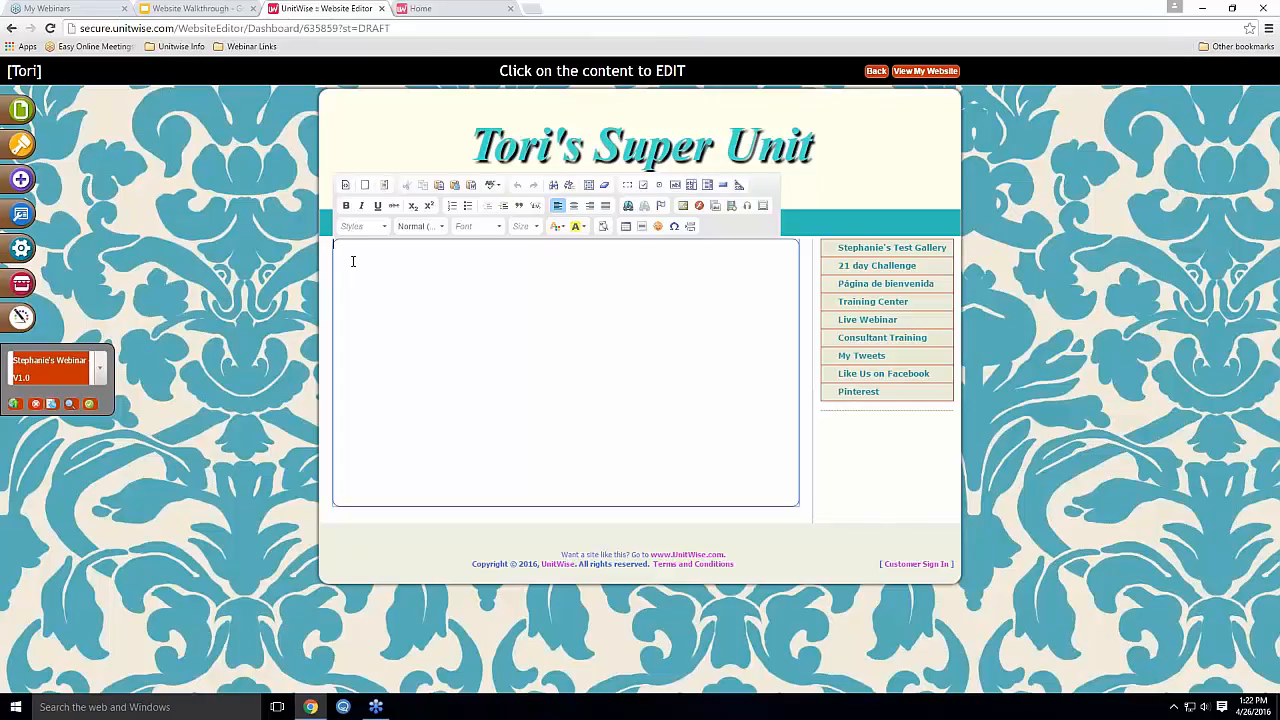
{"action": "type", "text": "Welcome to my website!"}
Set the welcome heading to the Impact font at size 48
{"action": "left_click_drag", "start_coordinate": [432, 247], "coordinate": [334, 246]}
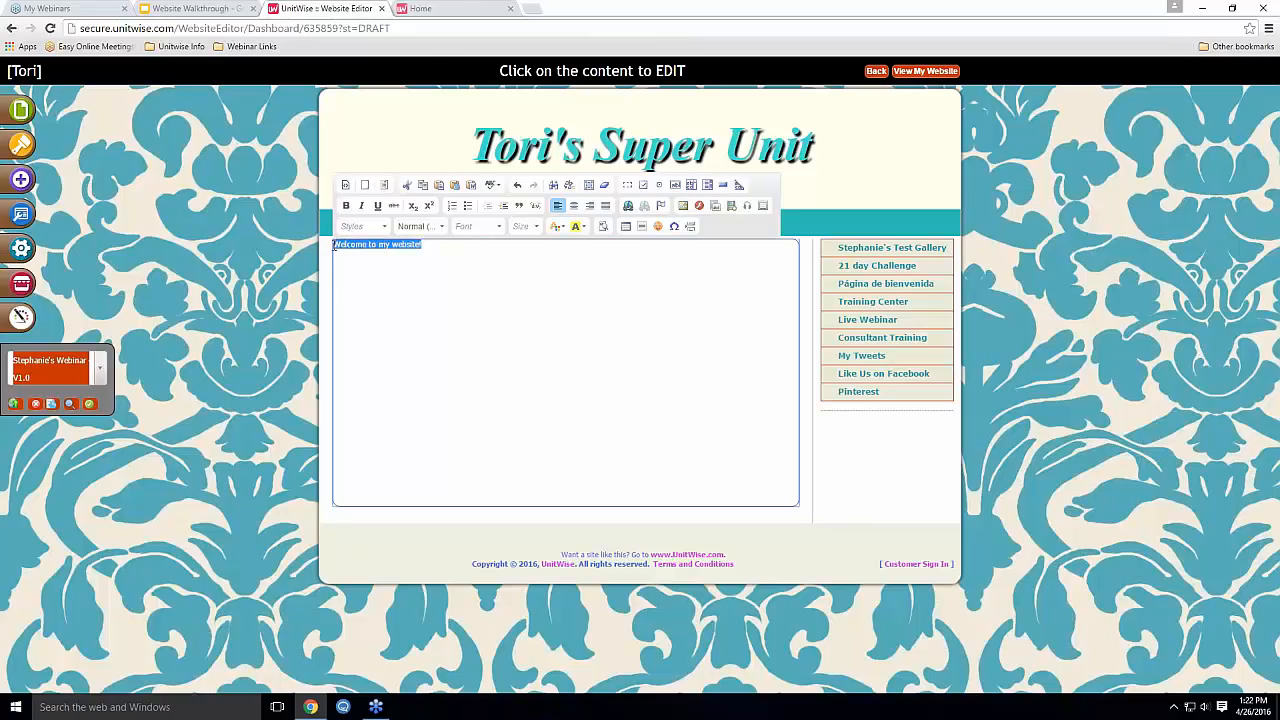
{"action": "left_click", "coordinate": [470, 230]}
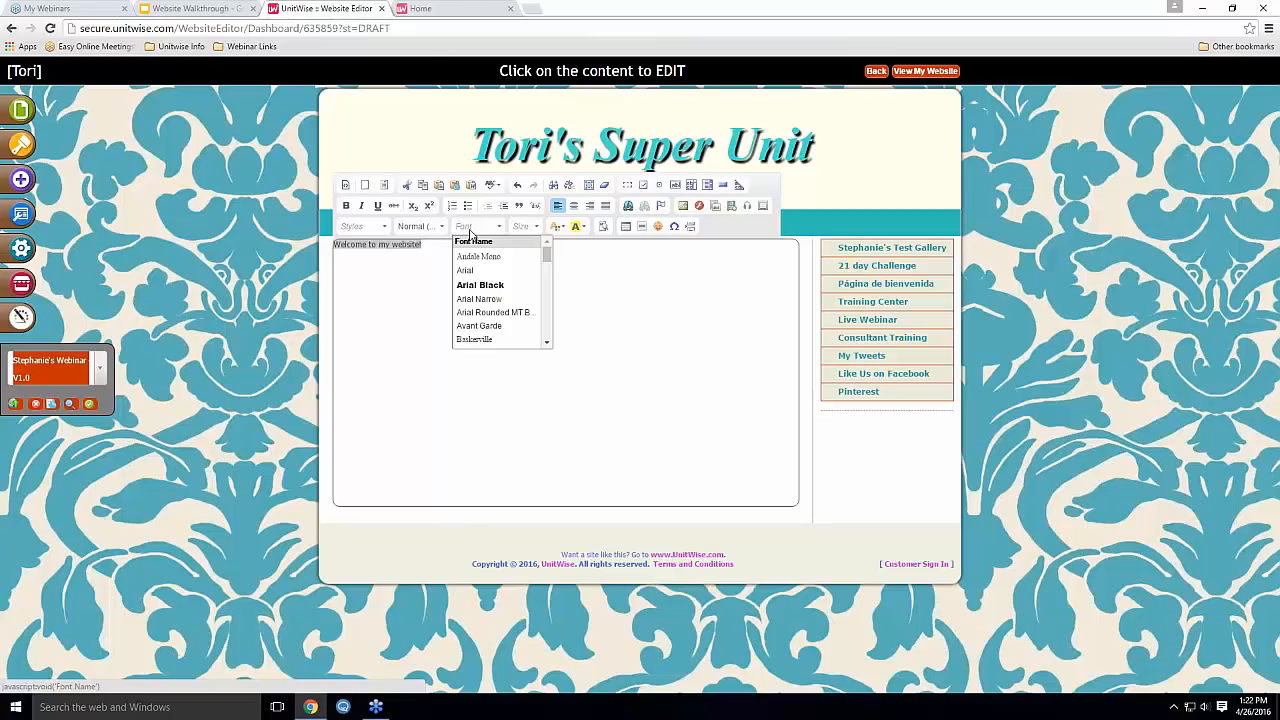
{"action": "scroll", "coordinate": [488, 270], "scroll_direction": "down", "scroll_amount": 5}
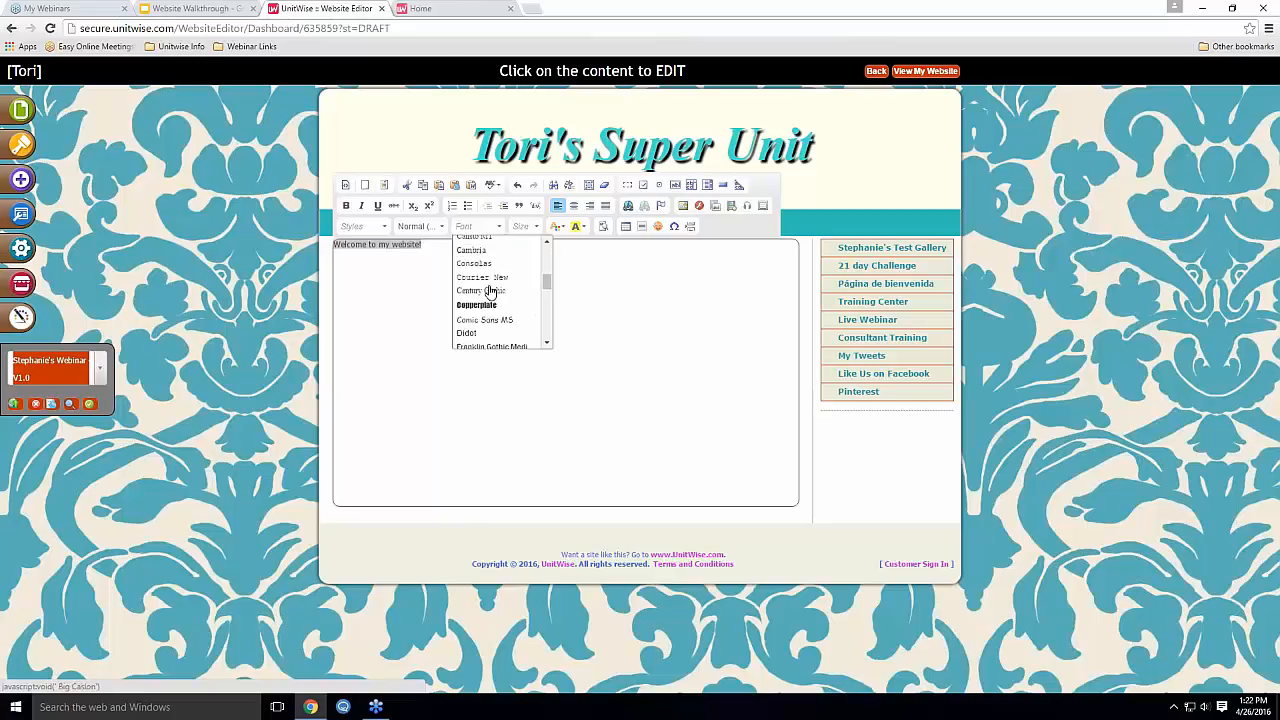
{"action": "scroll", "coordinate": [490, 320], "scroll_direction": "down", "scroll_amount": 5}
{"action": "scroll", "coordinate": [489, 325], "scroll_direction": "down", "scroll_amount": 3}
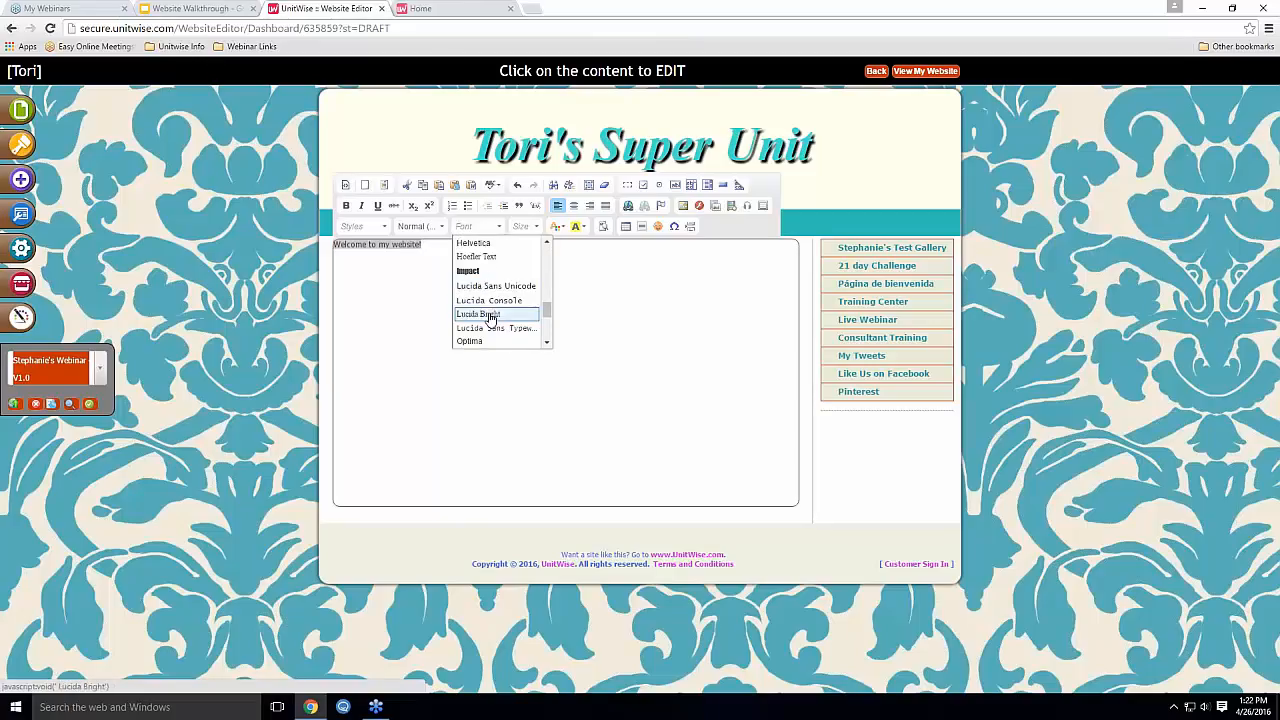
{"action": "left_click", "coordinate": [485, 272]}
{"action": "left_click", "coordinate": [522, 226]}
{"action": "scroll", "coordinate": [545, 300], "scroll_direction": "down", "scroll_amount": 5}
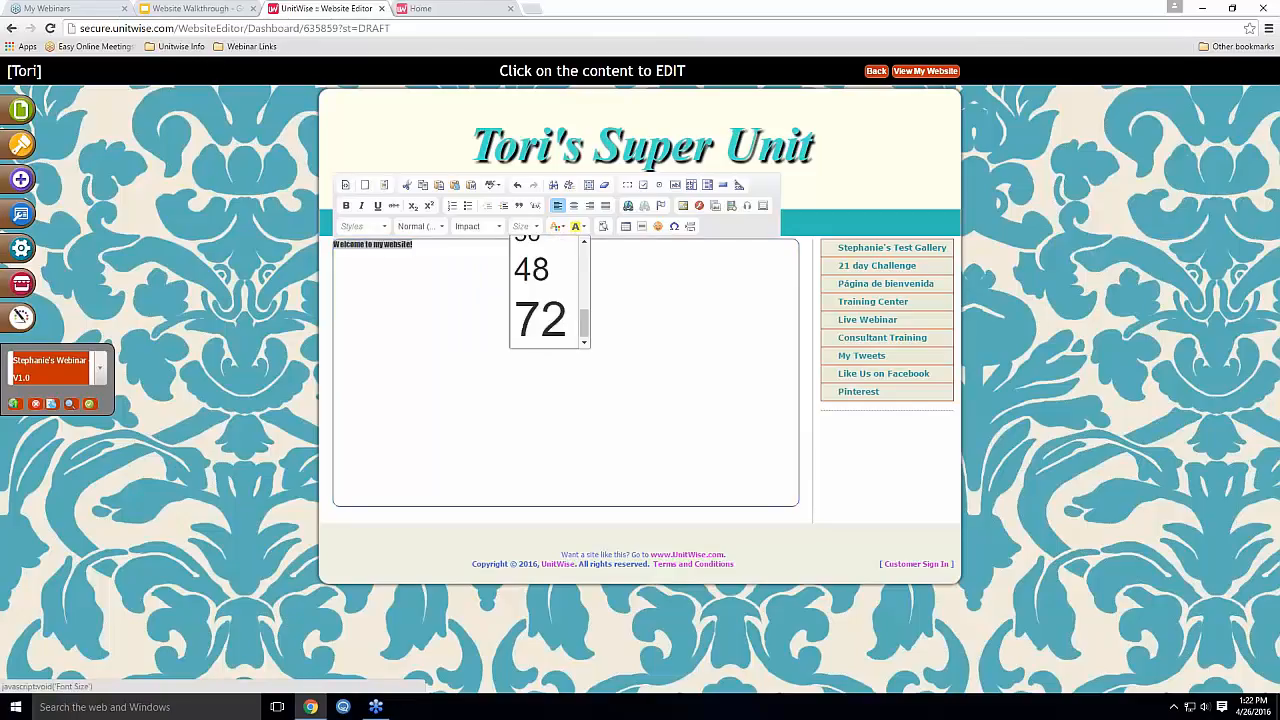
{"action": "left_click", "coordinate": [531, 268]}
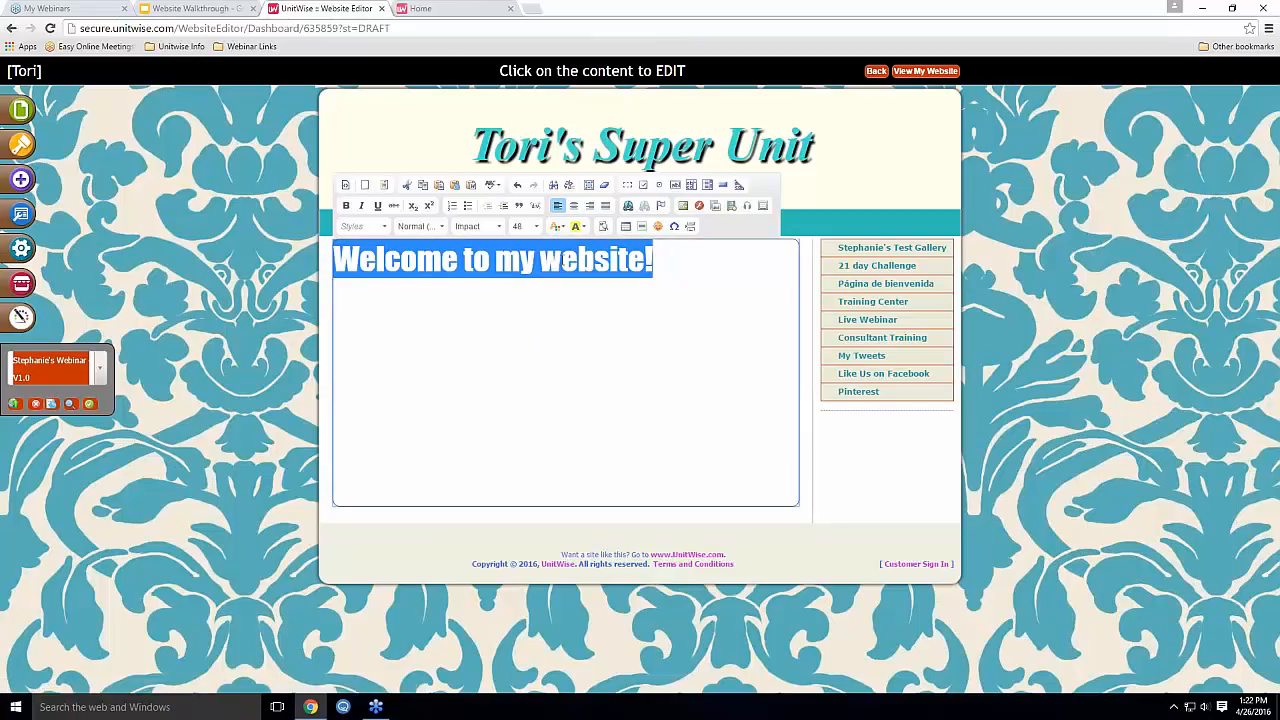
Centre the welcome heading and colour it pink
{"action": "left_click", "coordinate": [573, 207]}
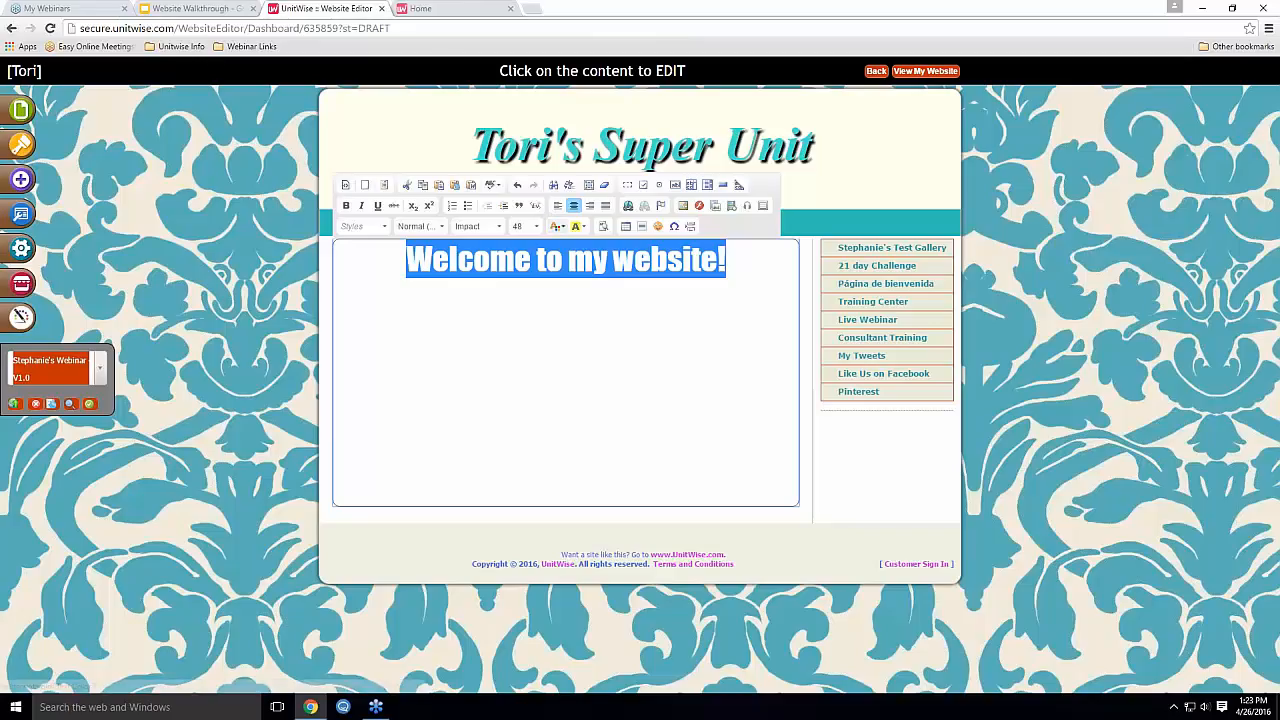
{"action": "left_click", "coordinate": [559, 226]}
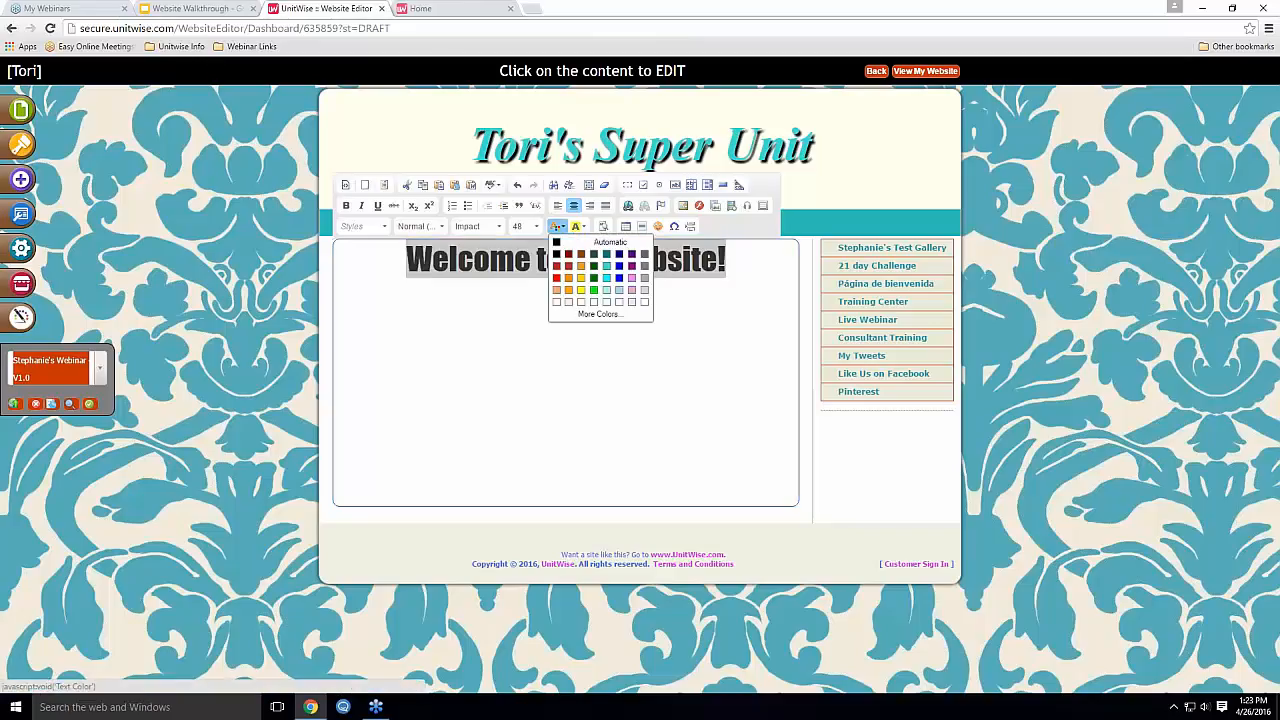
{"action": "left_click", "coordinate": [631, 280]}
{"action": "left_click", "coordinate": [680, 457]}
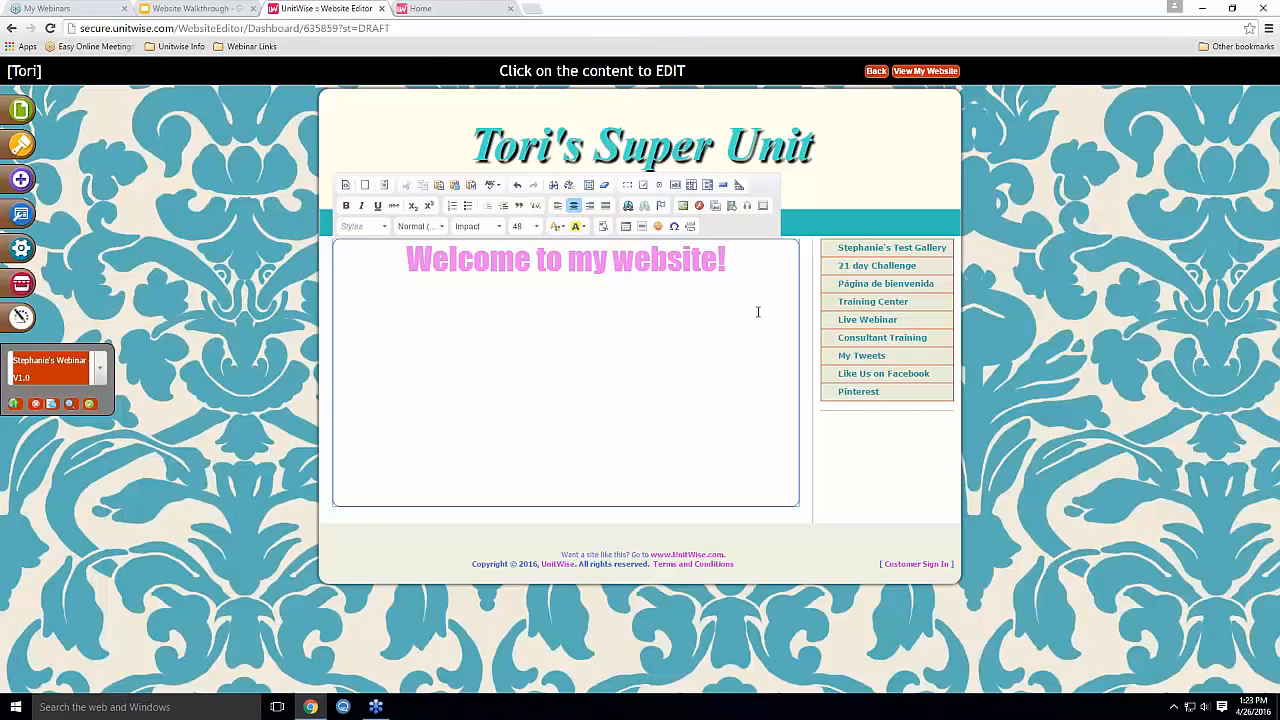
Add the line 'Click here to view MK catalog!' below the heading at size 26
{"action": "key", "text": "Return"}
{"action": "type", "text": "Click"}
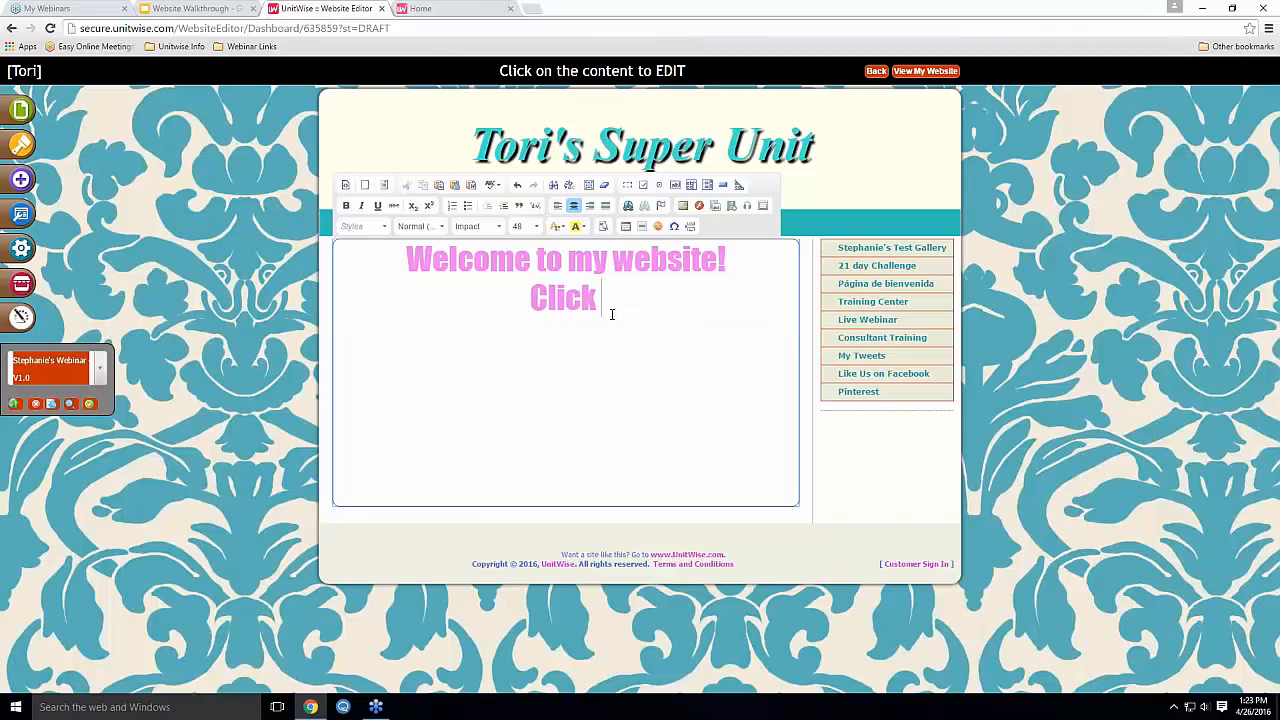
{"action": "type", "text": " here to view "}
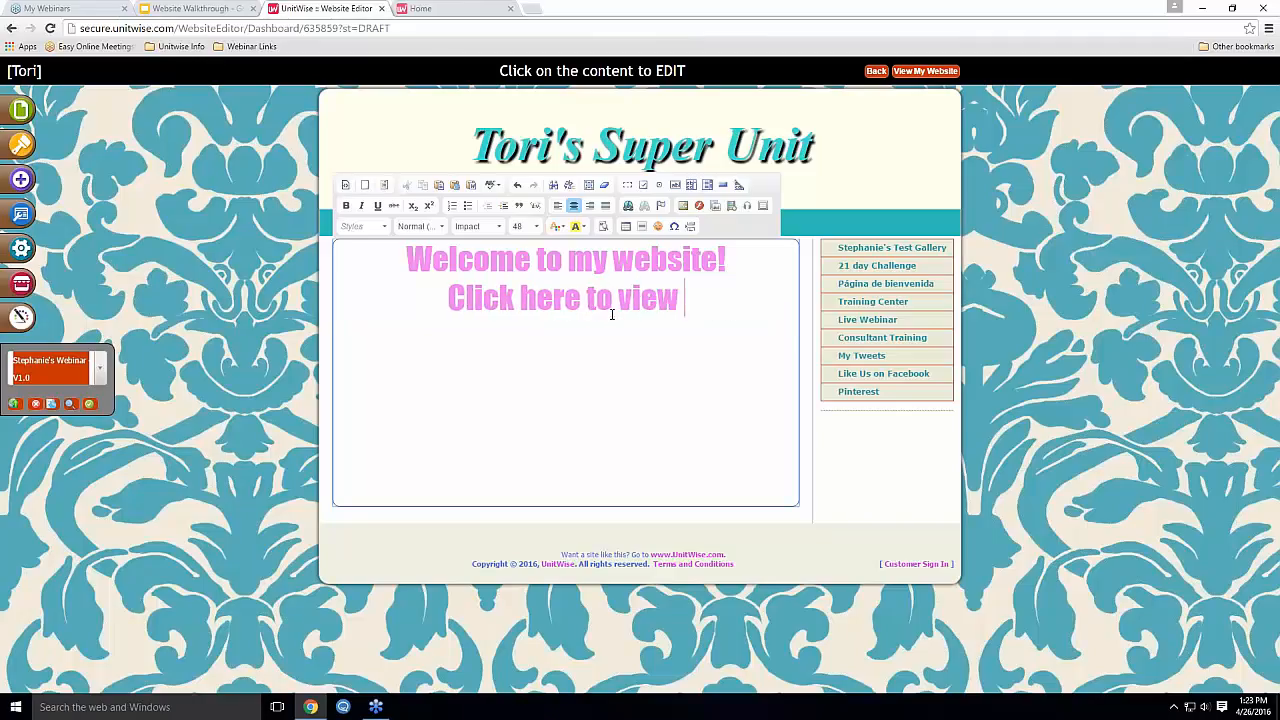
{"action": "type", "text": "MK "}
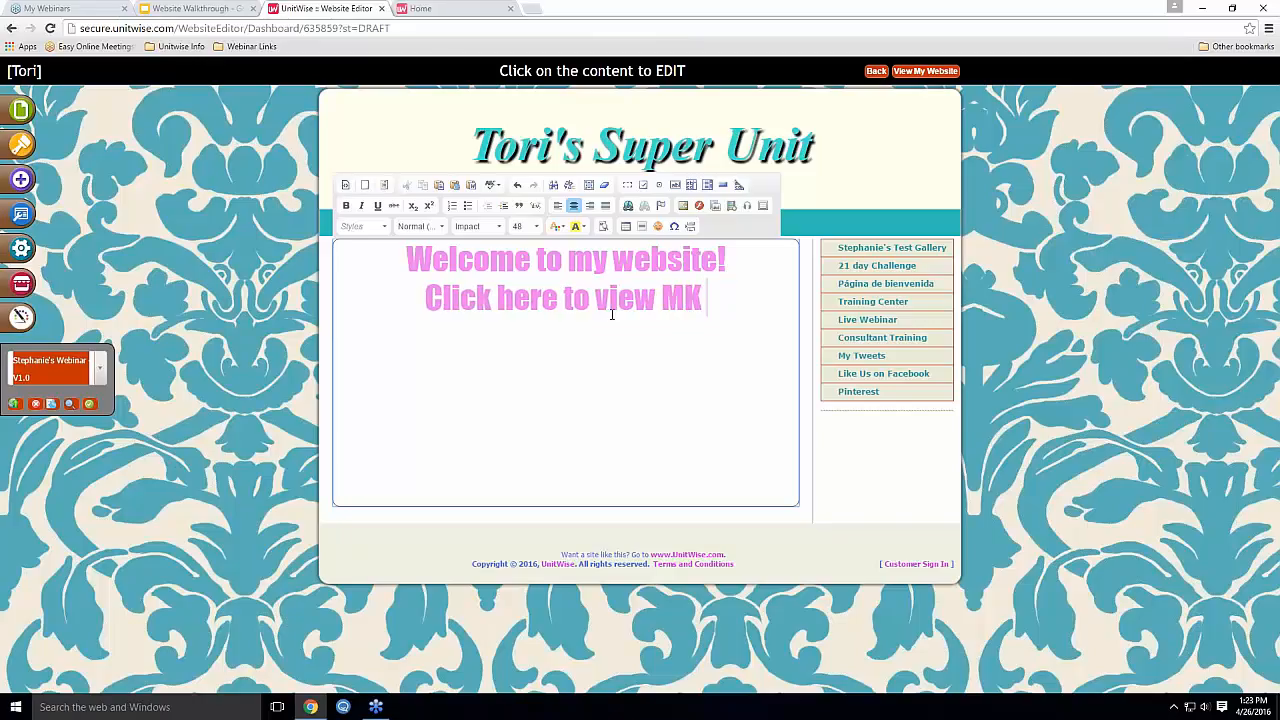
{"action": "type", "text": "catalog"}
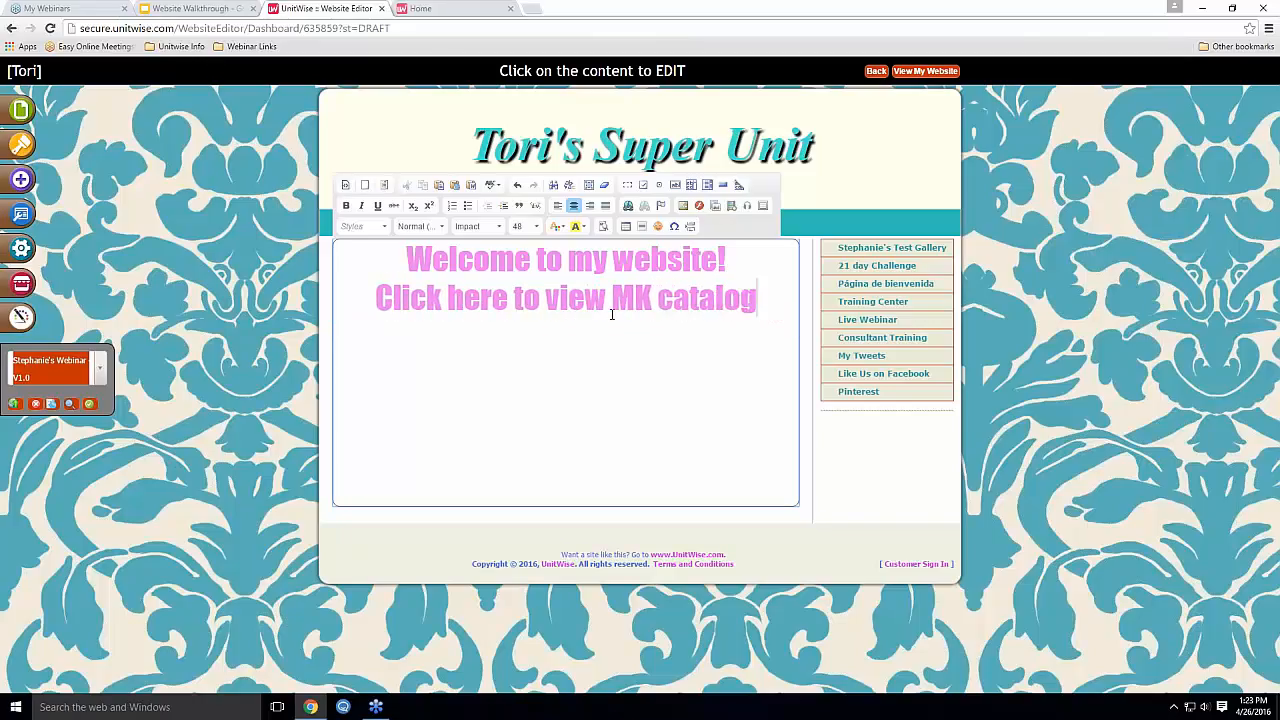
{"action": "left_click_drag", "start_coordinate": [758, 298], "coordinate": [349, 297]}
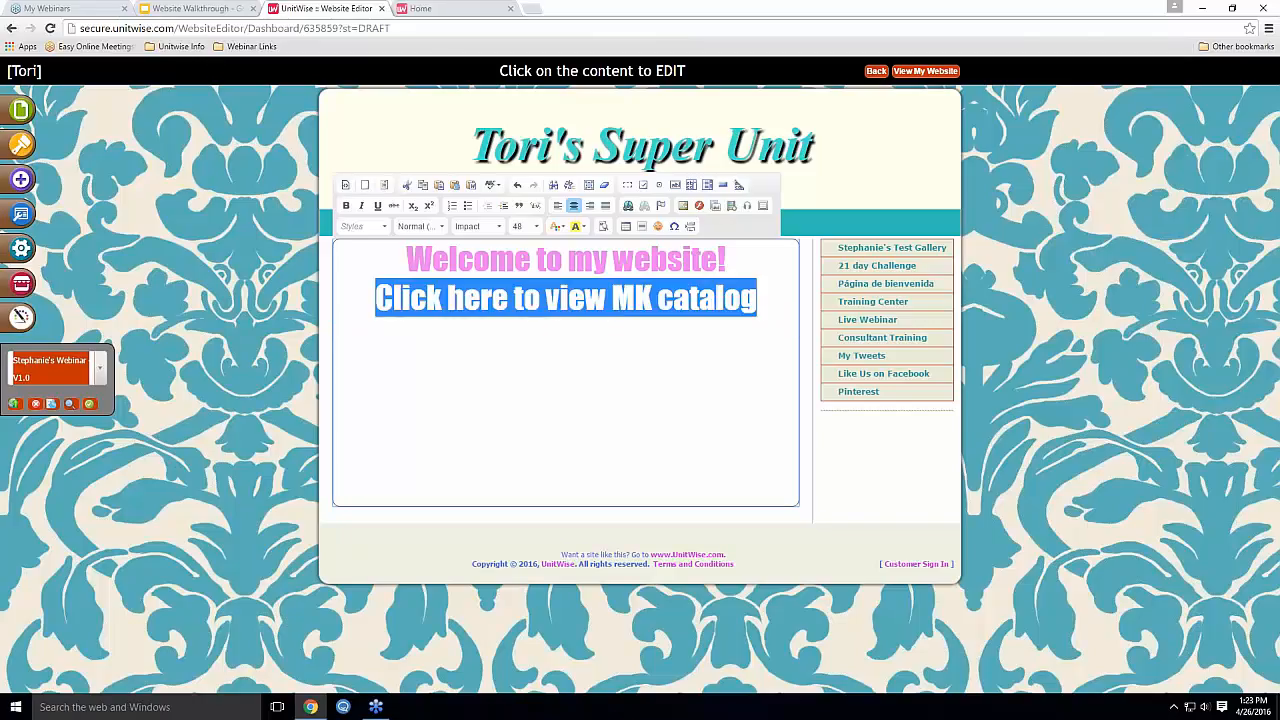
{"action": "left_click", "coordinate": [537, 228]}
{"action": "scroll", "coordinate": [543, 300], "scroll_direction": "up", "scroll_amount": 3}
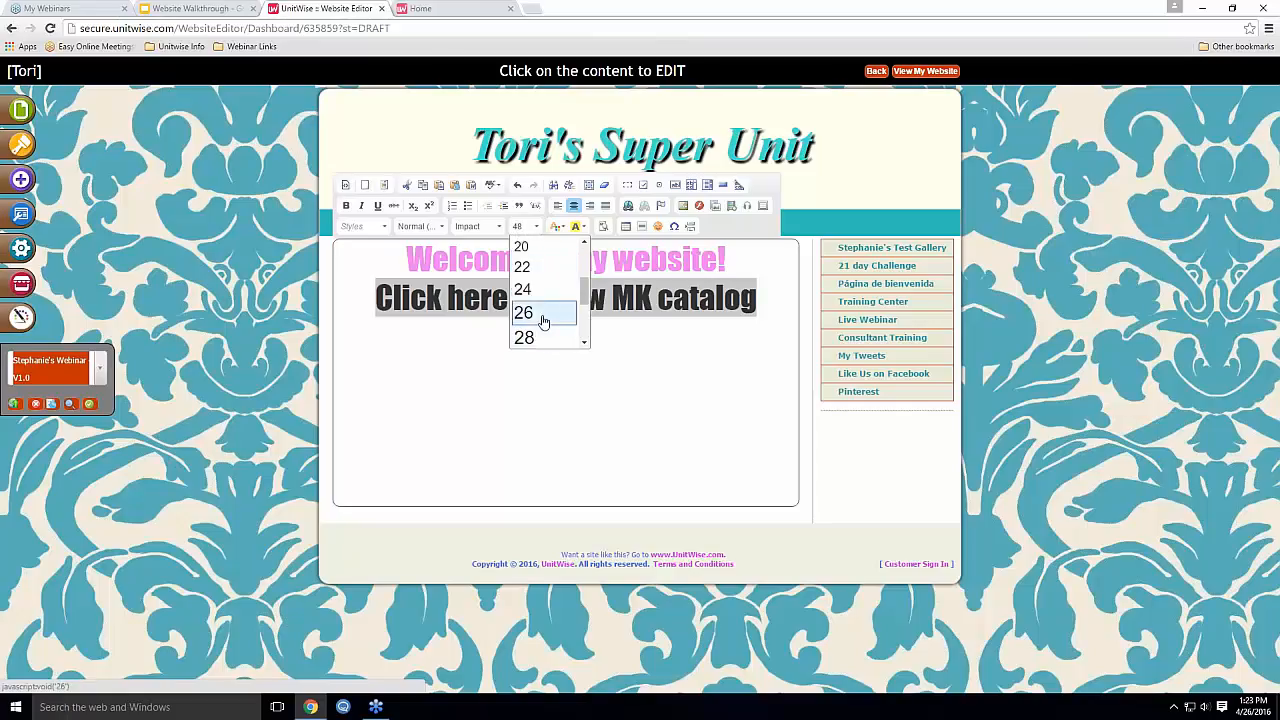
{"action": "left_click", "coordinate": [540, 316]}
{"action": "left_click", "coordinate": [662, 310]}
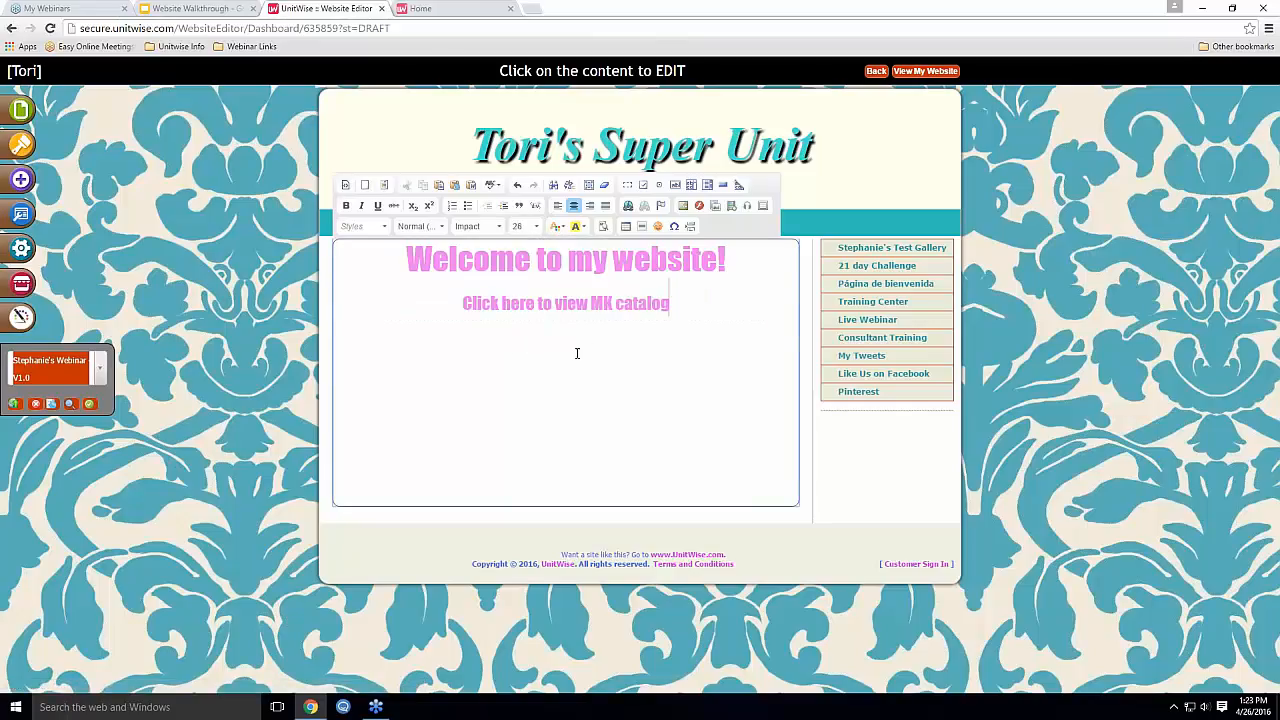
{"action": "type", "text": "!"}
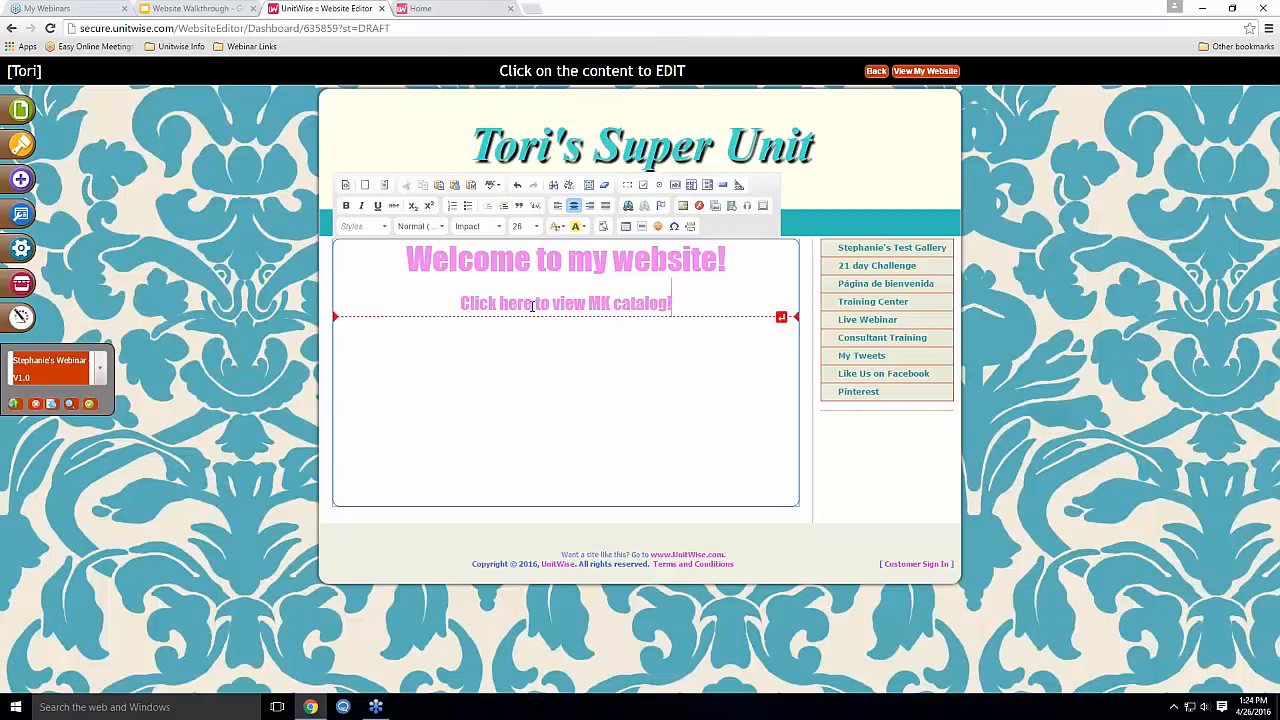
{"action": "left_click", "coordinate": [529, 9]}
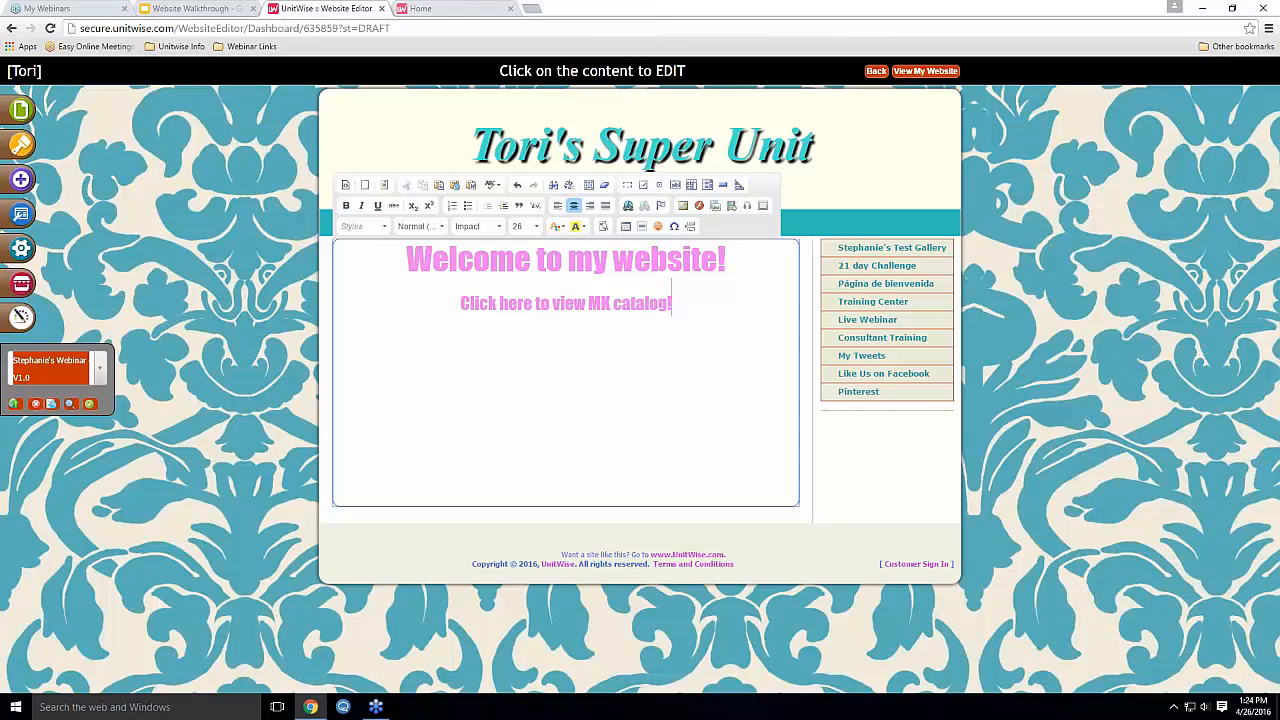
{"action": "left_click", "coordinate": [268, 46]}
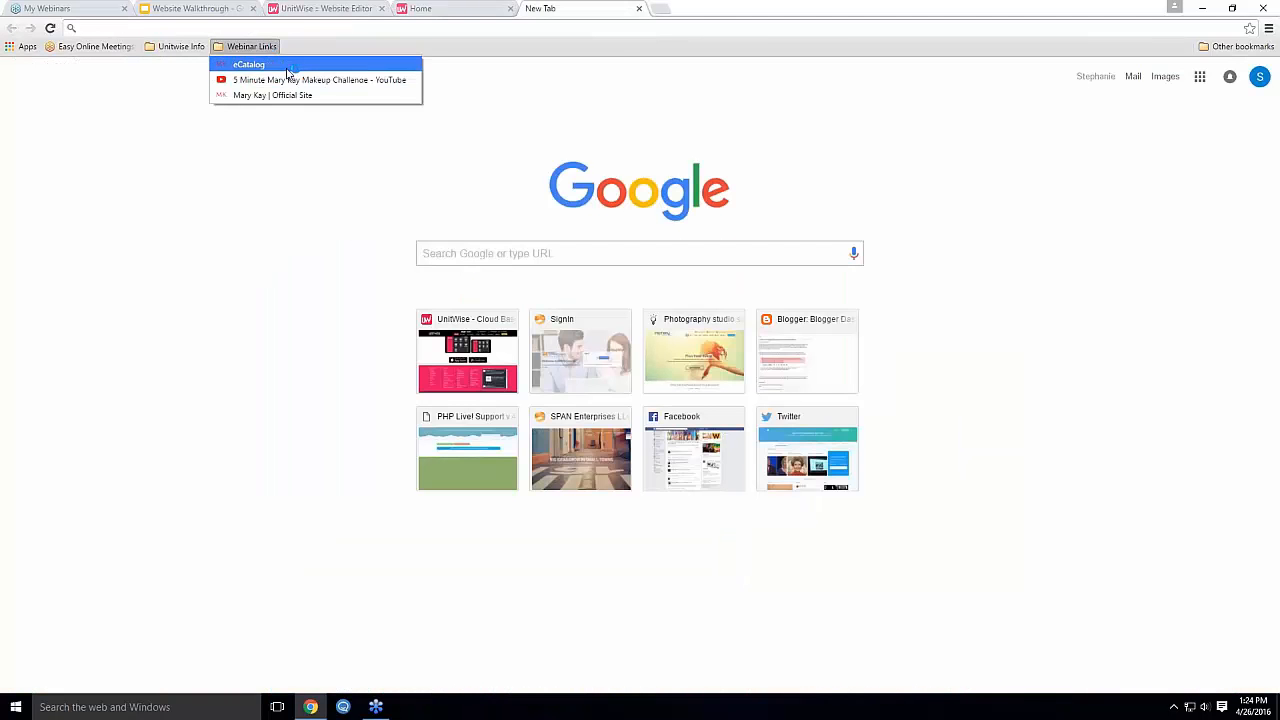
{"action": "left_click", "coordinate": [288, 66]}
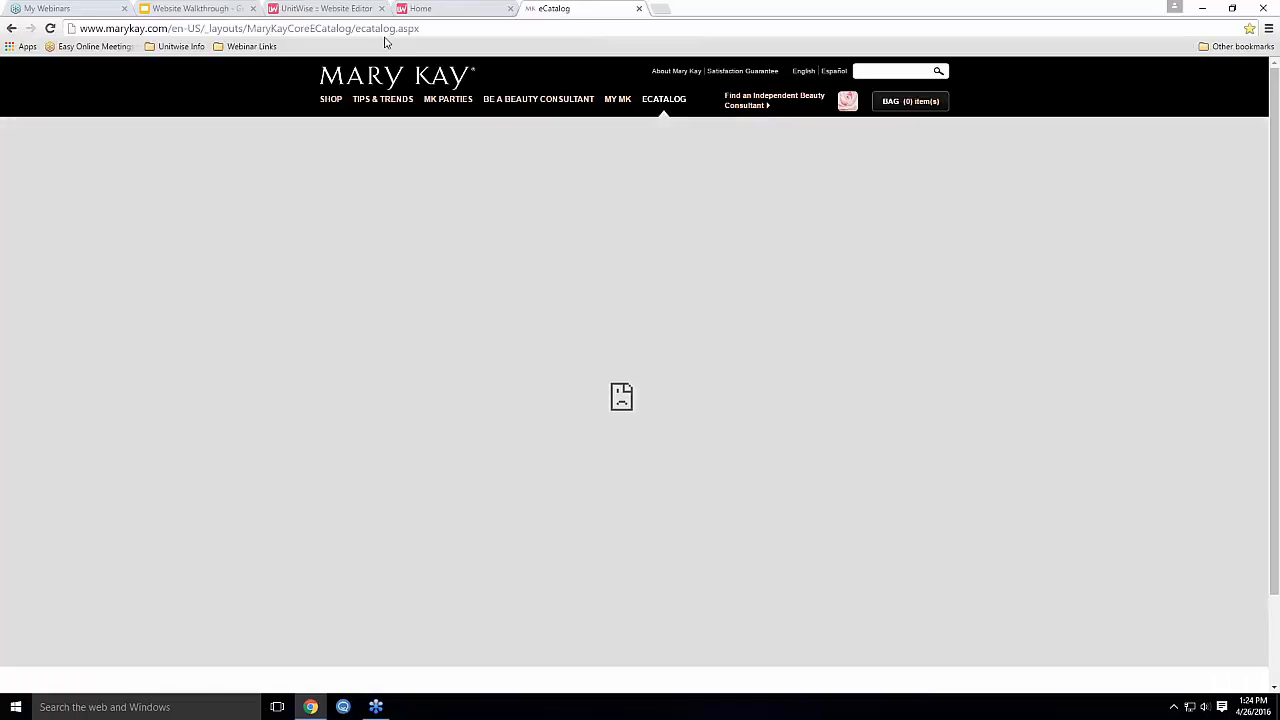
{"action": "left_click", "coordinate": [386, 28]}
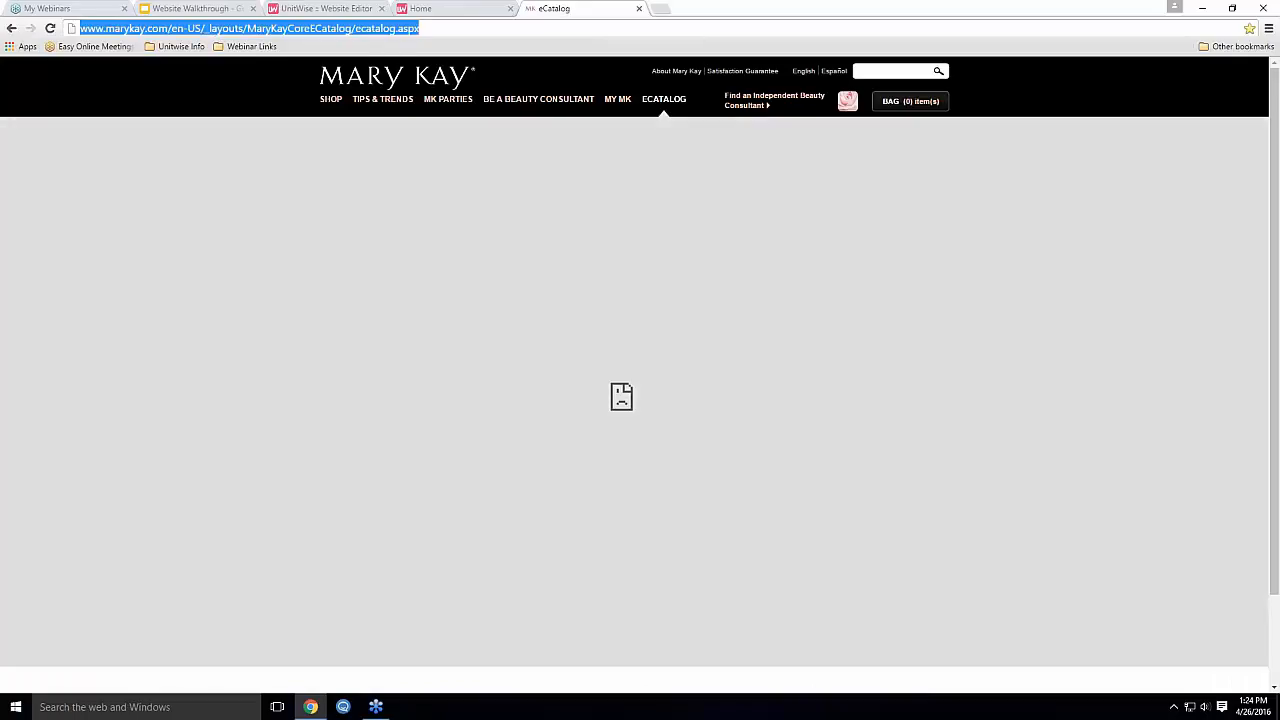
{"action": "left_click", "coordinate": [250, 46]}
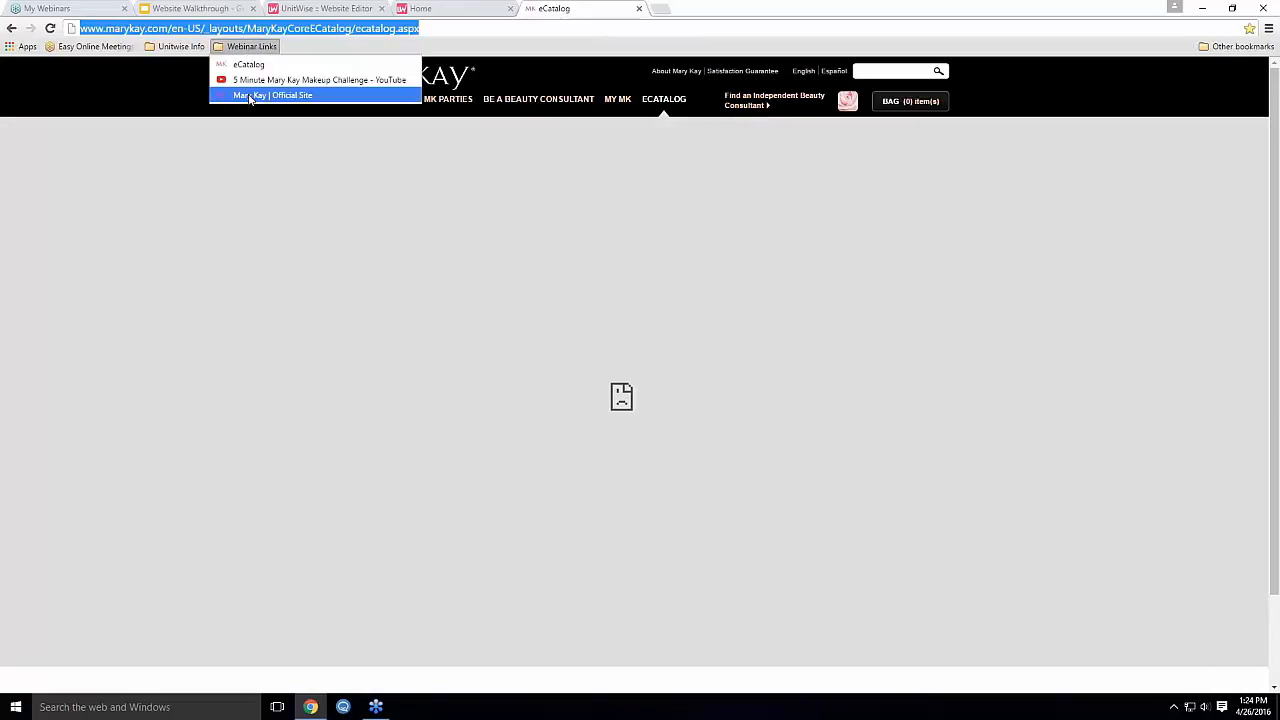
{"action": "left_click", "coordinate": [250, 95]}
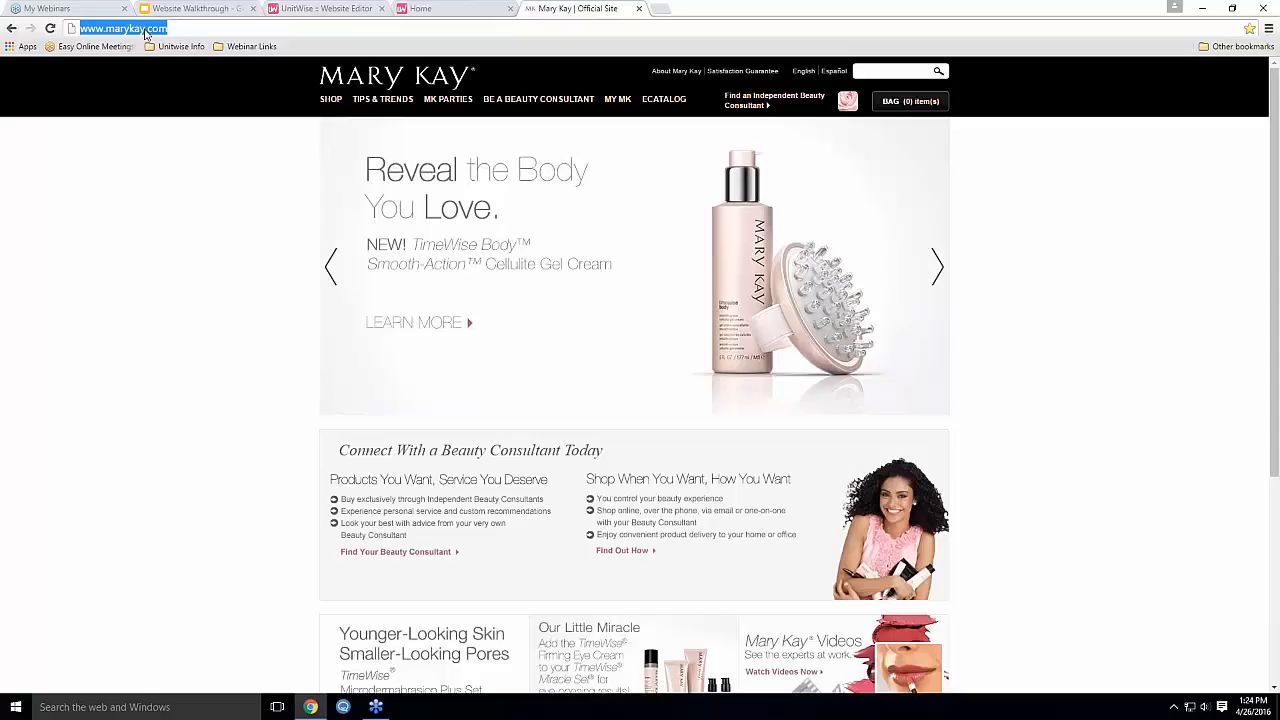
{"action": "right_click", "coordinate": [145, 33]}
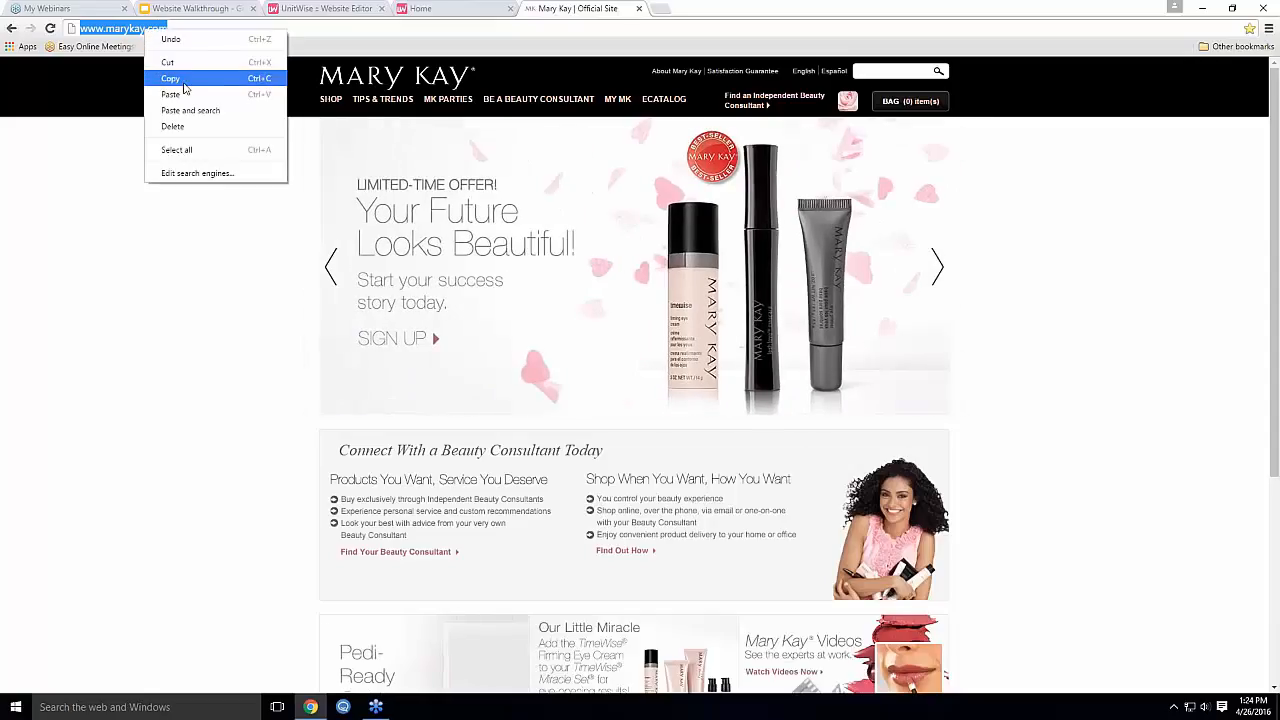
{"action": "left_click", "coordinate": [180, 81]}
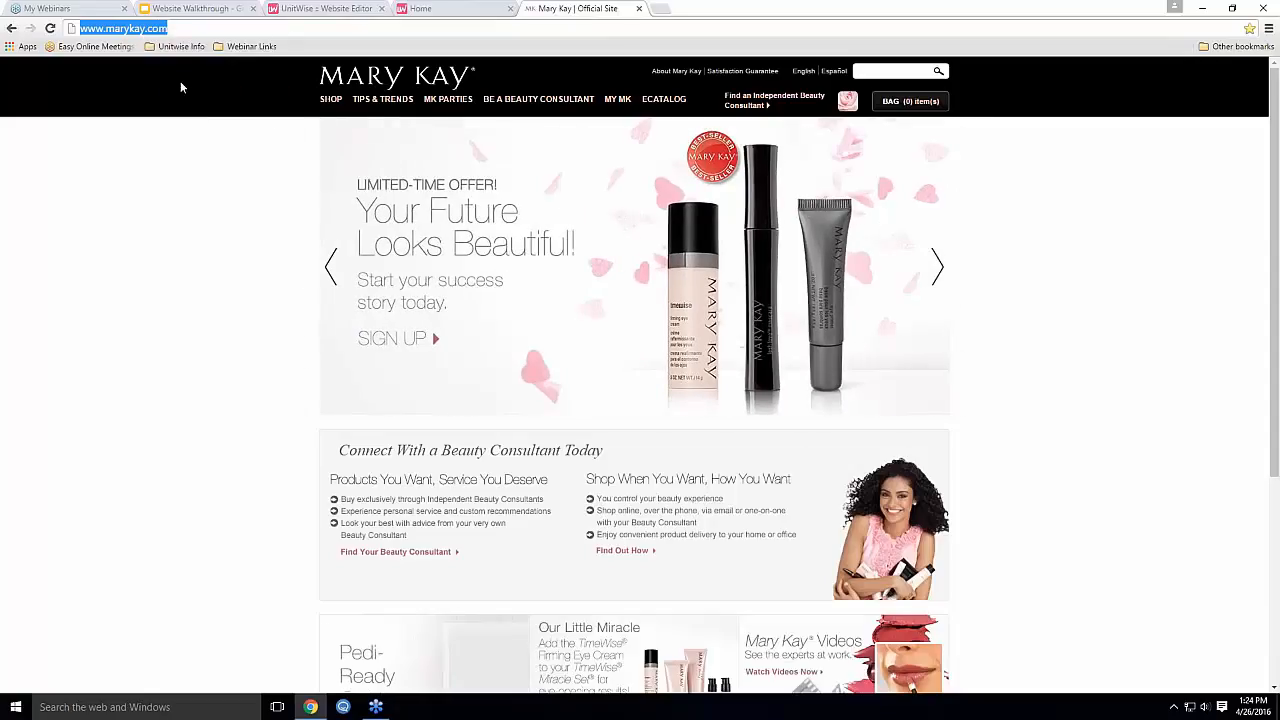
{"action": "left_click", "coordinate": [322, 7]}
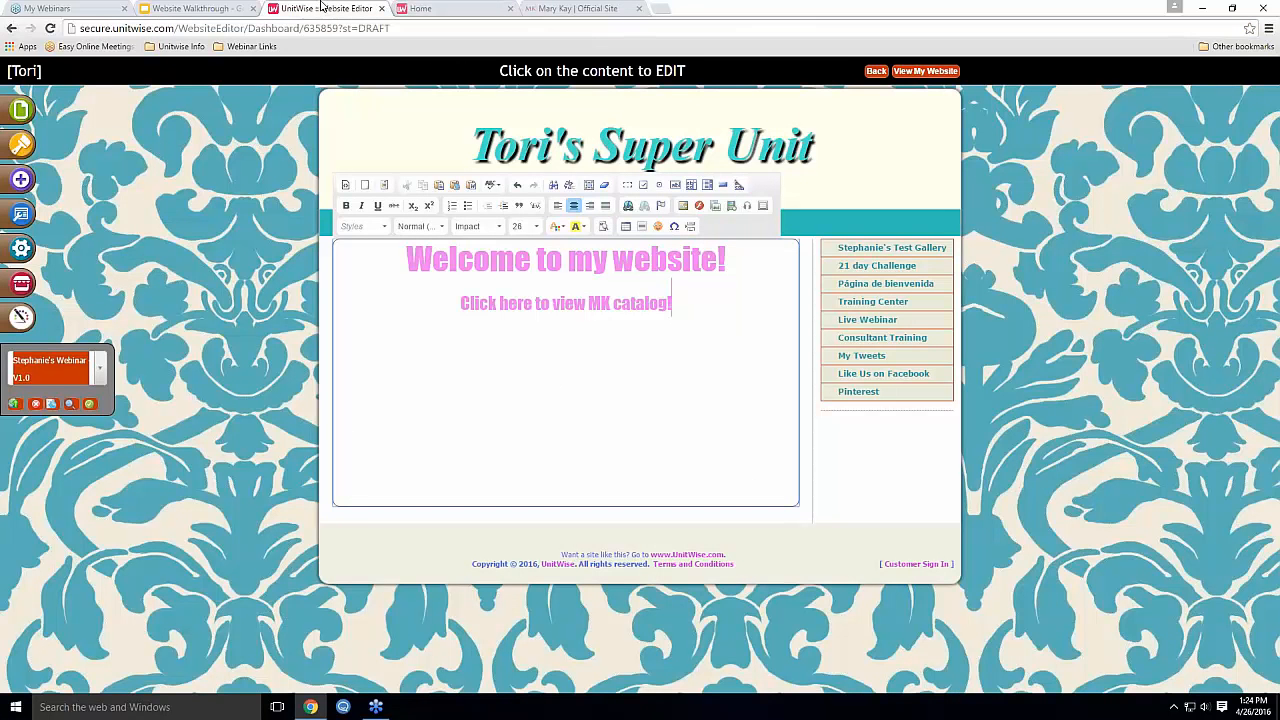
{"action": "left_click", "coordinate": [534, 303]}
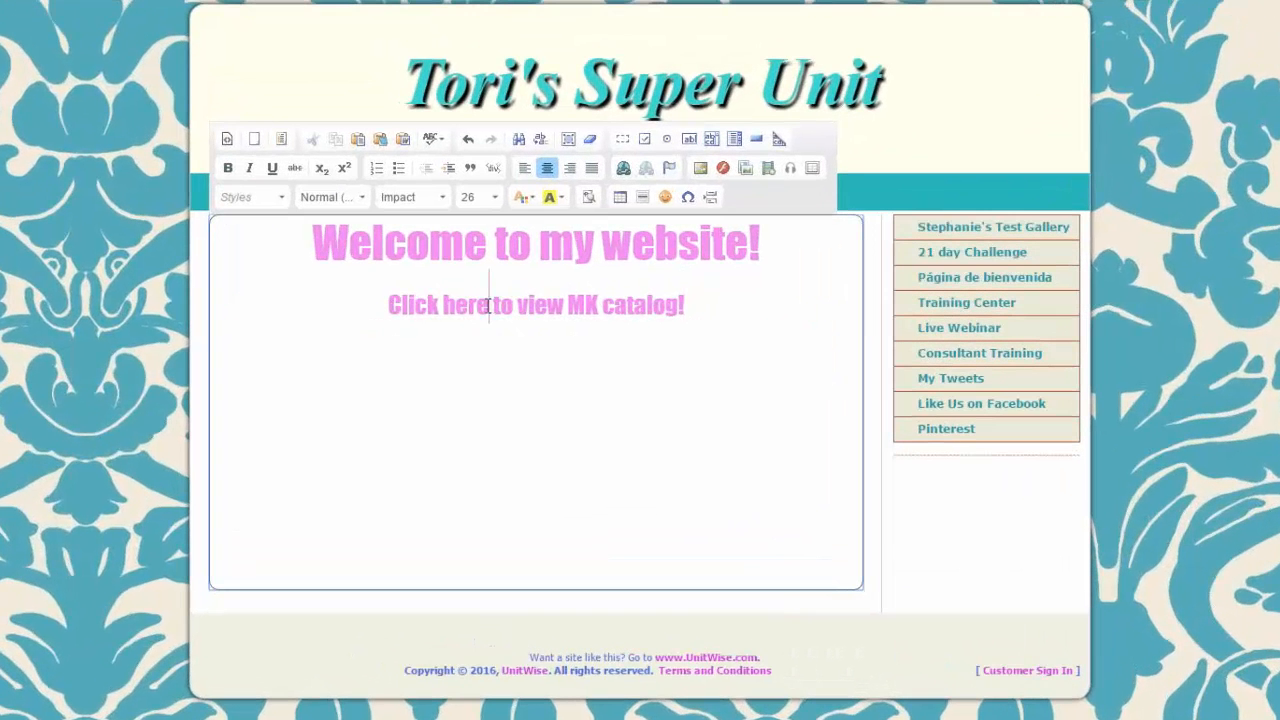
{"action": "left_click_drag", "start_coordinate": [492, 305], "coordinate": [389, 305]}
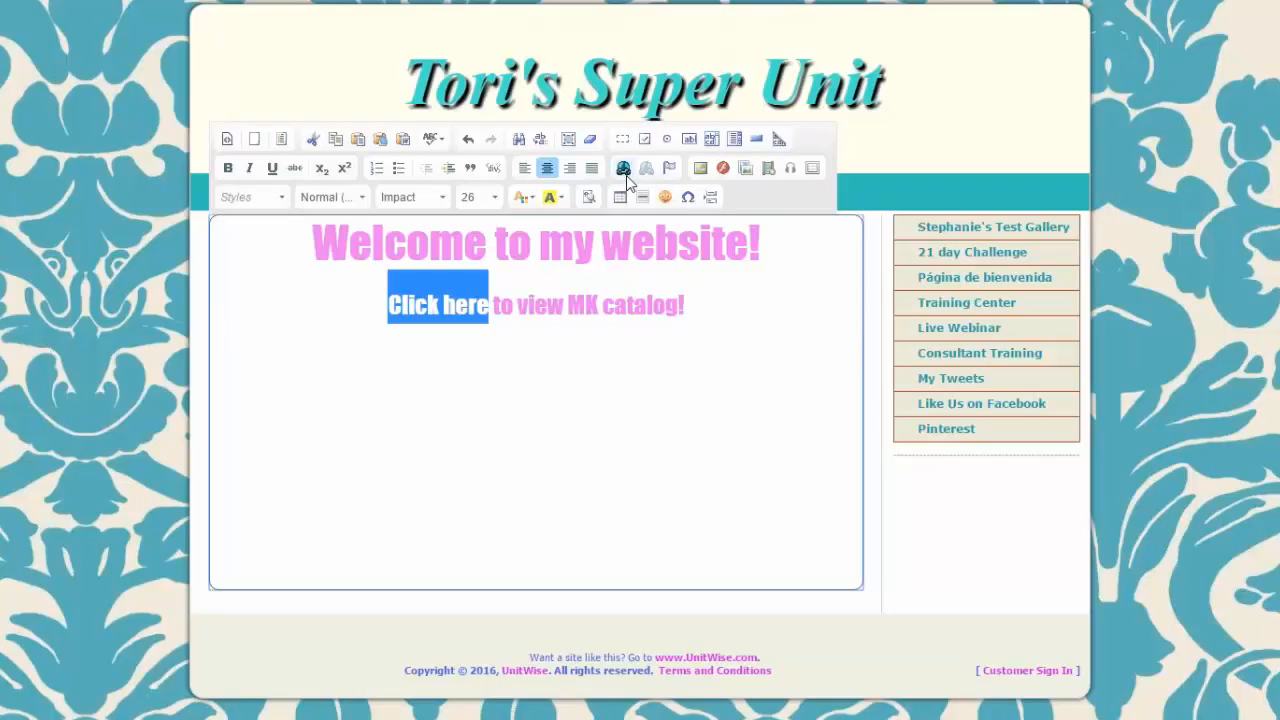
{"action": "left_click", "coordinate": [624, 170]}
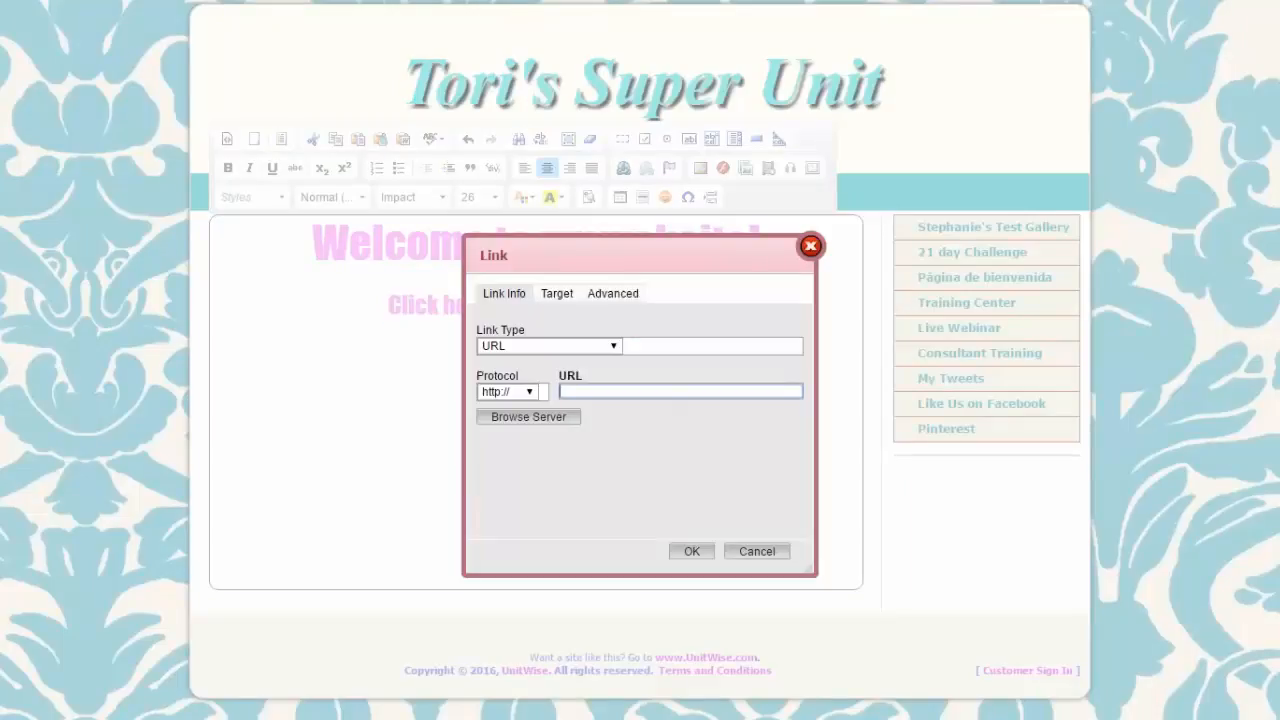
{"action": "right_click", "coordinate": [572, 390]}
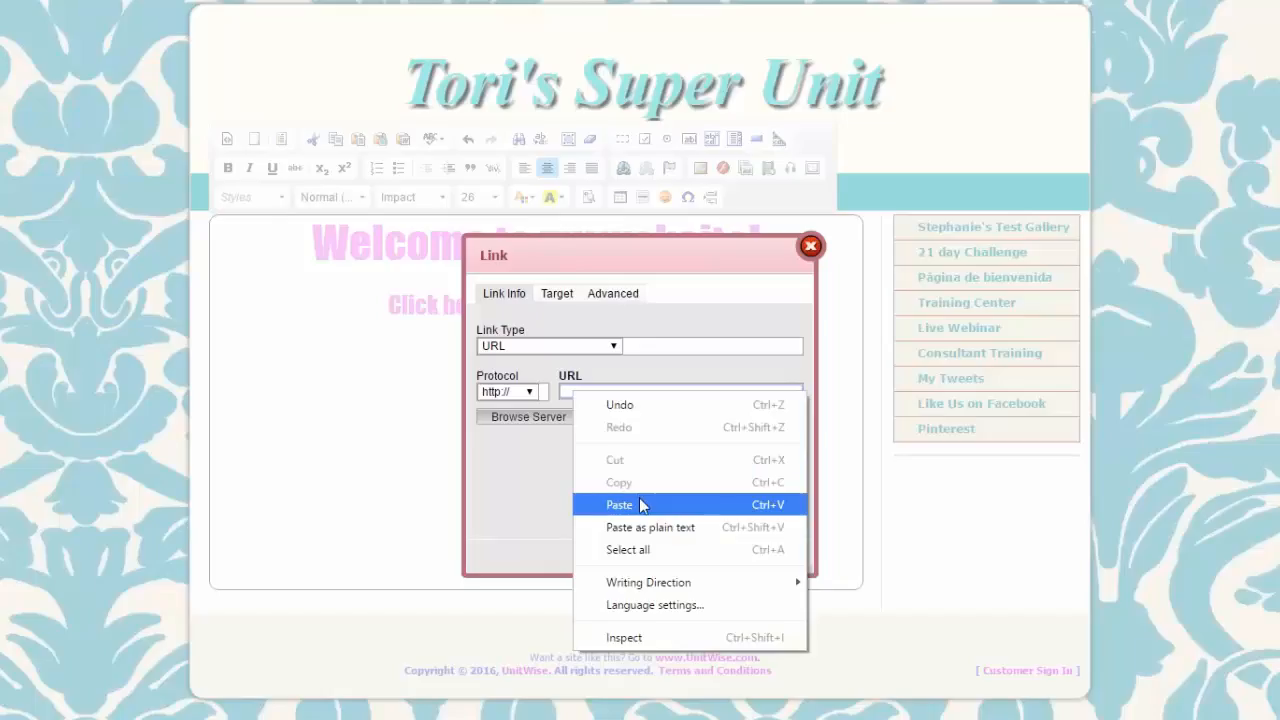
{"action": "left_click", "coordinate": [640, 505]}
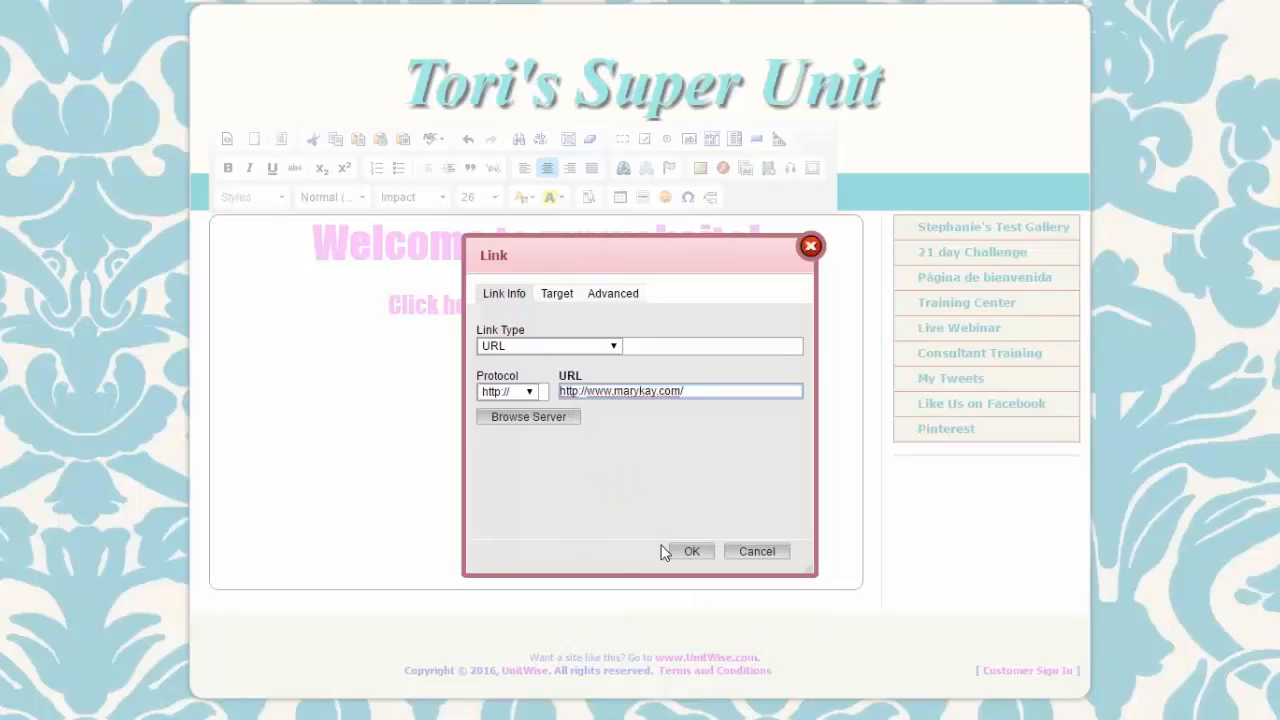
{"action": "left_click", "coordinate": [690, 552]}
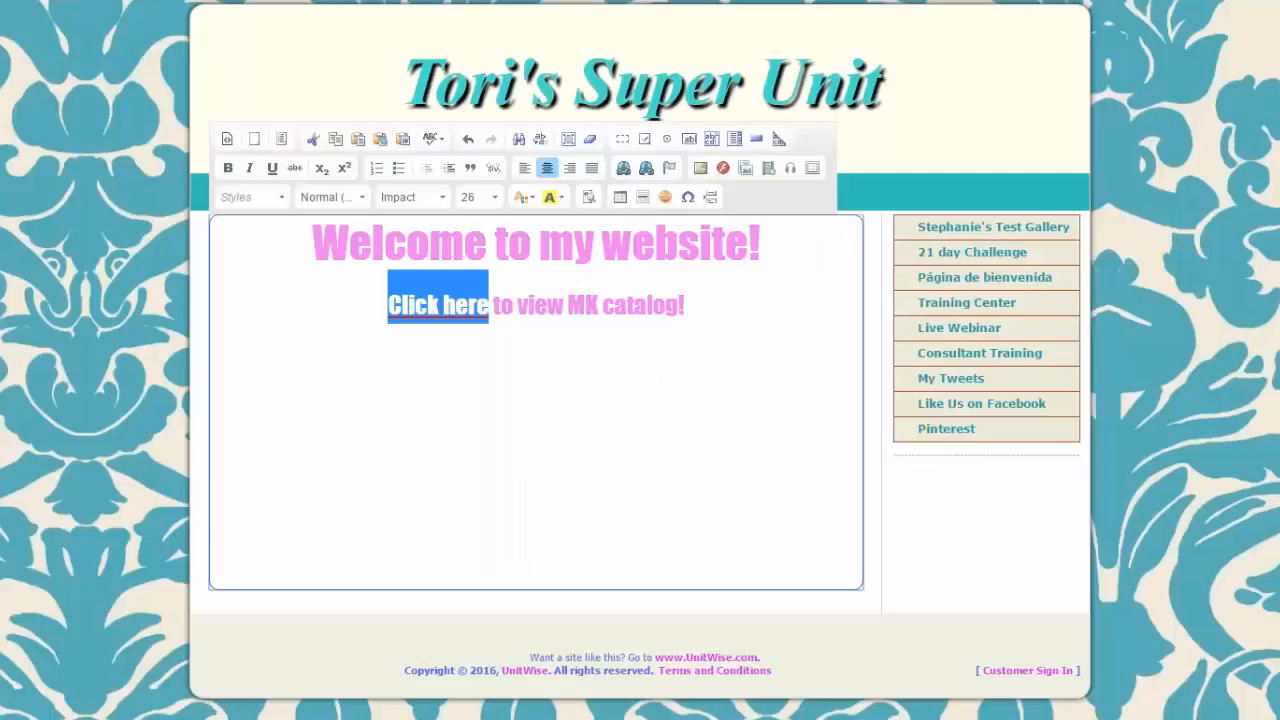
Open the Embed Media code box, dismiss the Video Library, and switch to the Mary Kay tab
{"action": "left_click", "coordinate": [697, 296]}
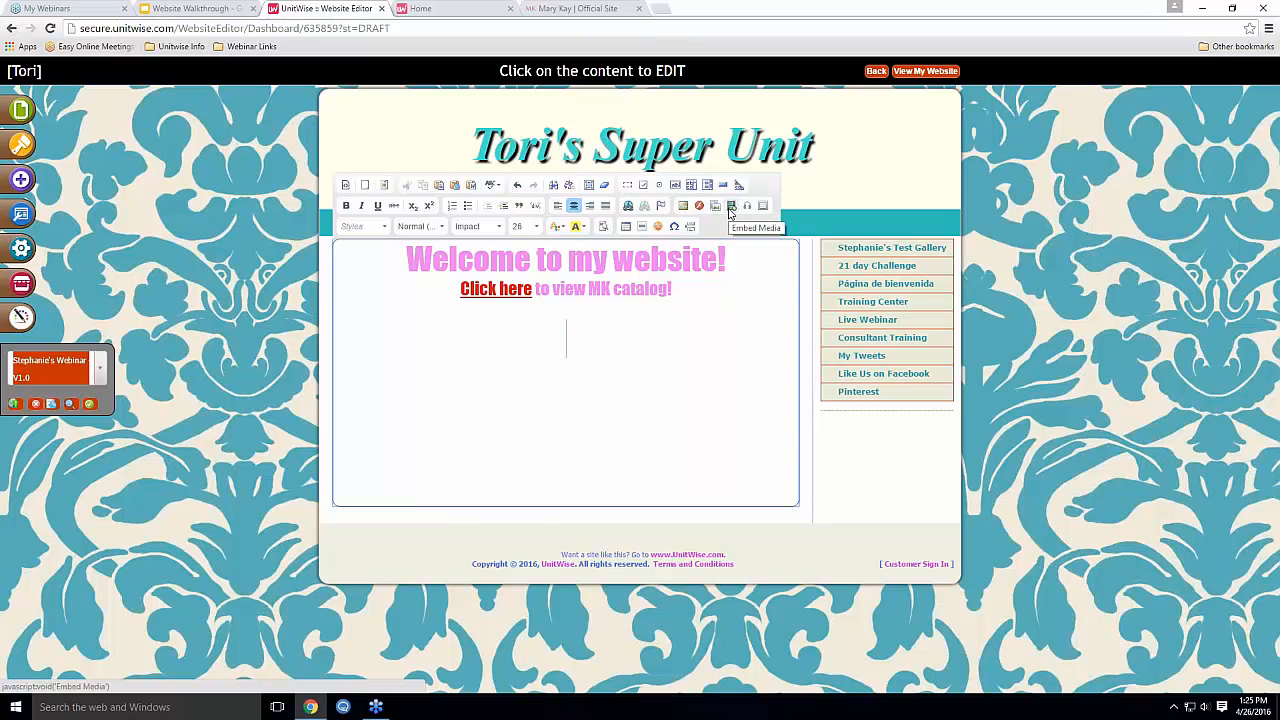
{"action": "left_click", "coordinate": [730, 206]}
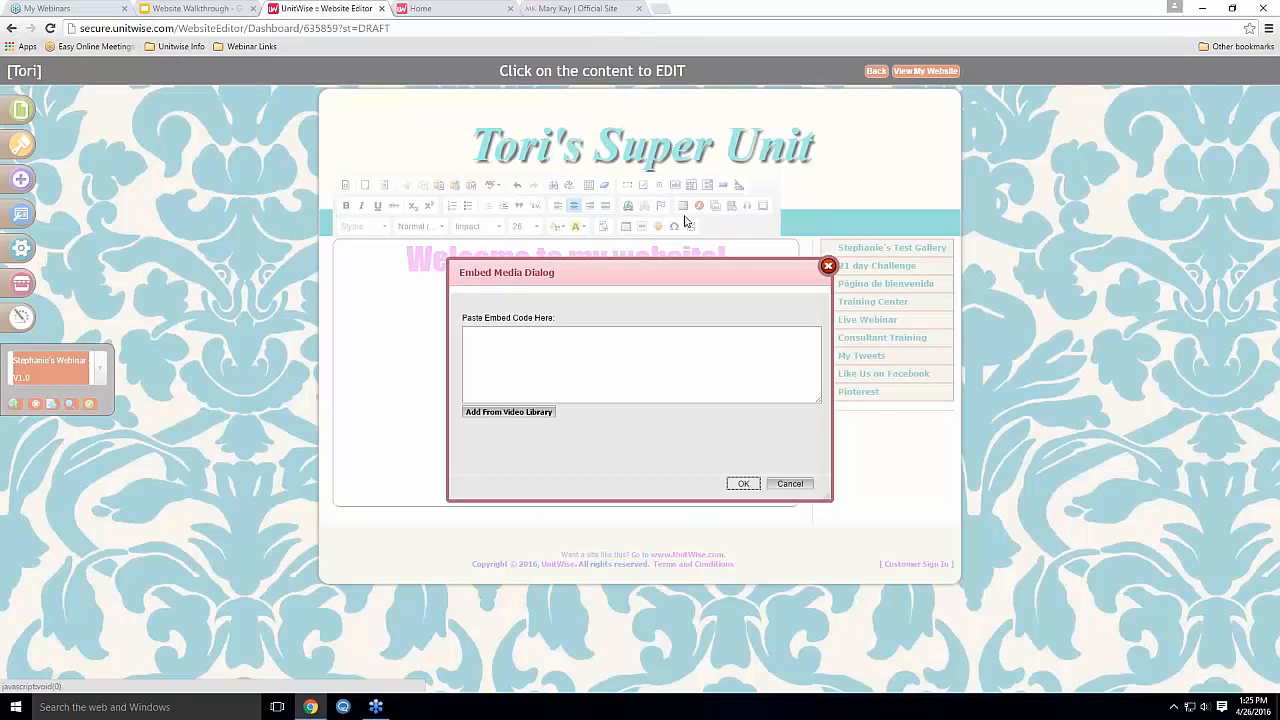
{"action": "left_click", "coordinate": [527, 413]}
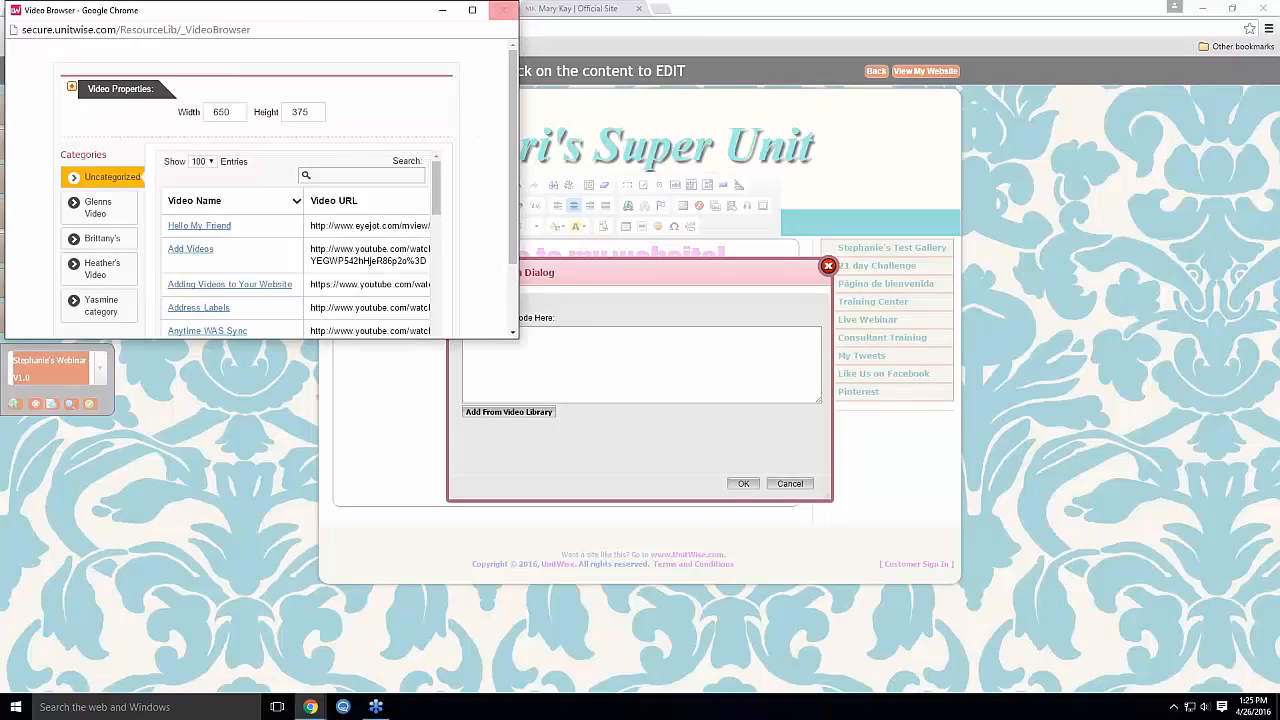
{"action": "left_click", "coordinate": [502, 10]}
{"action": "left_click", "coordinate": [532, 351]}
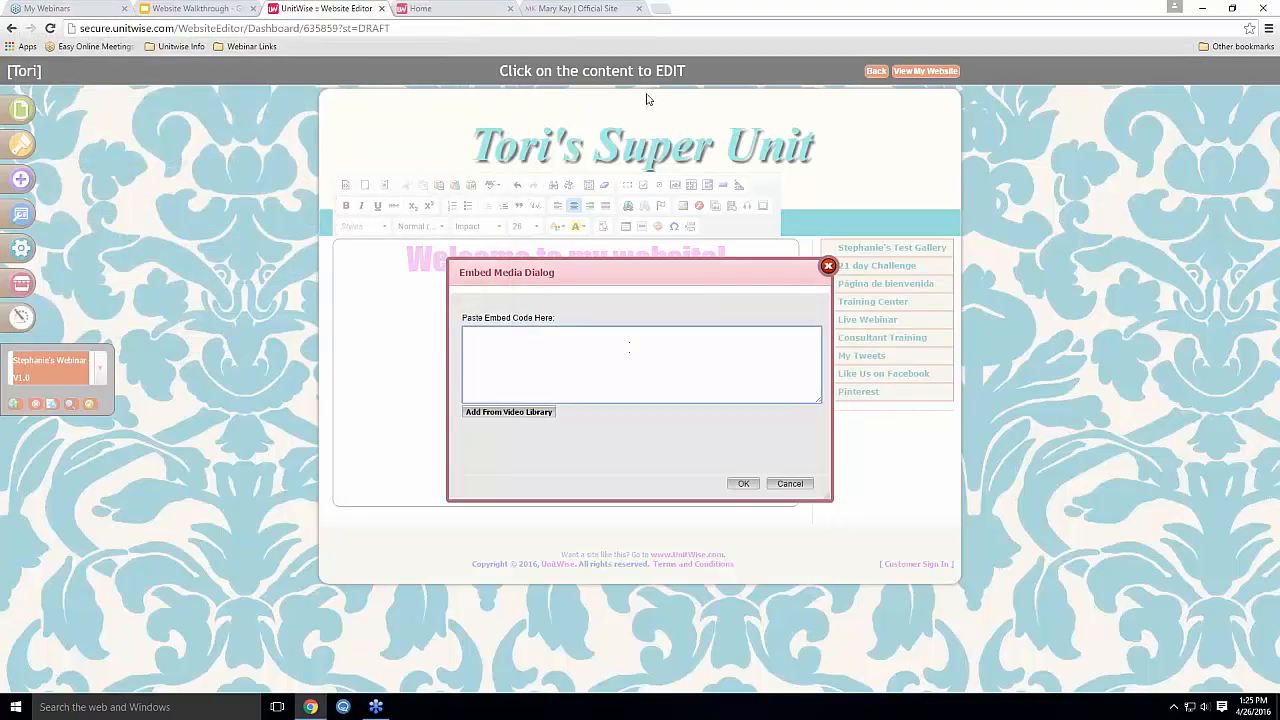
{"action": "left_click", "coordinate": [598, 8]}
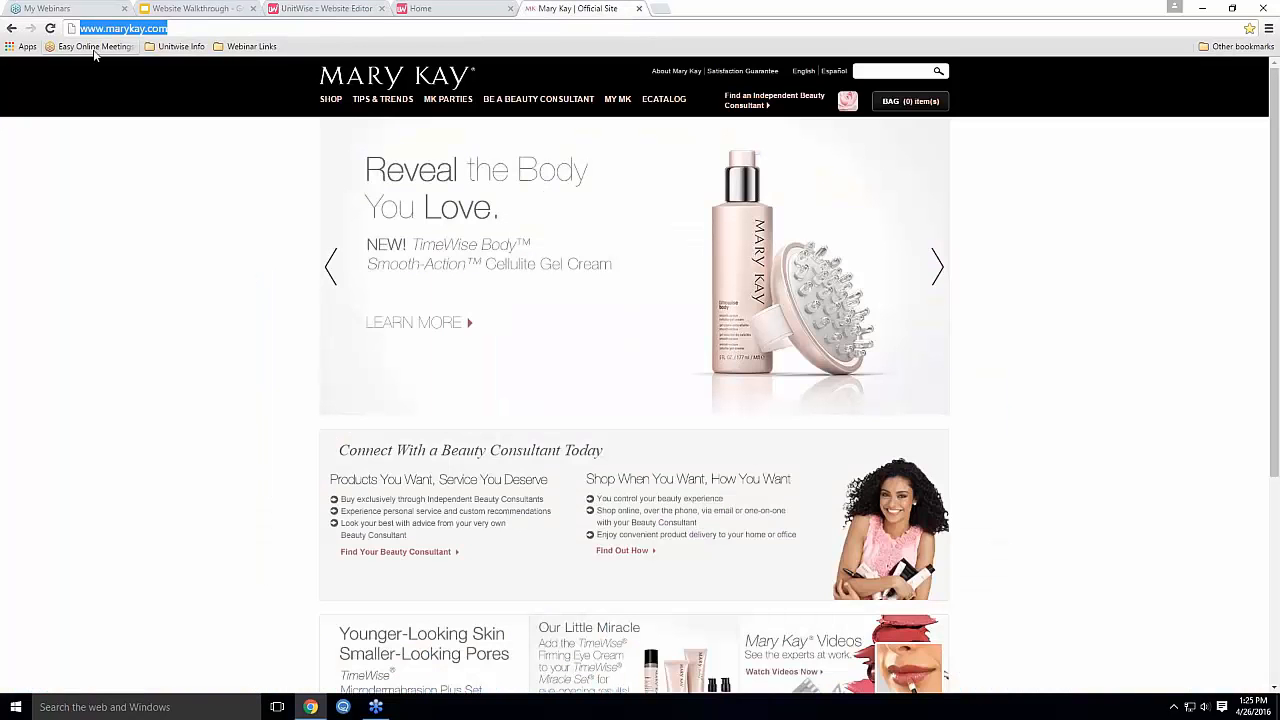
Open the 5 Minute Mary Kay Makeup Challenge video from the Webinar Links bookmark and pause it
{"action": "left_click", "coordinate": [250, 46]}
{"action": "left_click", "coordinate": [250, 80]}
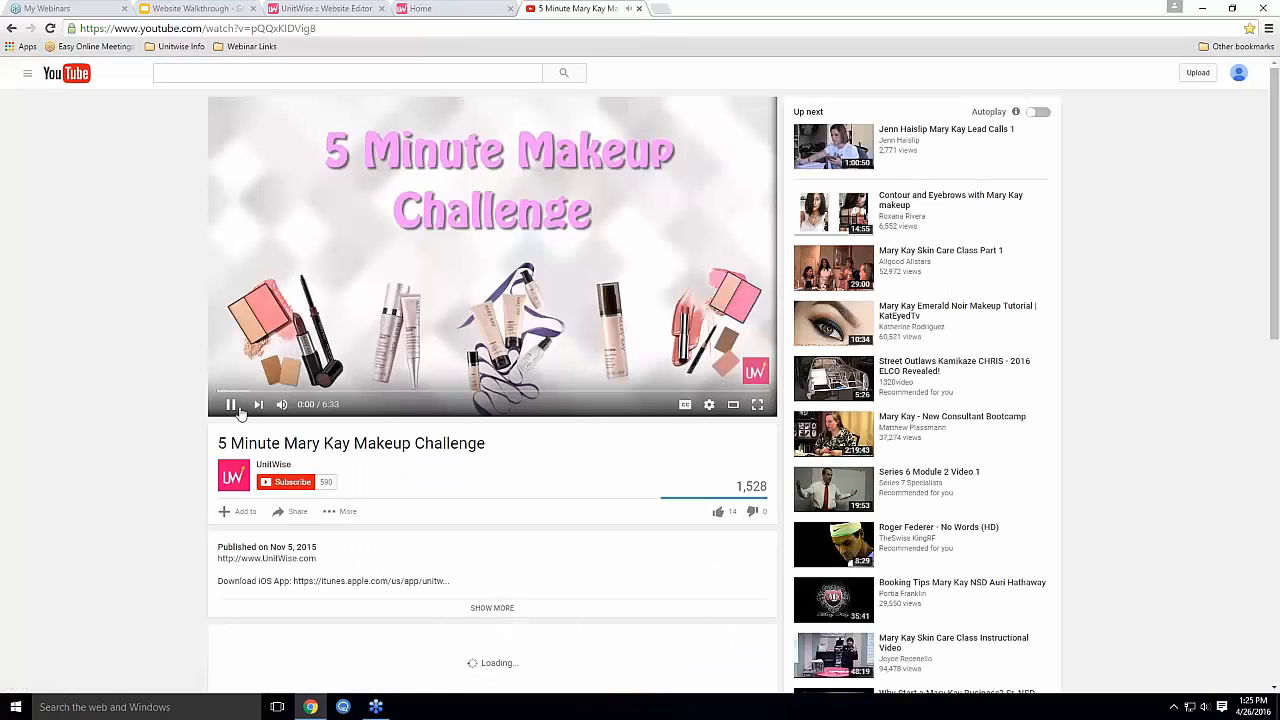
{"action": "left_click", "coordinate": [236, 406]}
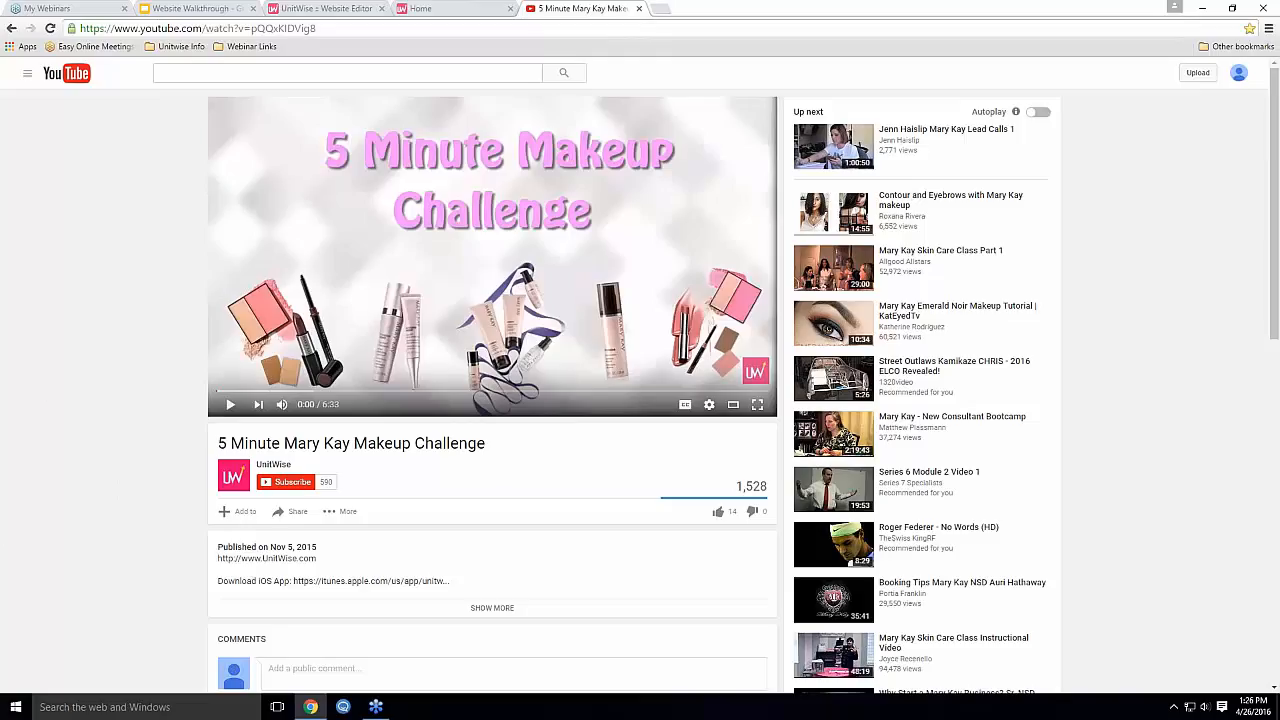
Copy the video's YouTube embed code and return to the UnitWise editor
{"action": "scroll", "coordinate": [329, 489], "scroll_direction": "down", "scroll_amount": 1}
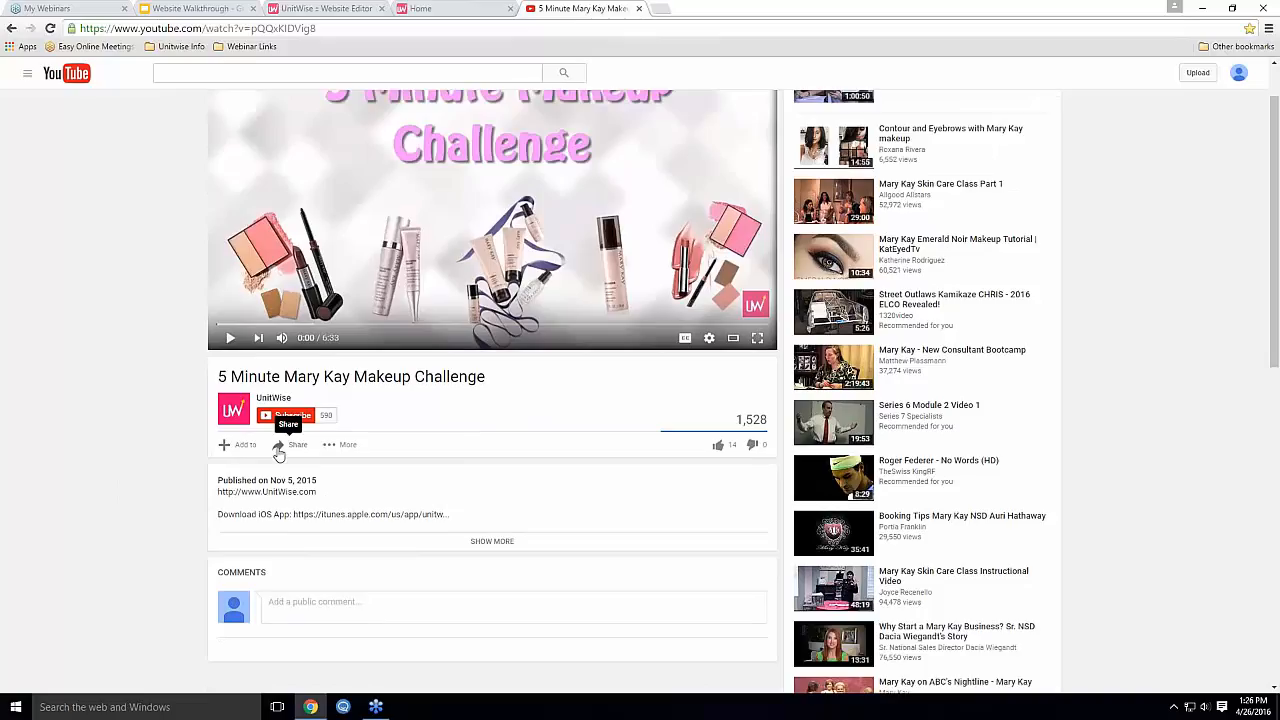
{"action": "left_click", "coordinate": [289, 450]}
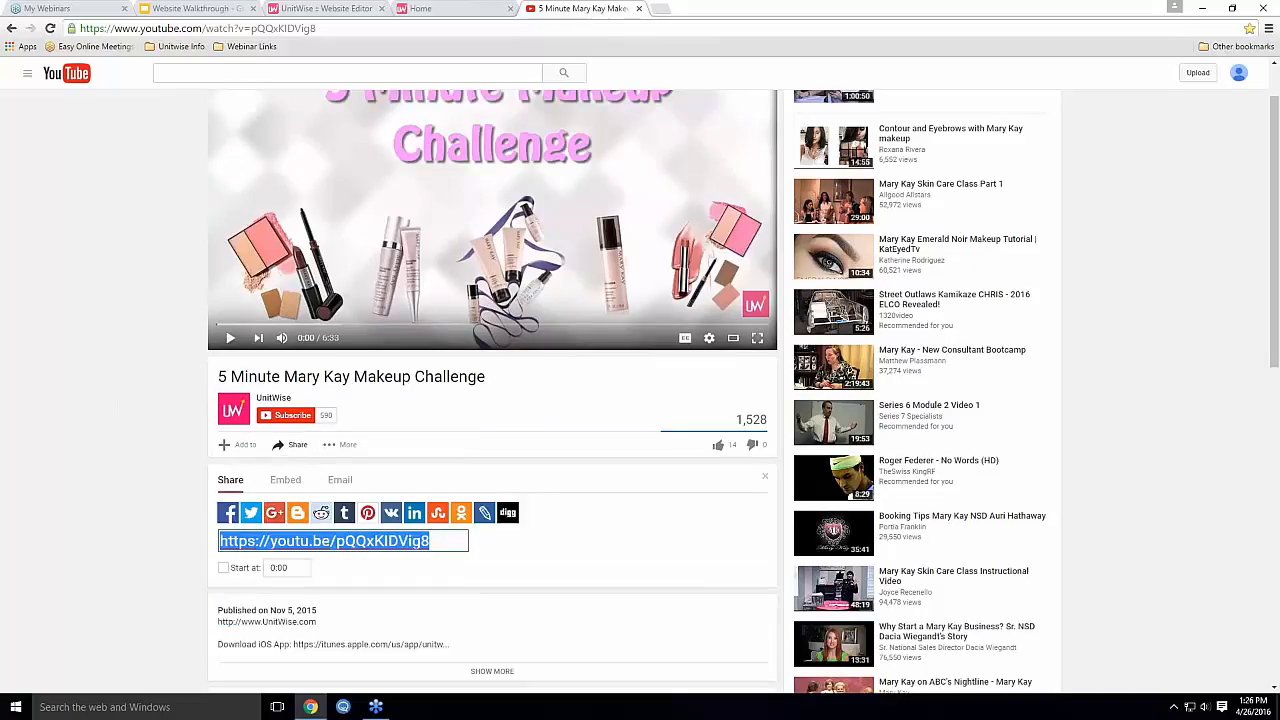
{"action": "left_click", "coordinate": [284, 482]}
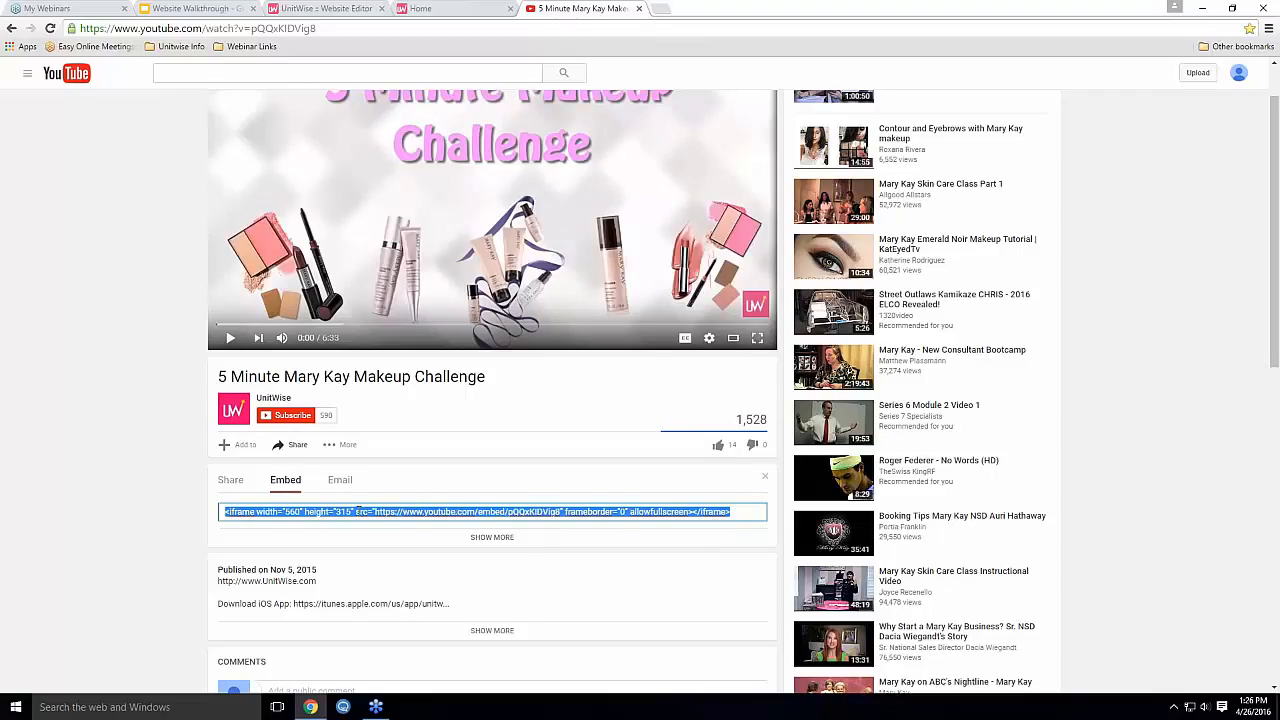
{"action": "right_click", "coordinate": [356, 511]}
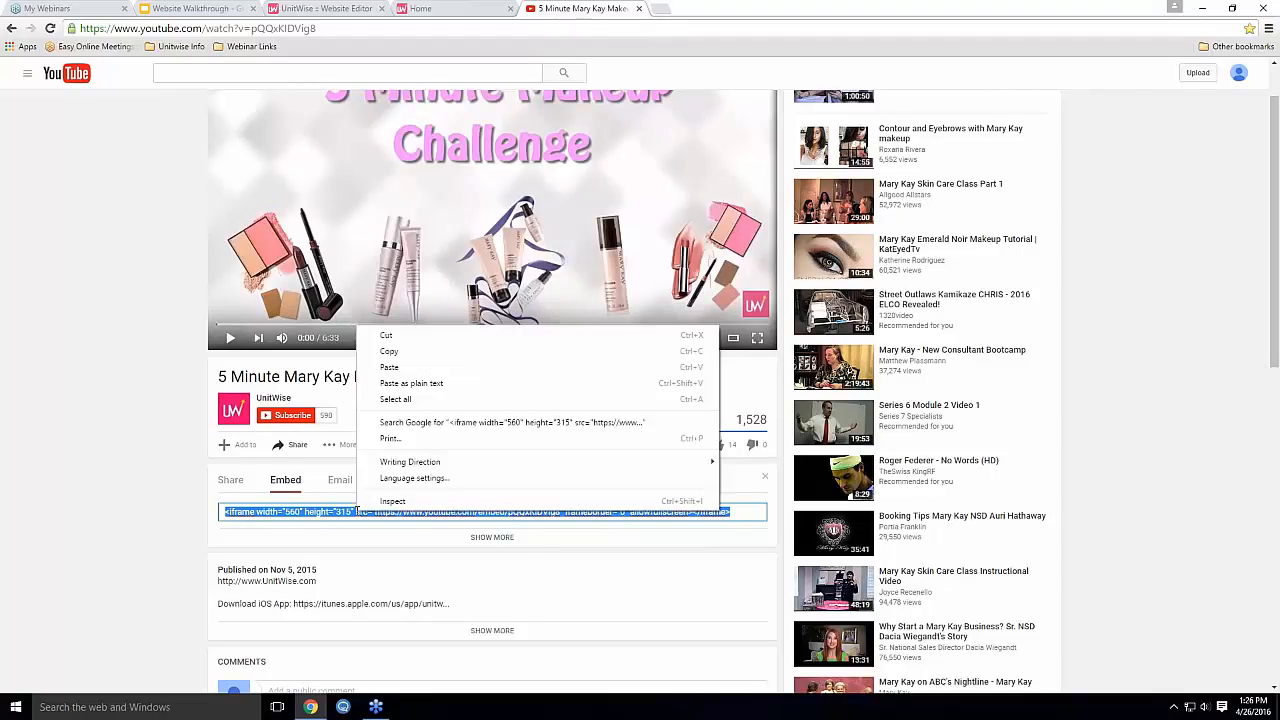
{"action": "left_click", "coordinate": [397, 355]}
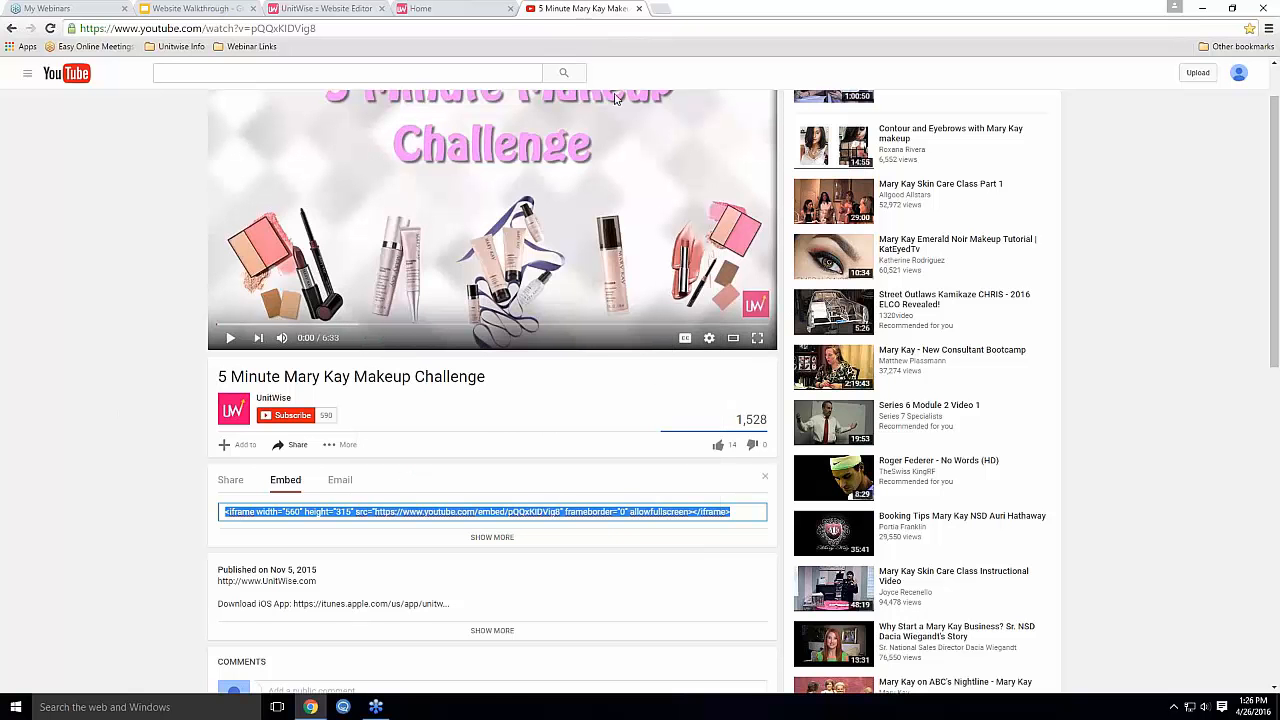
{"action": "left_click", "coordinate": [350, 8]}
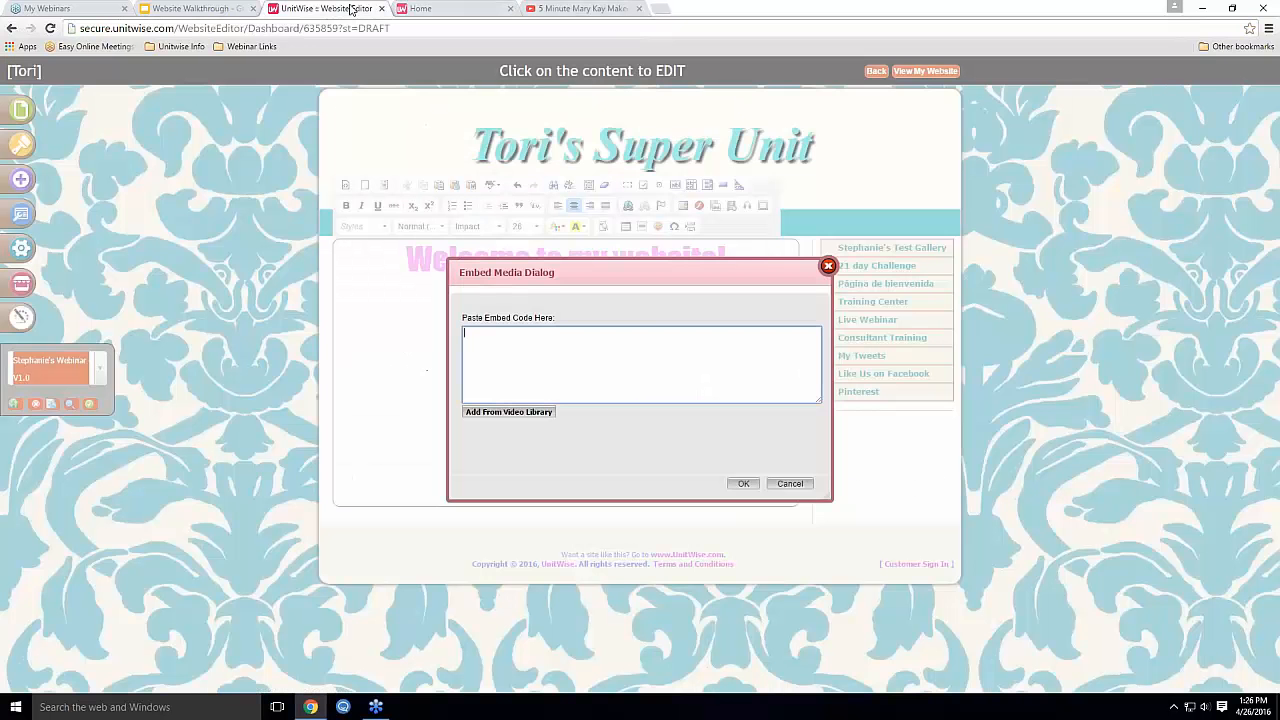
Paste the YouTube embed code into the Embed Media dialog and confirm it below the catalog link
{"action": "right_click", "coordinate": [509, 342]}
{"action": "left_click", "coordinate": [550, 428]}
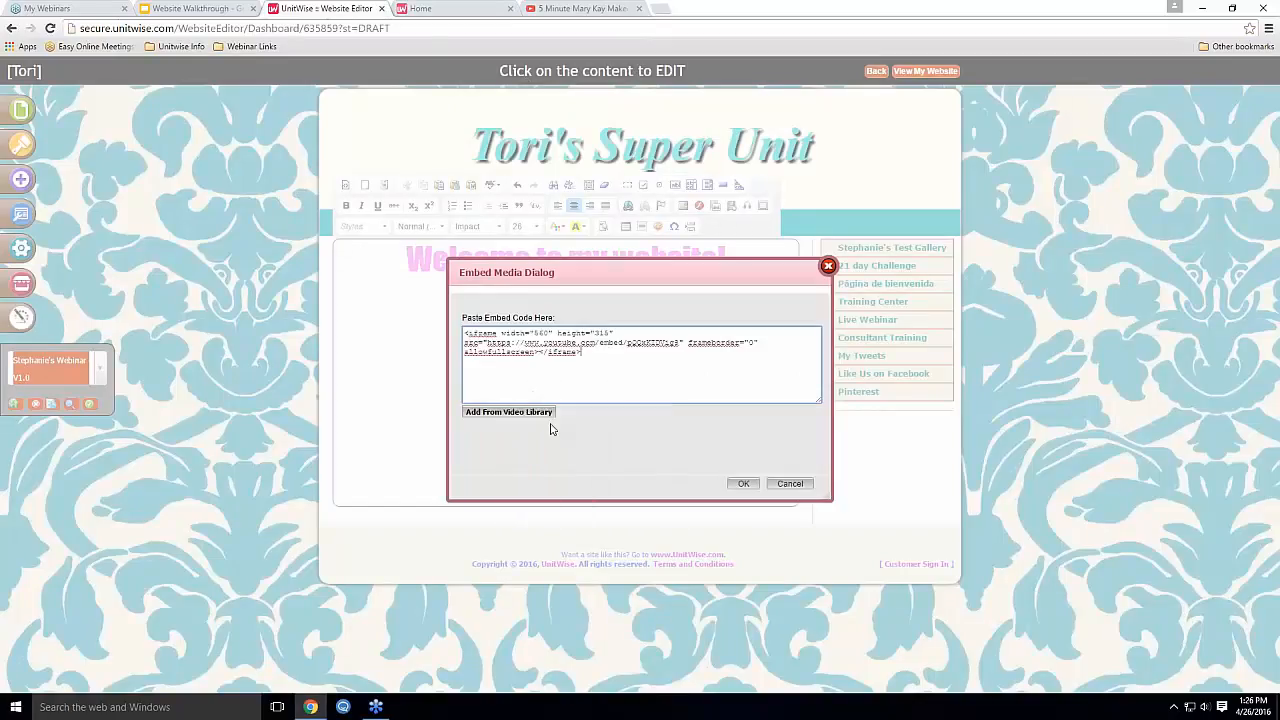
{"action": "left_click", "coordinate": [744, 486]}
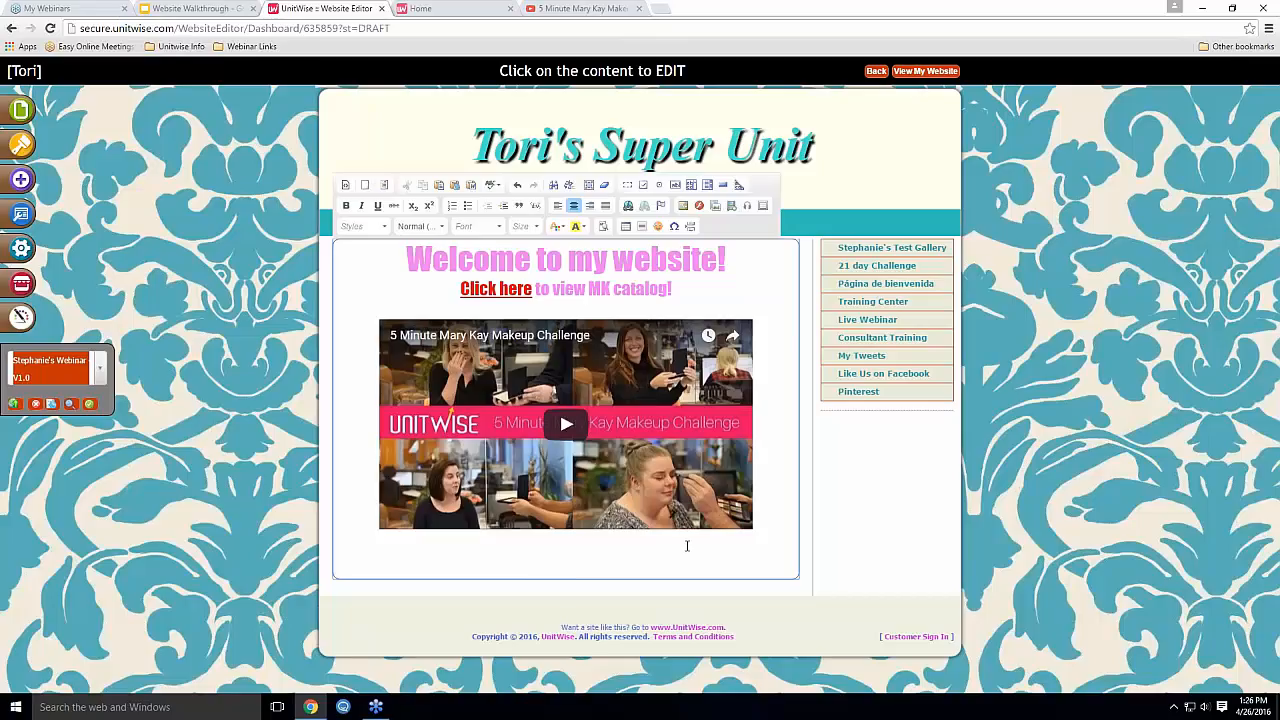
Pick the Gone With The Wind image from the Classic Movie Looks folder in the server library
{"action": "left_click", "coordinate": [683, 206]}
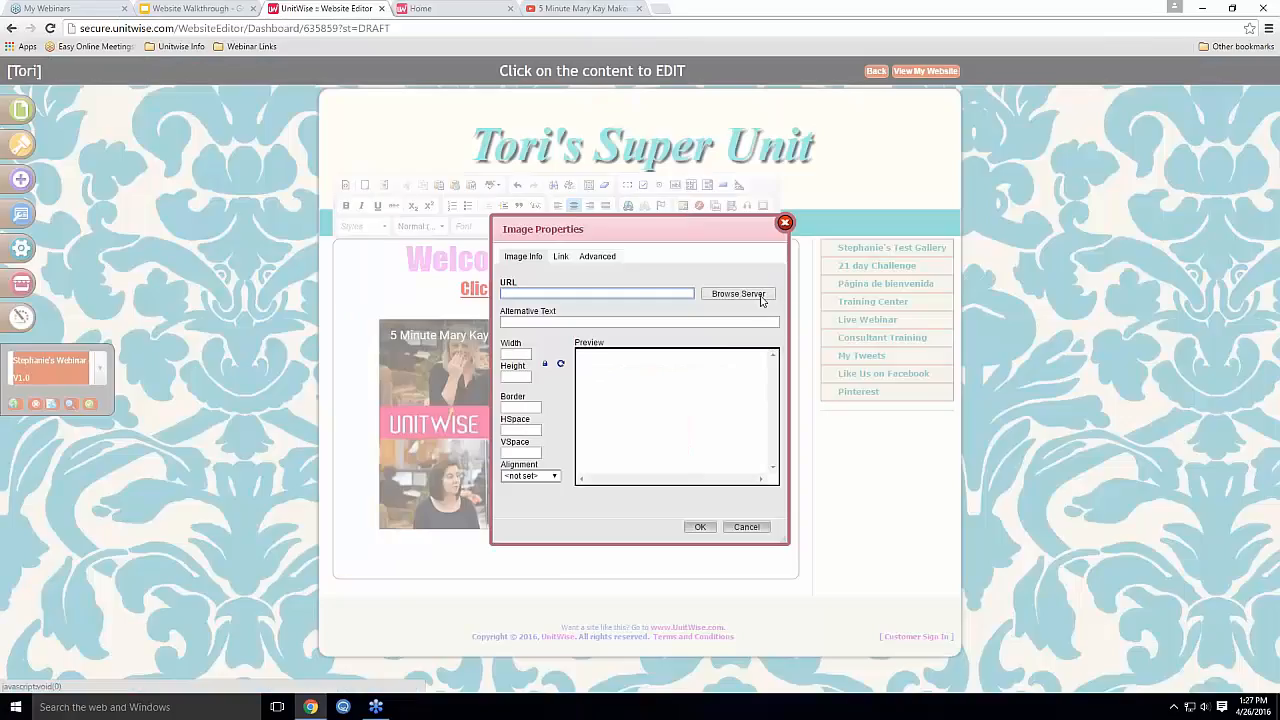
{"action": "left_click", "coordinate": [738, 294]}
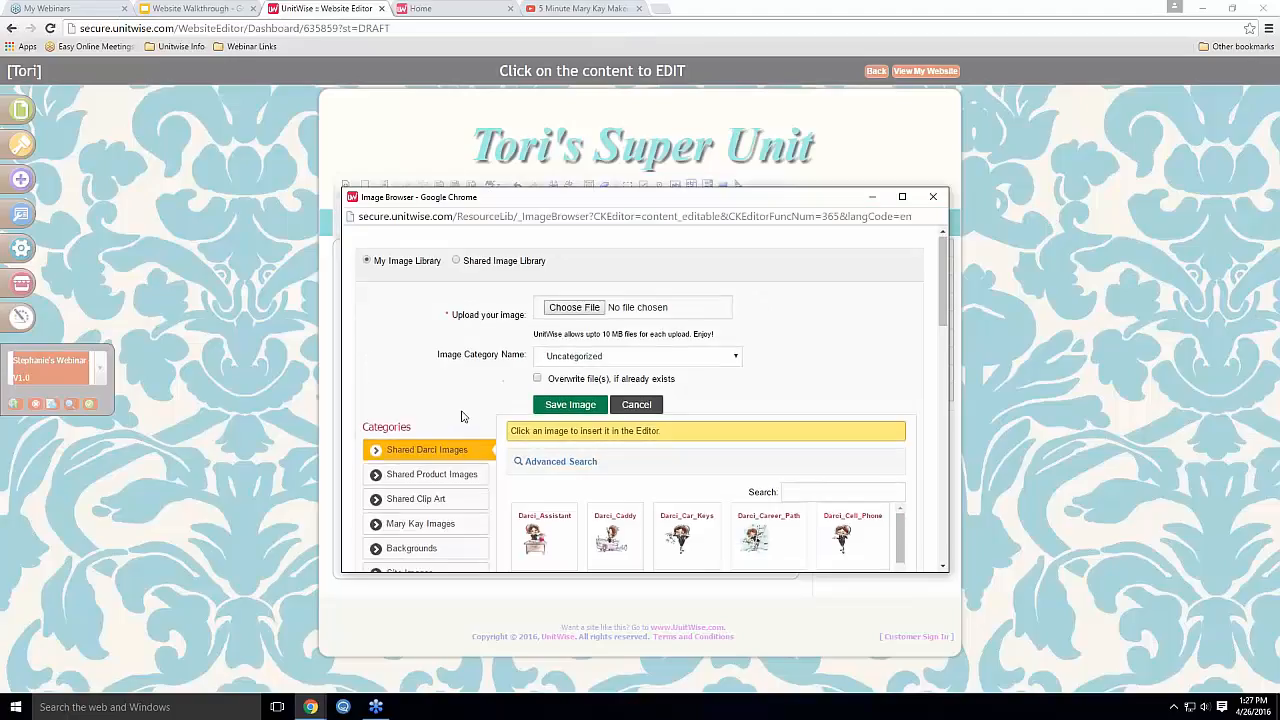
{"action": "scroll", "coordinate": [470, 420], "scroll_direction": "down", "scroll_amount": 3}
{"action": "scroll", "coordinate": [486, 428], "scroll_direction": "up", "scroll_amount": 2}
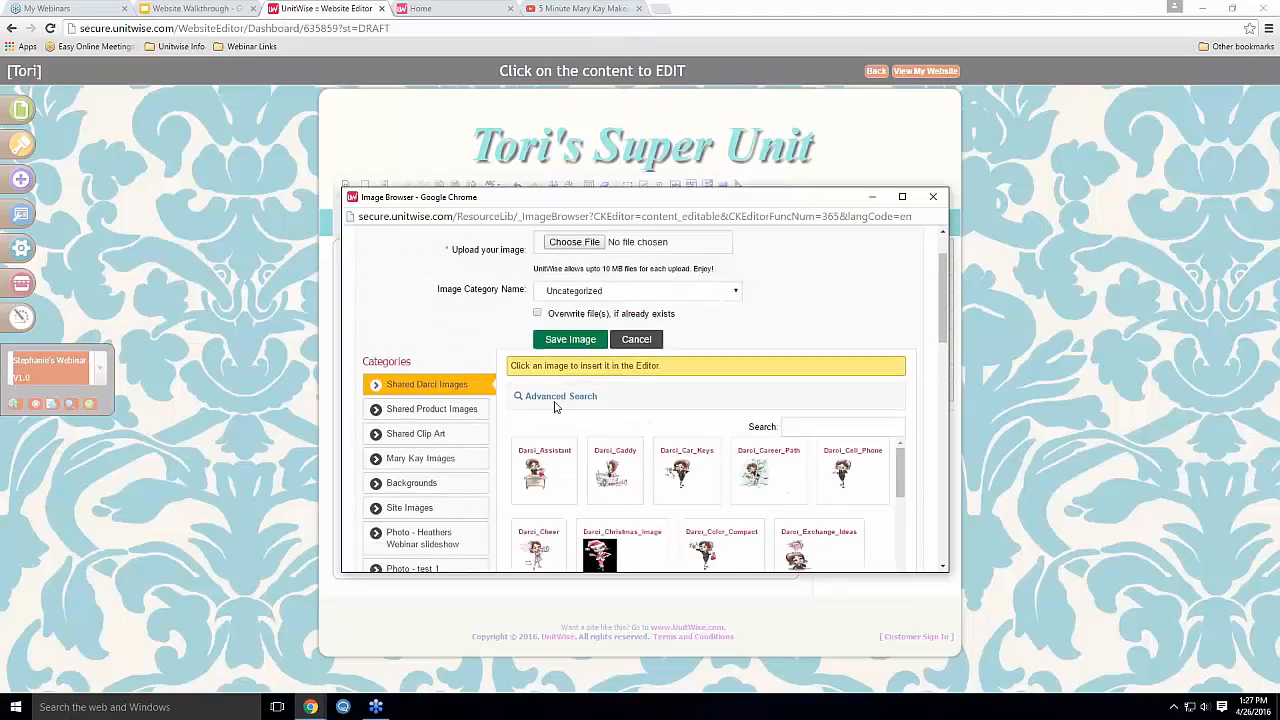
{"action": "scroll", "coordinate": [556, 406], "scroll_direction": "up", "scroll_amount": 2}
{"action": "scroll", "coordinate": [455, 438], "scroll_direction": "down", "scroll_amount": 4}
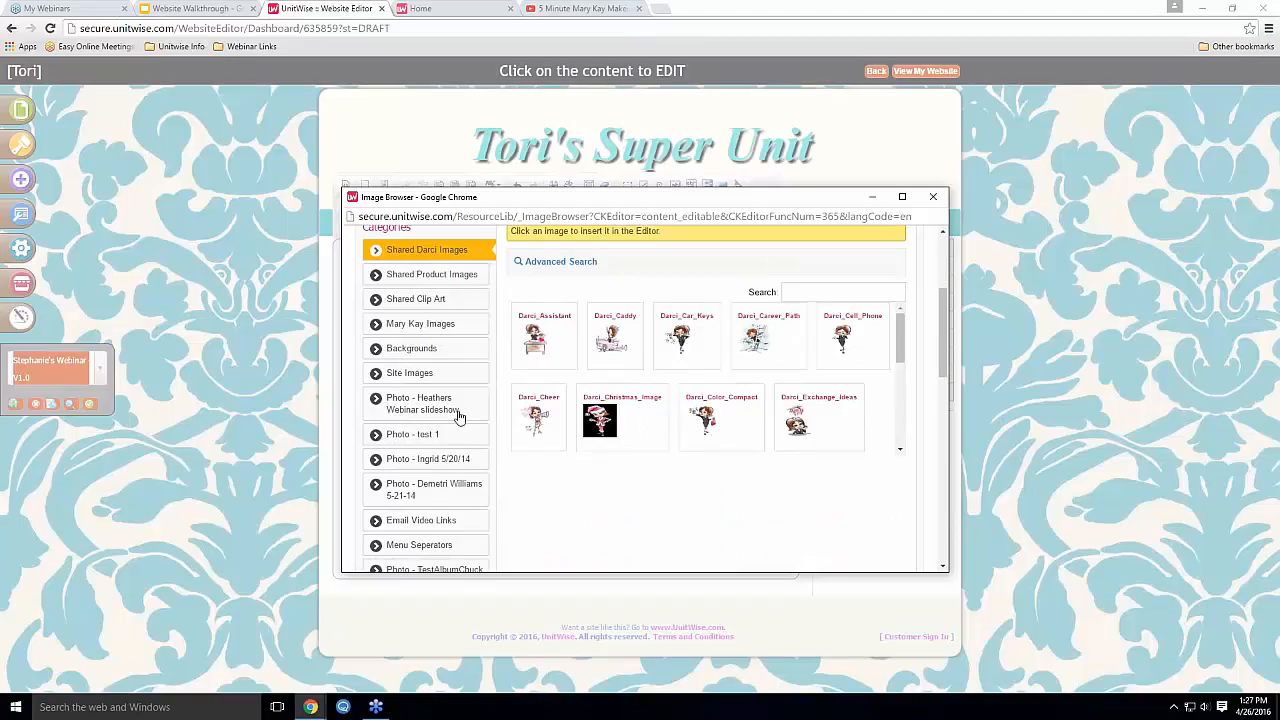
{"action": "scroll", "coordinate": [743, 411], "scroll_direction": "up", "scroll_amount": 3}
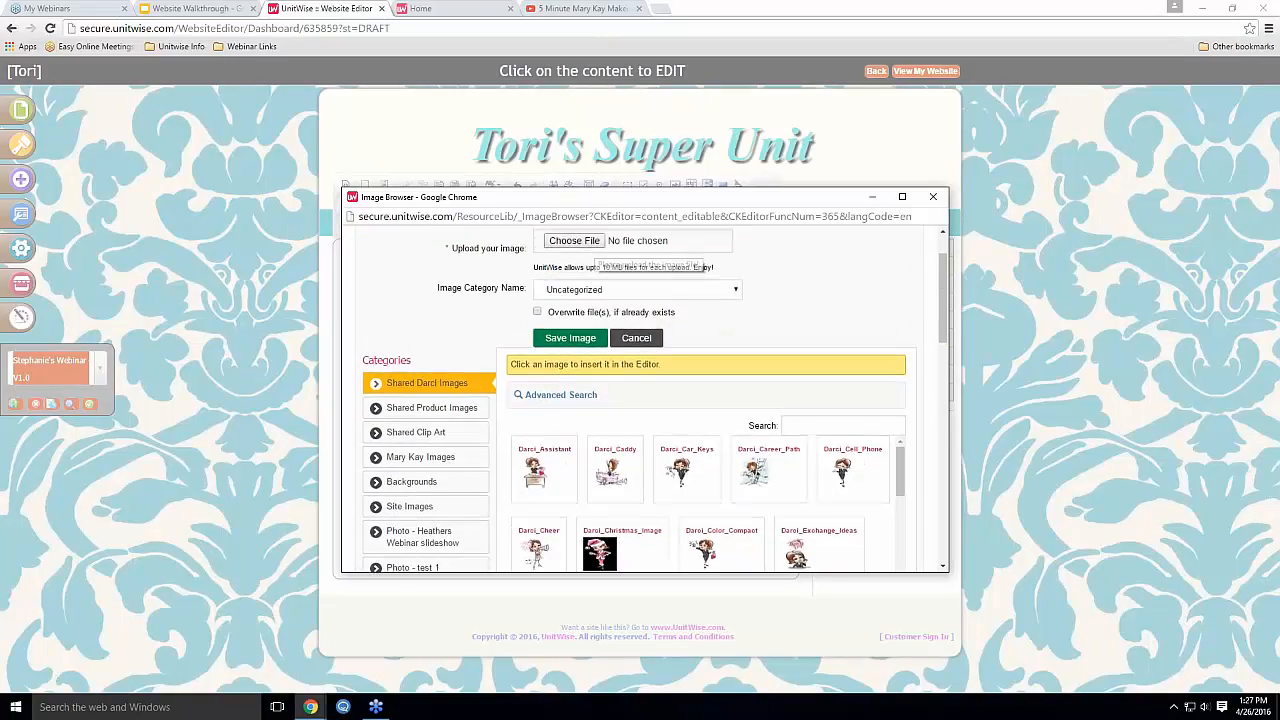
{"action": "left_click", "coordinate": [622, 290]}
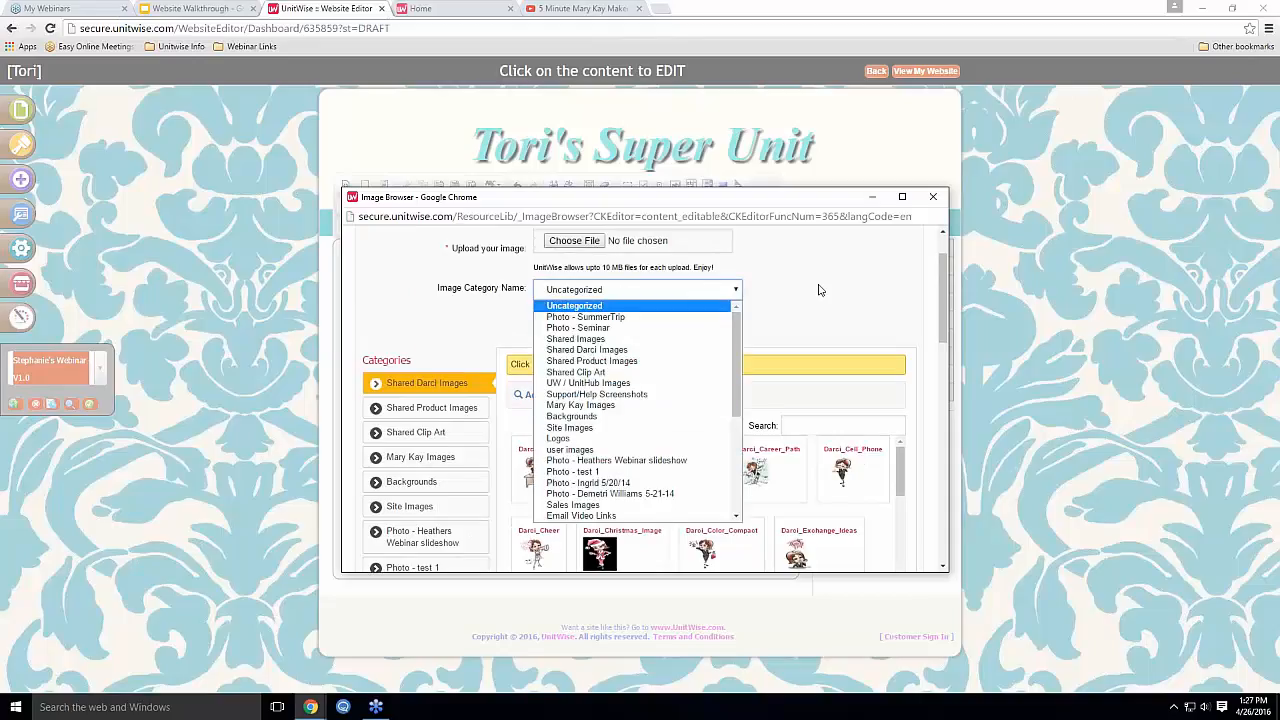
{"action": "left_click", "coordinate": [590, 305]}
{"action": "scroll", "coordinate": [433, 418], "scroll_direction": "down", "scroll_amount": 1}
{"action": "scroll", "coordinate": [433, 418], "scroll_direction": "down", "scroll_amount": 3}
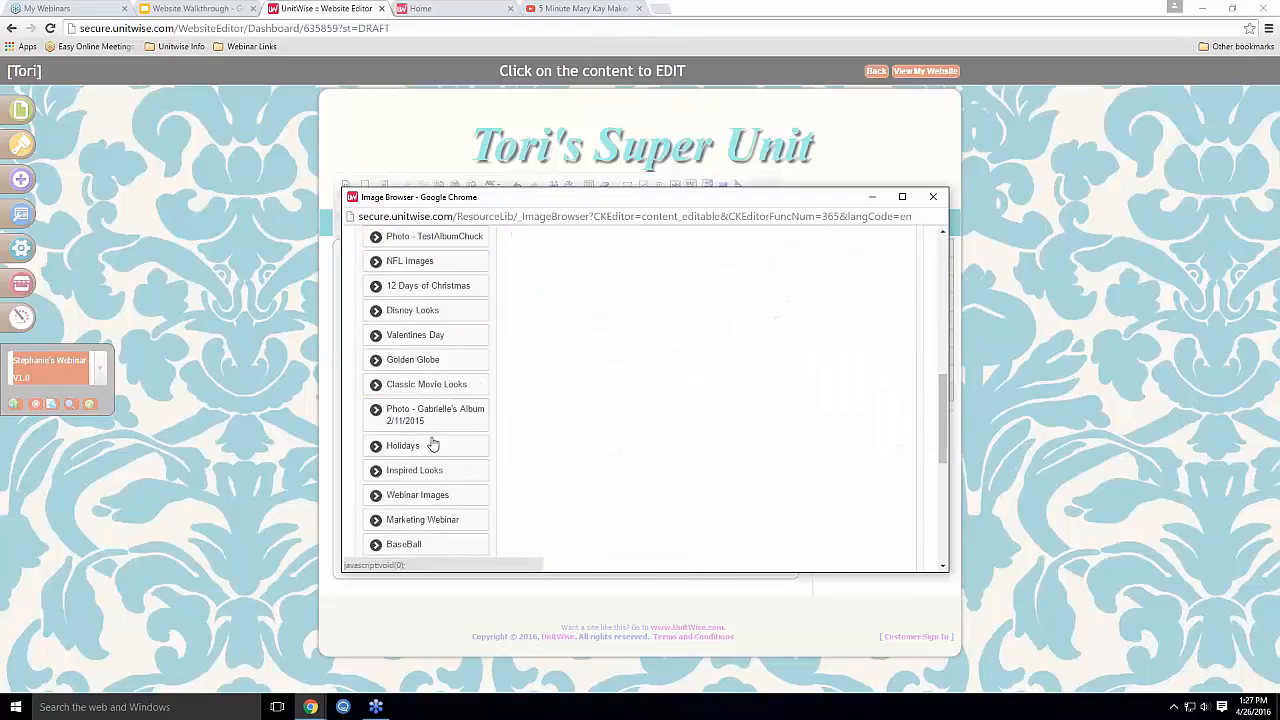
{"action": "left_click", "coordinate": [432, 384]}
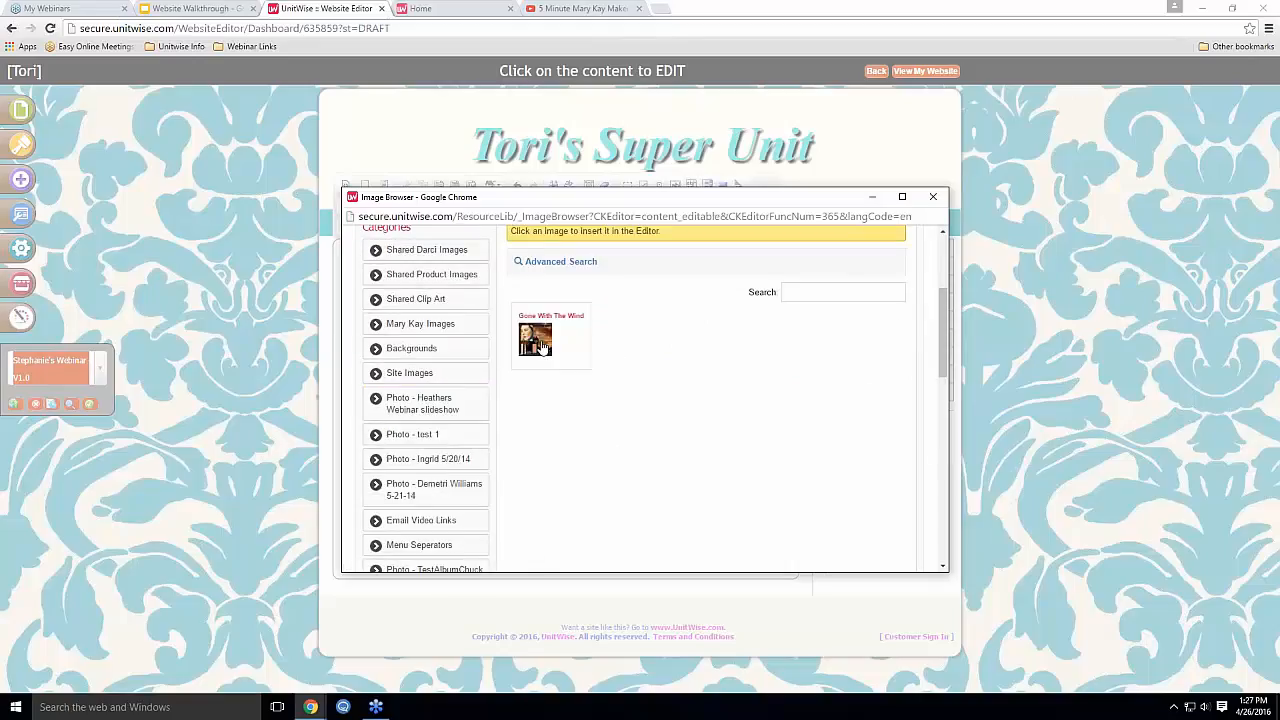
{"action": "left_click", "coordinate": [535, 340]}
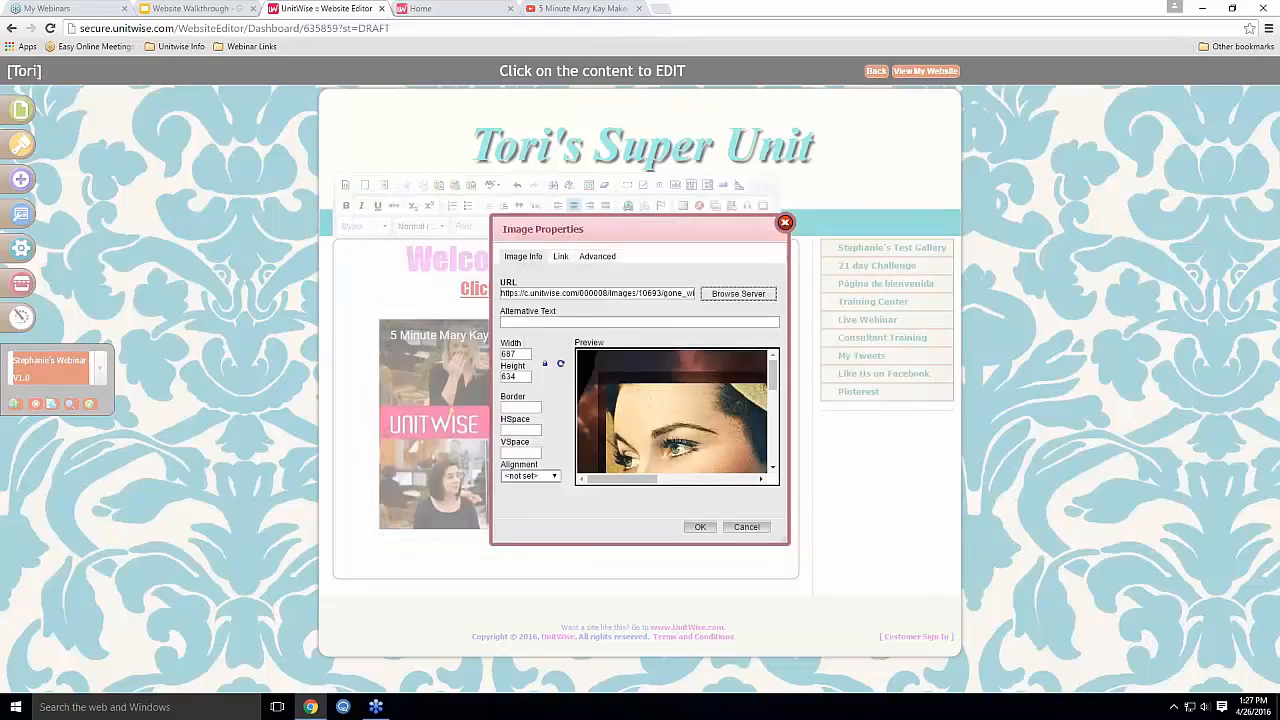
Set the image width from 687 to 600 pixels and insert it below the video
{"action": "double_click", "coordinate": [522, 354]}
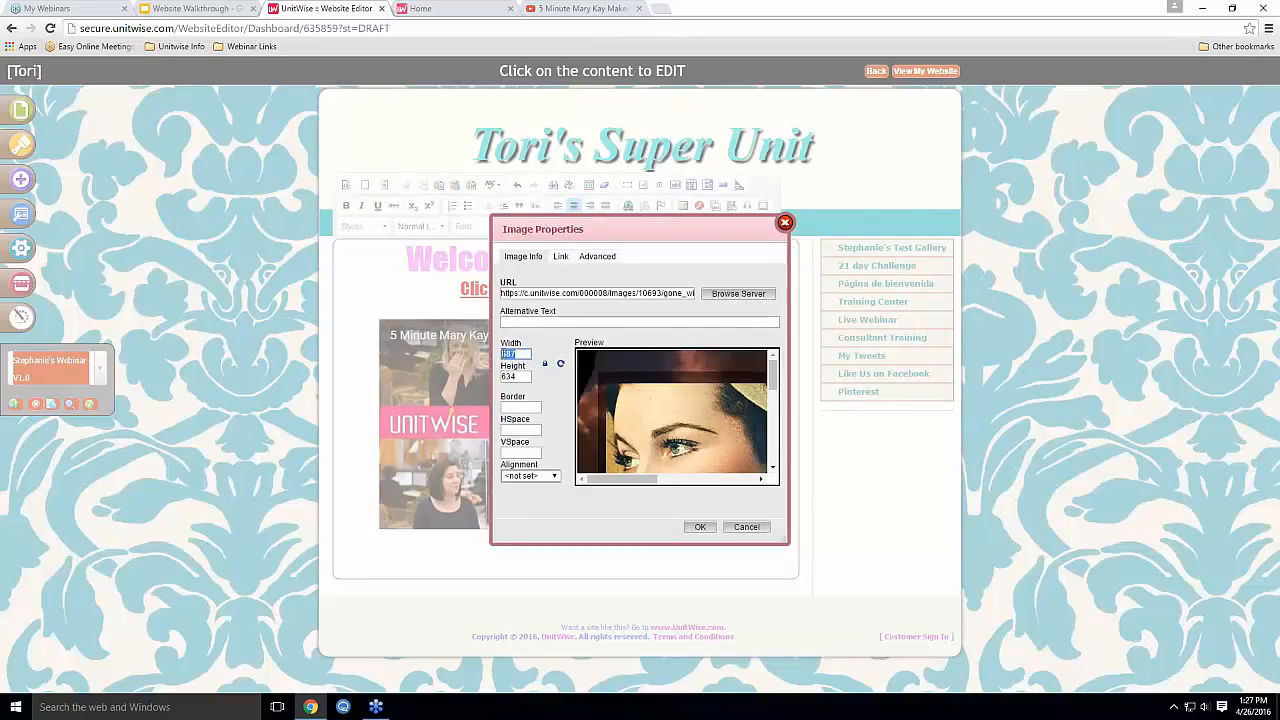
{"action": "type", "text": "600"}
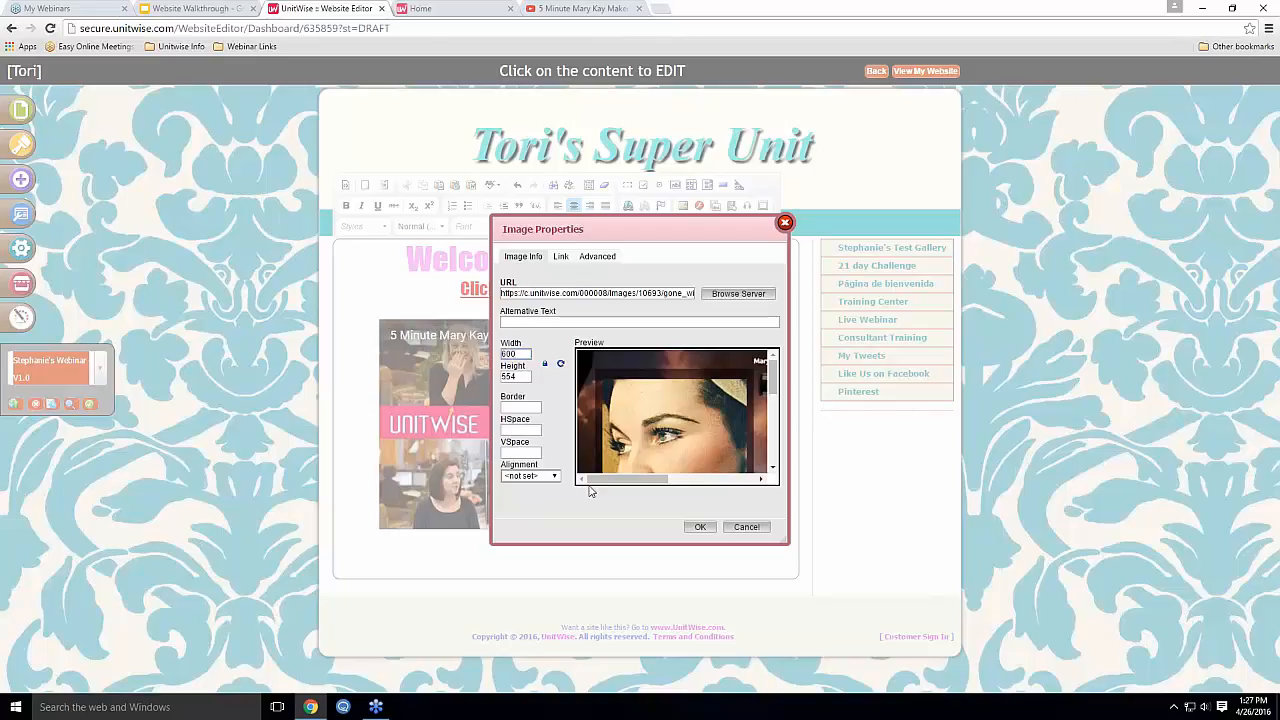
{"action": "left_click", "coordinate": [690, 530]}
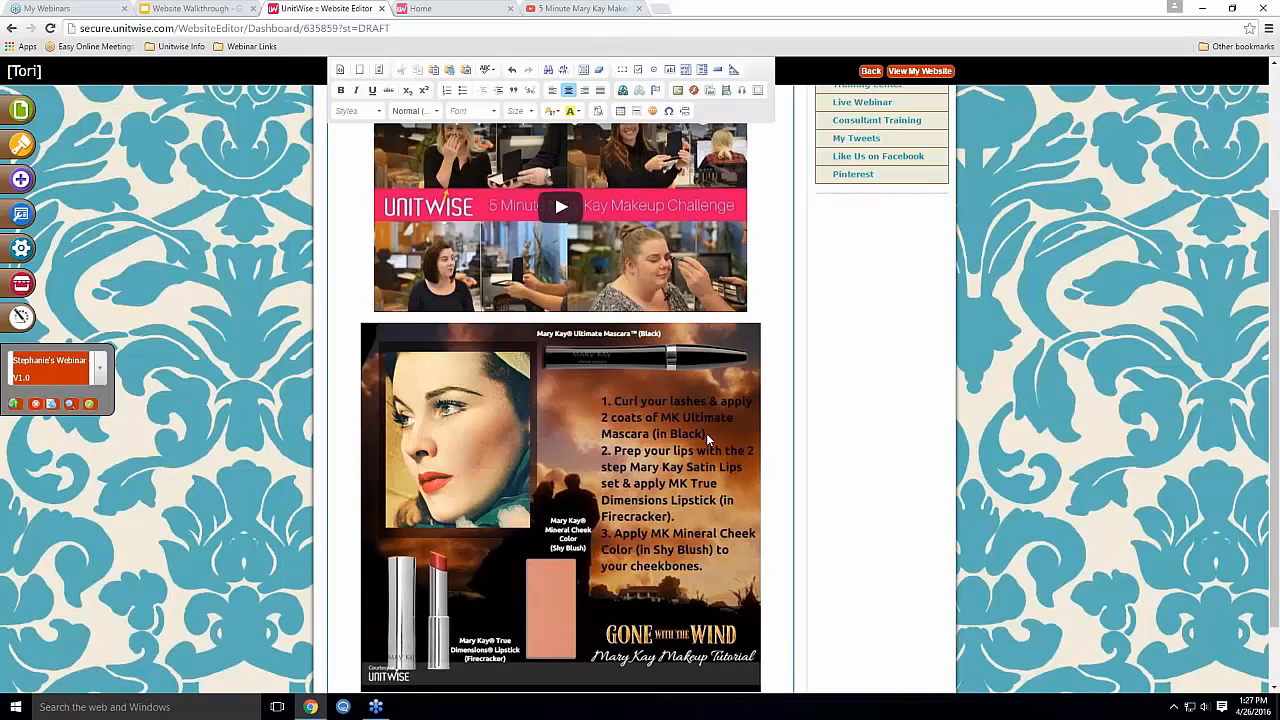
Change the tutorial image's width to 550 pixels in Image Properties
{"action": "scroll", "coordinate": [706, 433], "scroll_direction": "down", "scroll_amount": 2}
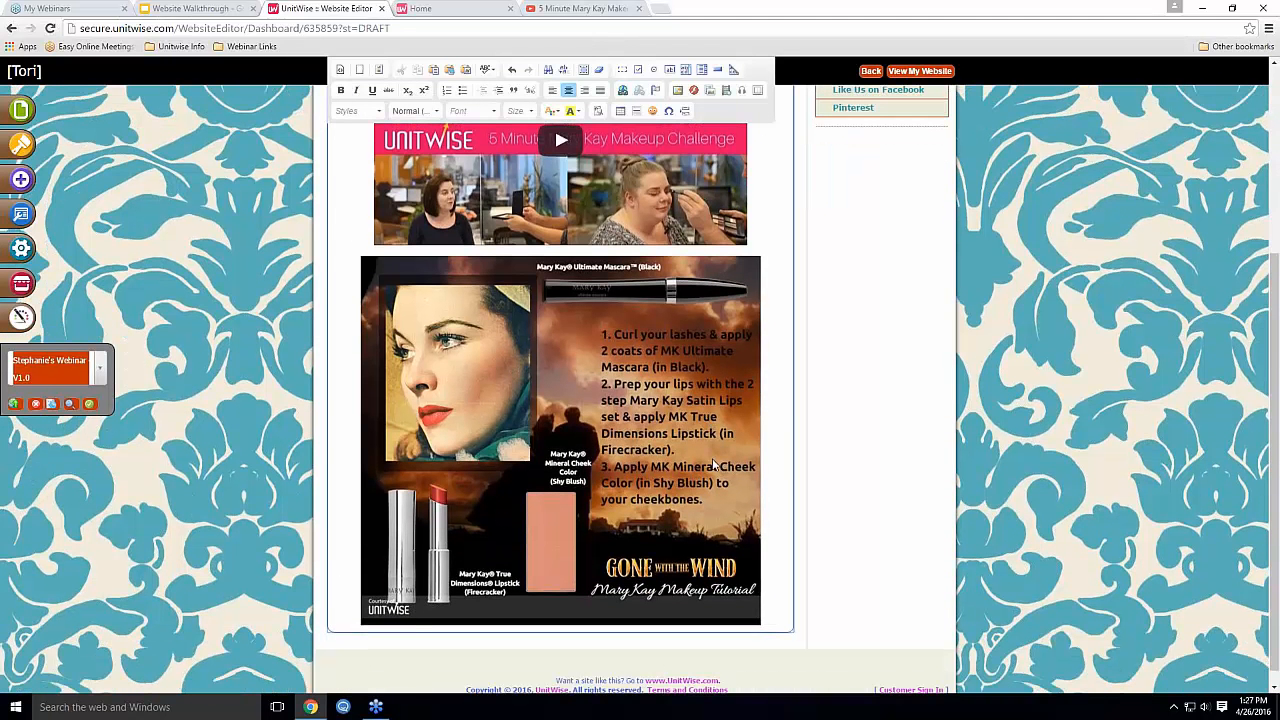
{"action": "right_click", "coordinate": [528, 330]}
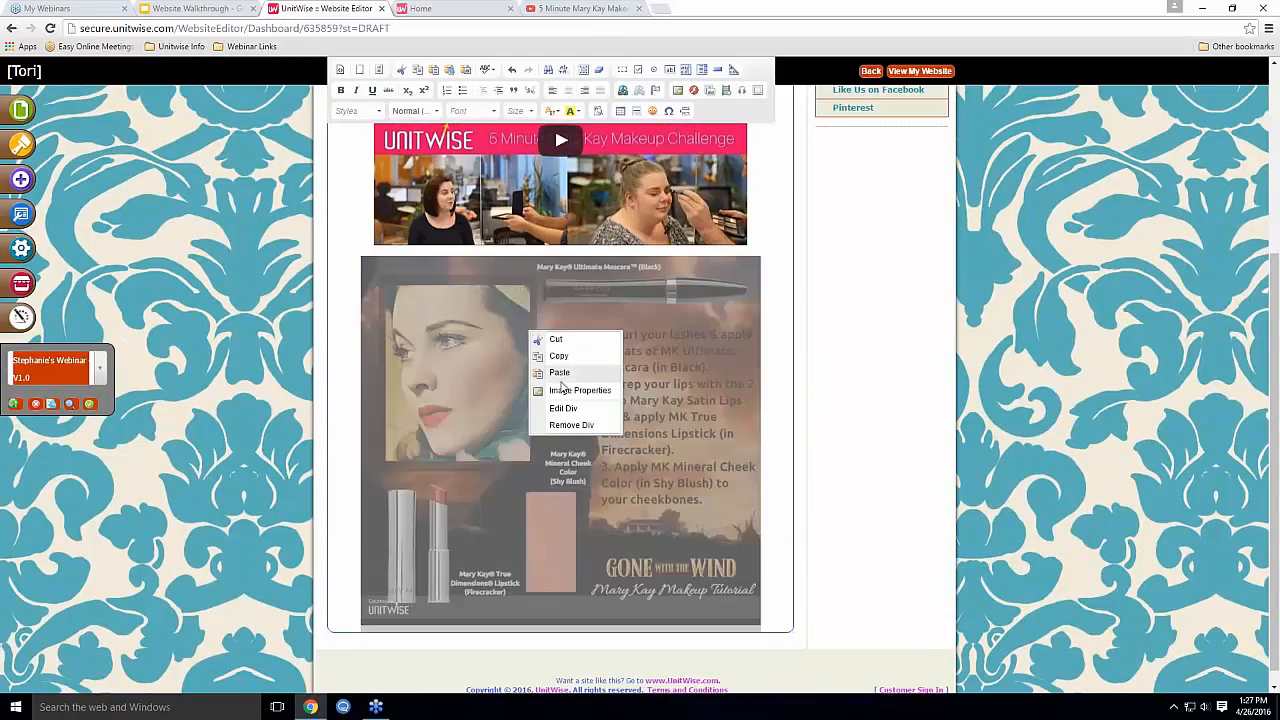
{"action": "left_click", "coordinate": [565, 391]}
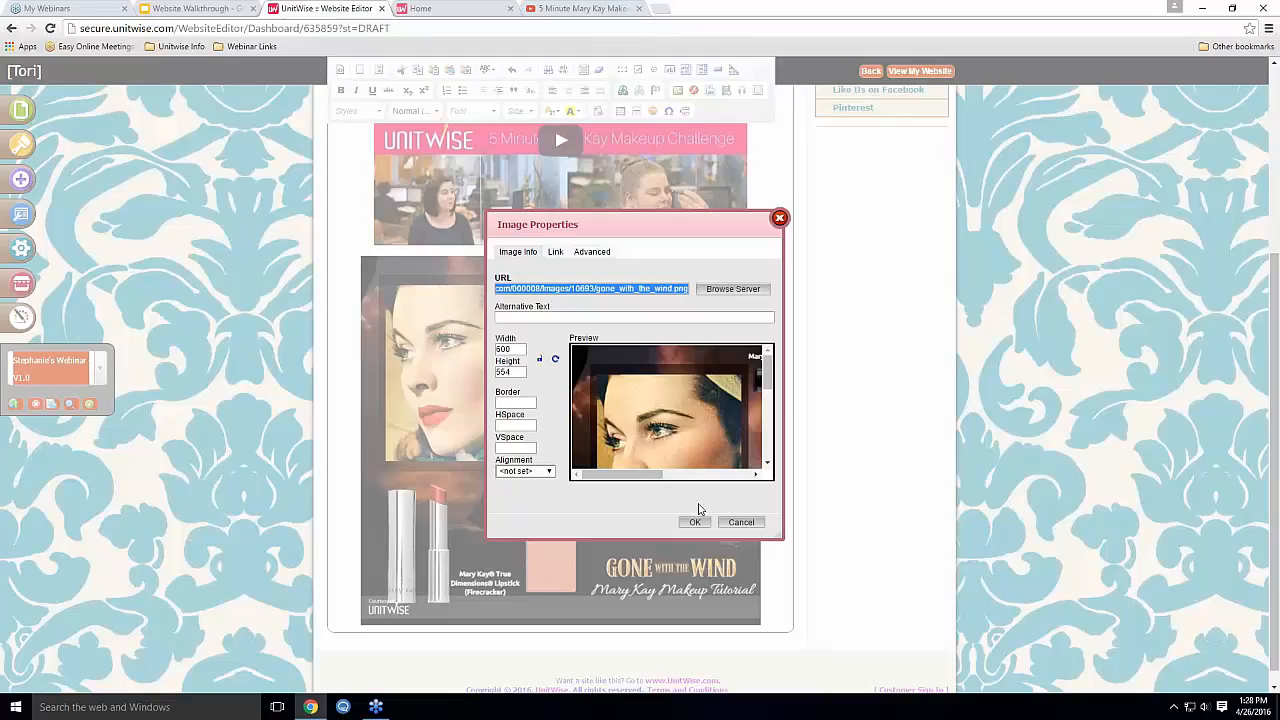
{"action": "double_click", "coordinate": [510, 348]}
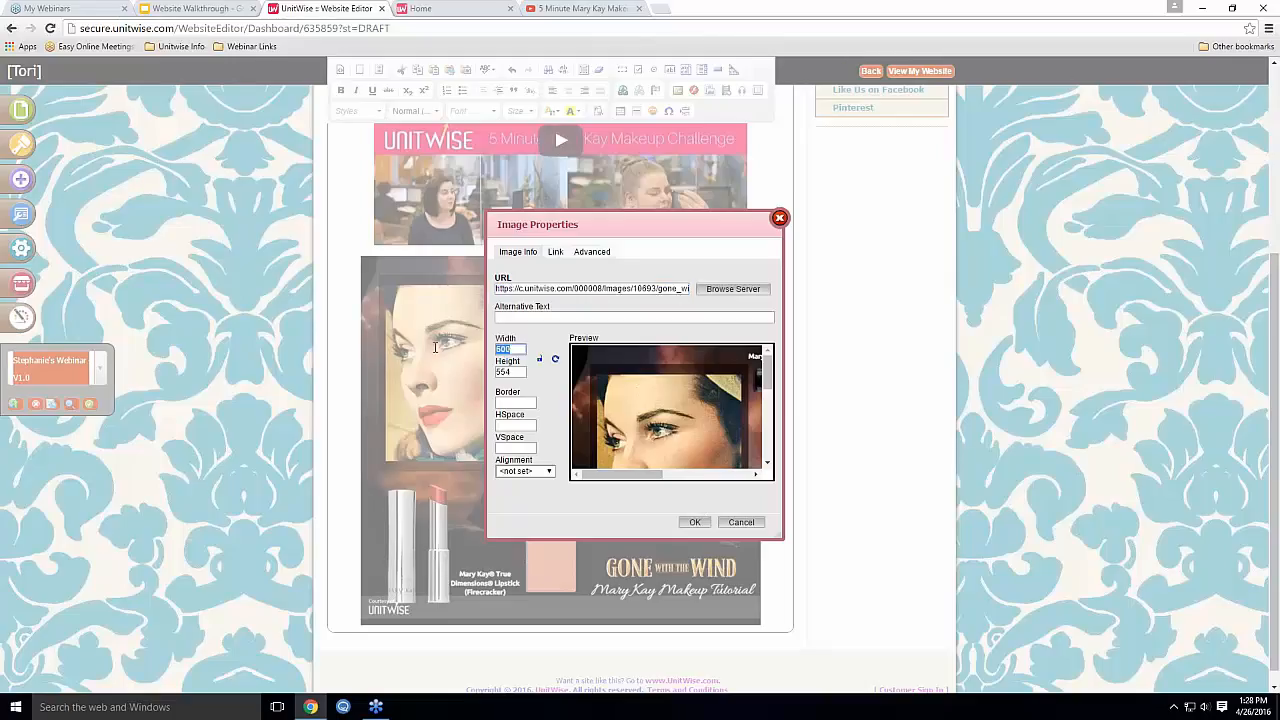
{"action": "type", "text": "550"}
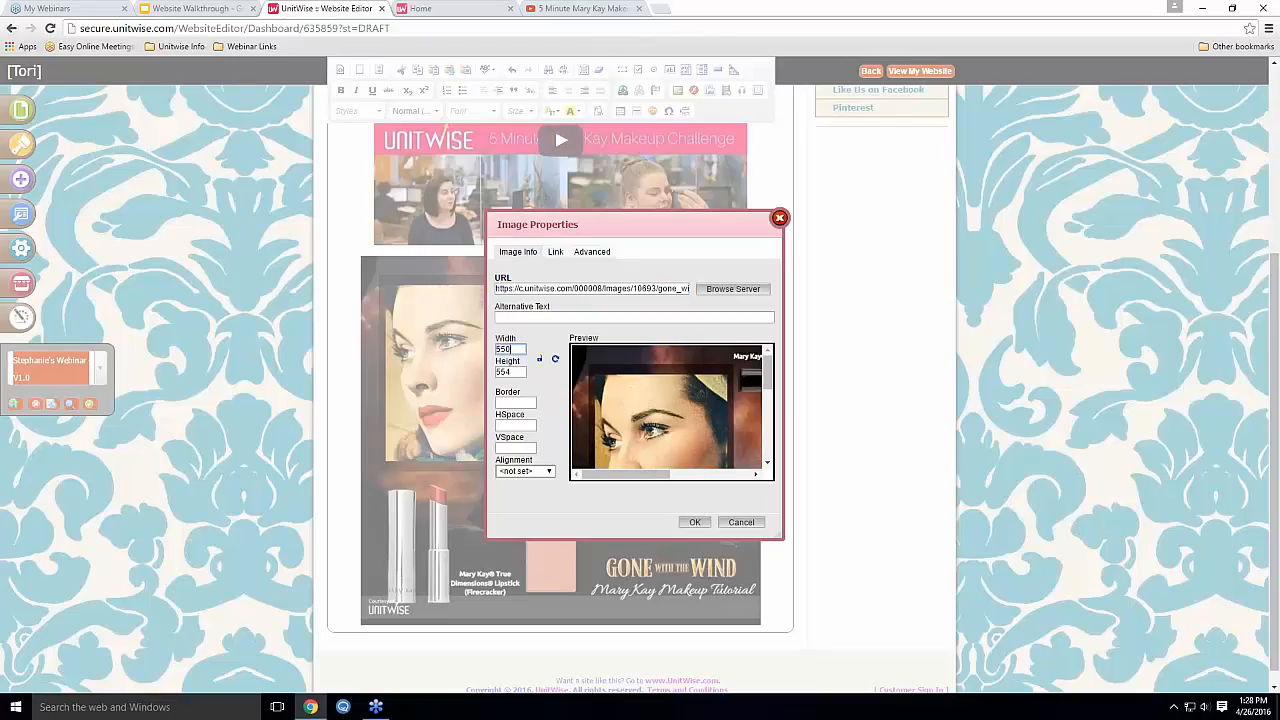
{"action": "left_click", "coordinate": [512, 372]}
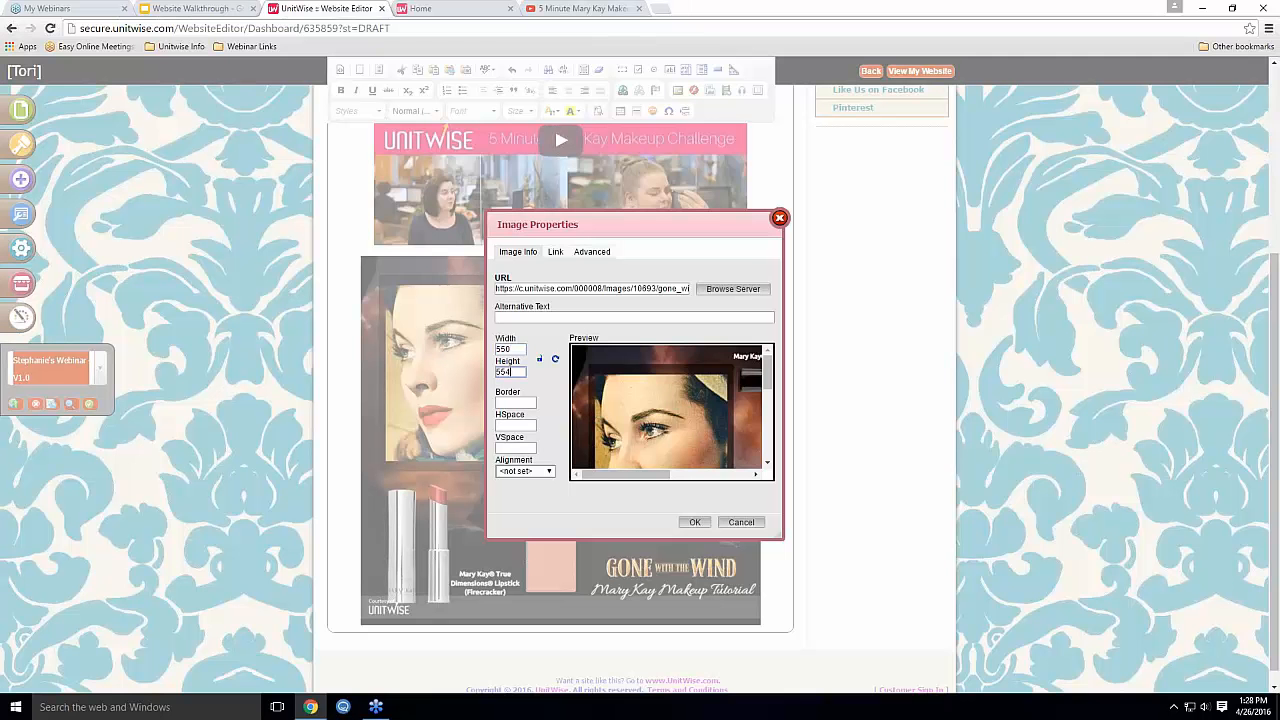
{"action": "left_click", "coordinate": [694, 523]}
Review the page layout and reselect the makeup tutorial image
{"action": "scroll", "coordinate": [700, 511], "scroll_direction": "down", "scroll_amount": 1}
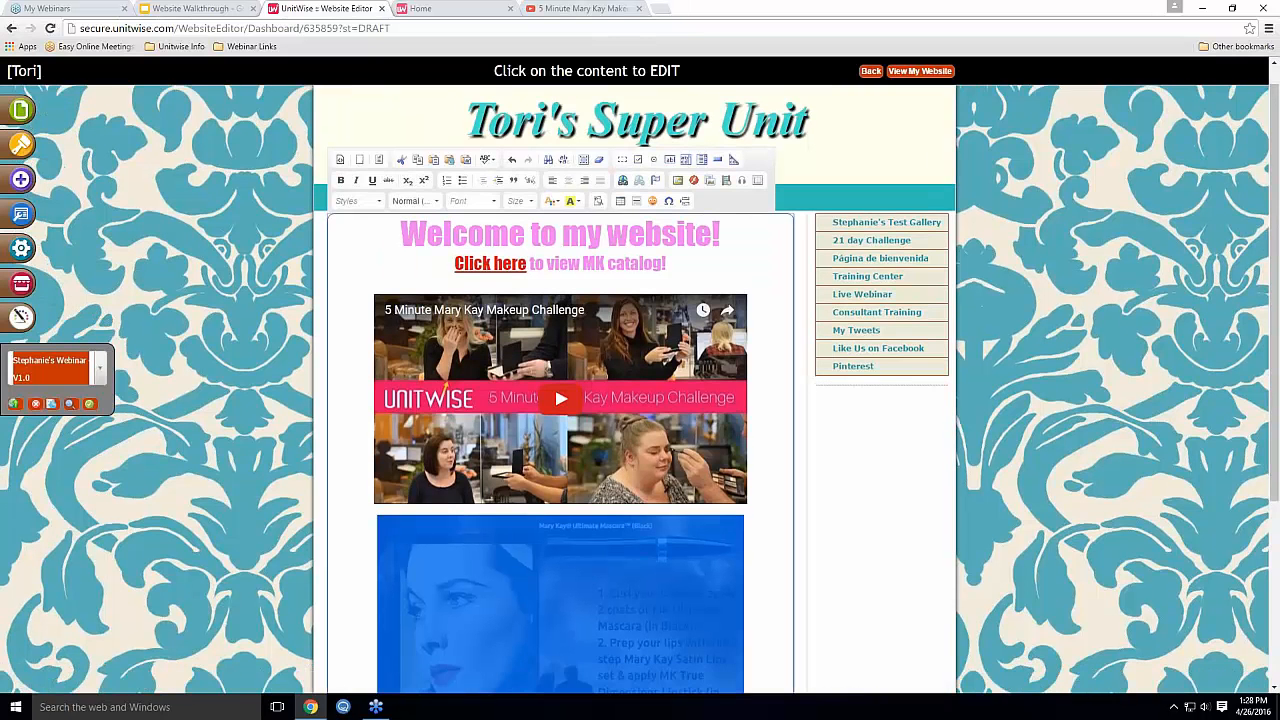
{"action": "left_click", "coordinate": [768, 505]}
{"action": "scroll", "coordinate": [768, 505], "scroll_direction": "down", "scroll_amount": 1}
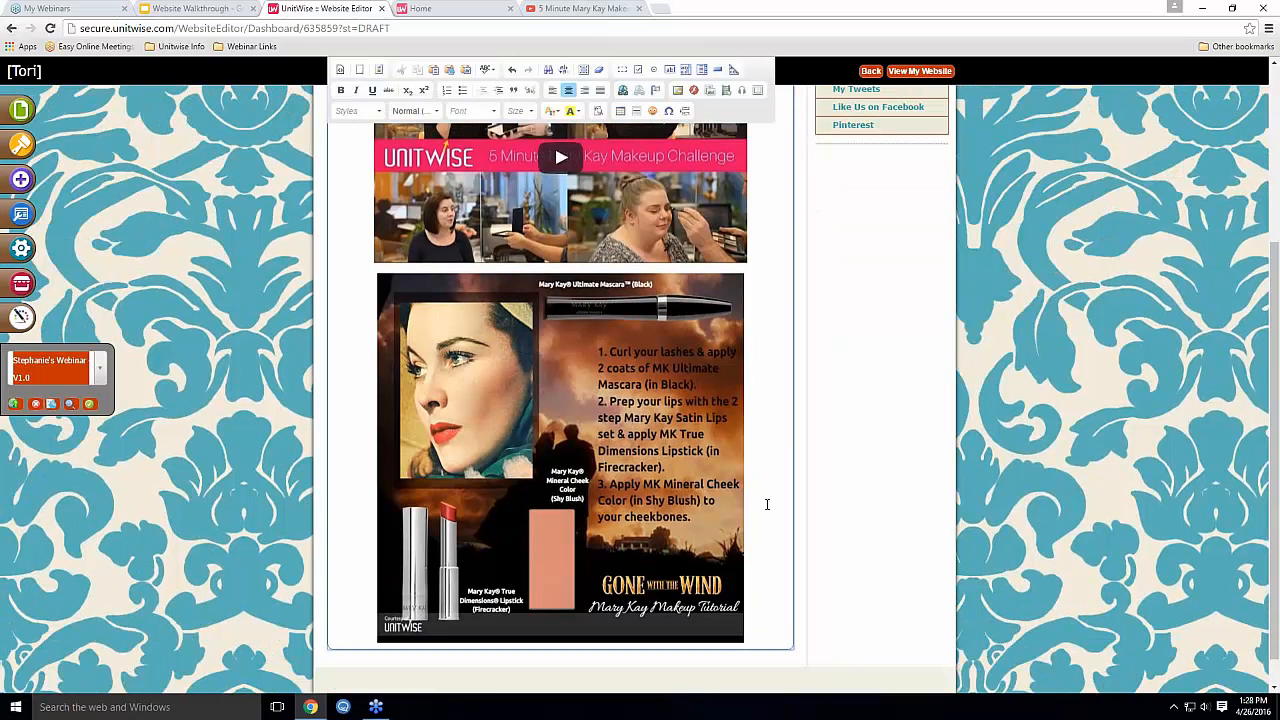
{"action": "scroll", "coordinate": [770, 495], "scroll_direction": "up", "scroll_amount": 1}
{"action": "scroll", "coordinate": [773, 489], "scroll_direction": "up", "scroll_amount": 1}
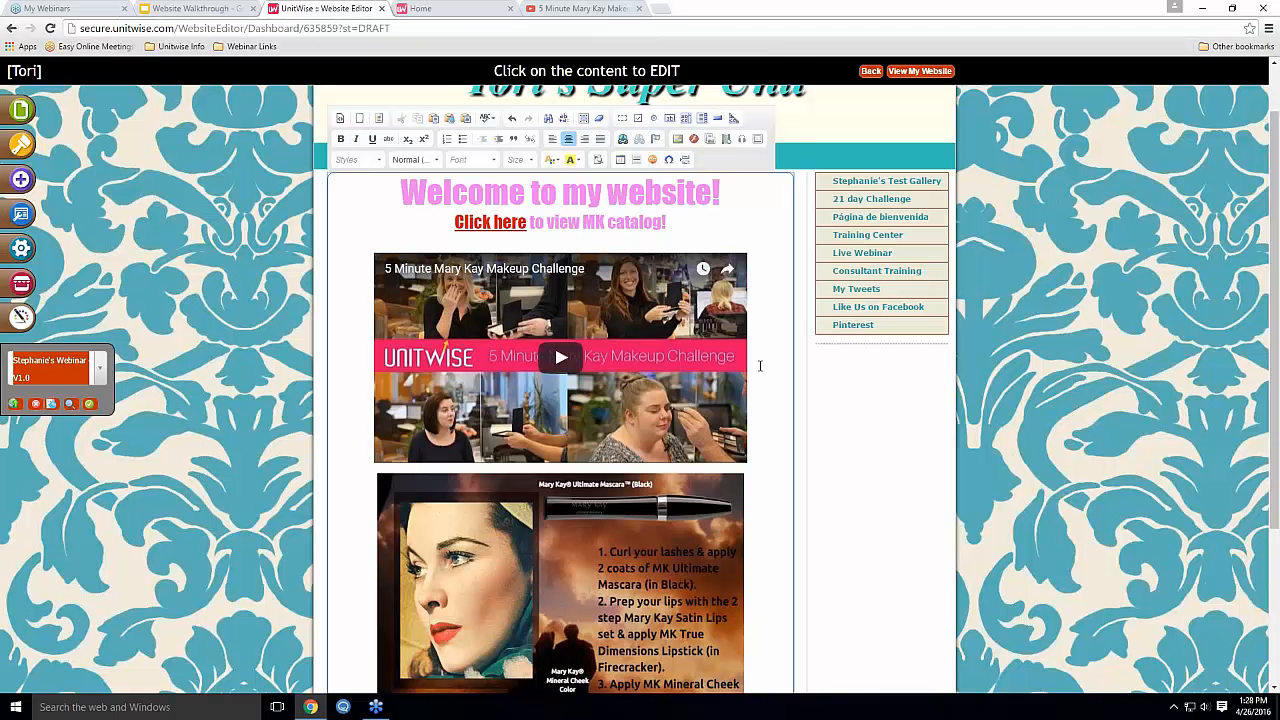
{"action": "scroll", "coordinate": [670, 487], "scroll_direction": "down", "scroll_amount": 3}
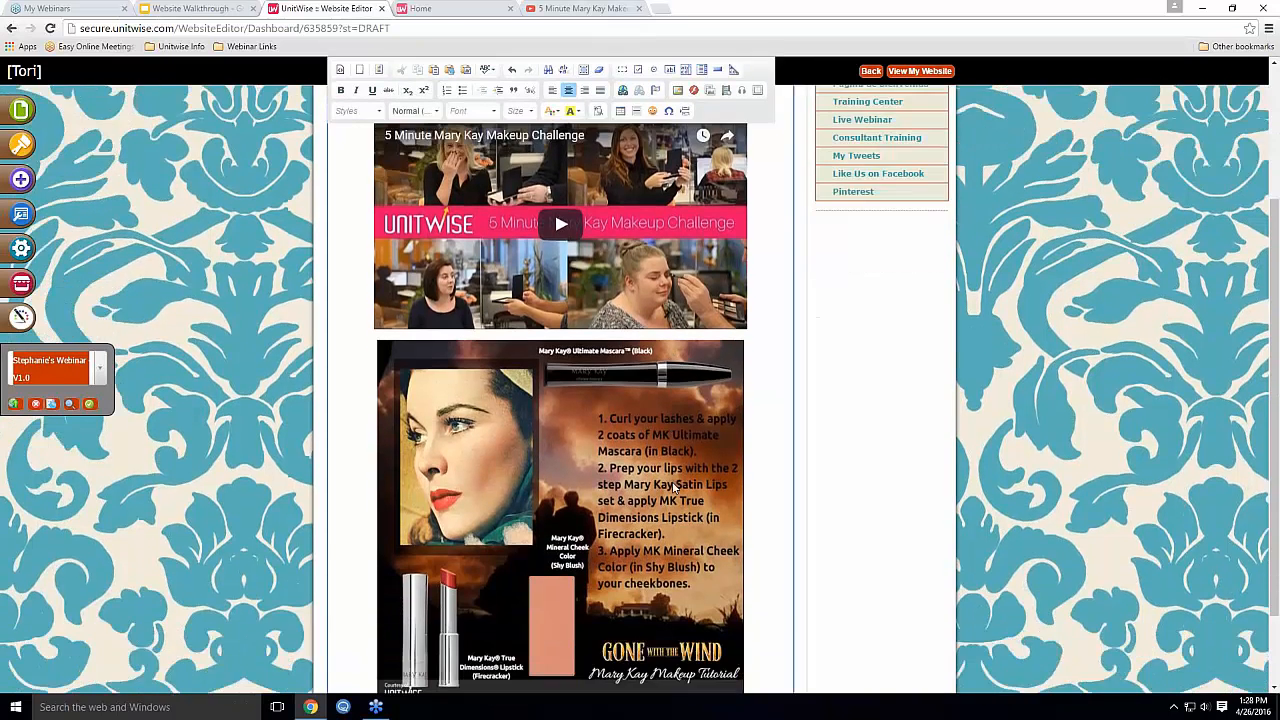
{"action": "scroll", "coordinate": [671, 464], "scroll_direction": "down", "scroll_amount": 1}
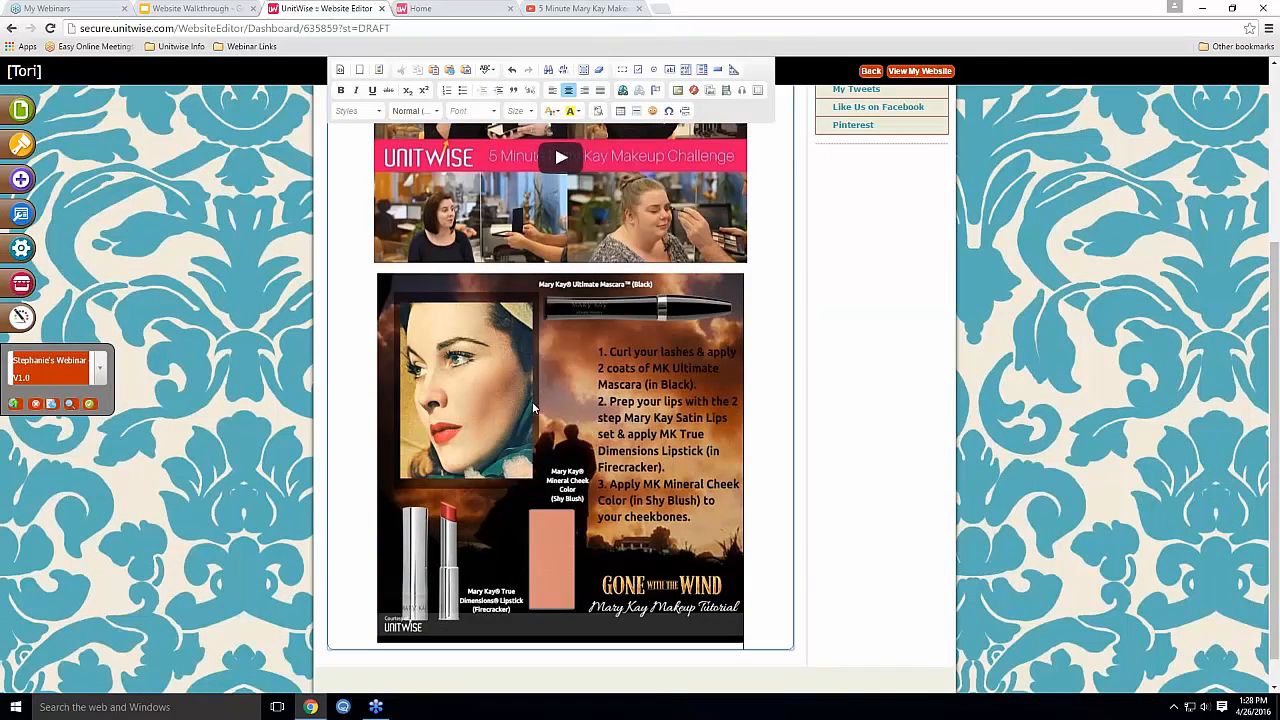
{"action": "left_click", "coordinate": [560, 388]}
{"action": "scroll", "coordinate": [560, 388], "scroll_direction": "up", "scroll_amount": 1}
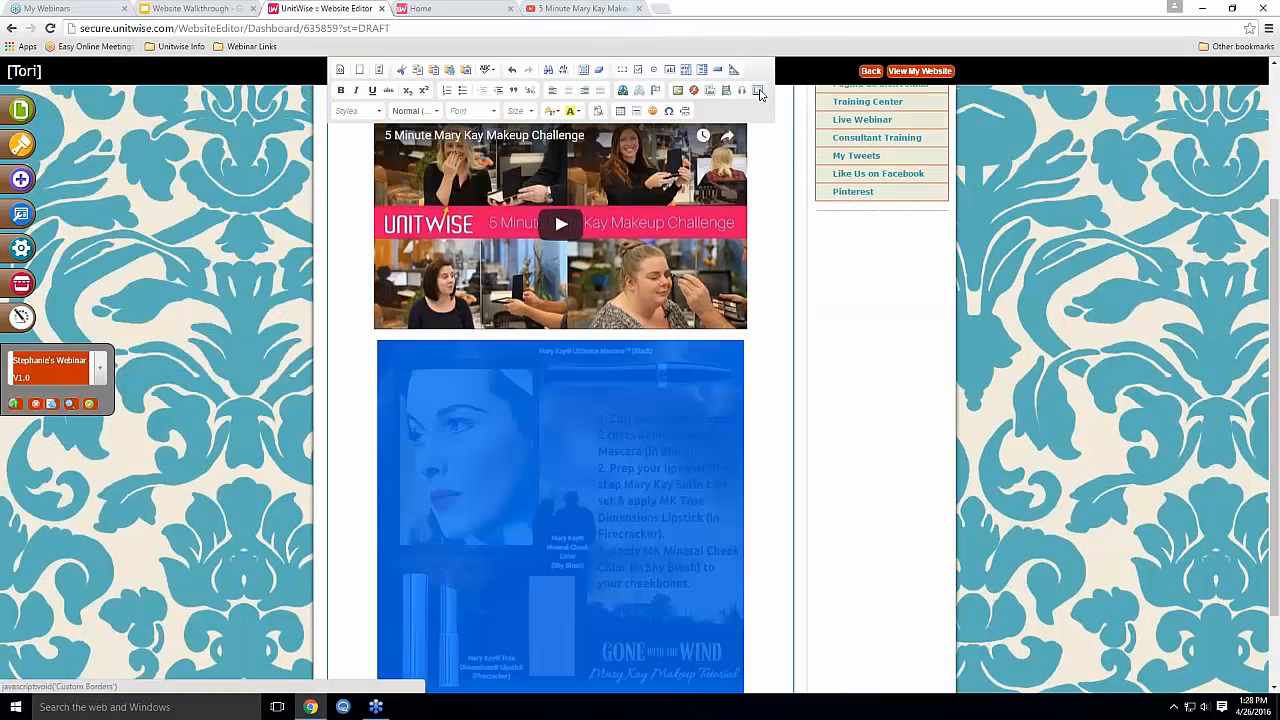
Browse the Custom Borders categories and add the blue Stars border box below the video
{"action": "left_click", "coordinate": [758, 91]}
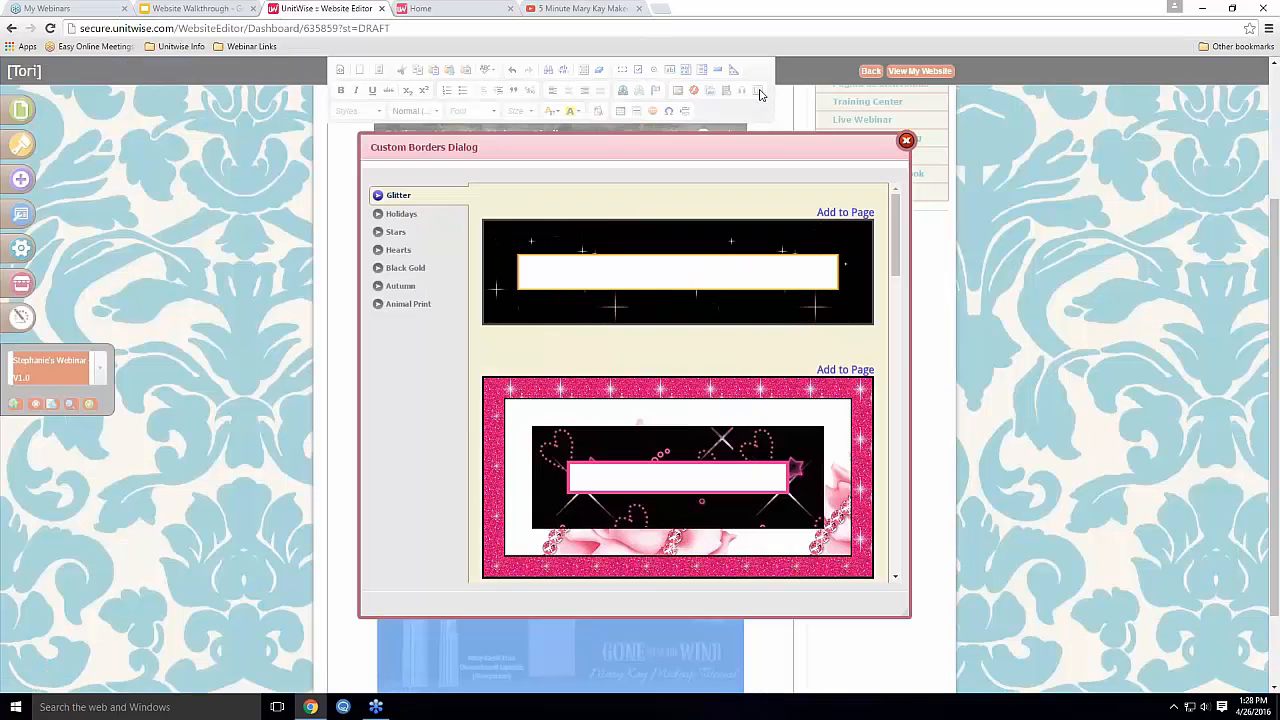
{"action": "left_click", "coordinate": [401, 213]}
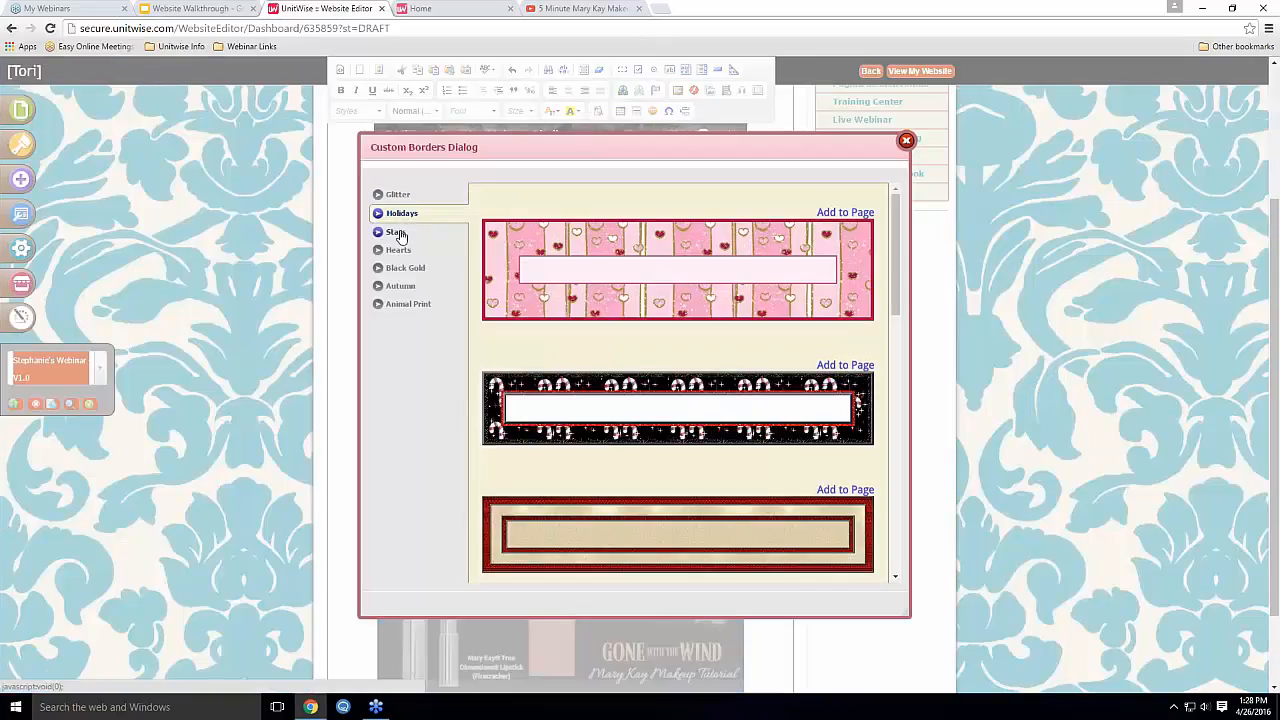
{"action": "left_click", "coordinate": [398, 233]}
{"action": "left_click", "coordinate": [399, 249]}
{"action": "left_click", "coordinate": [404, 267]}
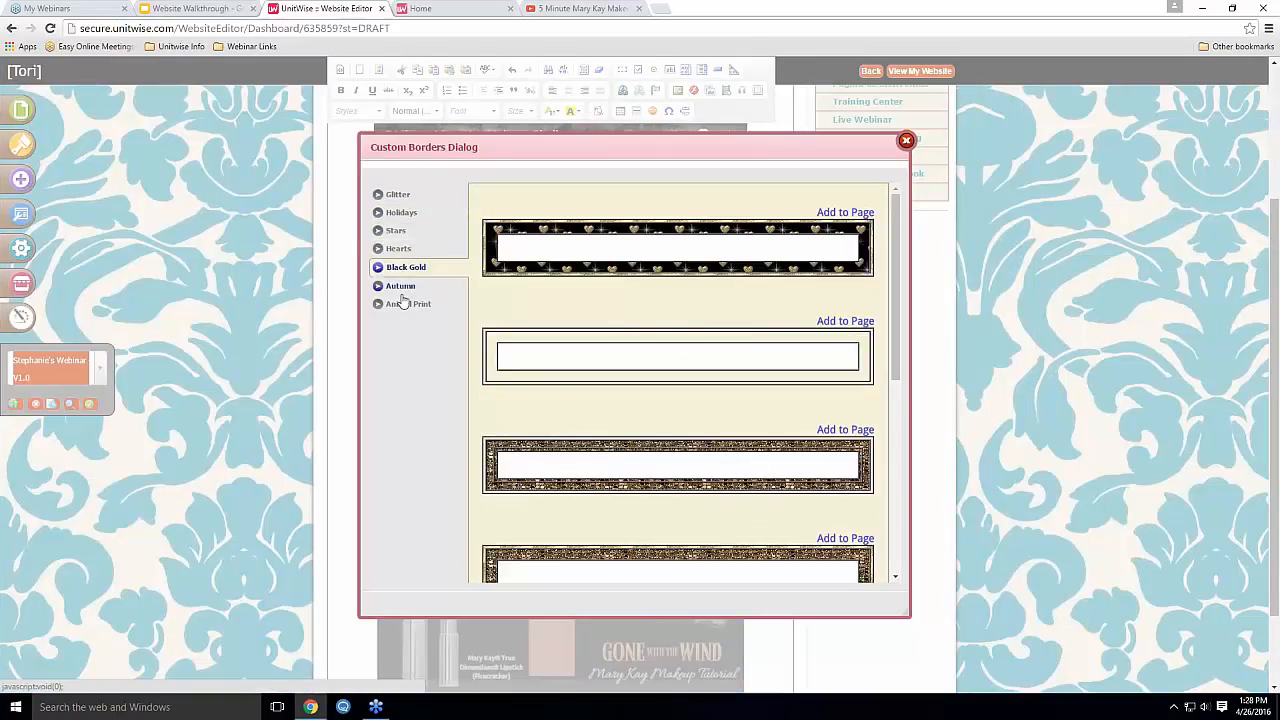
{"action": "left_click", "coordinate": [401, 286]}
{"action": "left_click", "coordinate": [404, 300]}
{"action": "left_click", "coordinate": [407, 267]}
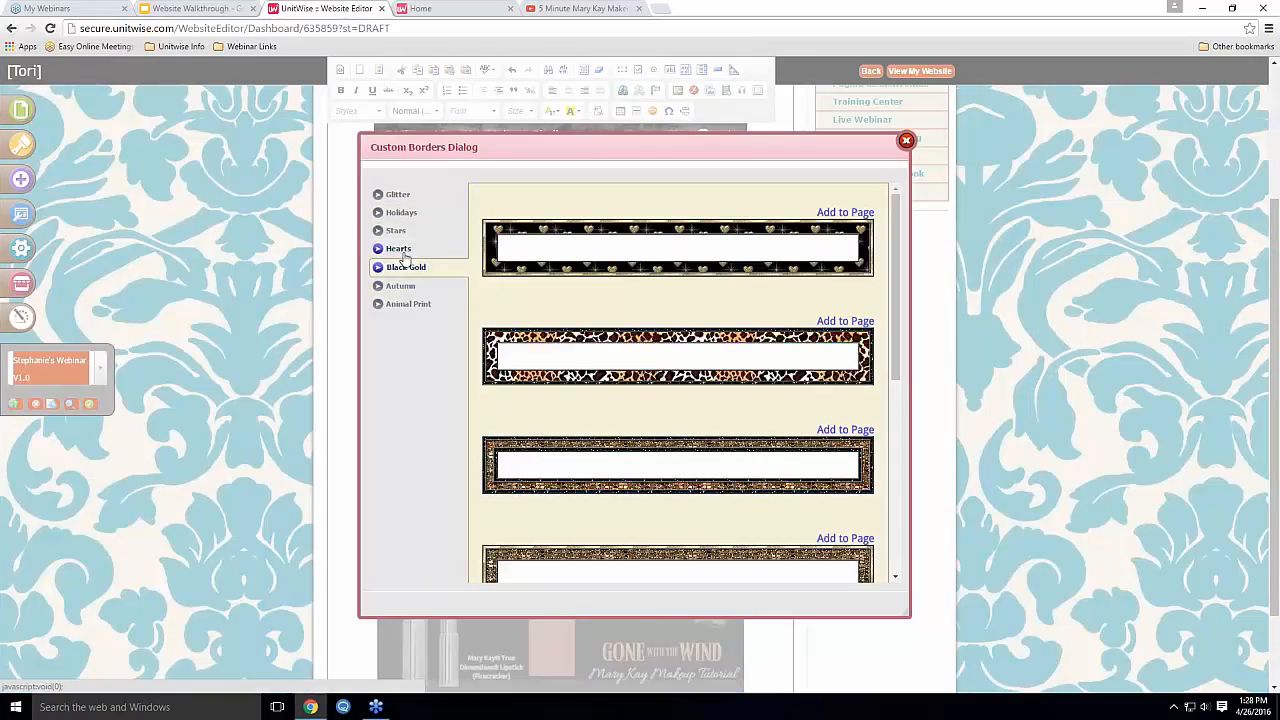
{"action": "left_click", "coordinate": [401, 249]}
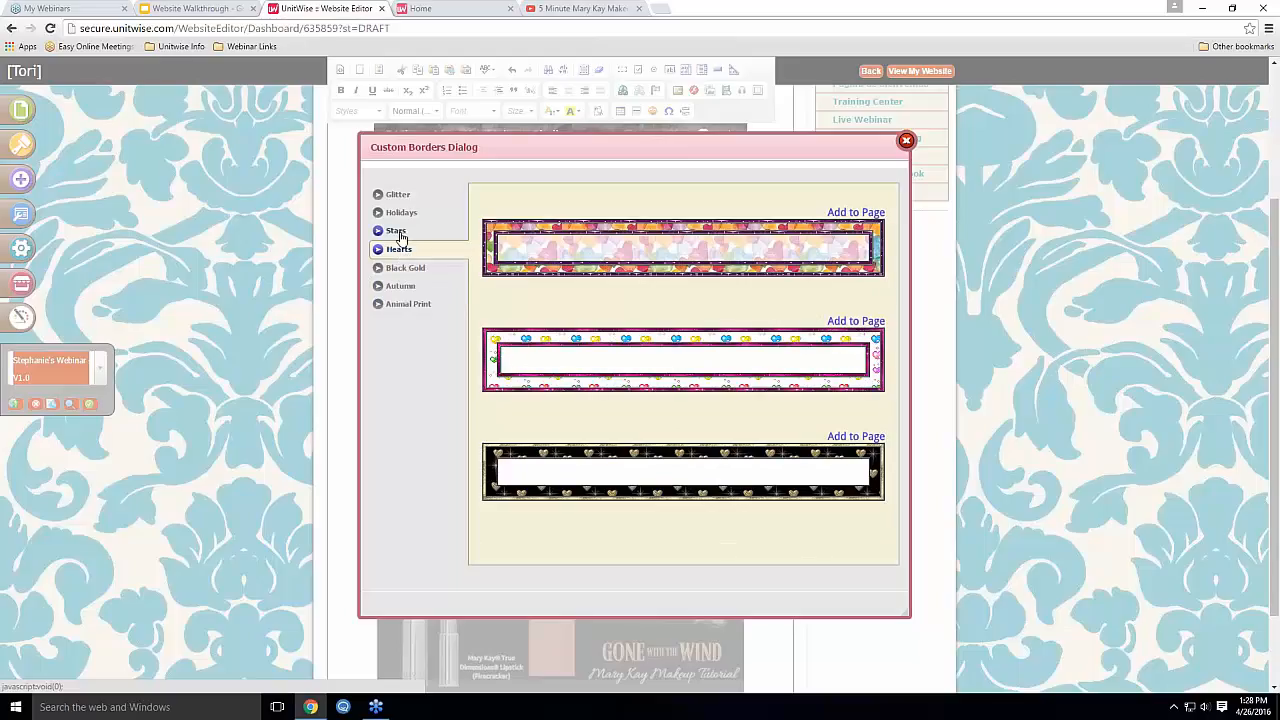
{"action": "left_click", "coordinate": [399, 234]}
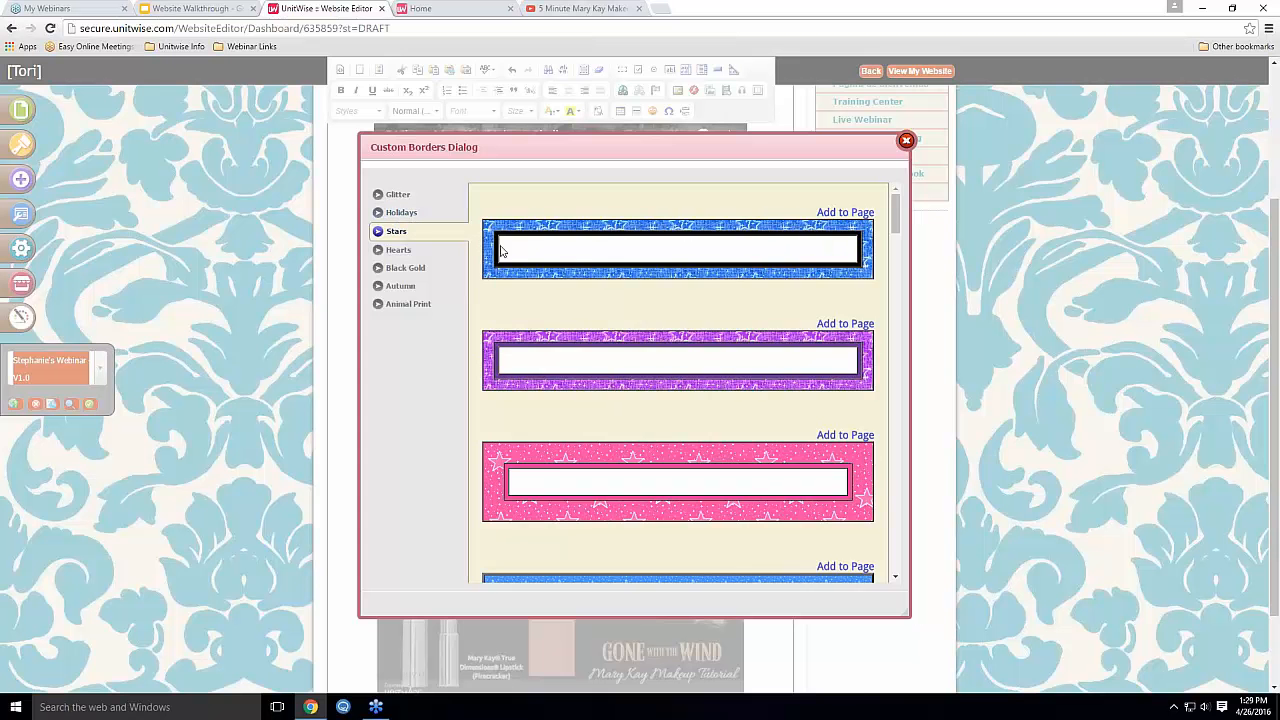
{"action": "left_click", "coordinate": [850, 213]}
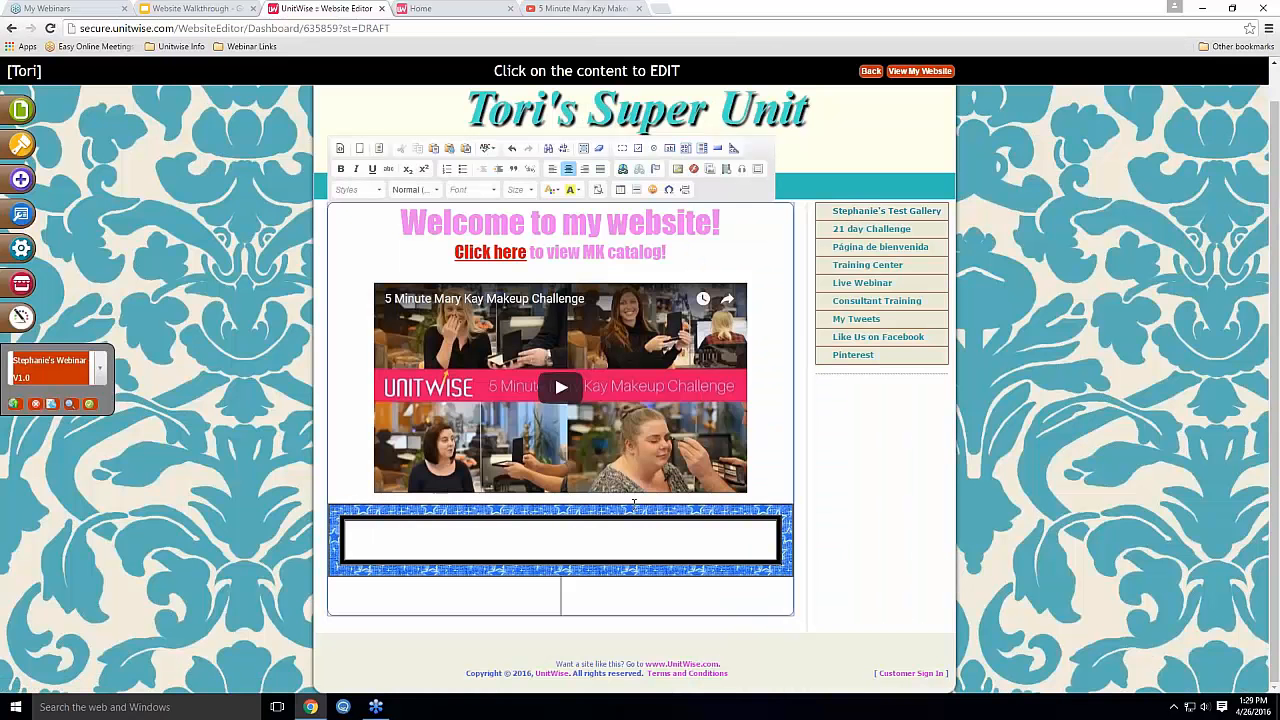
{"action": "left_click", "coordinate": [557, 543]}
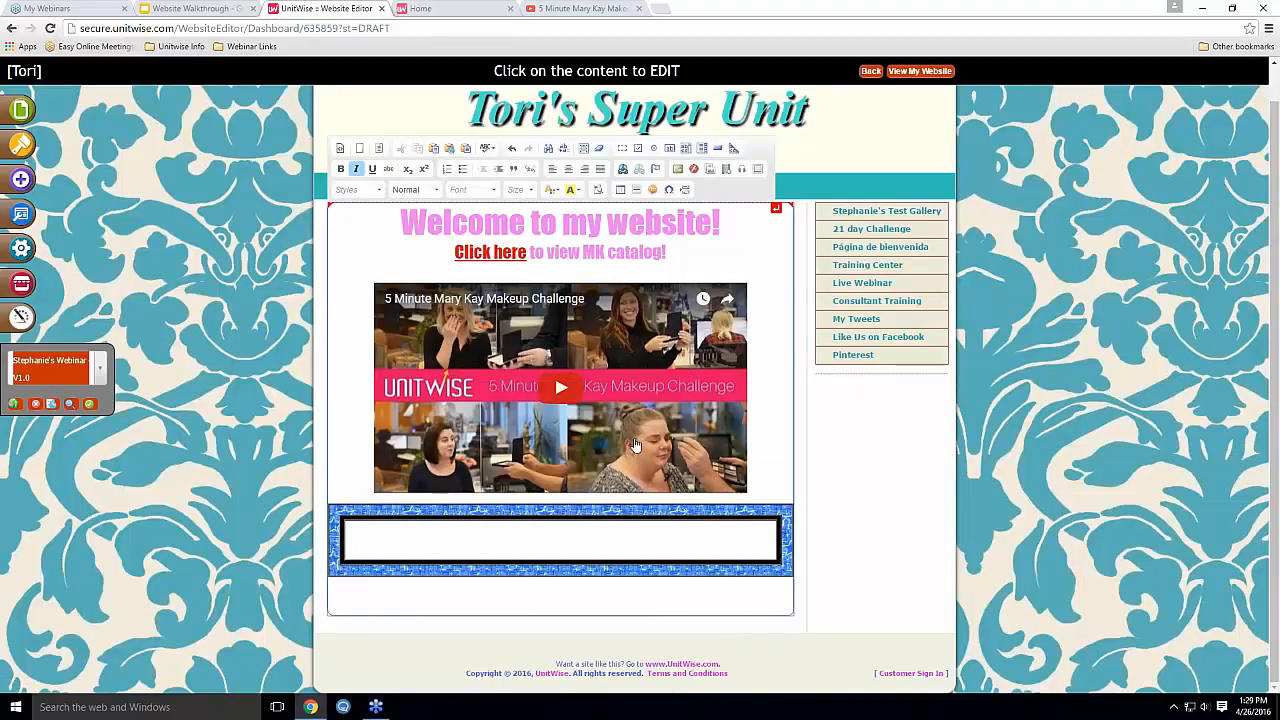
Test typing inside the star border box, then place the cursor on the line below the image
{"action": "type", "text": "SDklfsgj"}
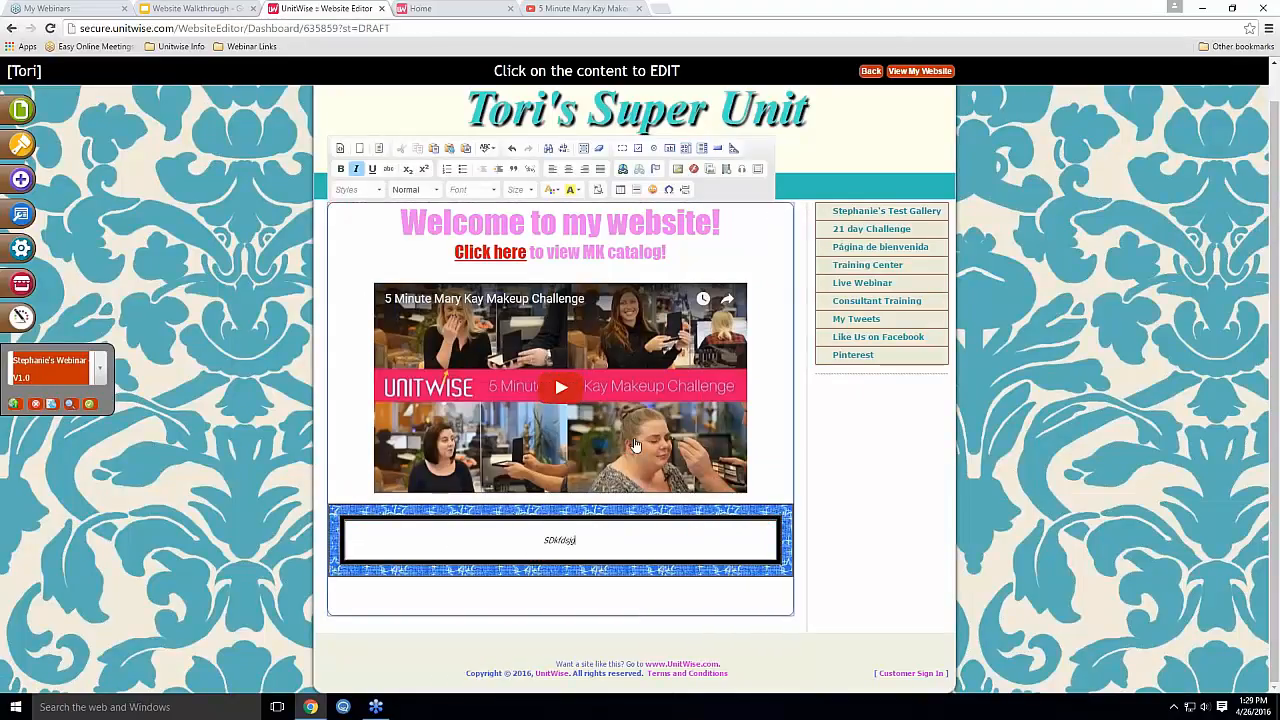
{"action": "key", "text": "BackSpace"}
{"action": "key", "text": "BackSpace"}
{"action": "key", "text": "BackSpace"}
{"action": "key", "text": "BackSpace"}
{"action": "key", "text": "BackSpace"}
{"action": "key", "text": "BackSpace"}
{"action": "key", "text": "BackSpace"}
{"action": "key", "text": "BackSpace"}
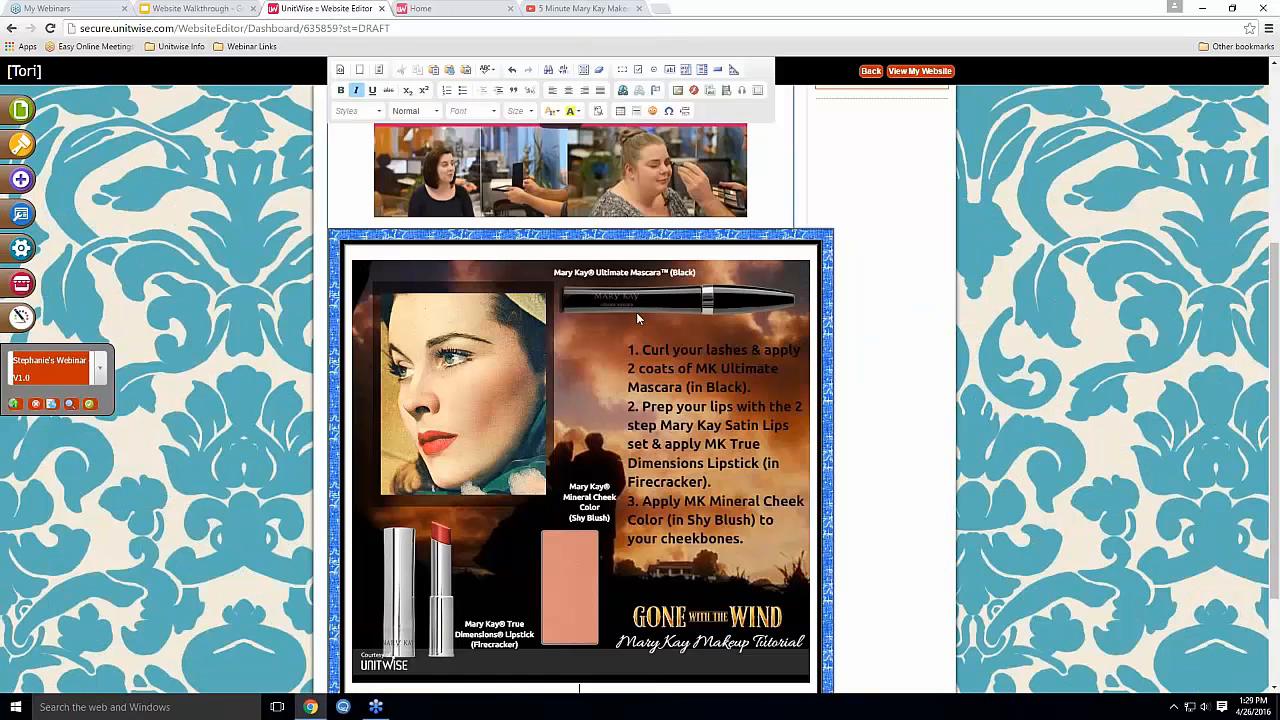
{"action": "scroll", "coordinate": [636, 312], "scroll_direction": "down", "scroll_amount": 3}
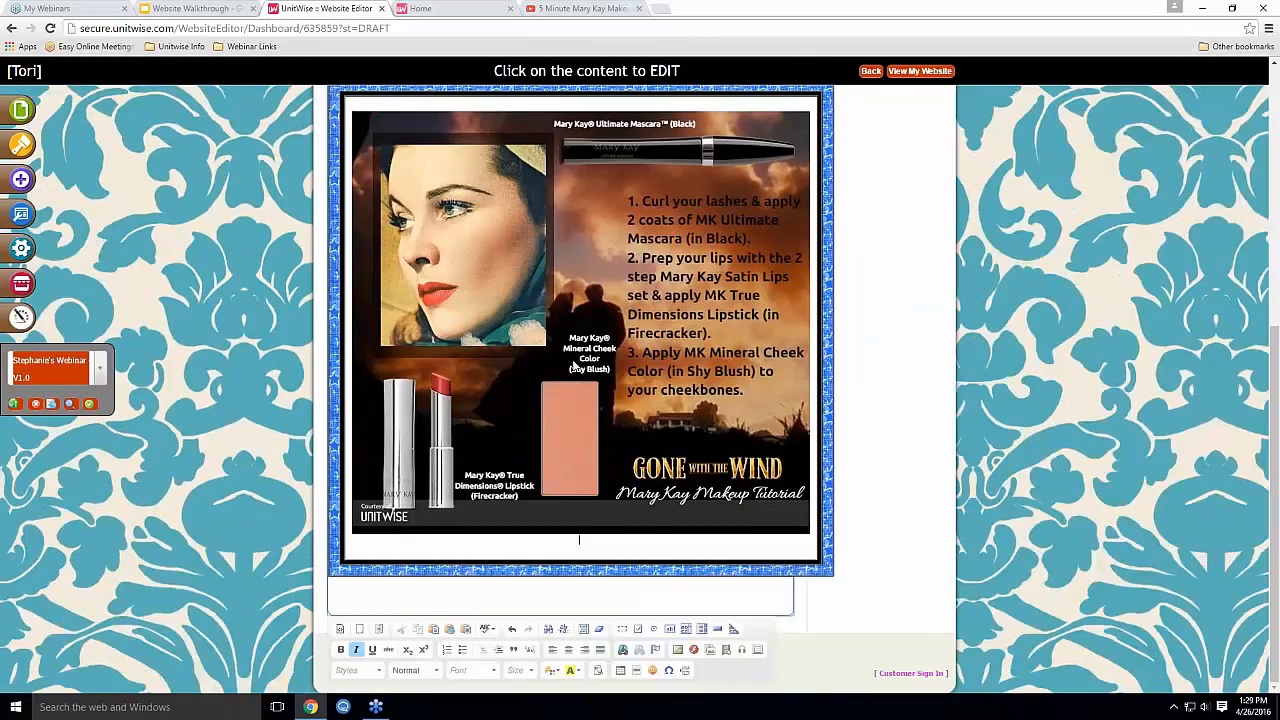
{"action": "left_click", "coordinate": [481, 600]}
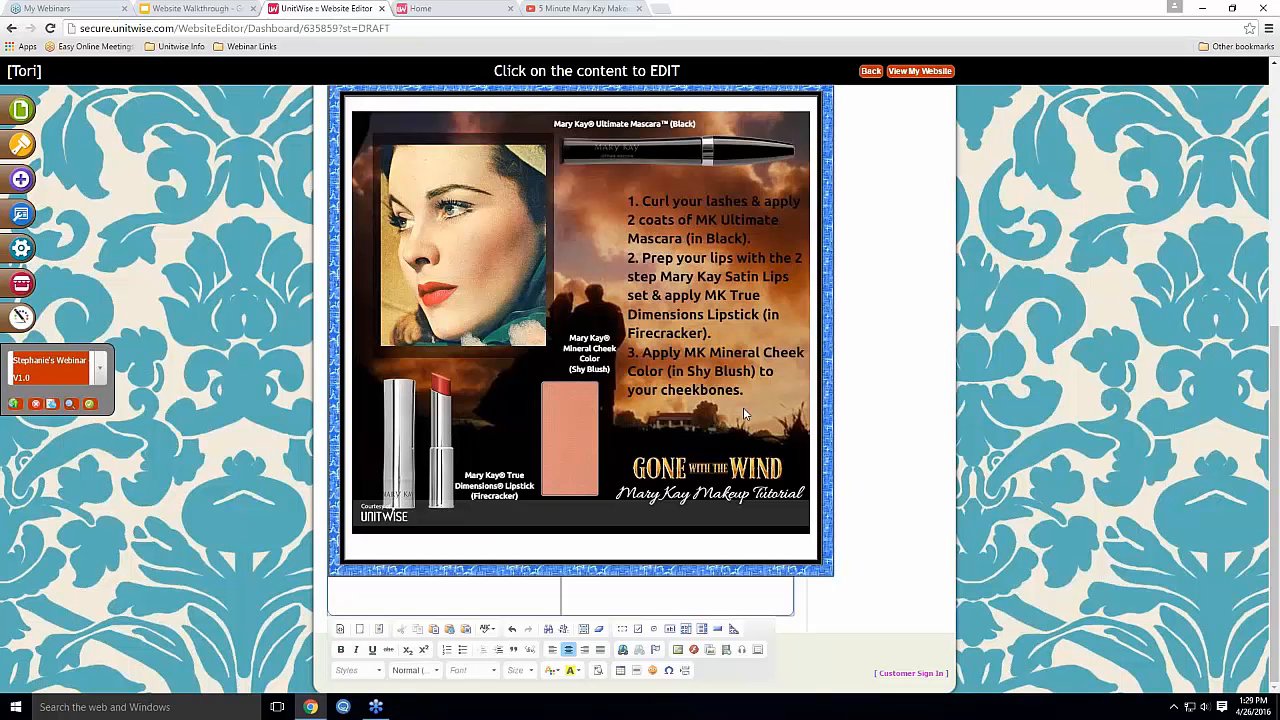
Change the bordered image's width from 687 to 550 pixels
{"action": "double_click", "coordinate": [542, 287]}
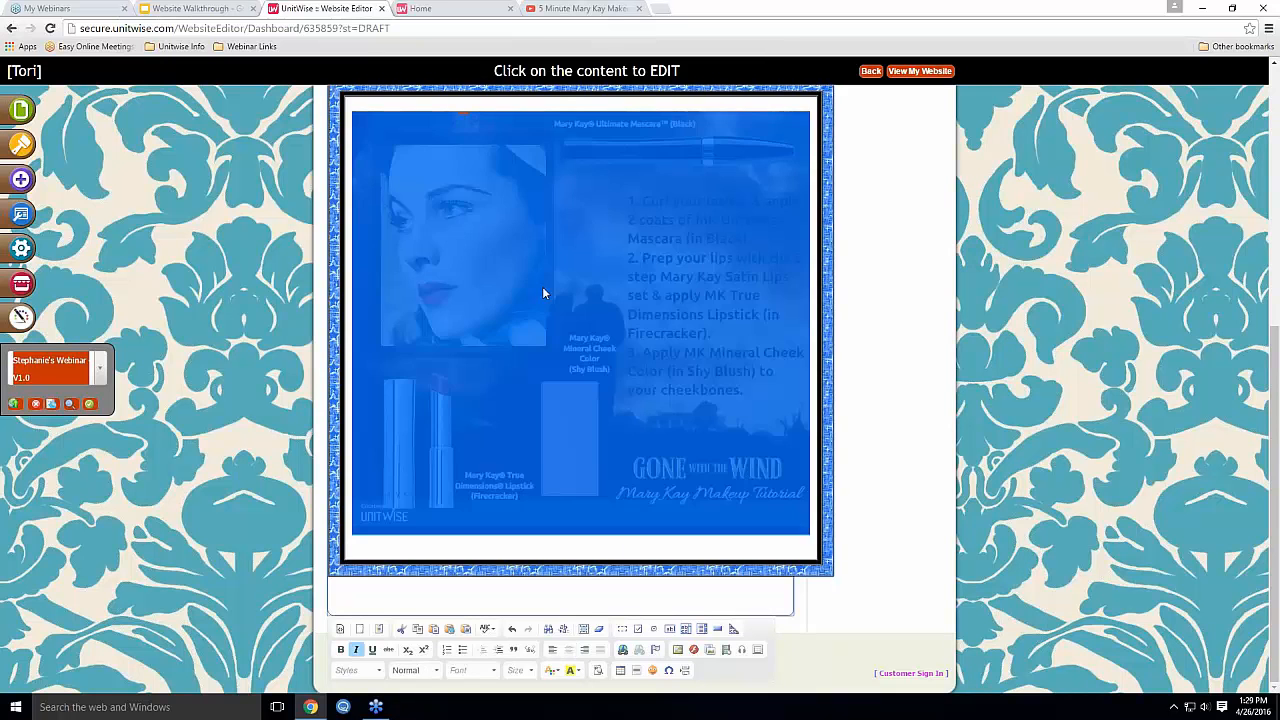
{"action": "double_click", "coordinate": [510, 348]}
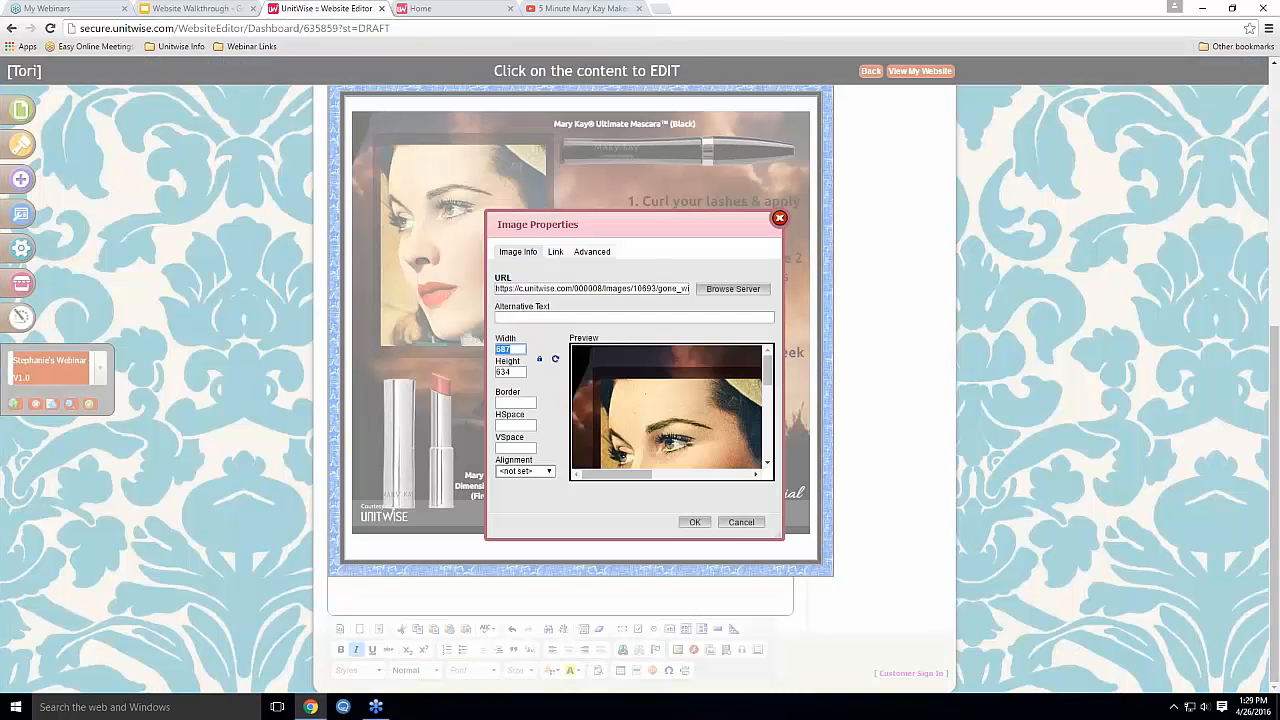
{"action": "type", "text": "550"}
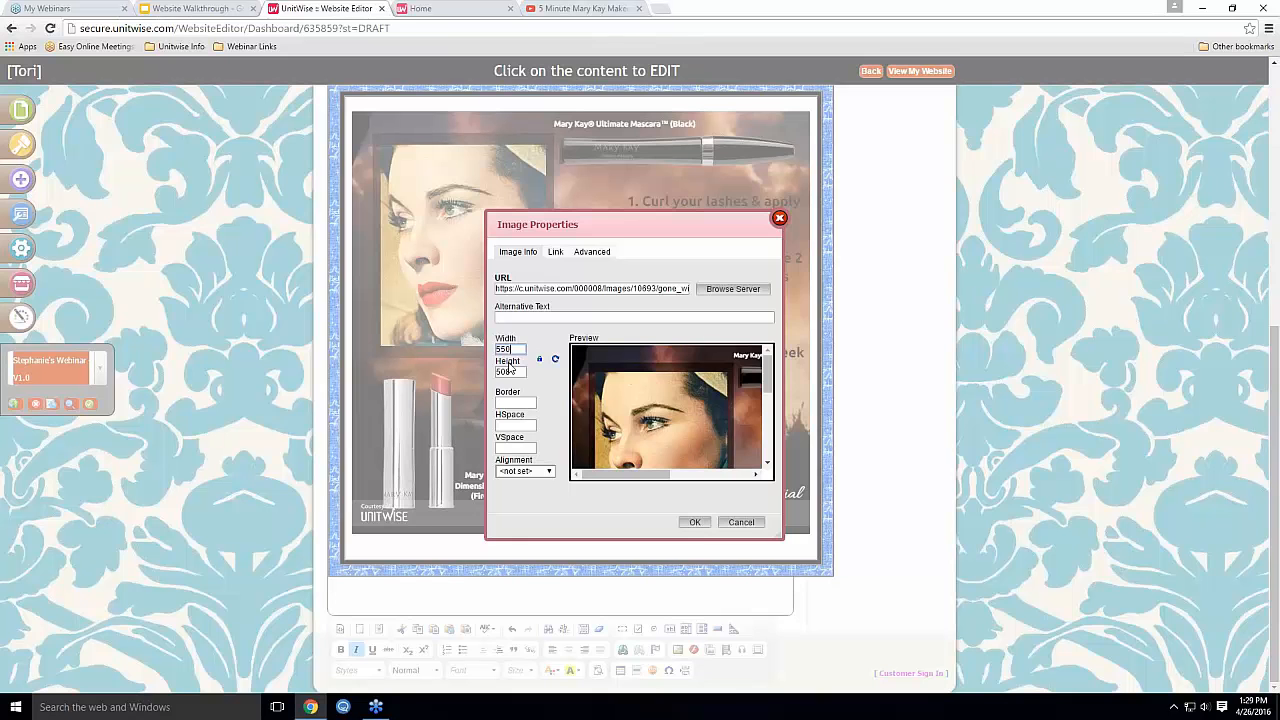
{"action": "left_click", "coordinate": [695, 522]}
{"action": "scroll", "coordinate": [773, 462], "scroll_direction": "down", "scroll_amount": 1}
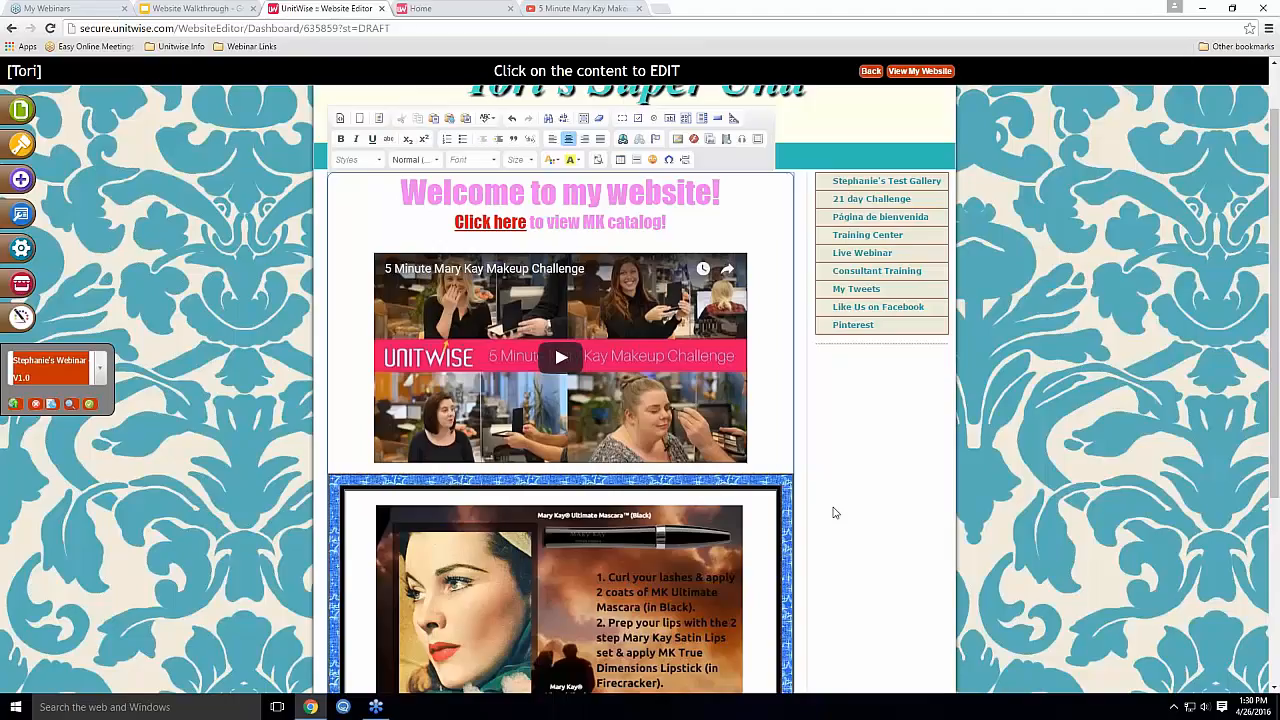
Publish the webinar page, confirm, and apply it as the current version V1.1
{"action": "left_click", "coordinate": [16, 405]}
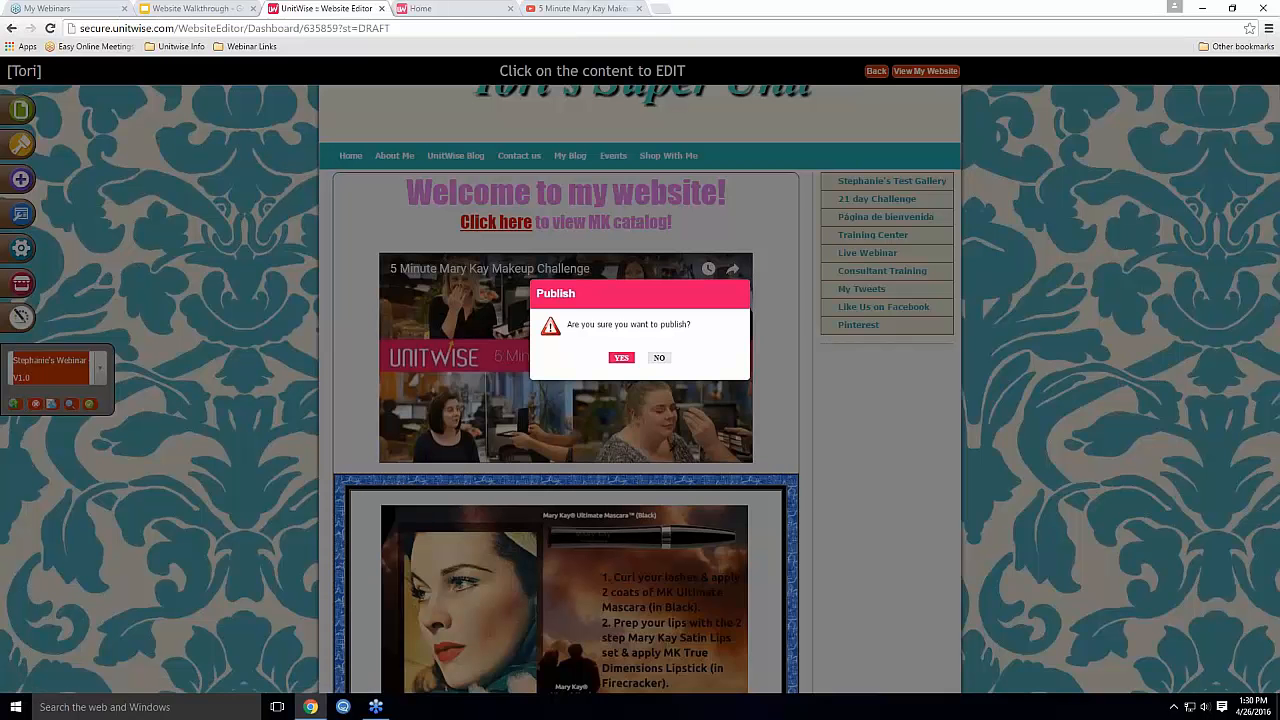
{"action": "left_click", "coordinate": [621, 357]}
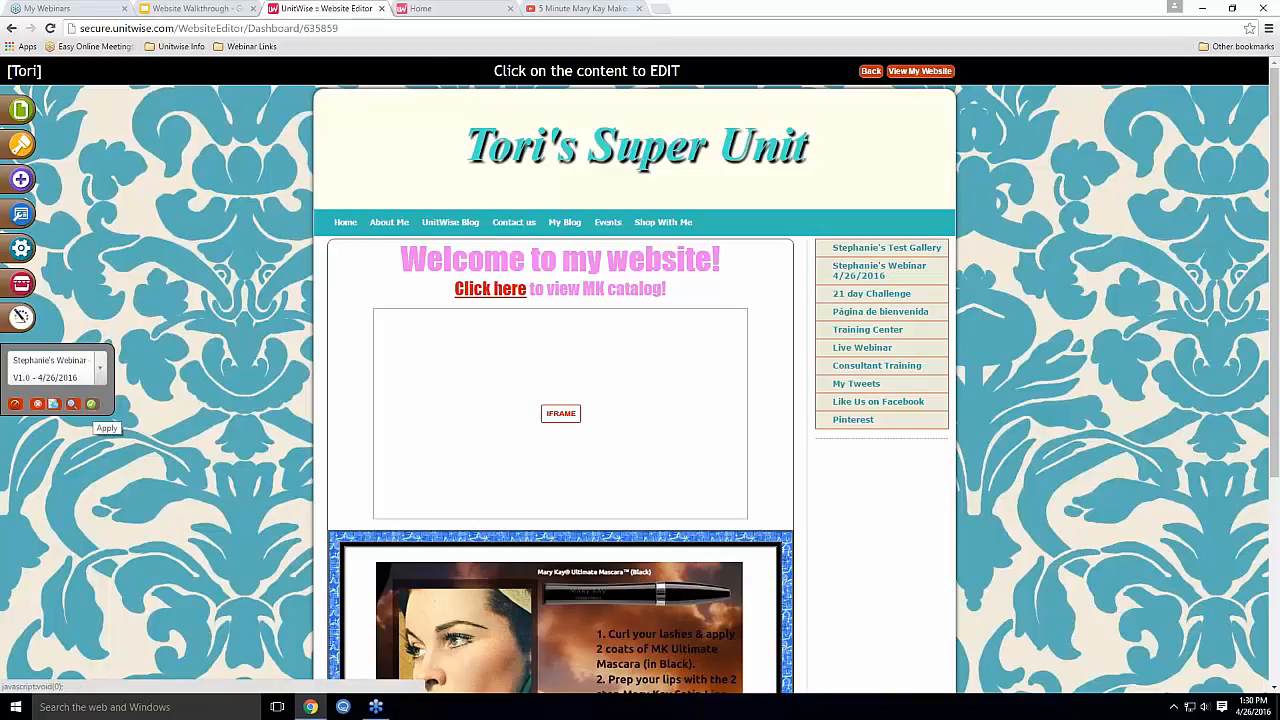
{"action": "left_click", "coordinate": [91, 404]}
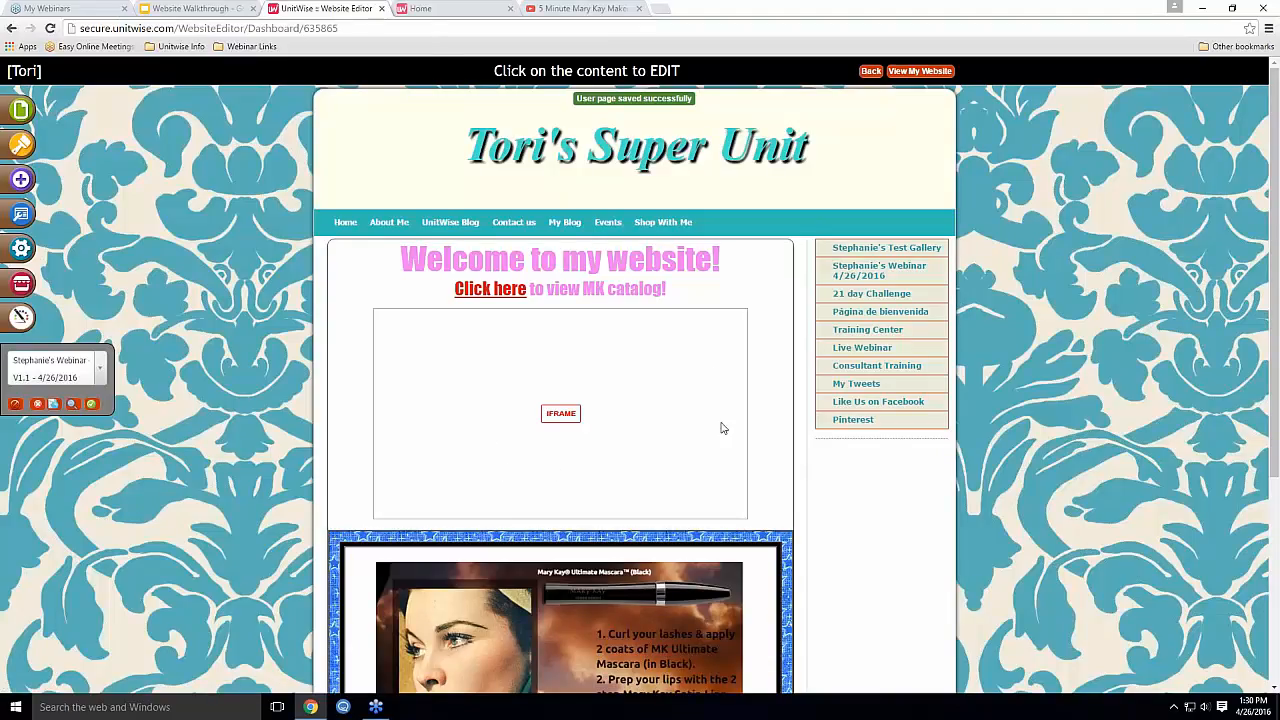
Reload the live home page, view the published webinar page, and return to the editor
{"action": "left_click", "coordinate": [475, 8]}
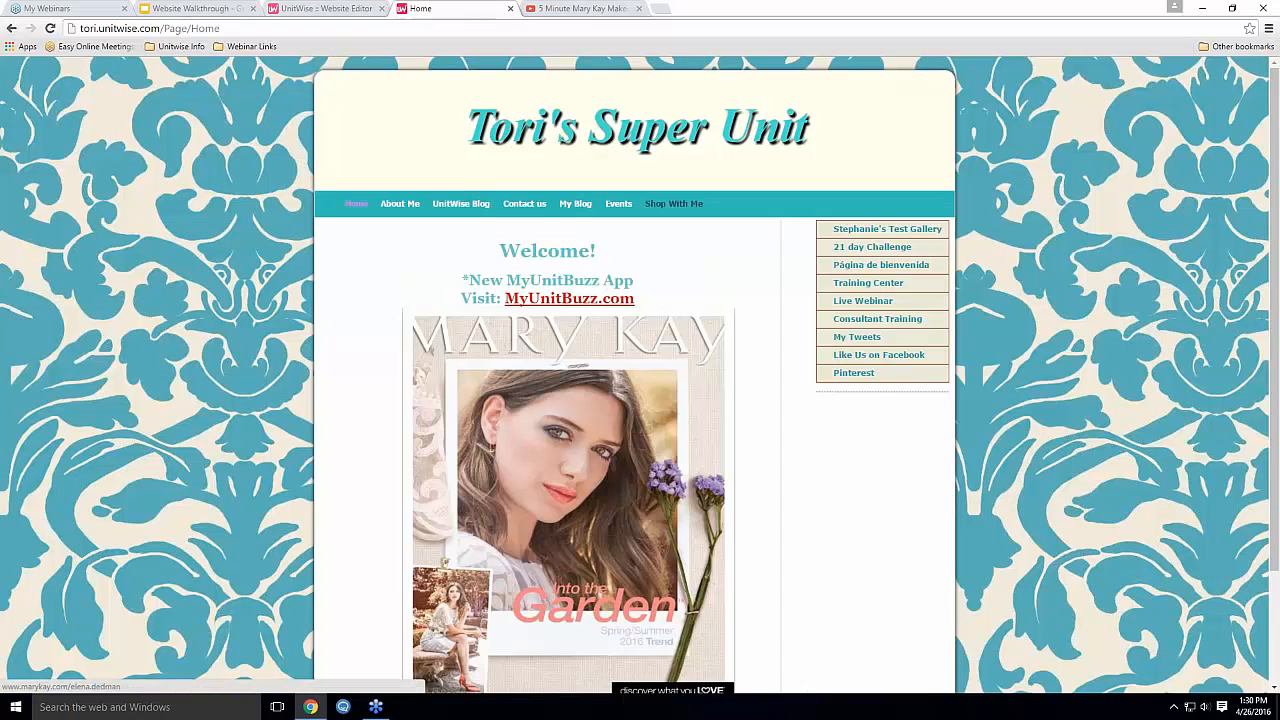
{"action": "key", "text": "F5"}
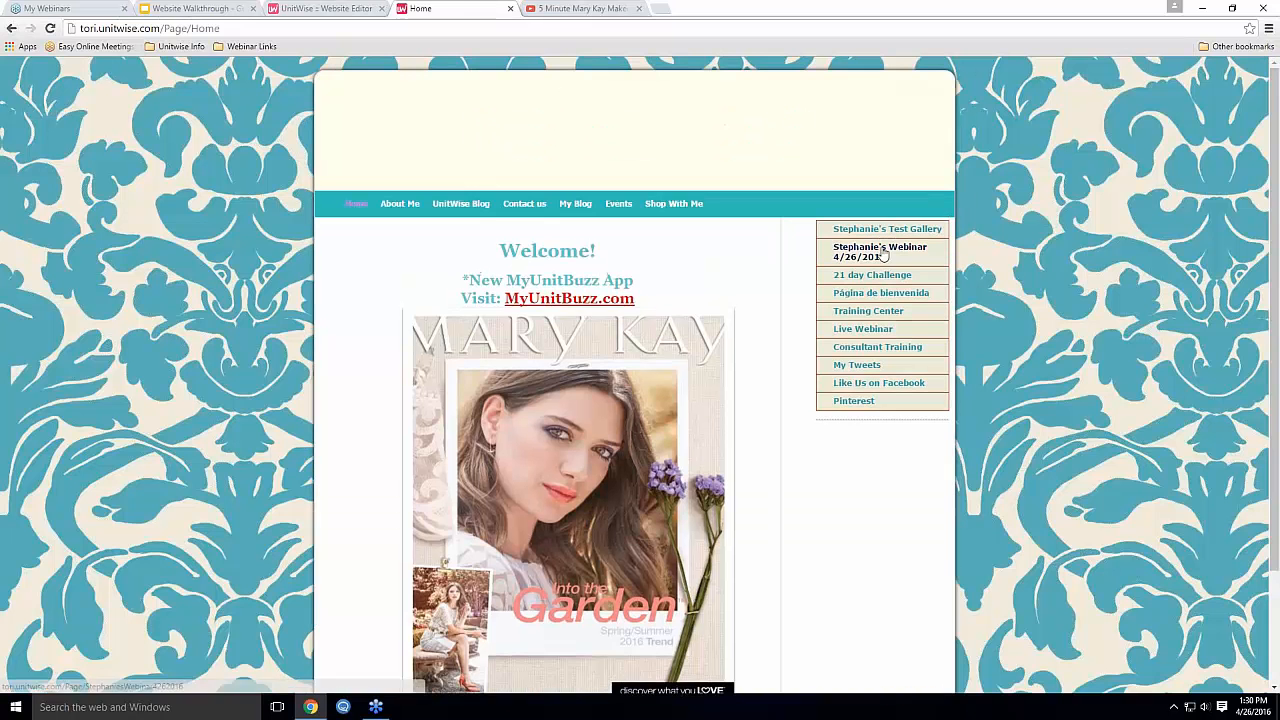
{"action": "left_click", "coordinate": [874, 257]}
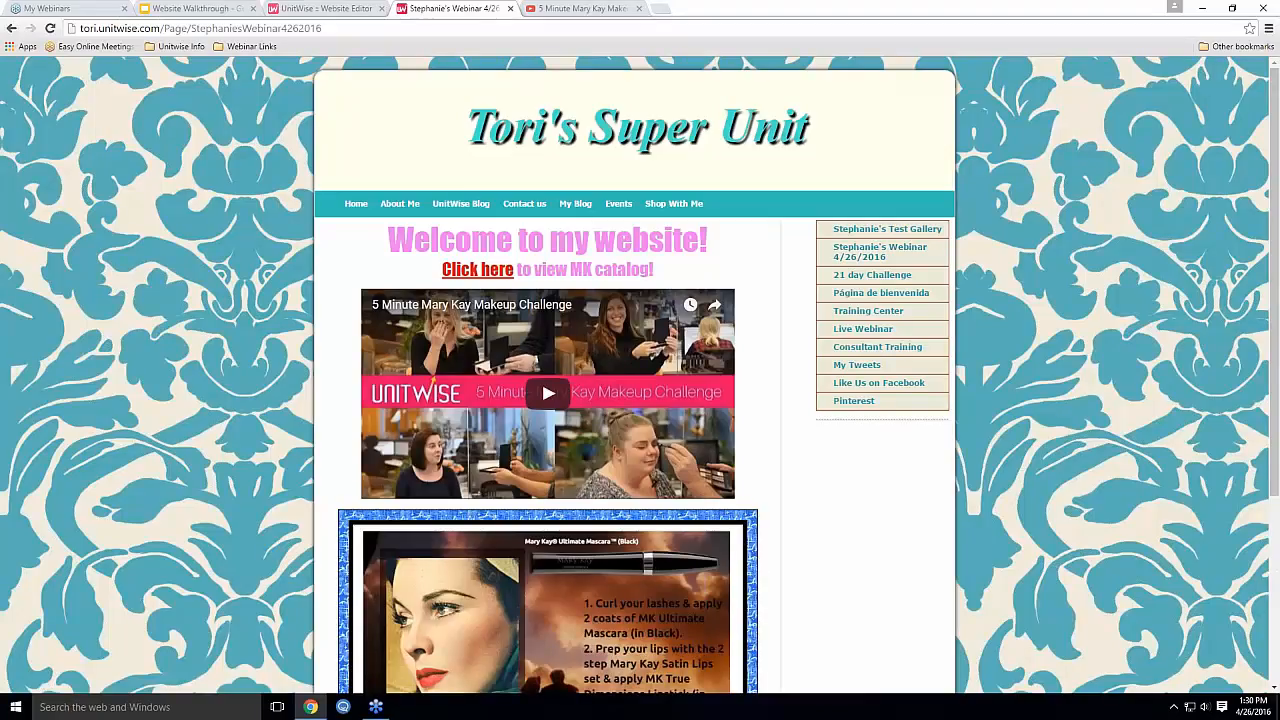
{"action": "left_click", "coordinate": [345, 10]}
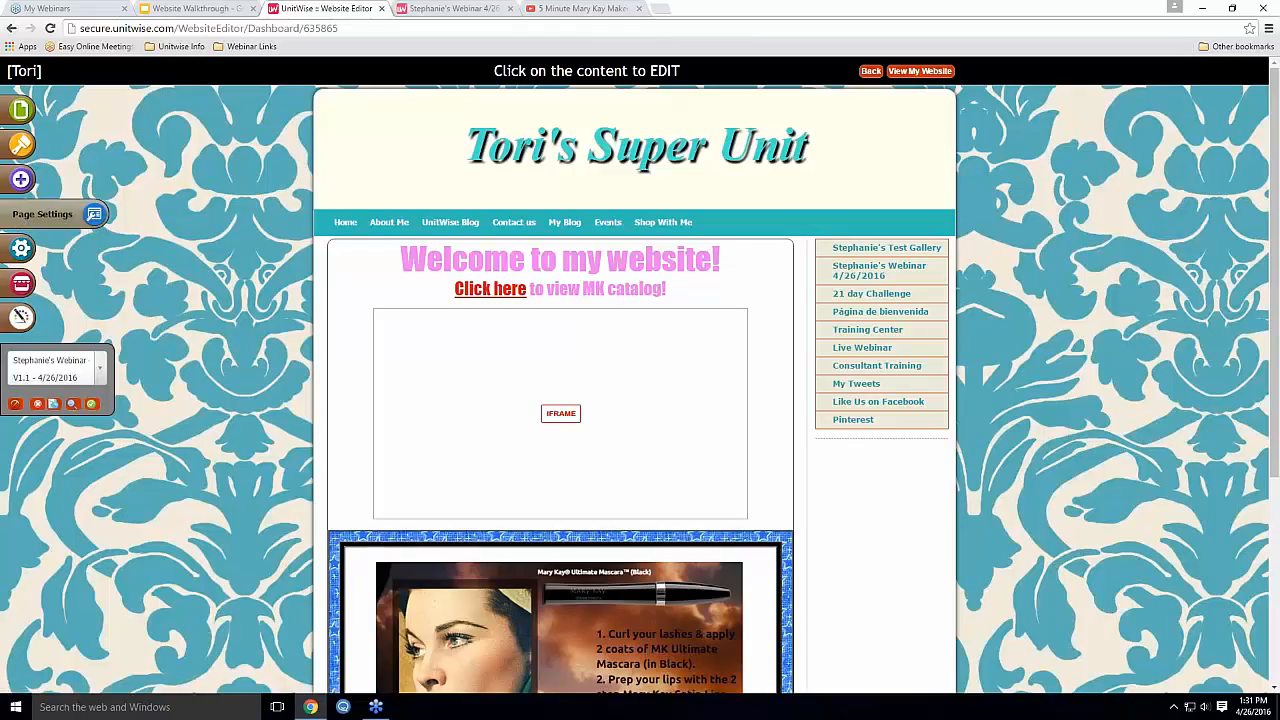
In Page Settings for the webinar page, remove the date from the Page Name
{"action": "left_click", "coordinate": [33, 220]}
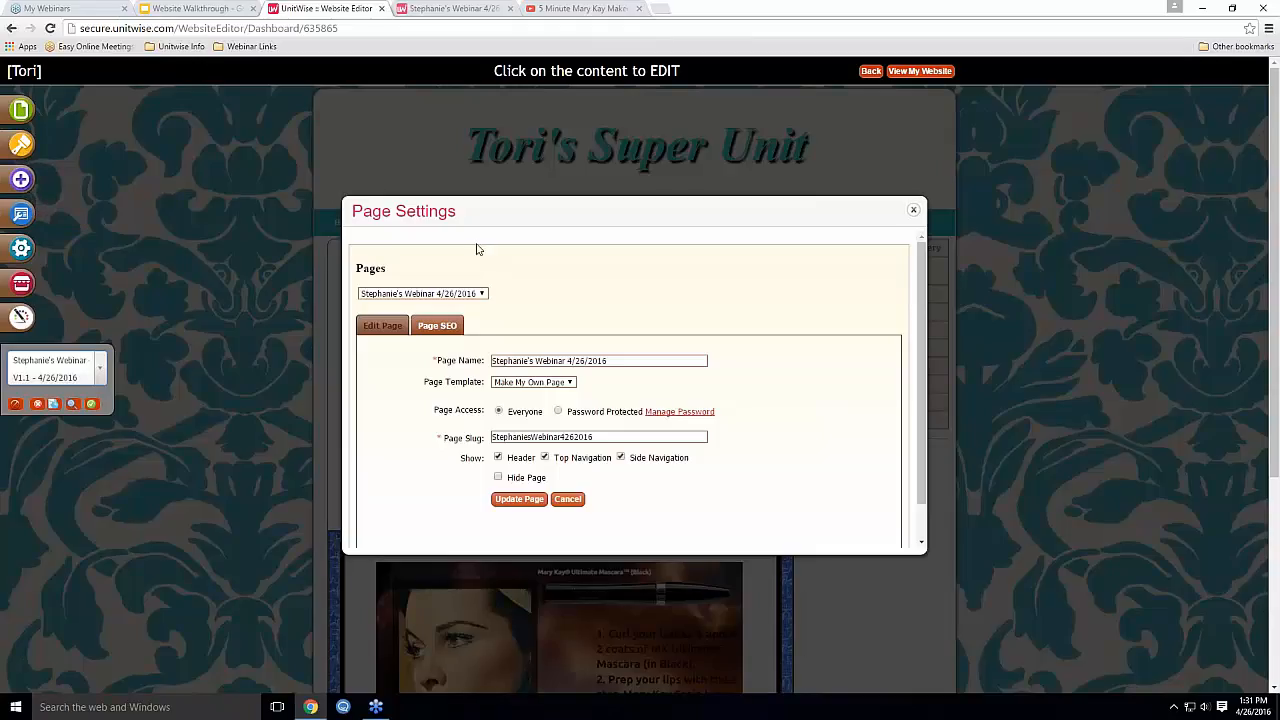
{"action": "left_click", "coordinate": [451, 295]}
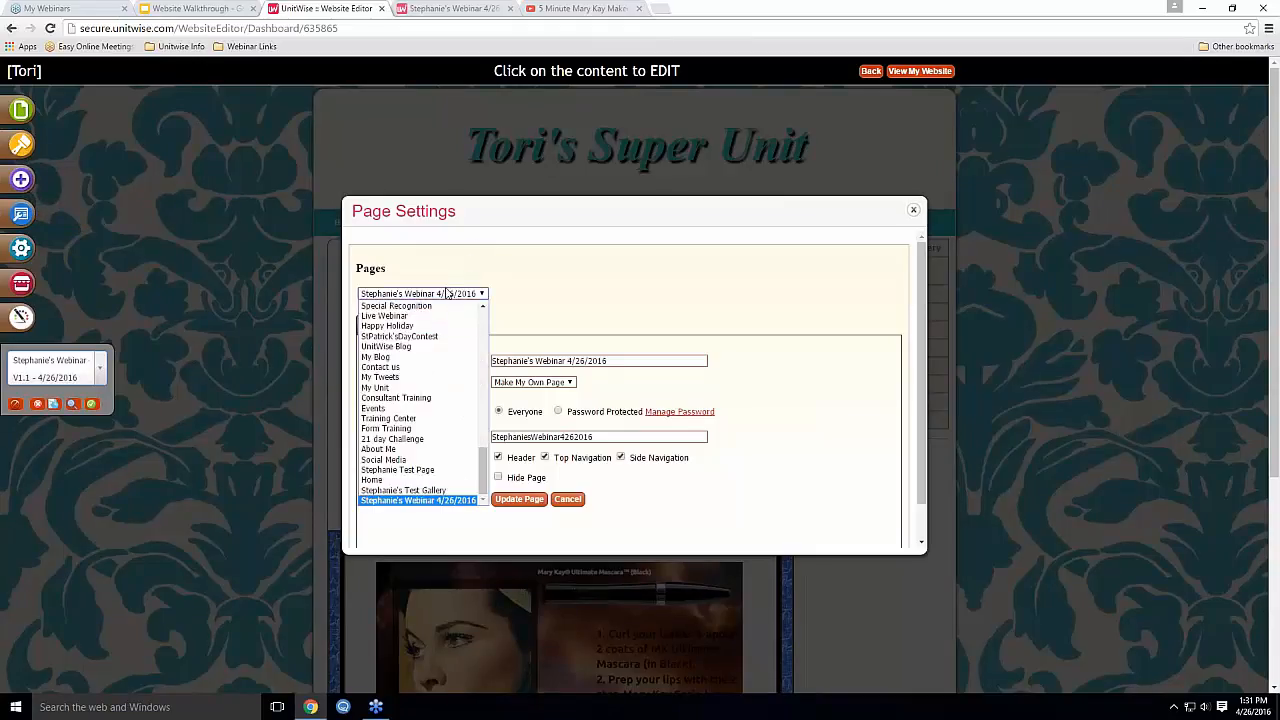
{"action": "scroll", "coordinate": [428, 421], "scroll_direction": "up", "scroll_amount": 6}
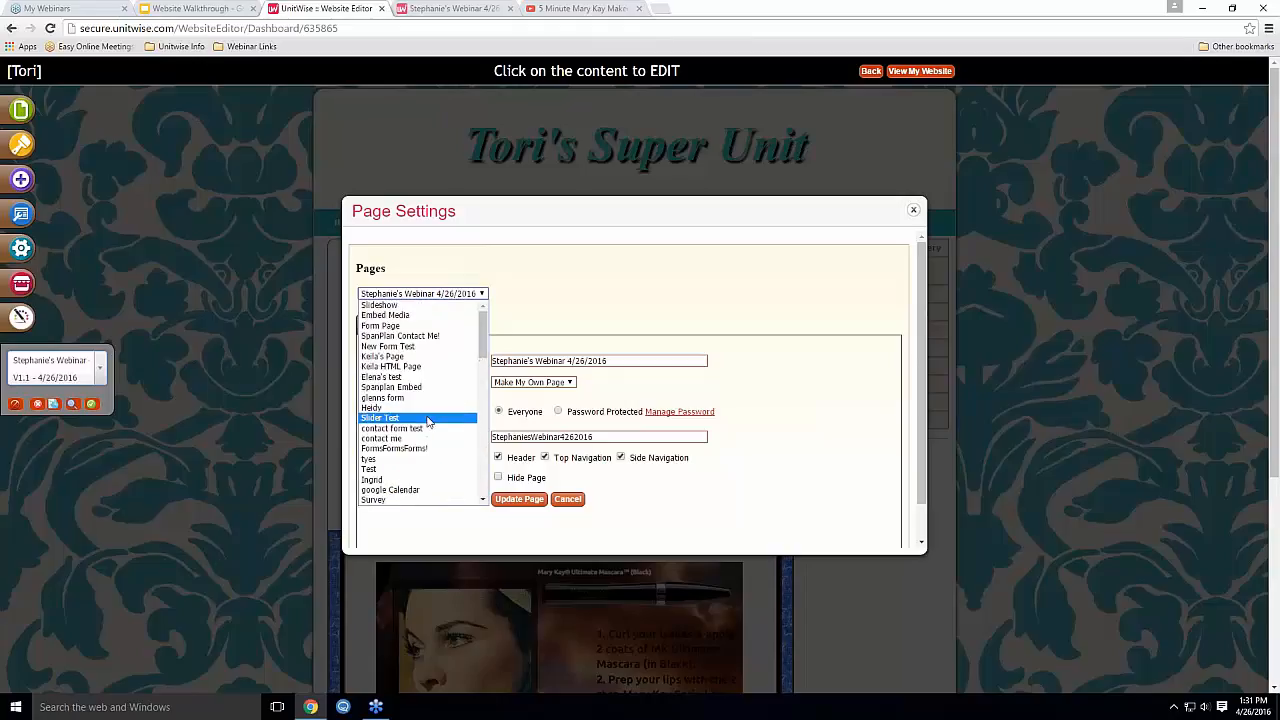
{"action": "scroll", "coordinate": [428, 420], "scroll_direction": "down", "scroll_amount": 5}
{"action": "scroll", "coordinate": [428, 420], "scroll_direction": "up", "scroll_amount": 5}
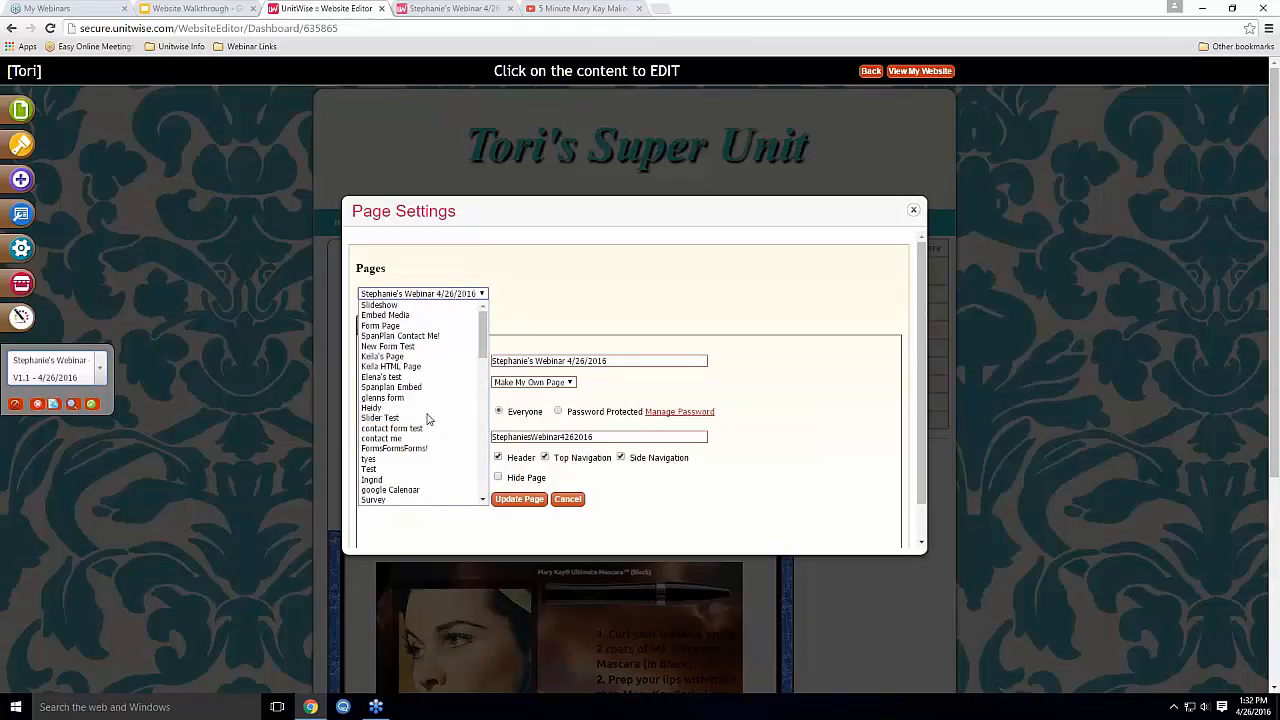
{"action": "scroll", "coordinate": [428, 420], "scroll_direction": "down", "scroll_amount": 5}
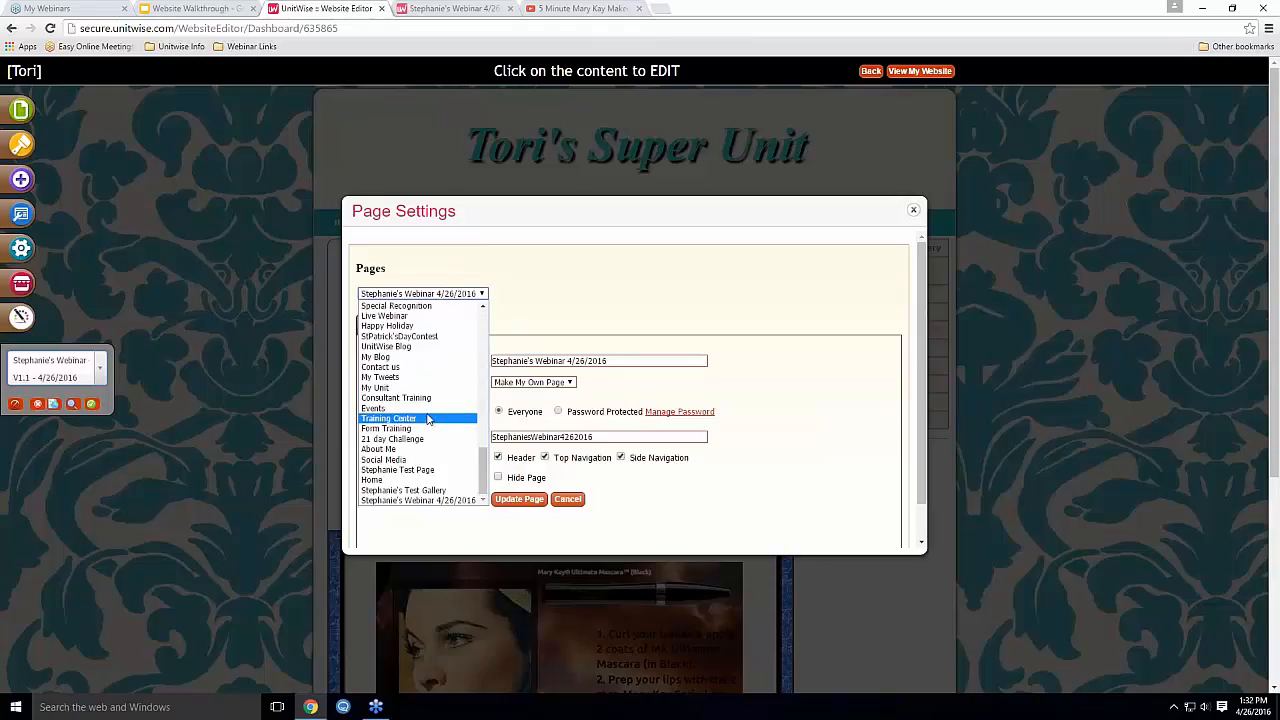
{"action": "left_click", "coordinate": [425, 500]}
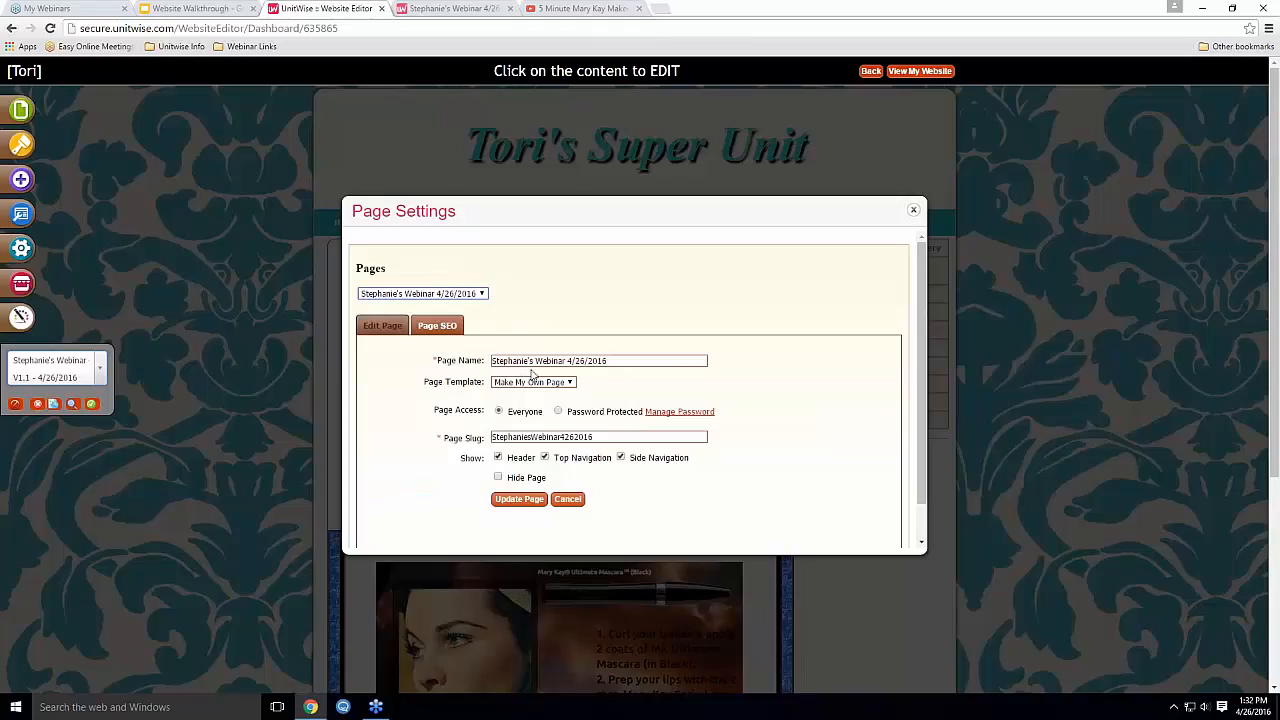
{"action": "left_click_drag", "start_coordinate": [609, 362], "coordinate": [568, 364]}
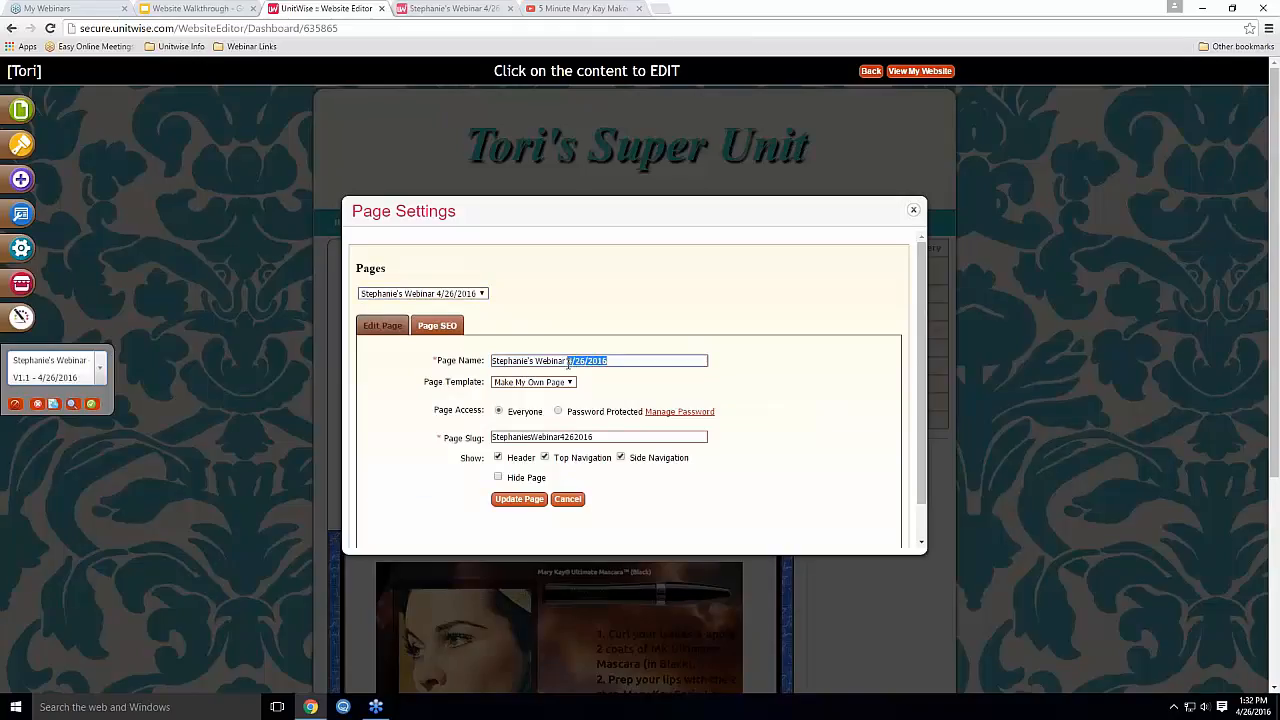
{"action": "key", "text": "BackSpace"}
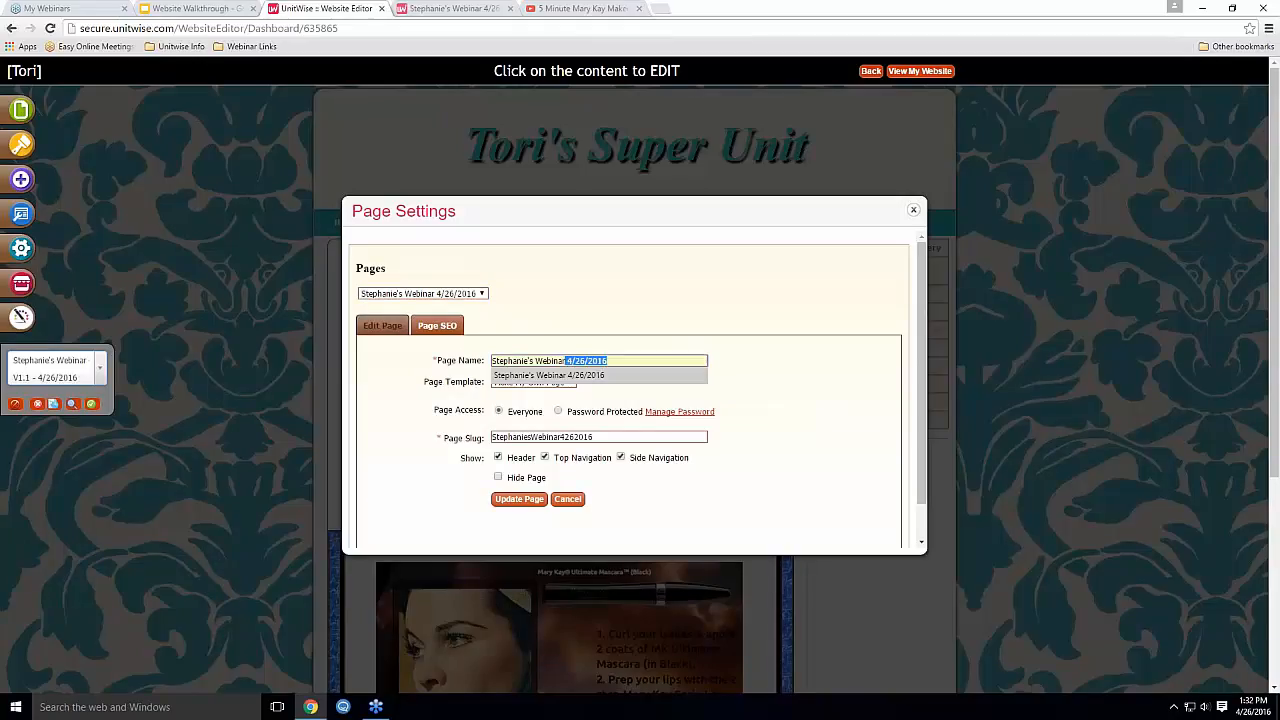
{"action": "left_click", "coordinate": [732, 376]}
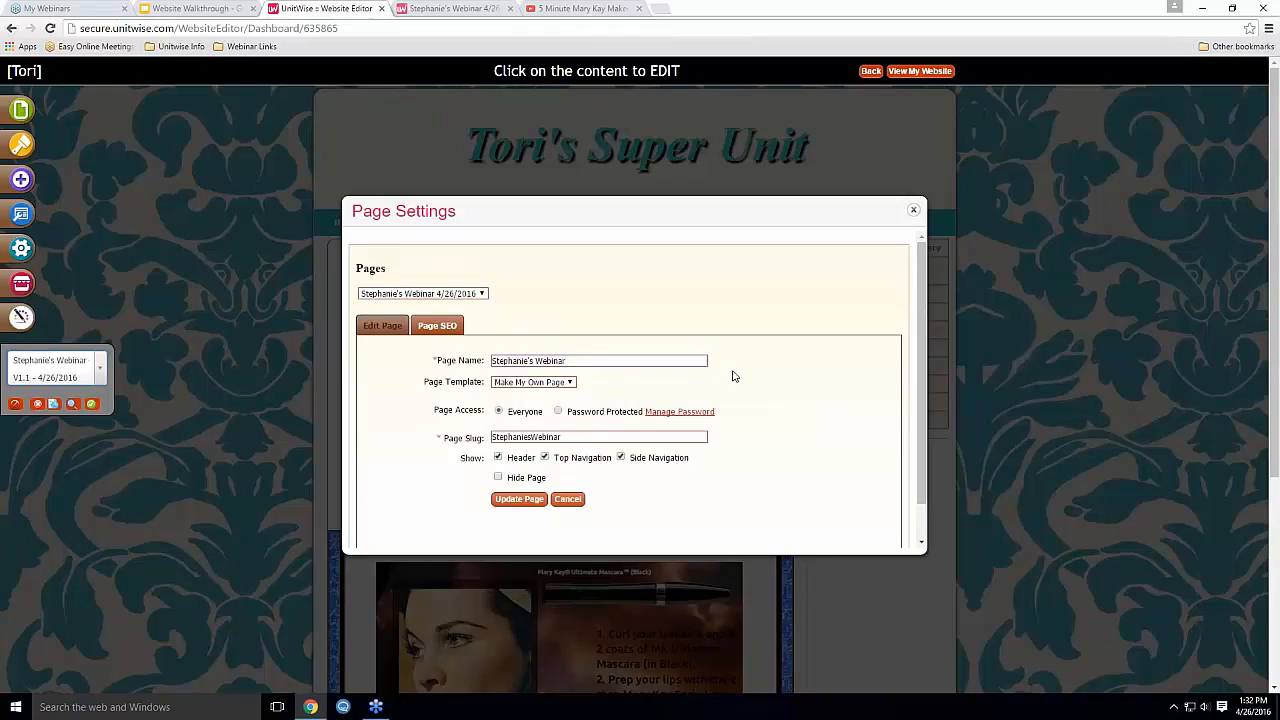
Set page access to Password Protected and open the site's password management
{"action": "left_click", "coordinate": [558, 412]}
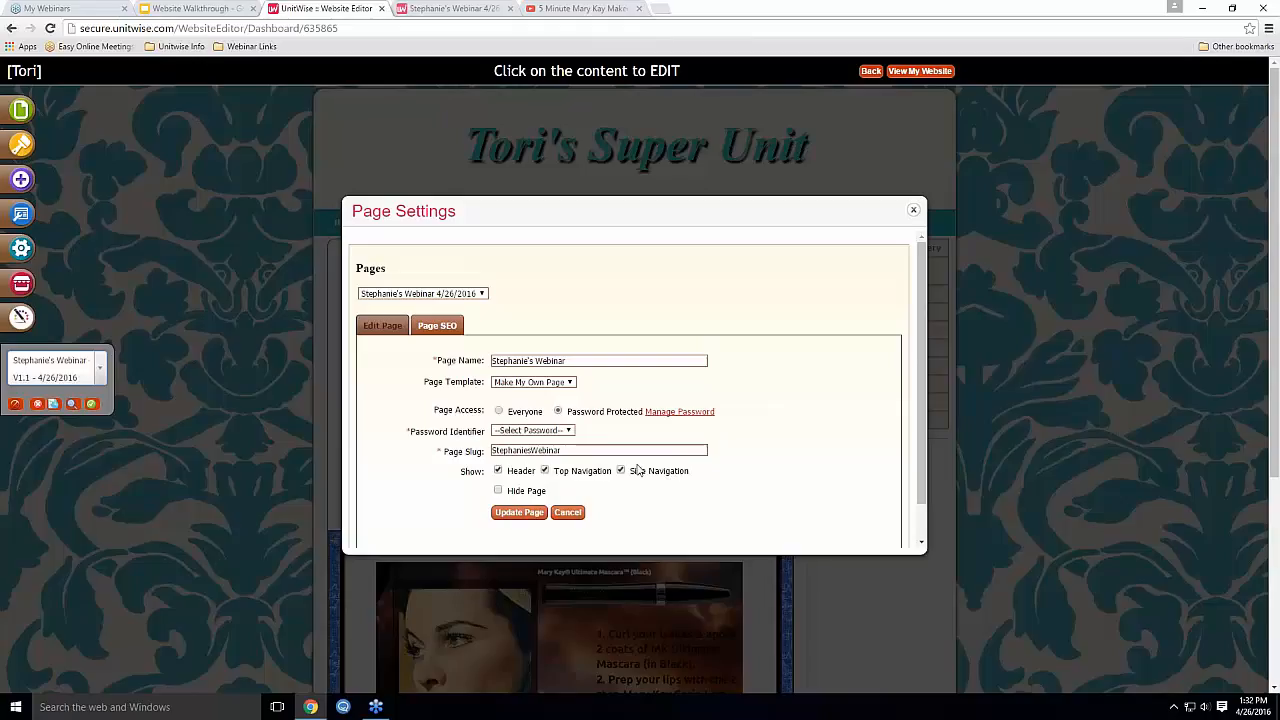
{"action": "left_click", "coordinate": [565, 431]}
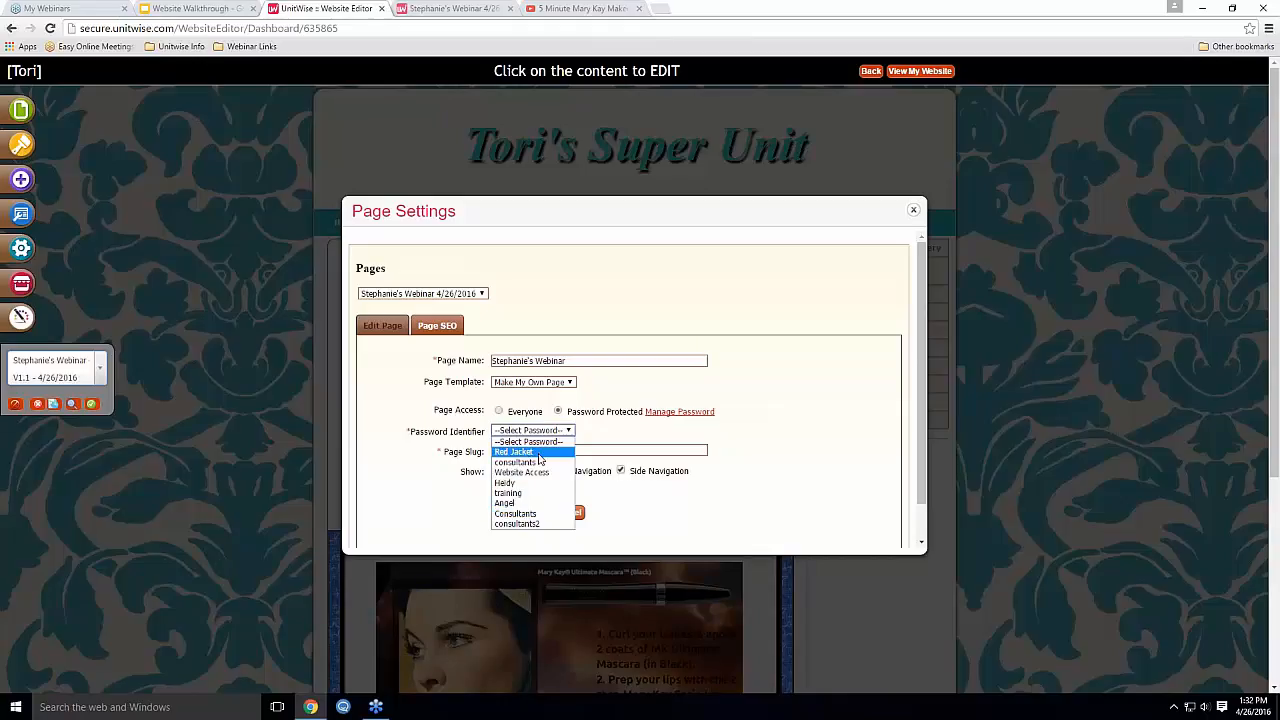
{"action": "left_click", "coordinate": [624, 427]}
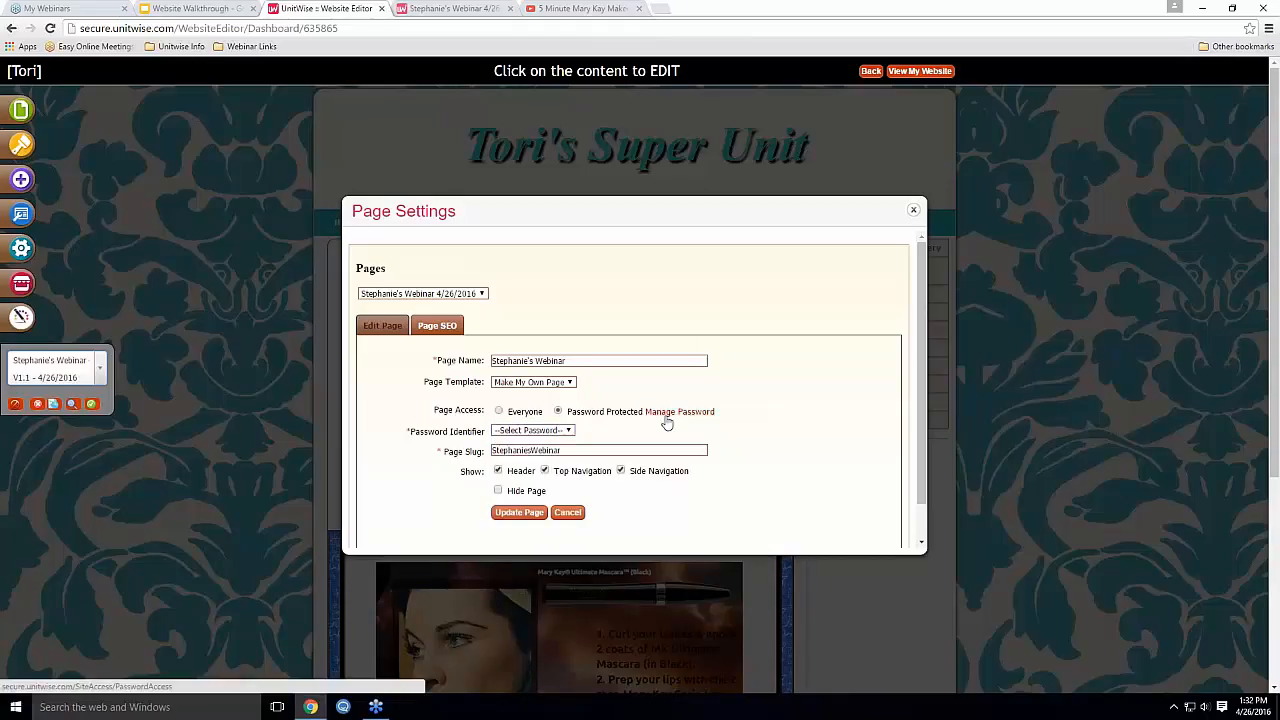
{"action": "left_click", "coordinate": [665, 418]}
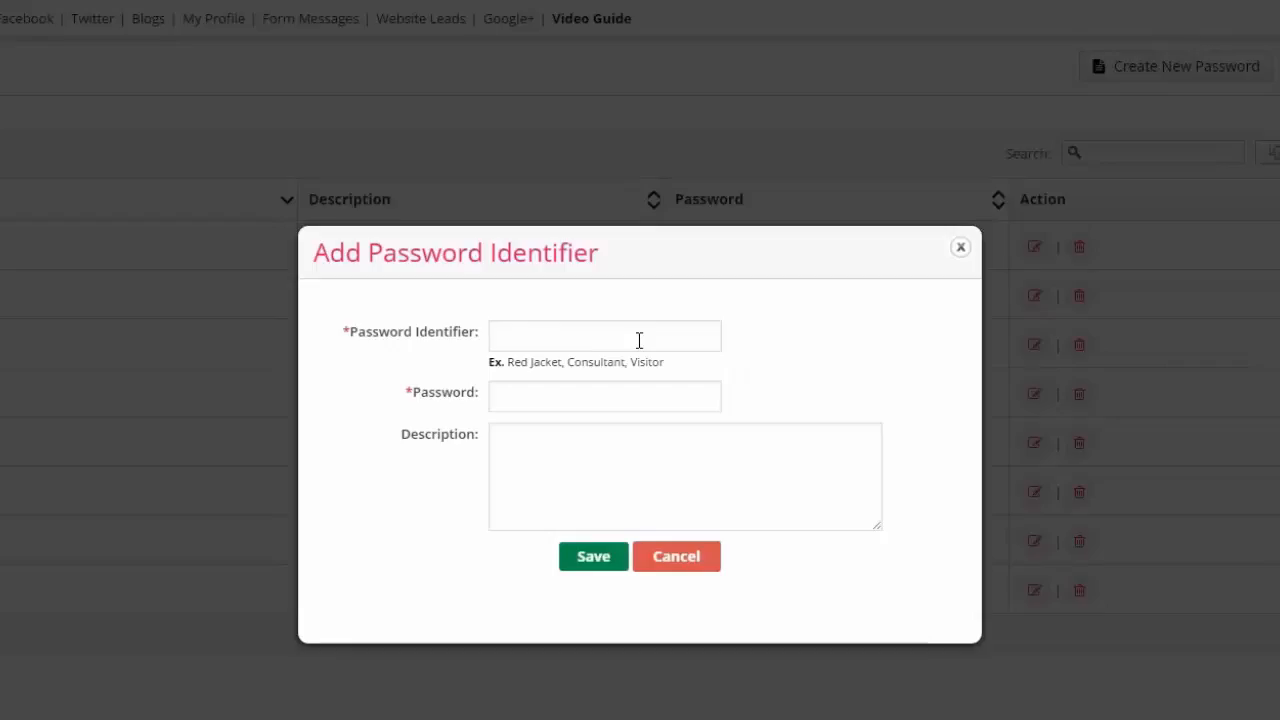
Cancel the new password and reopen the Website Editor from My Site Appearance
{"action": "left_click", "coordinate": [638, 340]}
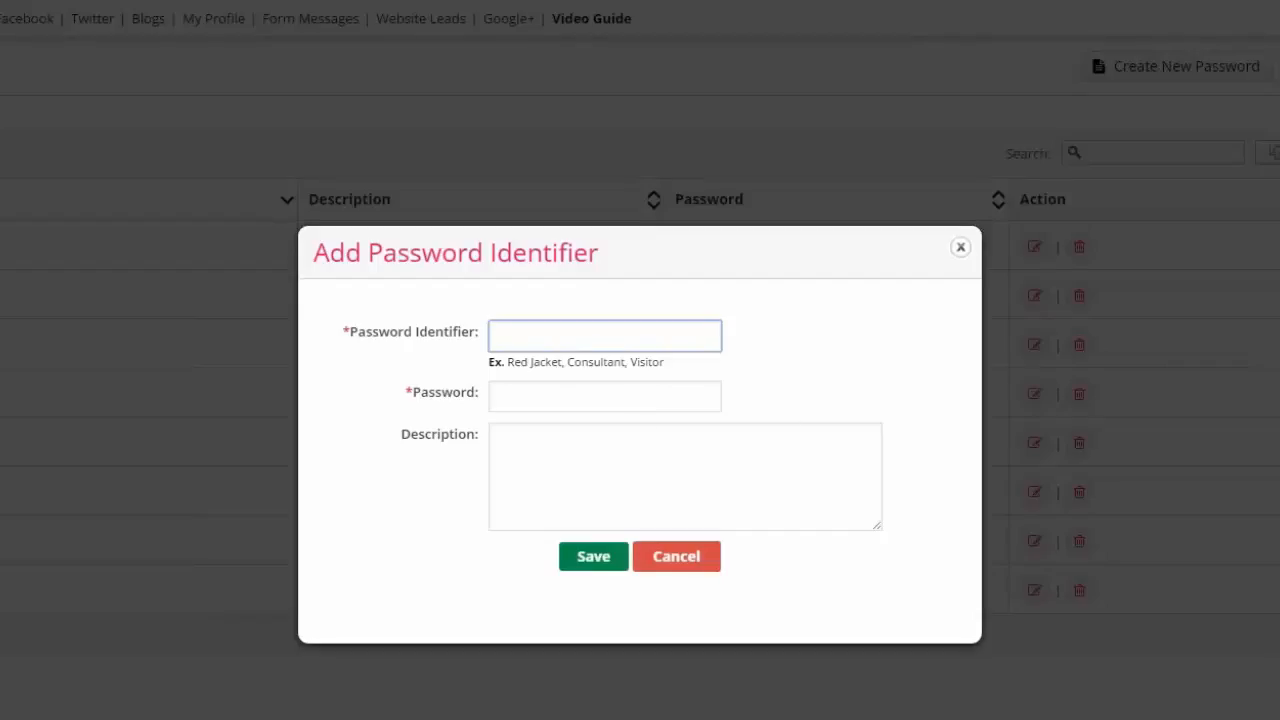
{"action": "left_click", "coordinate": [686, 566]}
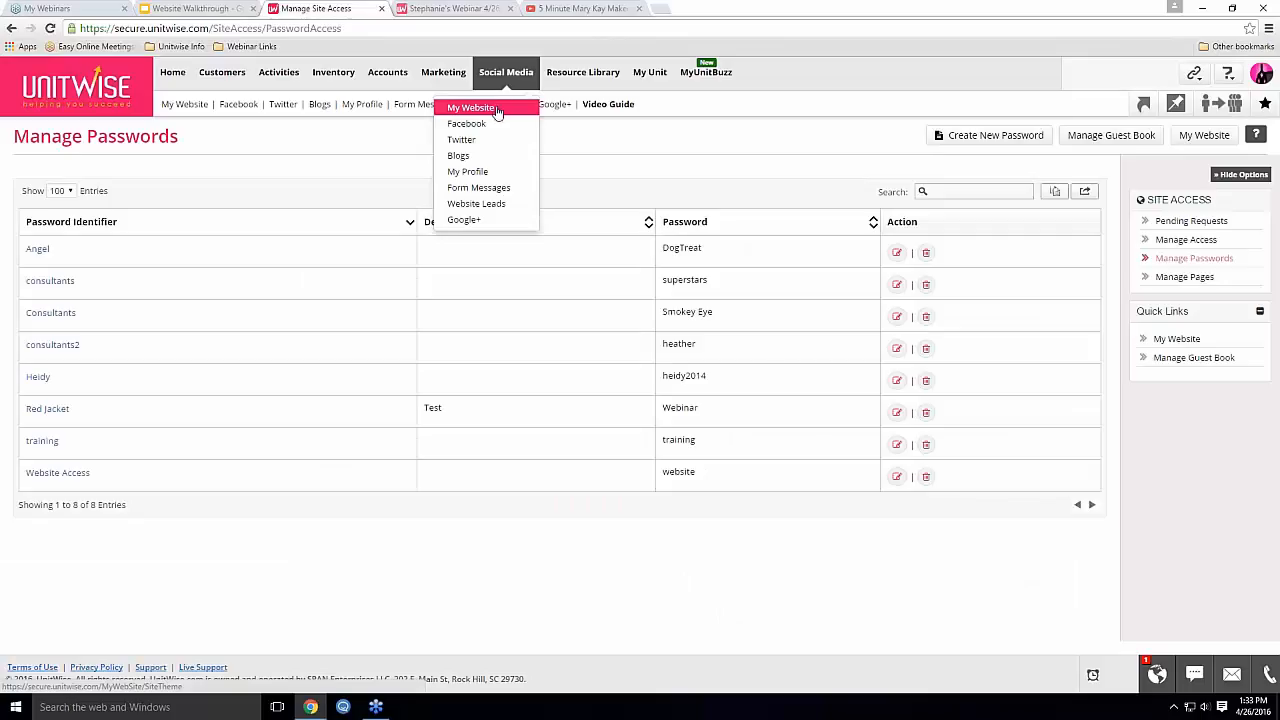
{"action": "left_click", "coordinate": [497, 112]}
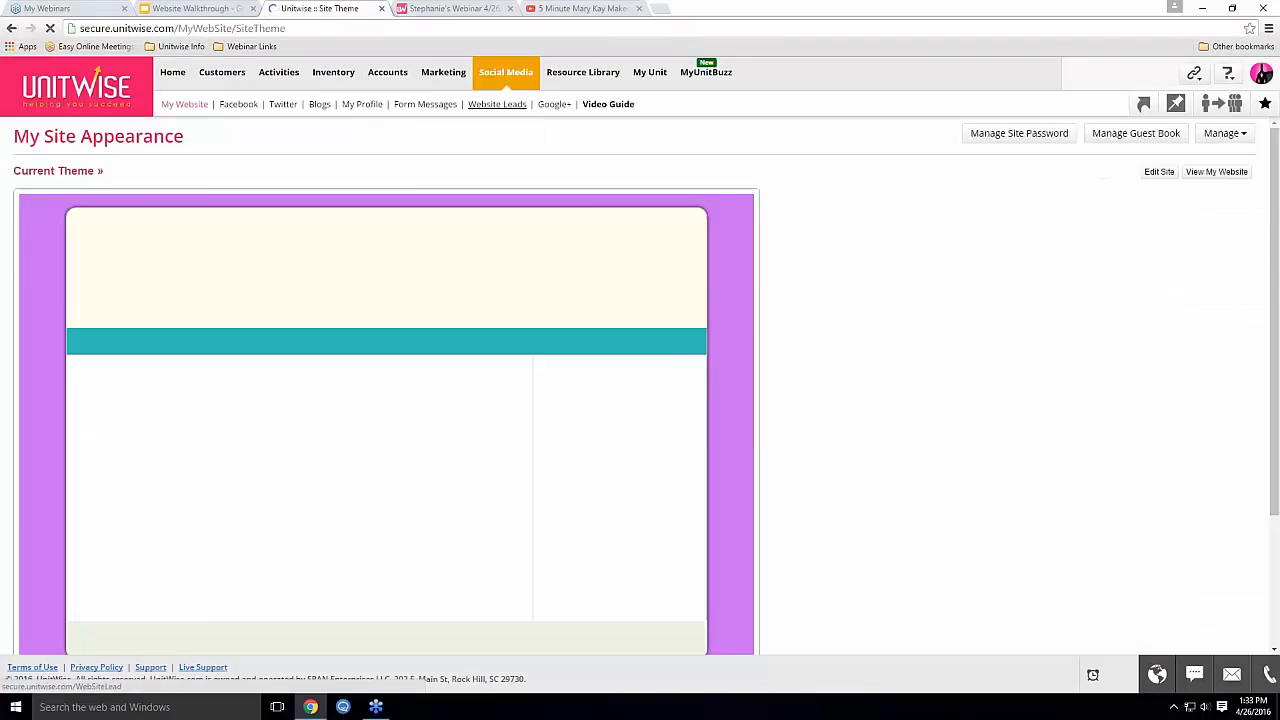
{"action": "left_click", "coordinate": [1159, 172]}
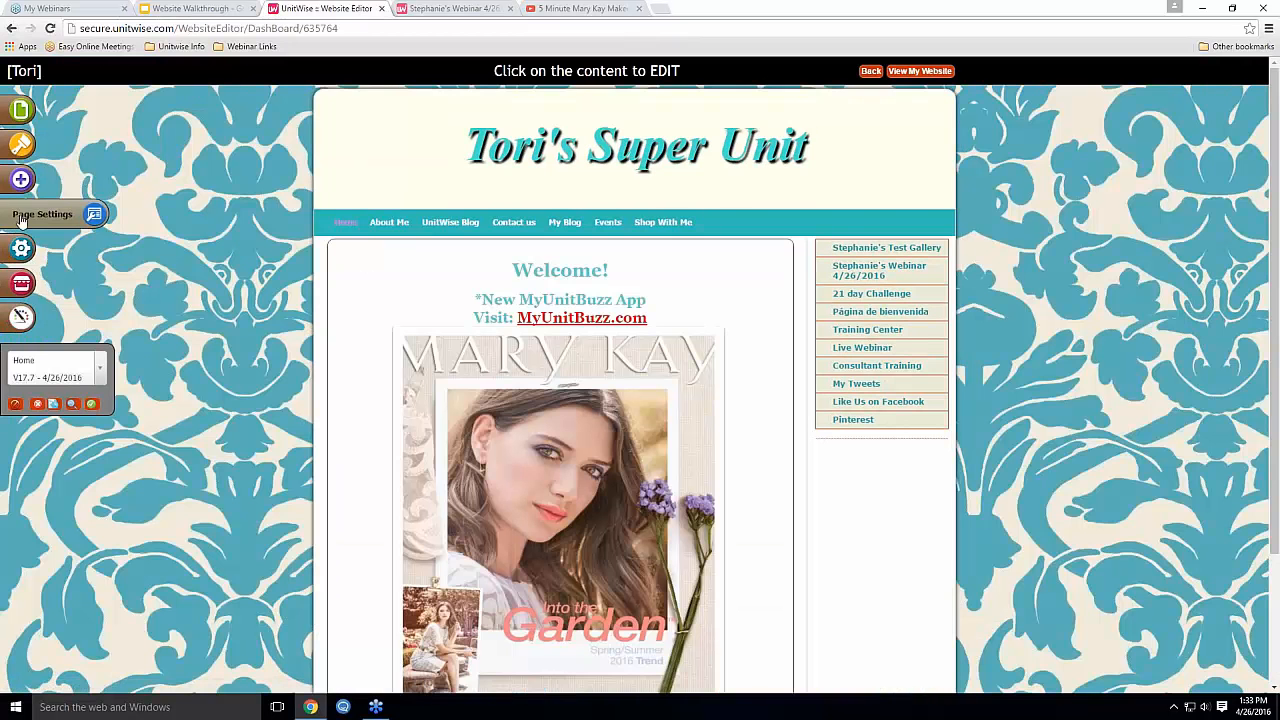
In Page Settings, pick the webinar page and delete the date from its name
{"action": "left_click", "coordinate": [20, 220]}
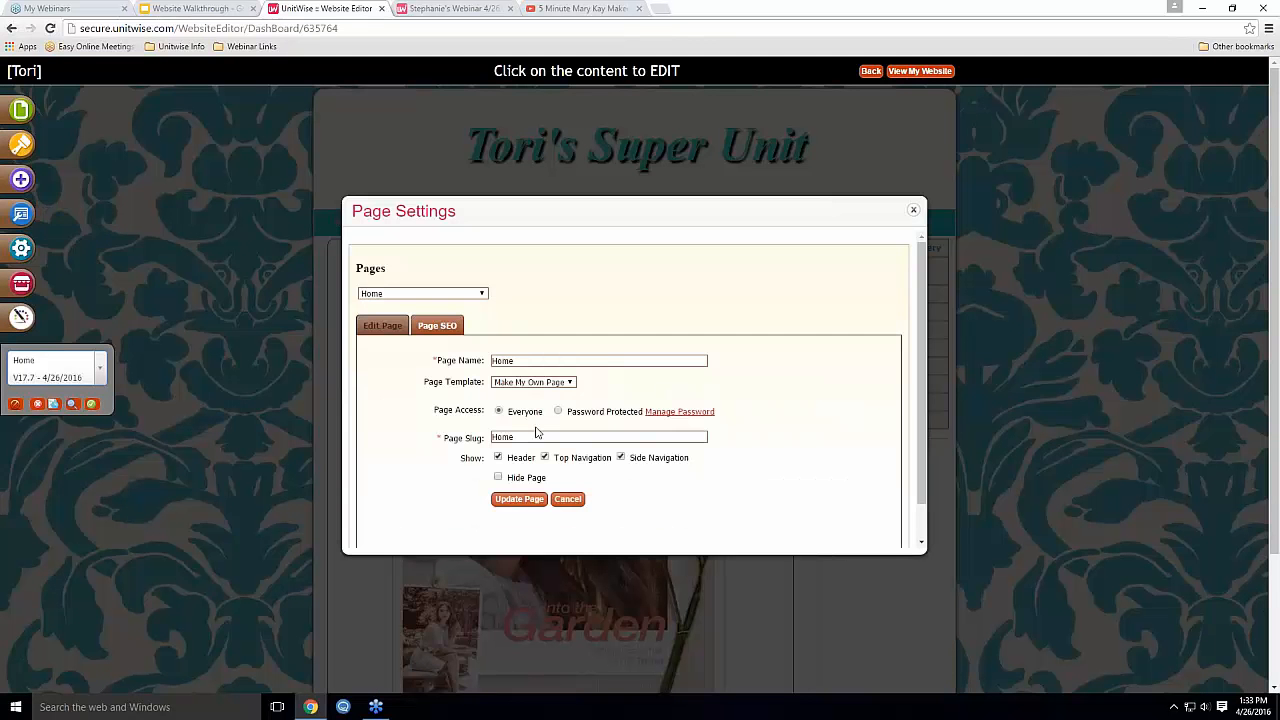
{"action": "left_click", "coordinate": [422, 293]}
{"action": "scroll", "coordinate": [420, 428], "scroll_direction": "down", "scroll_amount": 1}
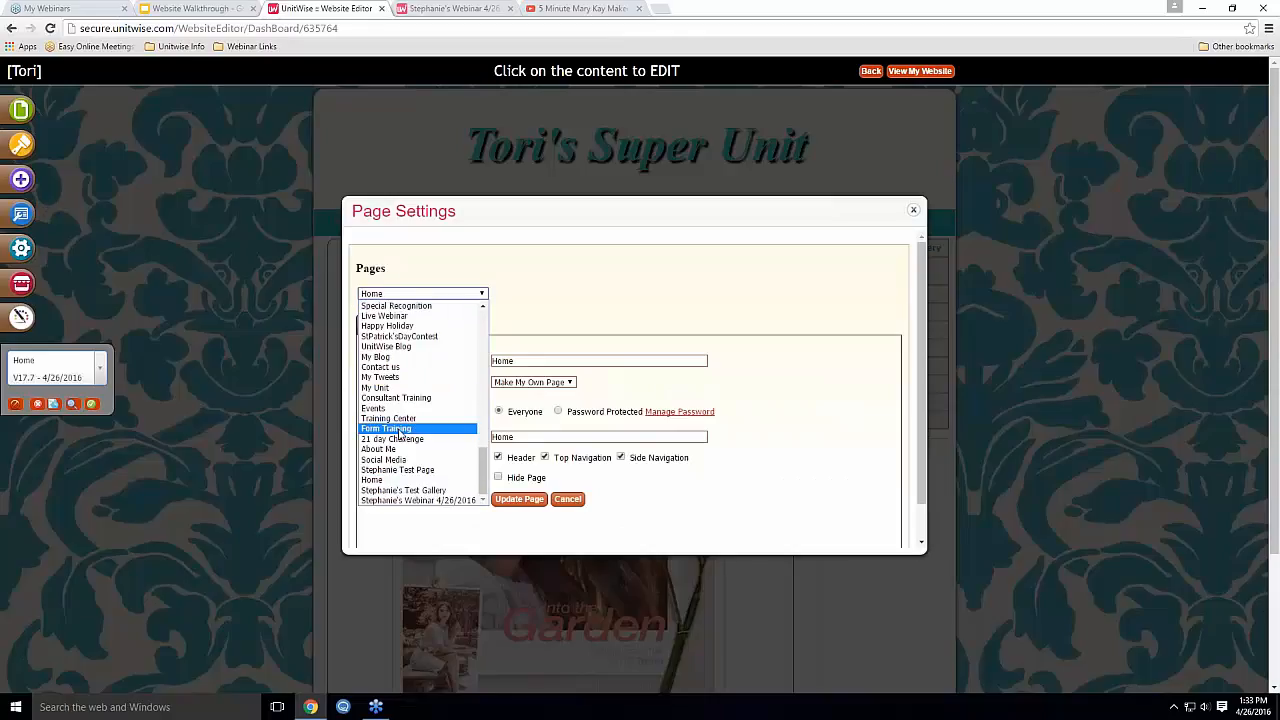
{"action": "left_click", "coordinate": [416, 503]}
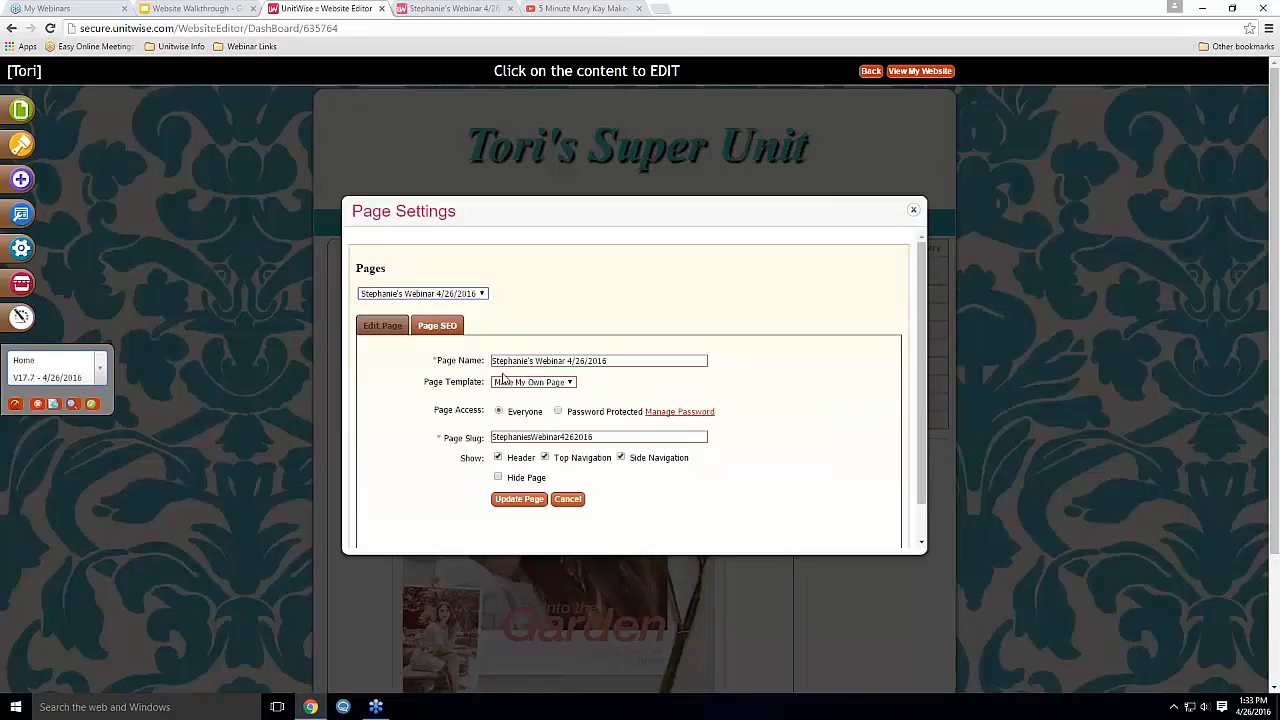
{"action": "left_click_drag", "start_coordinate": [610, 361], "coordinate": [563, 361]}
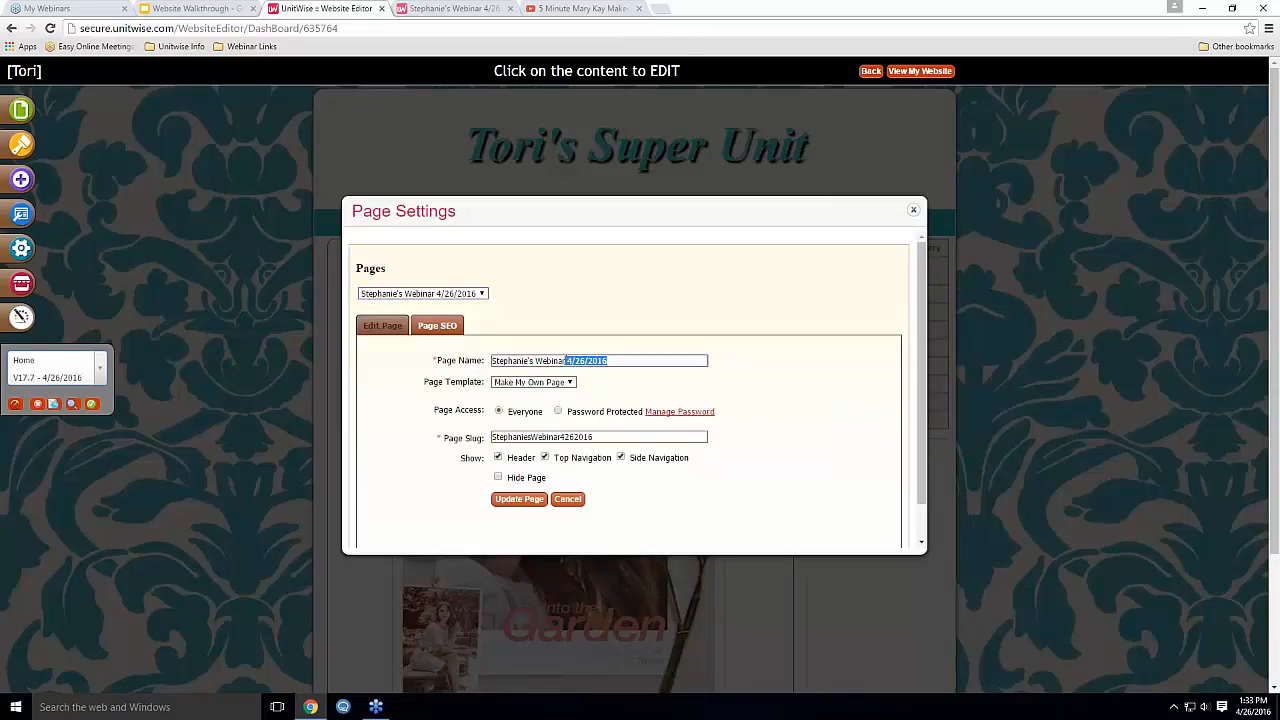
{"action": "key", "text": "BackSpace"}
Password-protect the page with Red Jacket and turn off Top Navigation
{"action": "left_click", "coordinate": [558, 411]}
{"action": "left_click", "coordinate": [545, 430]}
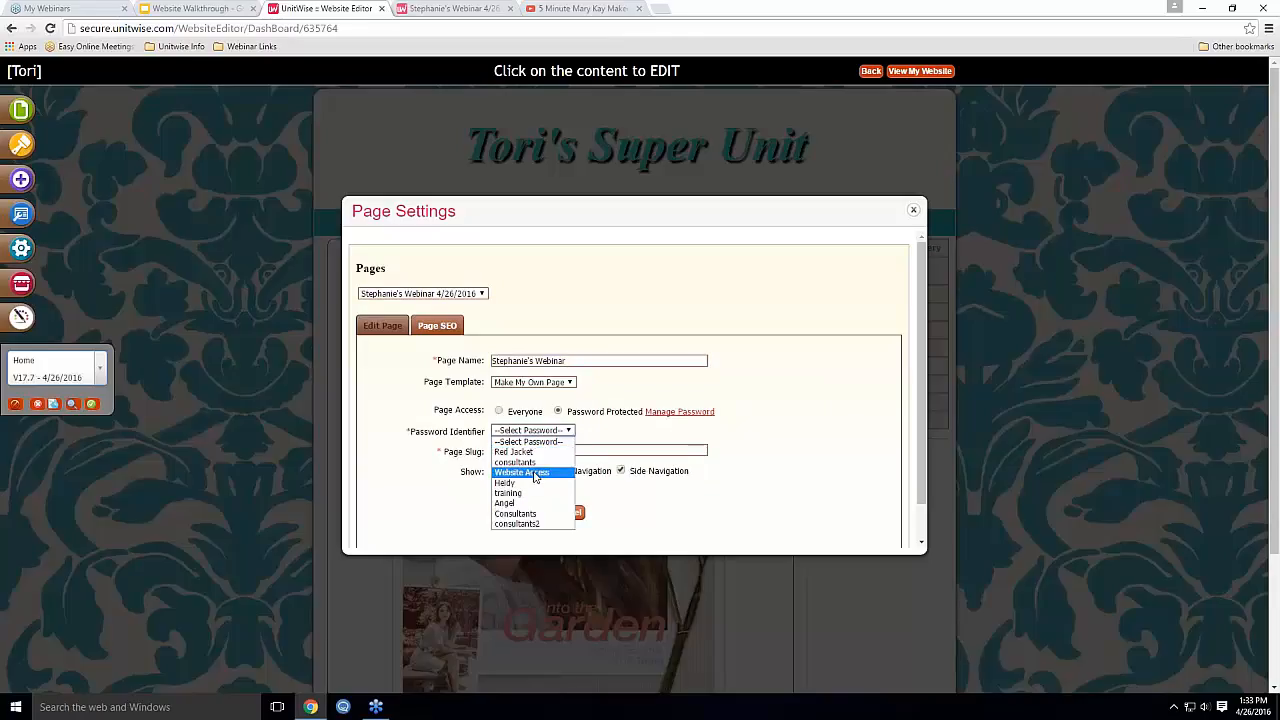
{"action": "left_click", "coordinate": [548, 453]}
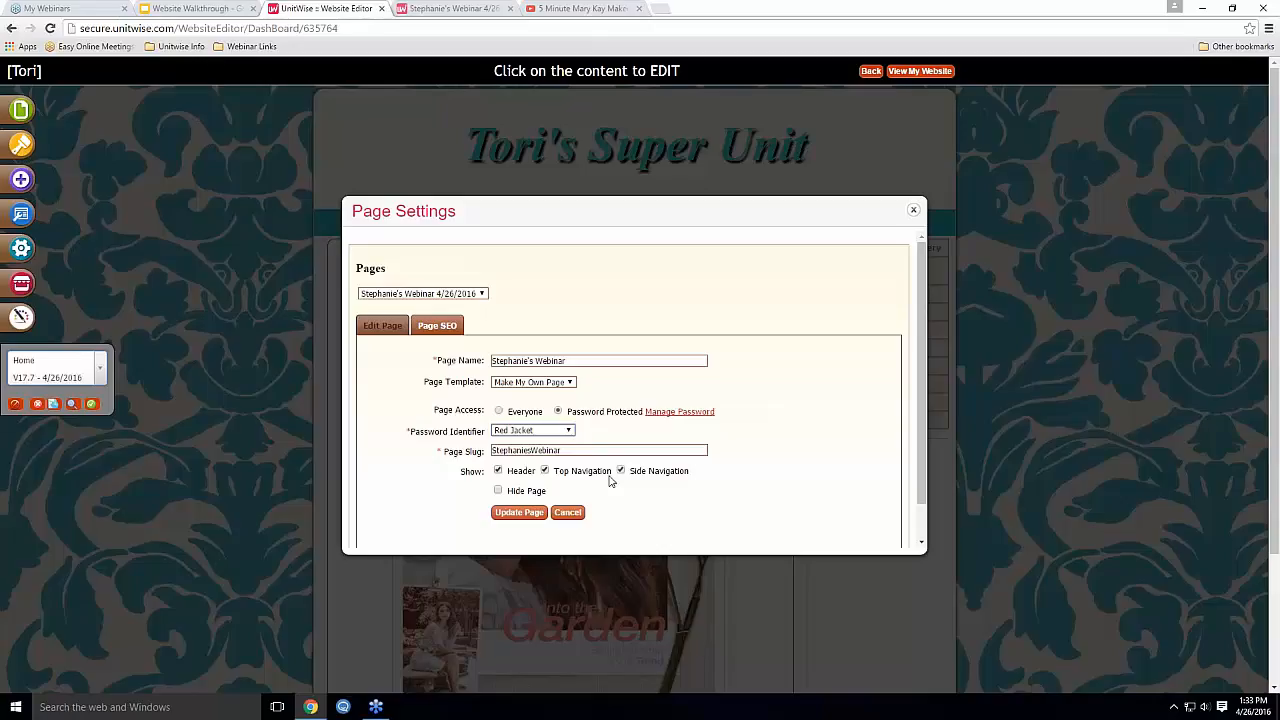
{"action": "left_click", "coordinate": [546, 473]}
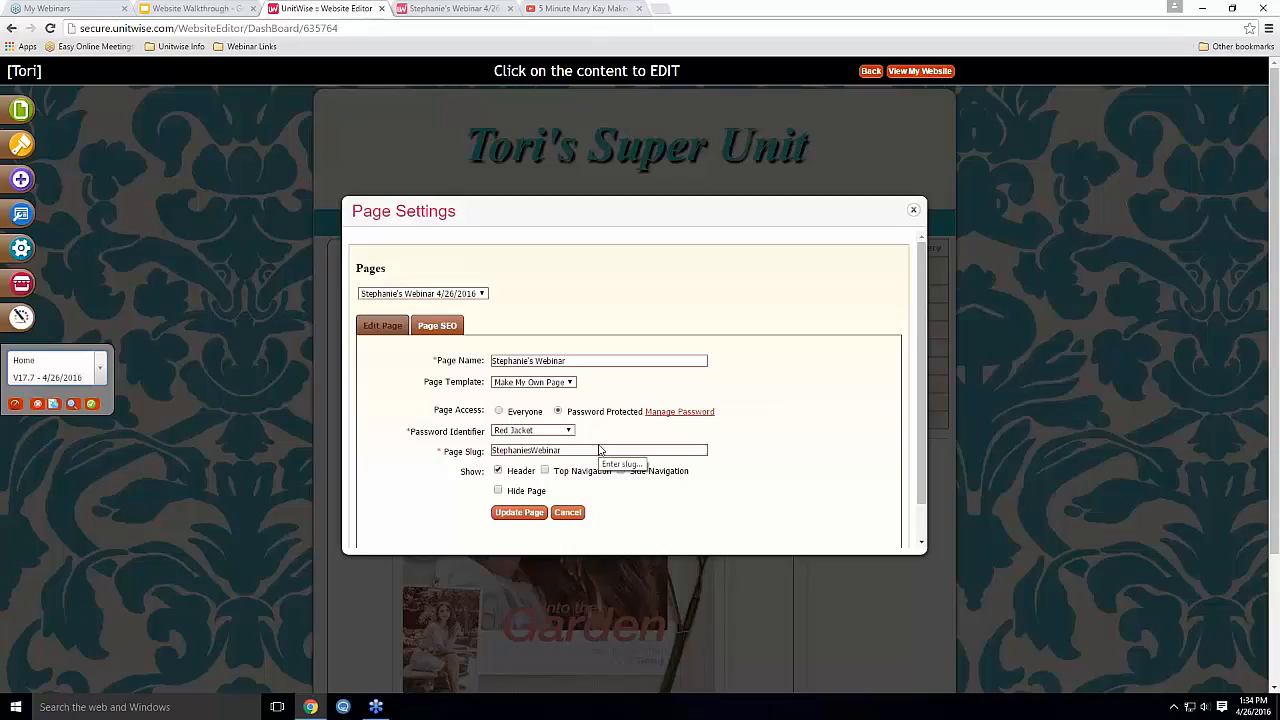
Leave Stephanie's Webinar page unhidden after toggling Hide Page, and update its page settings
{"action": "left_click", "coordinate": [498, 491]}
{"action": "left_click", "coordinate": [498, 491]}
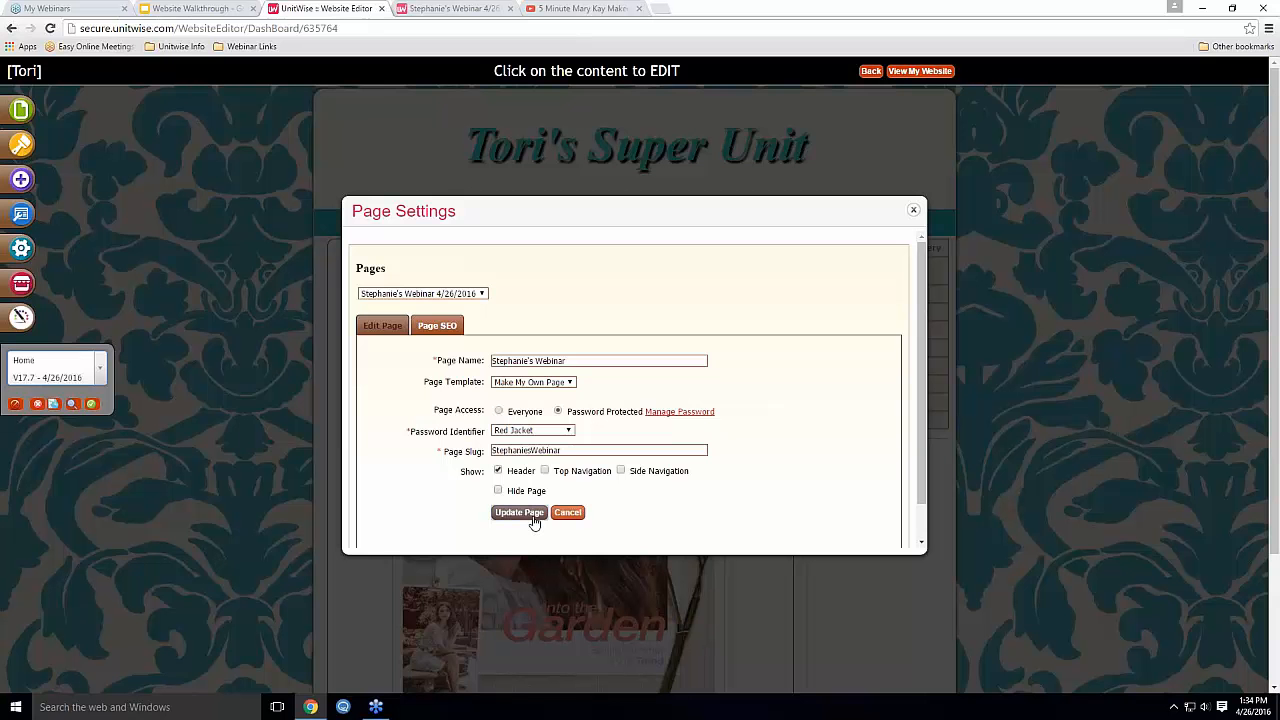
{"action": "left_click", "coordinate": [535, 517]}
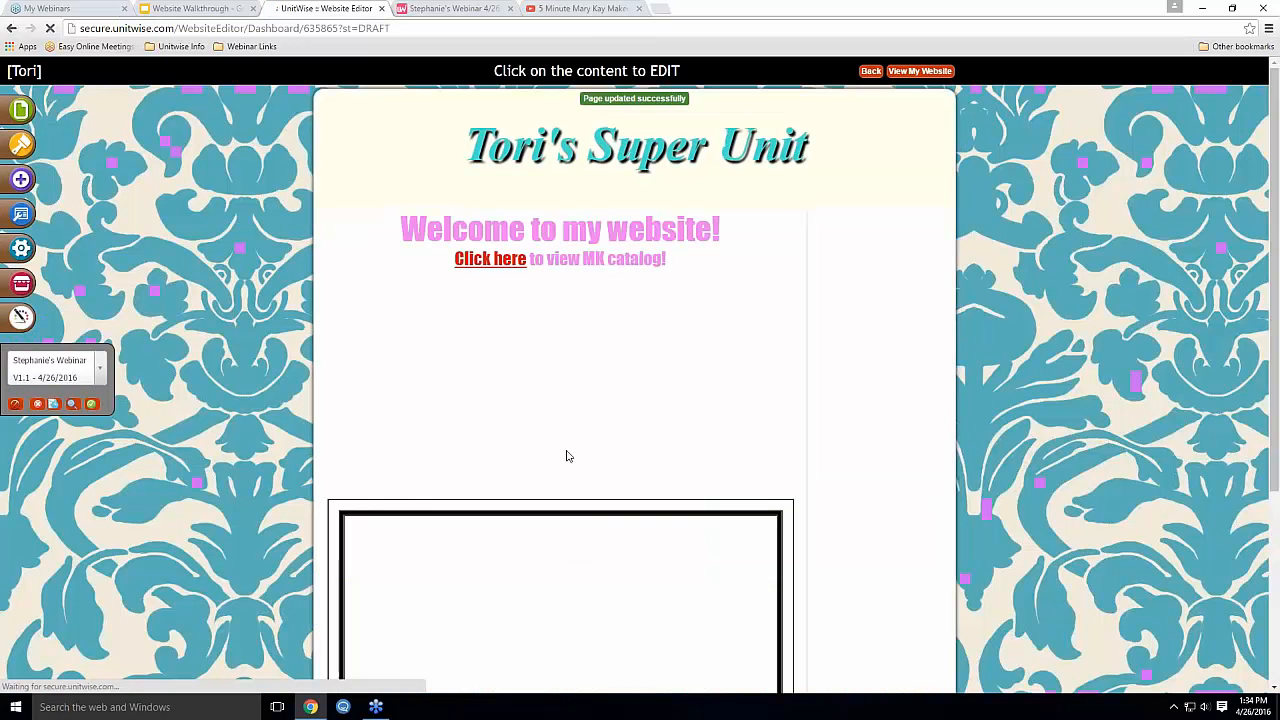
{"action": "left_click", "coordinate": [460, 10]}
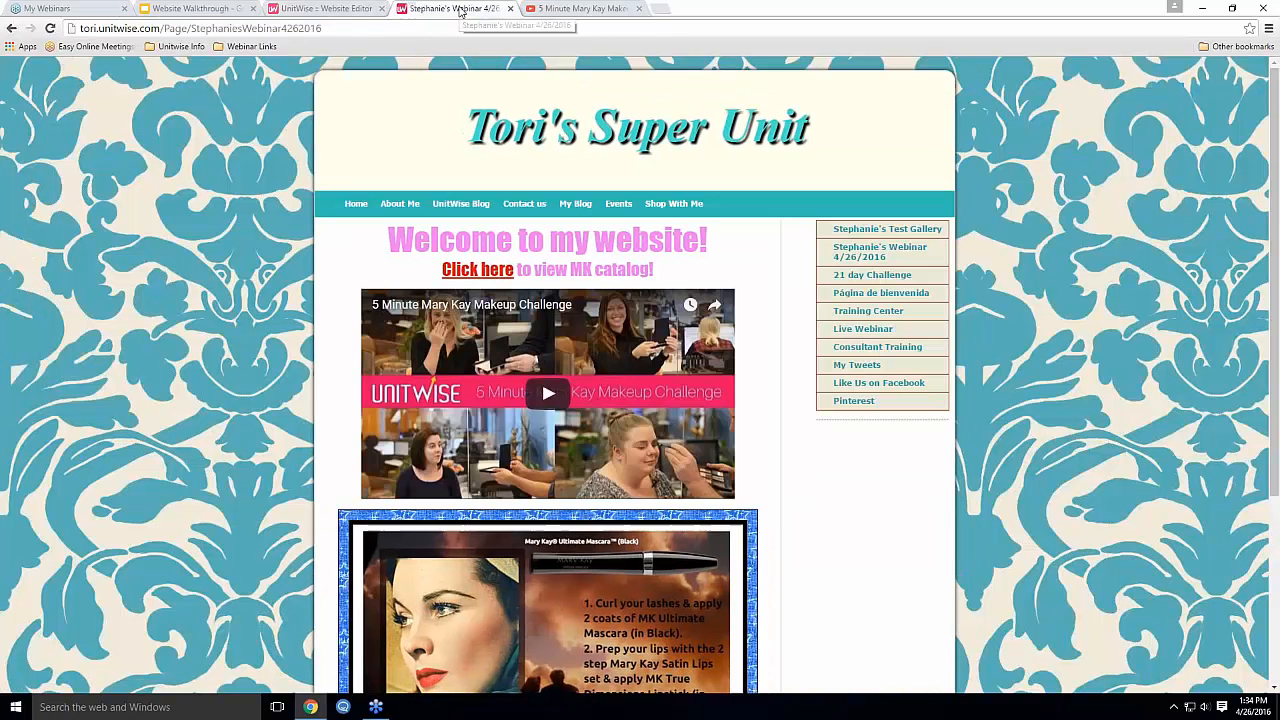
{"action": "left_click", "coordinate": [356, 204]}
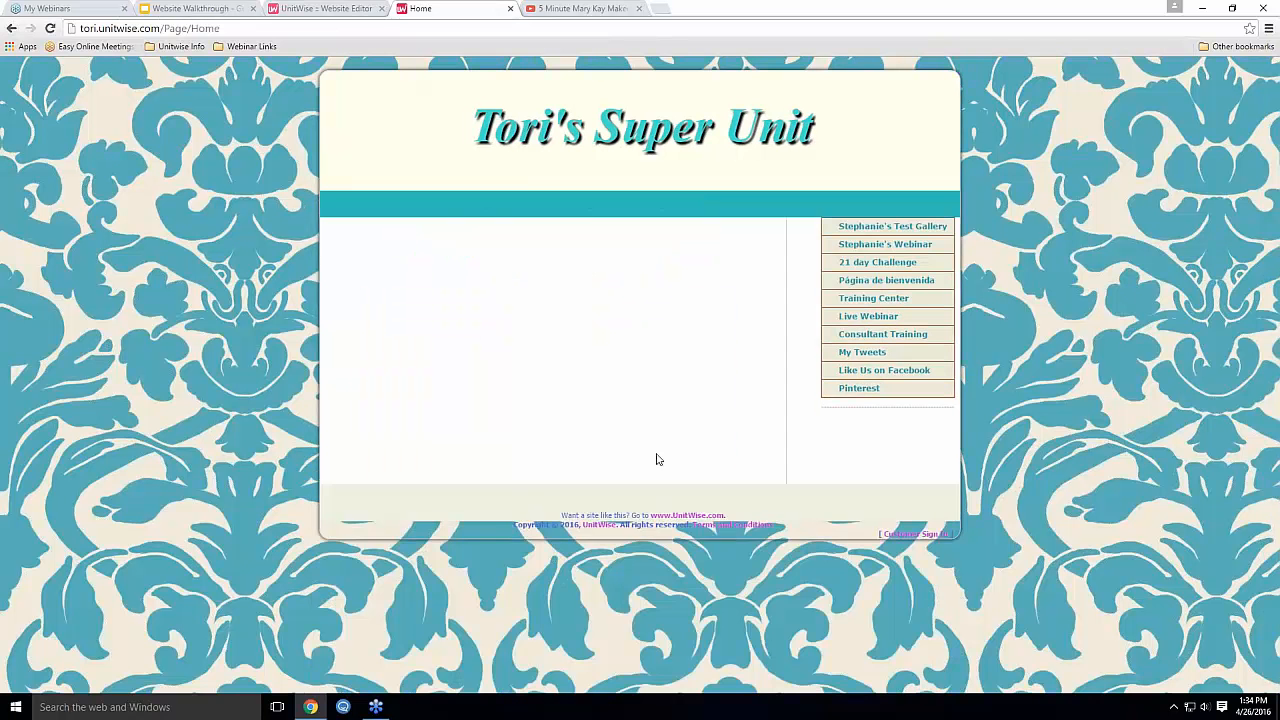
{"action": "left_click", "coordinate": [872, 250]}
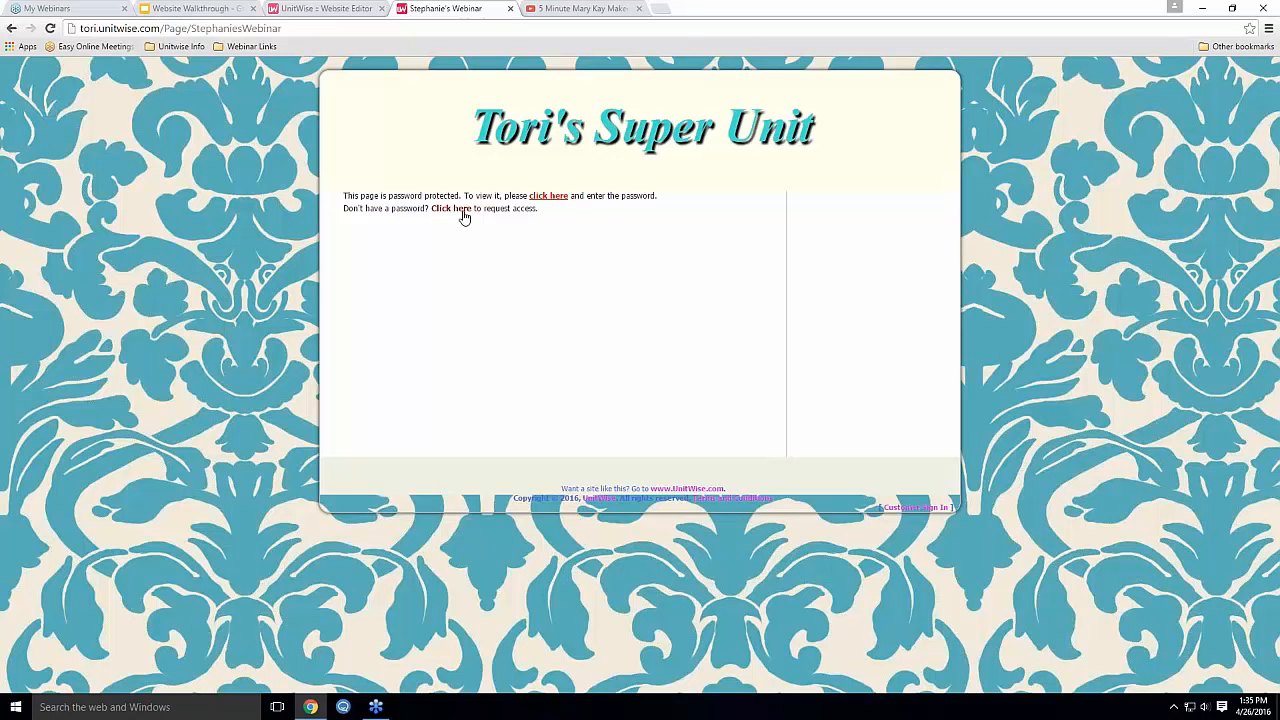
{"action": "left_click", "coordinate": [552, 197]}
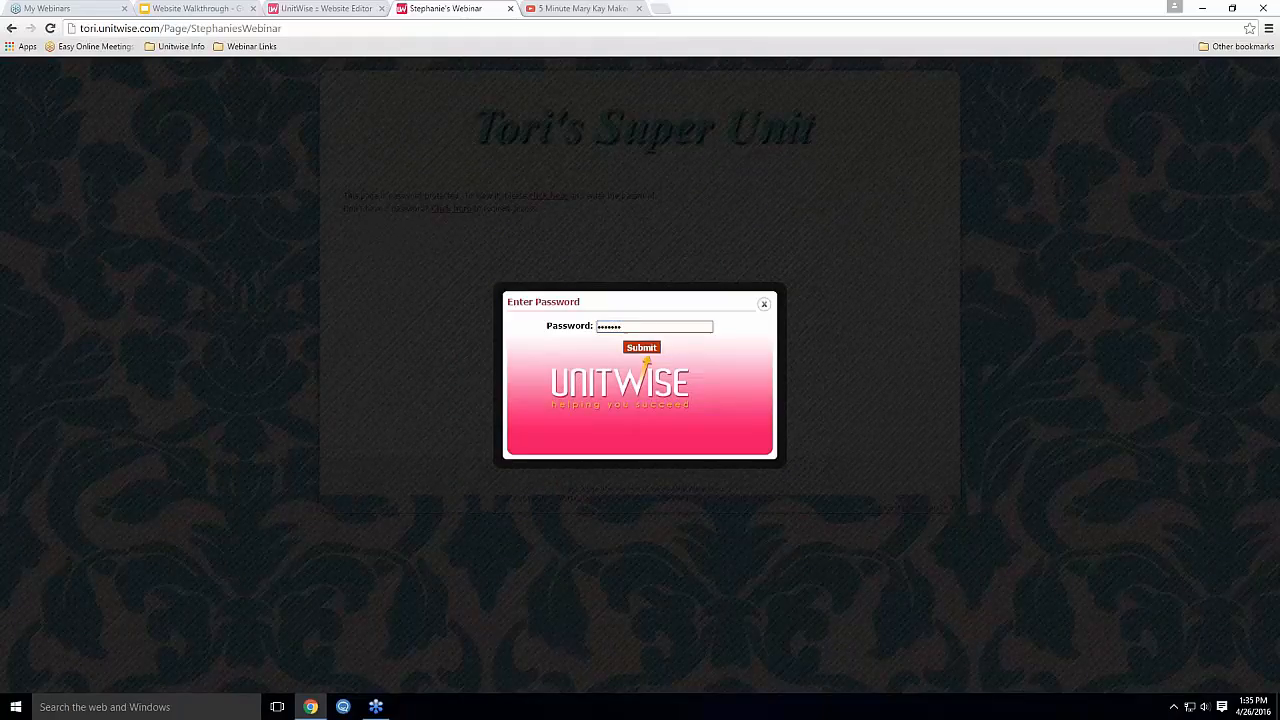
{"action": "left_click", "coordinate": [645, 350]}
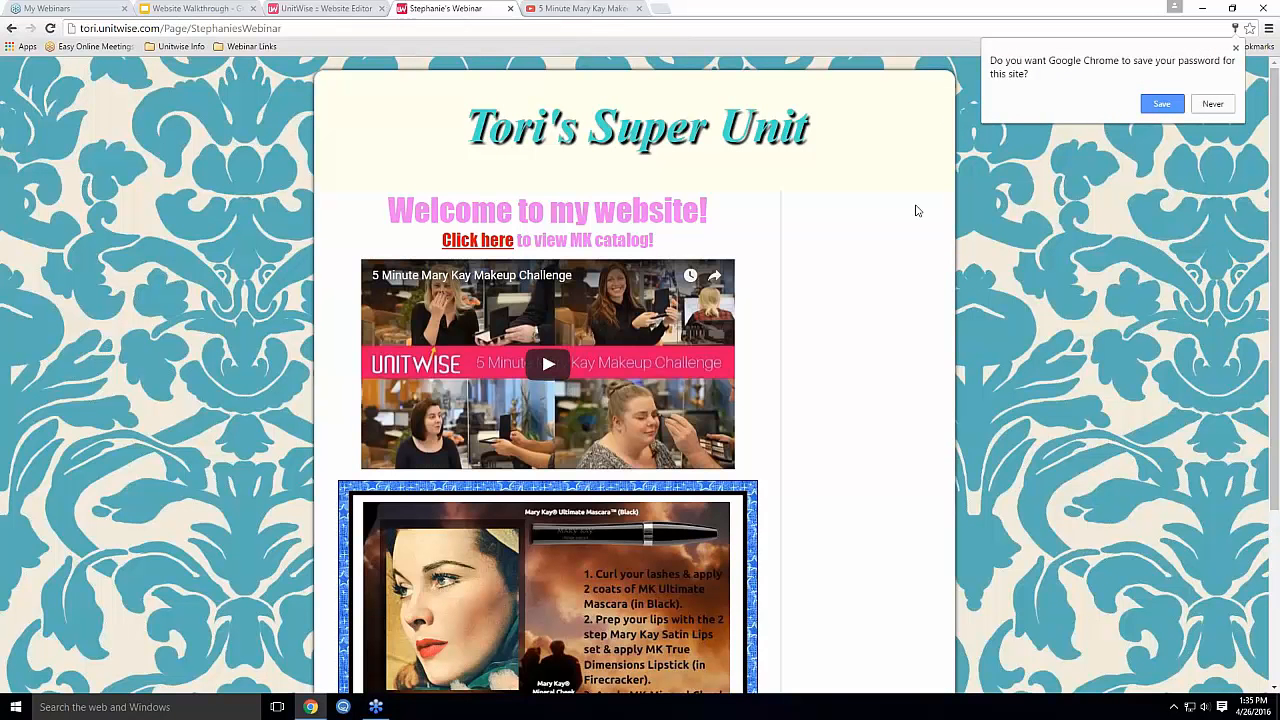
{"action": "left_click", "coordinate": [1212, 104]}
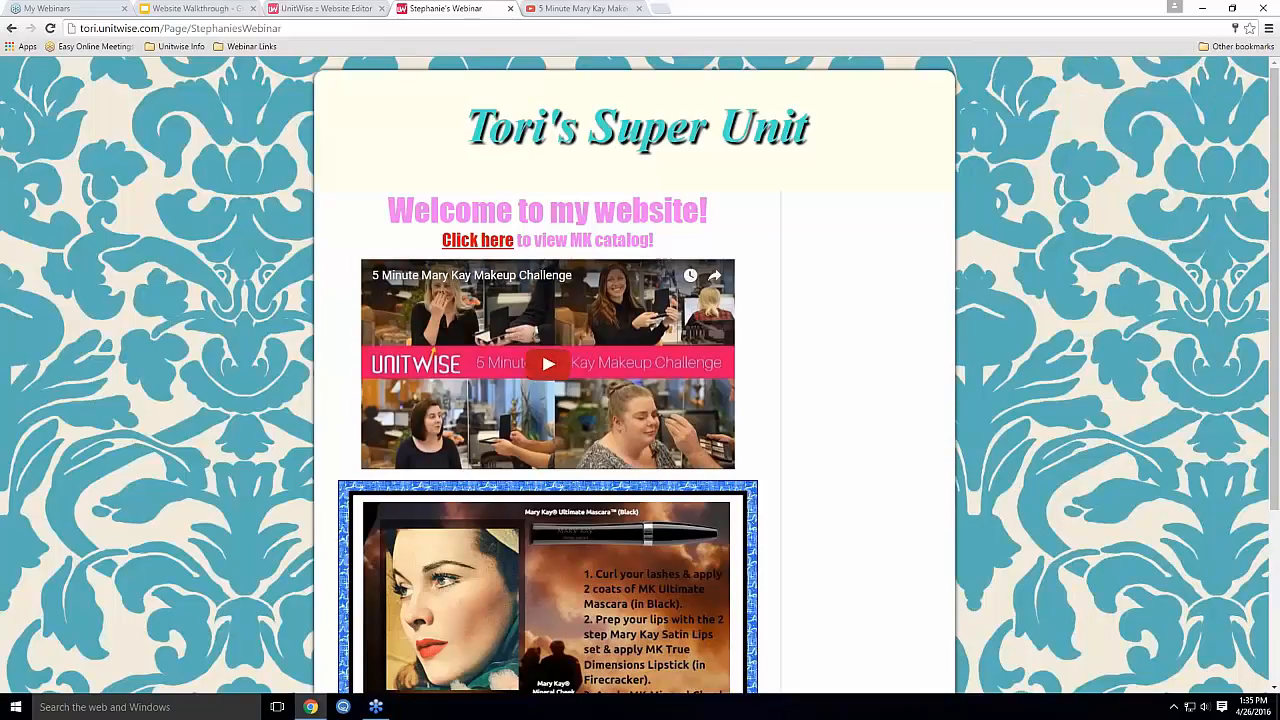
{"action": "left_click", "coordinate": [319, 9]}
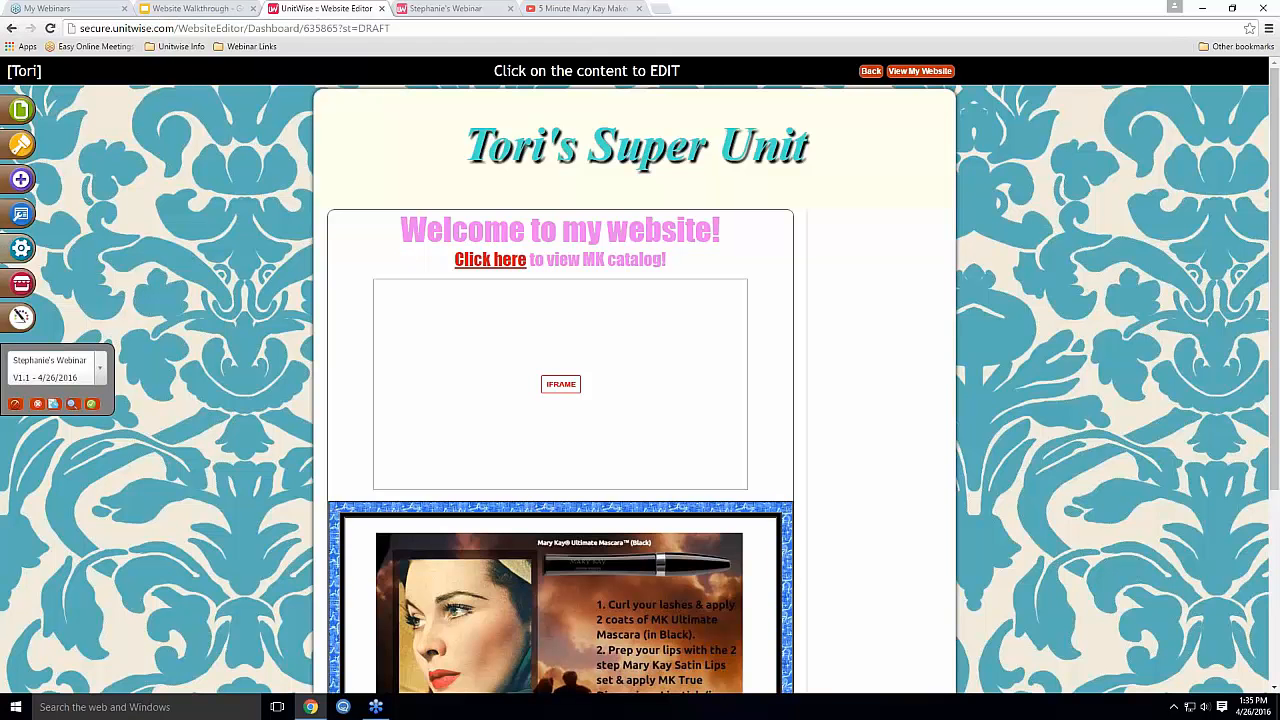
In General Settings, try My Blog as the start-up page, then set it back to Home
{"action": "left_click", "coordinate": [42, 256]}
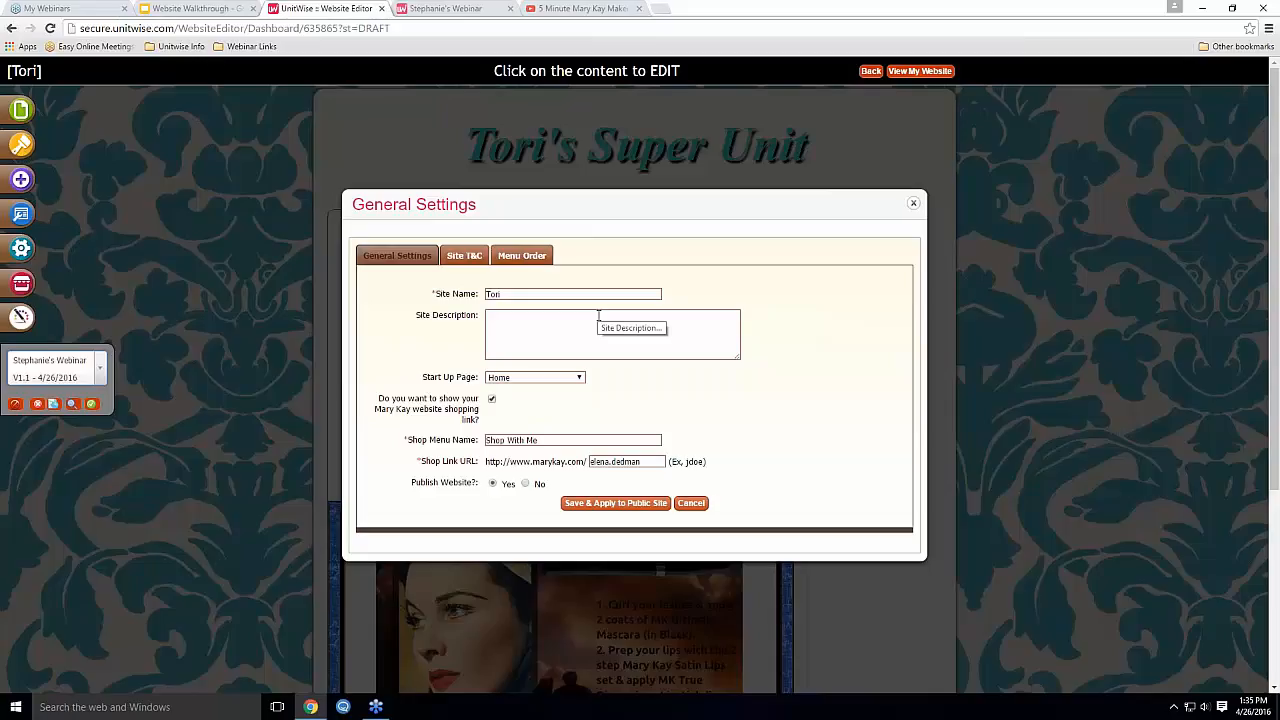
{"action": "left_click", "coordinate": [545, 378]}
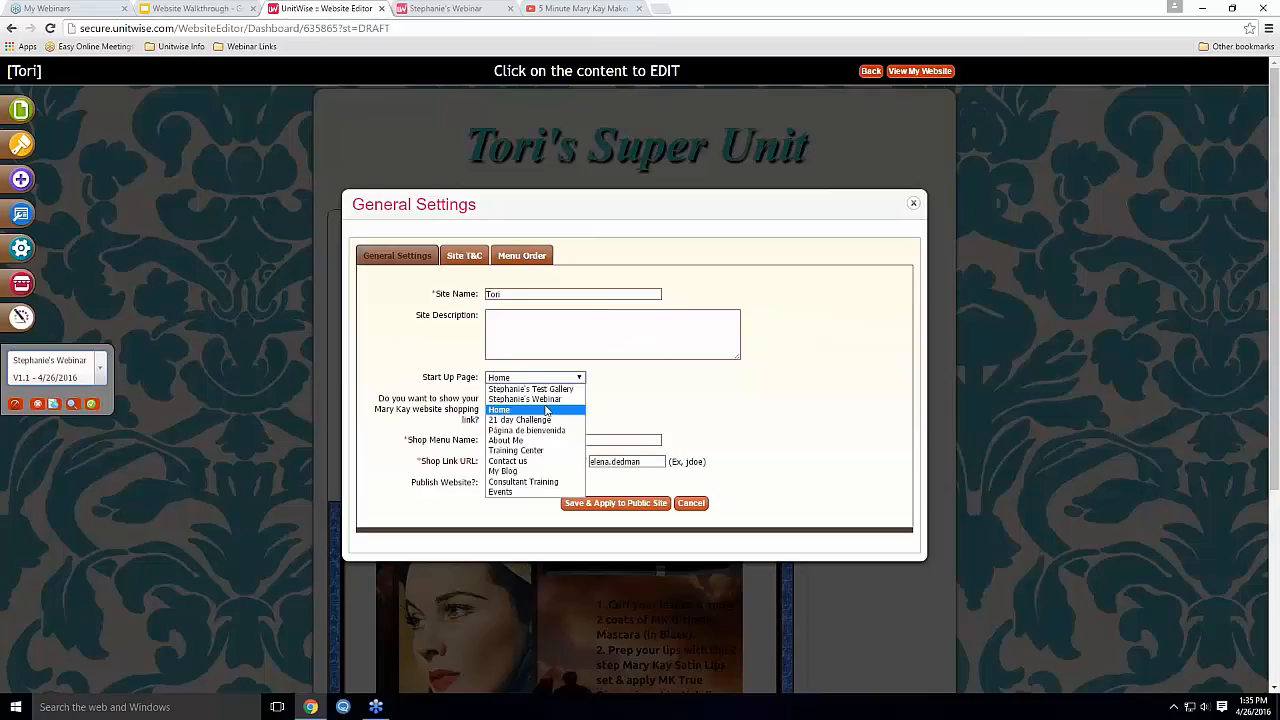
{"action": "left_click", "coordinate": [517, 472]}
{"action": "left_click", "coordinate": [537, 379]}
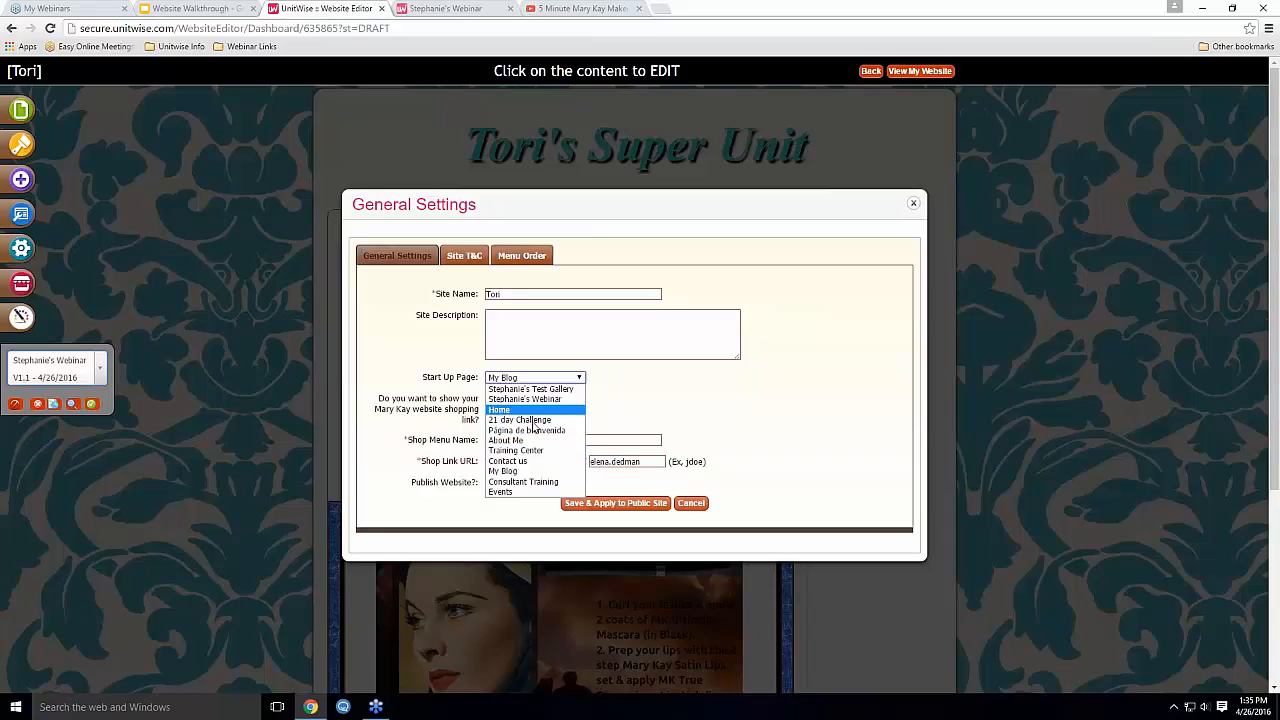
{"action": "left_click", "coordinate": [515, 409]}
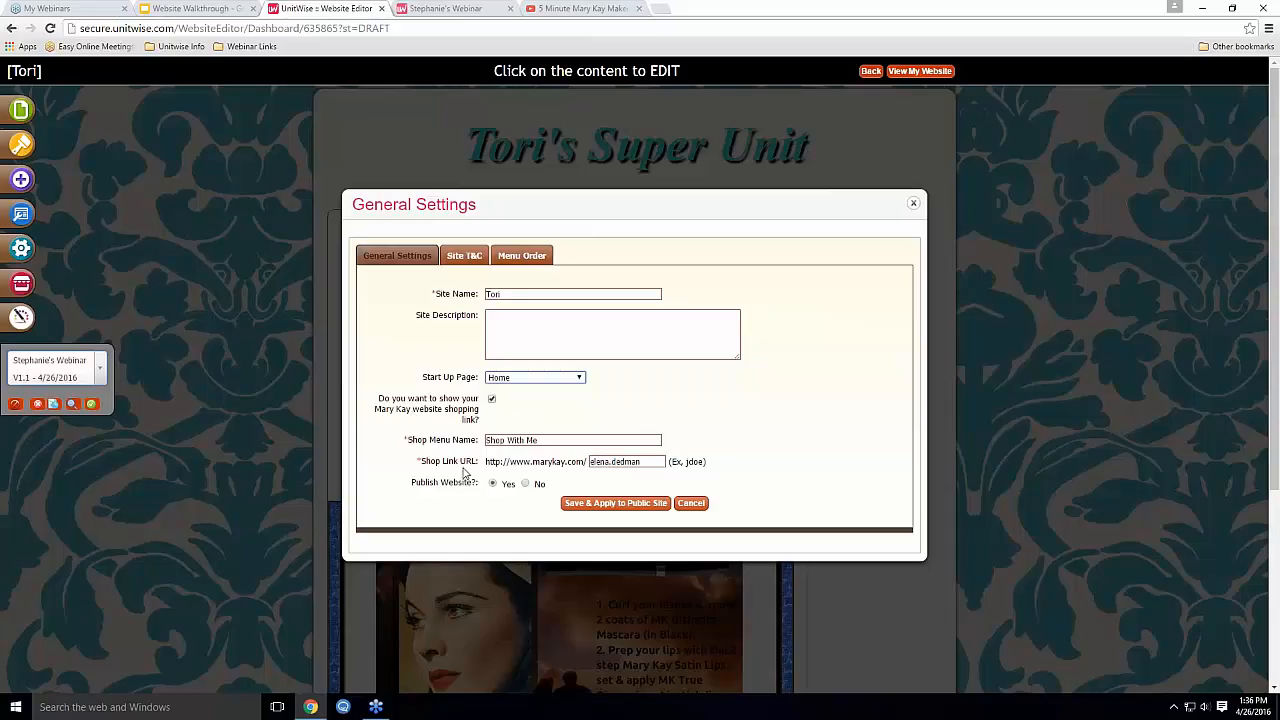
Inspect the 'Shop With Me' Shop Menu Name and the username in the Shop Link URL
{"action": "triple_click", "coordinate": [550, 441]}
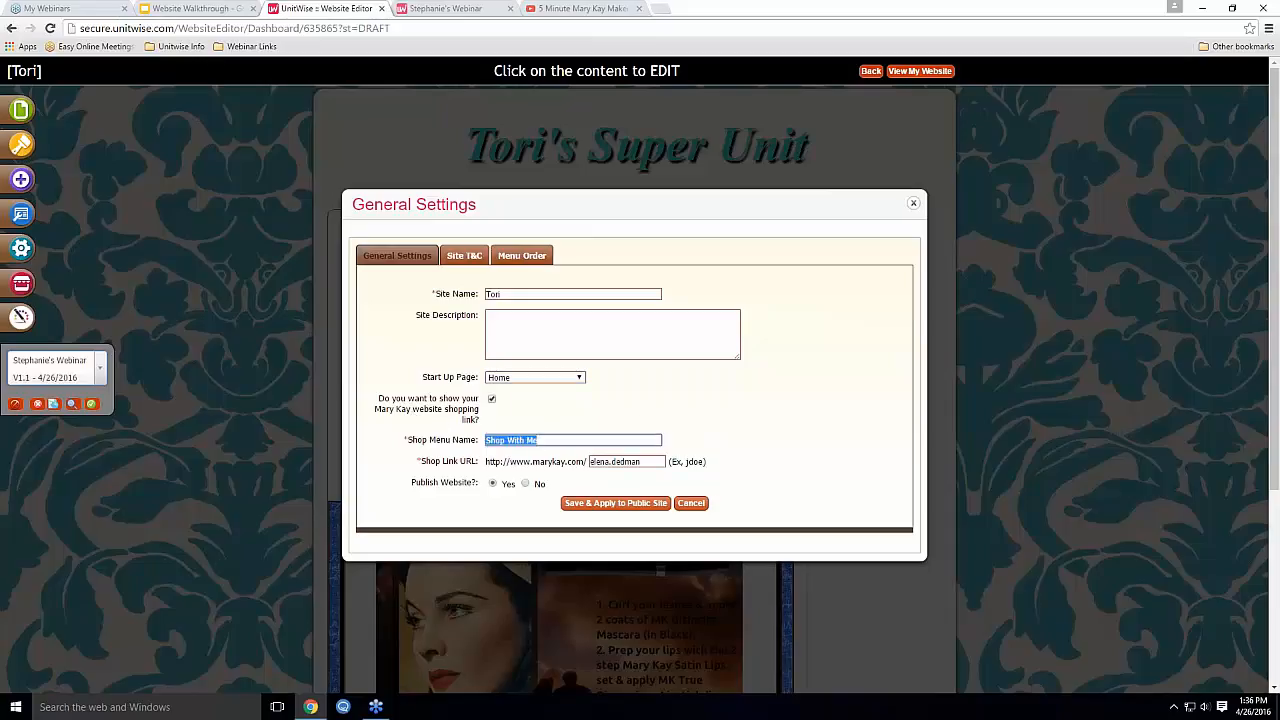
{"action": "left_click", "coordinate": [548, 440]}
{"action": "left_click_drag", "start_coordinate": [641, 461], "coordinate": [590, 461]}
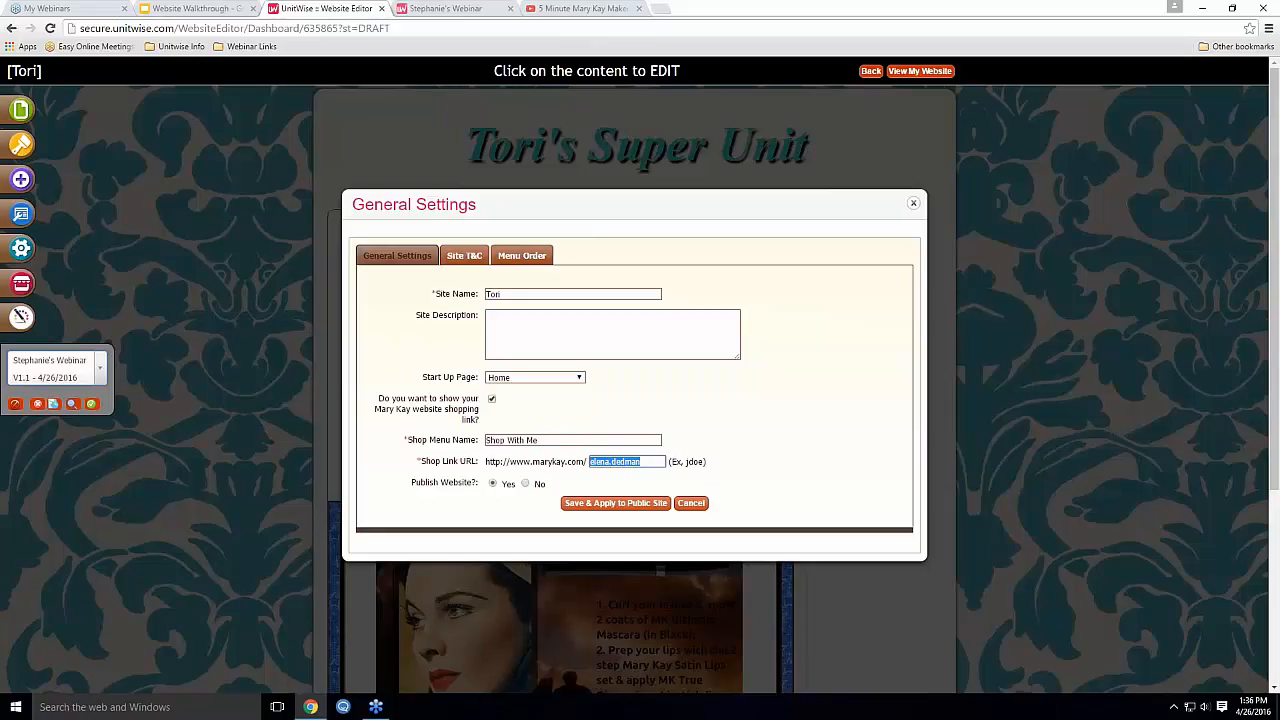
{"action": "left_click", "coordinate": [645, 461]}
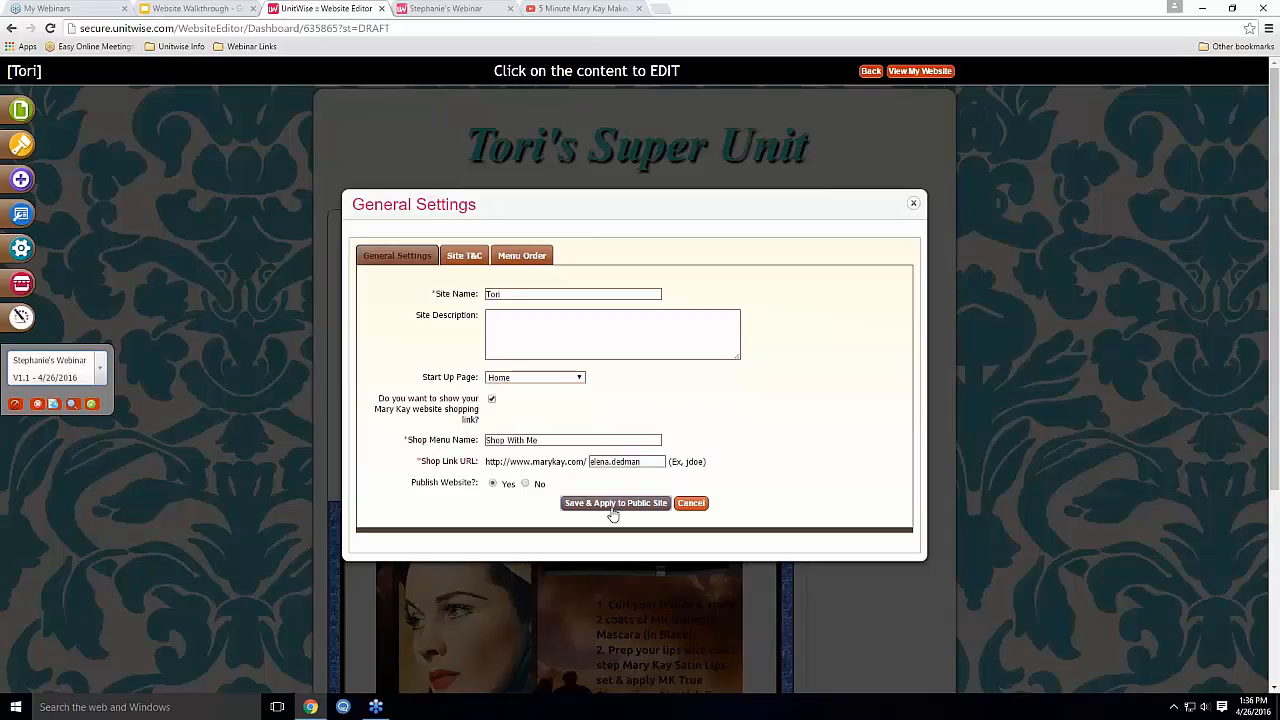
Reorder menus: Consultant Training to horizontal, Página de bienvenida back to vertical, then save the order
{"action": "left_click", "coordinate": [465, 256]}
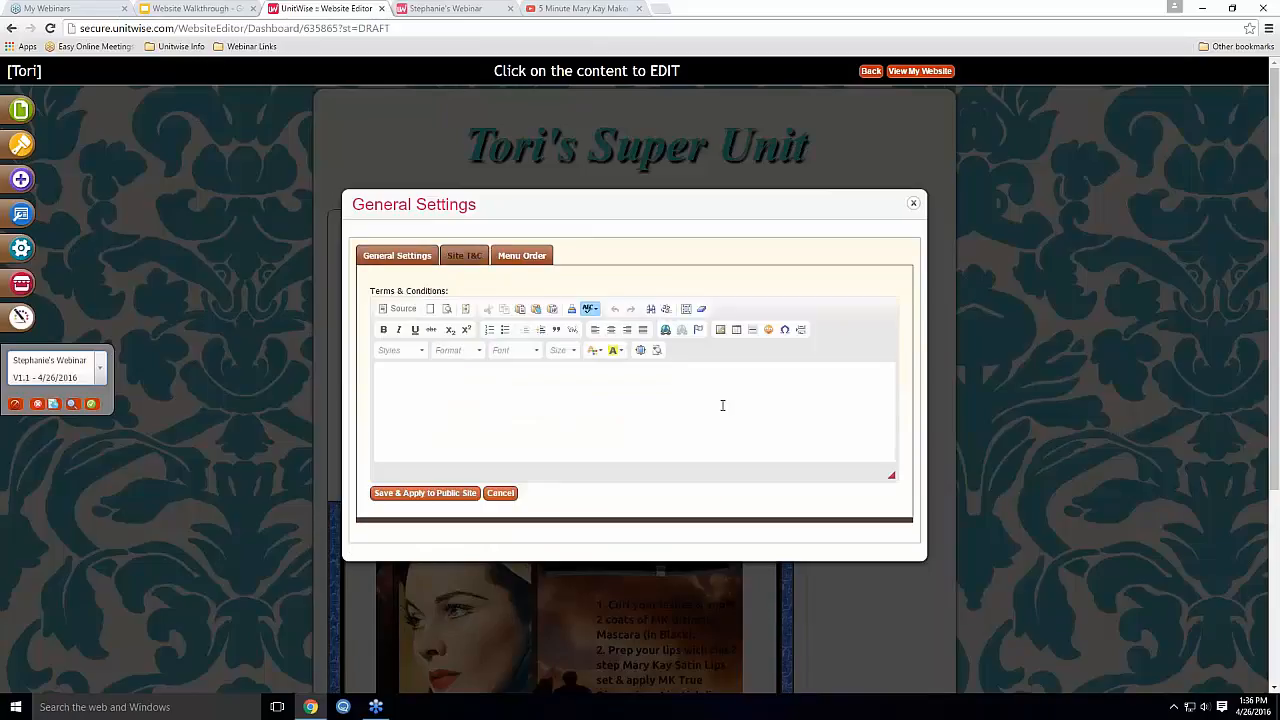
{"action": "left_click", "coordinate": [538, 258]}
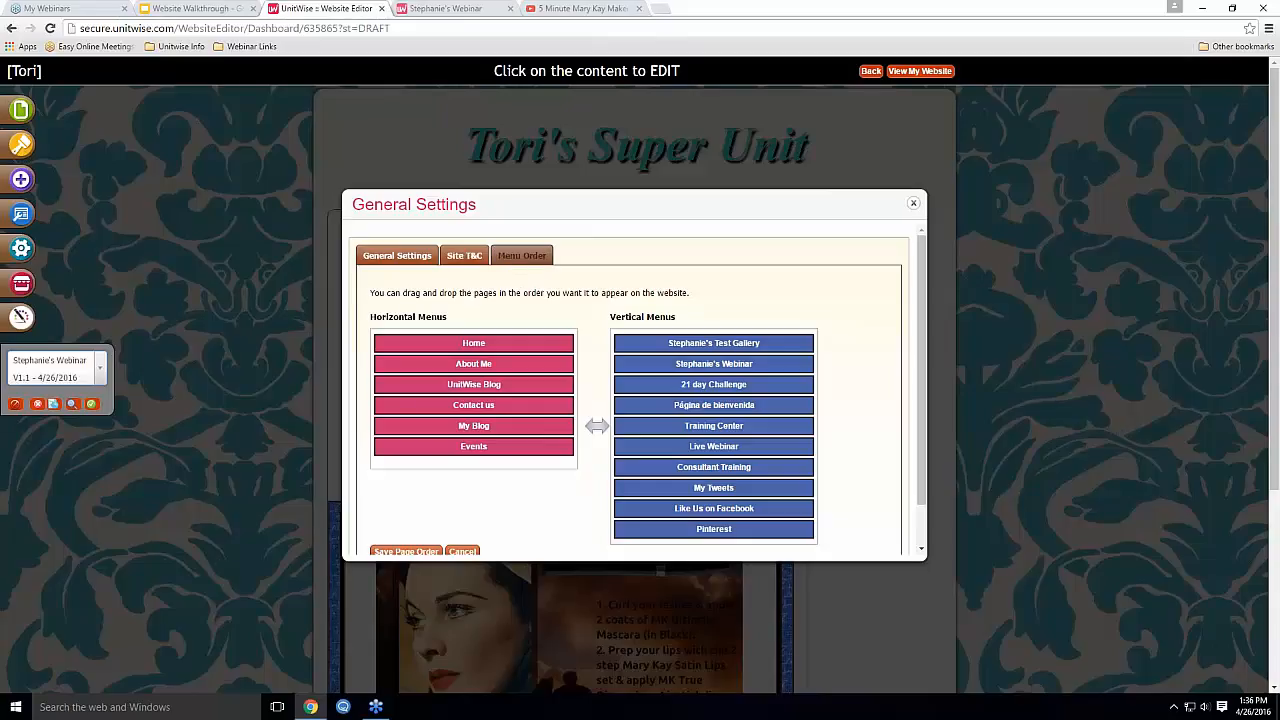
{"action": "scroll", "coordinate": [714, 380], "scroll_direction": "down", "scroll_amount": 1}
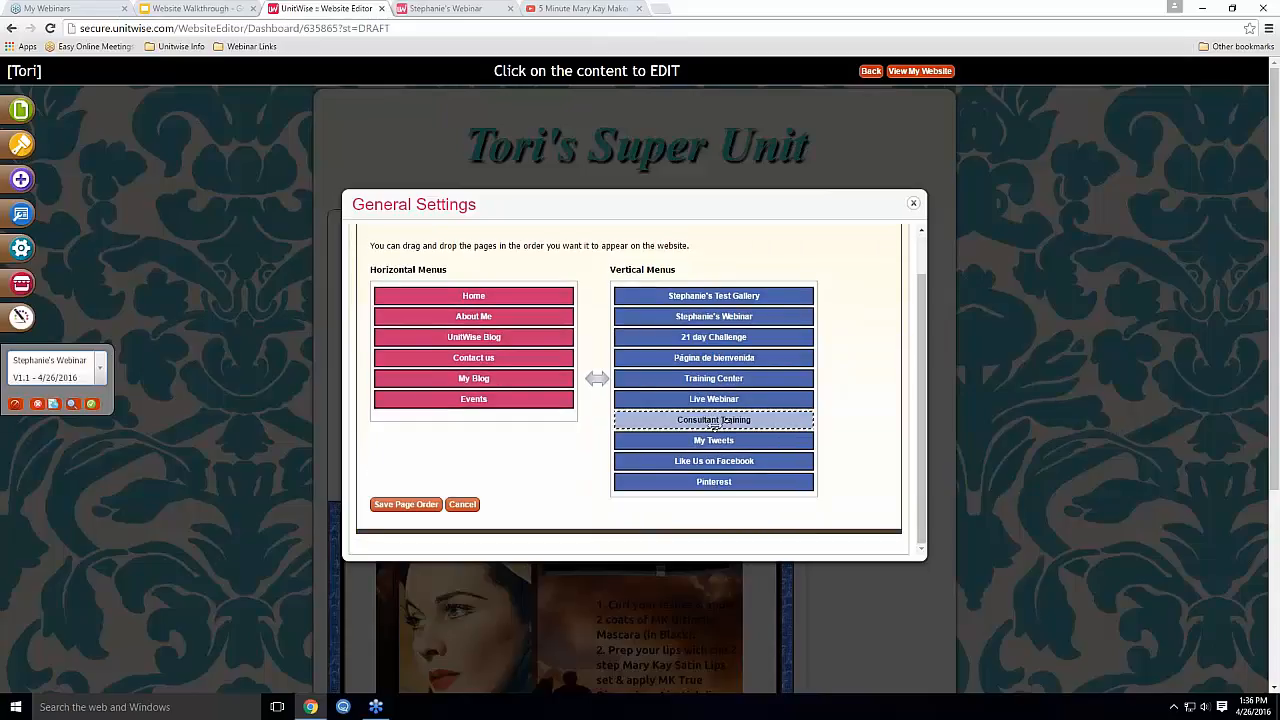
{"action": "left_click_drag", "start_coordinate": [722, 425], "coordinate": [467, 421]}
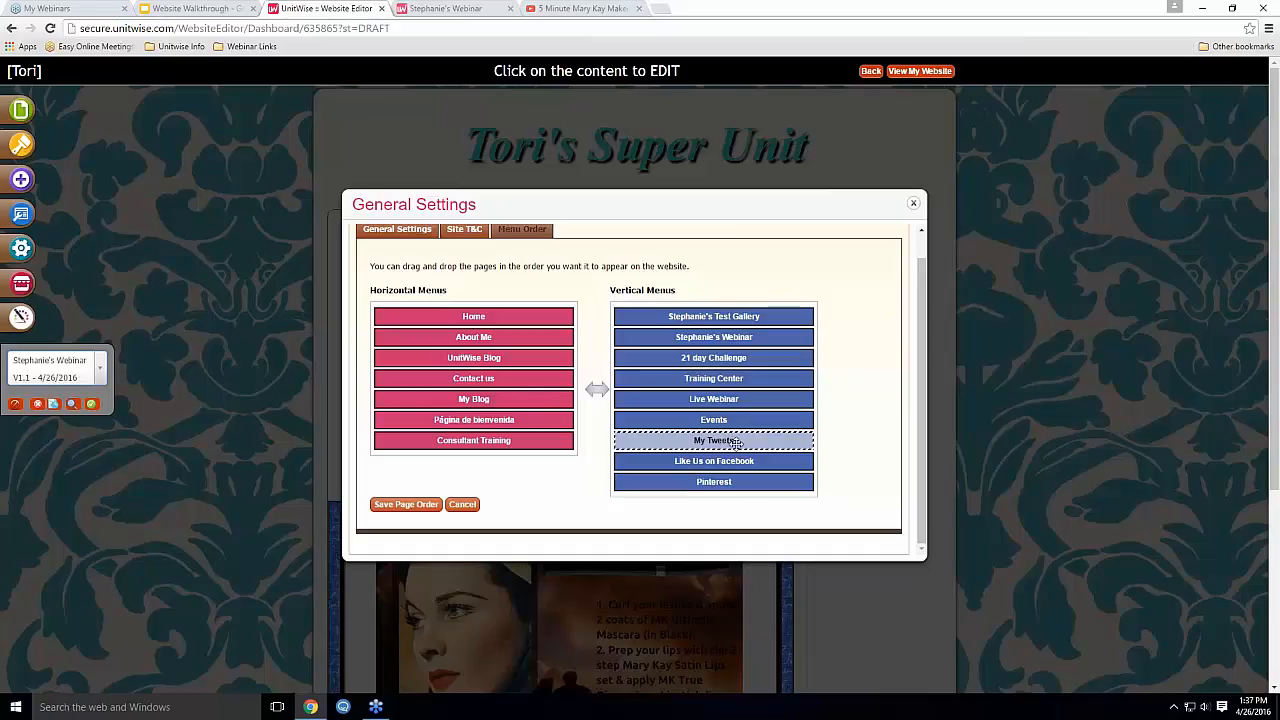
{"action": "mouse_move", "coordinate": [735, 464]}
{"action": "left_mouse_down"}
{"action": "mouse_move", "coordinate": [735, 400]}
{"action": "mouse_move", "coordinate": [733, 485]}
{"action": "left_mouse_up"}
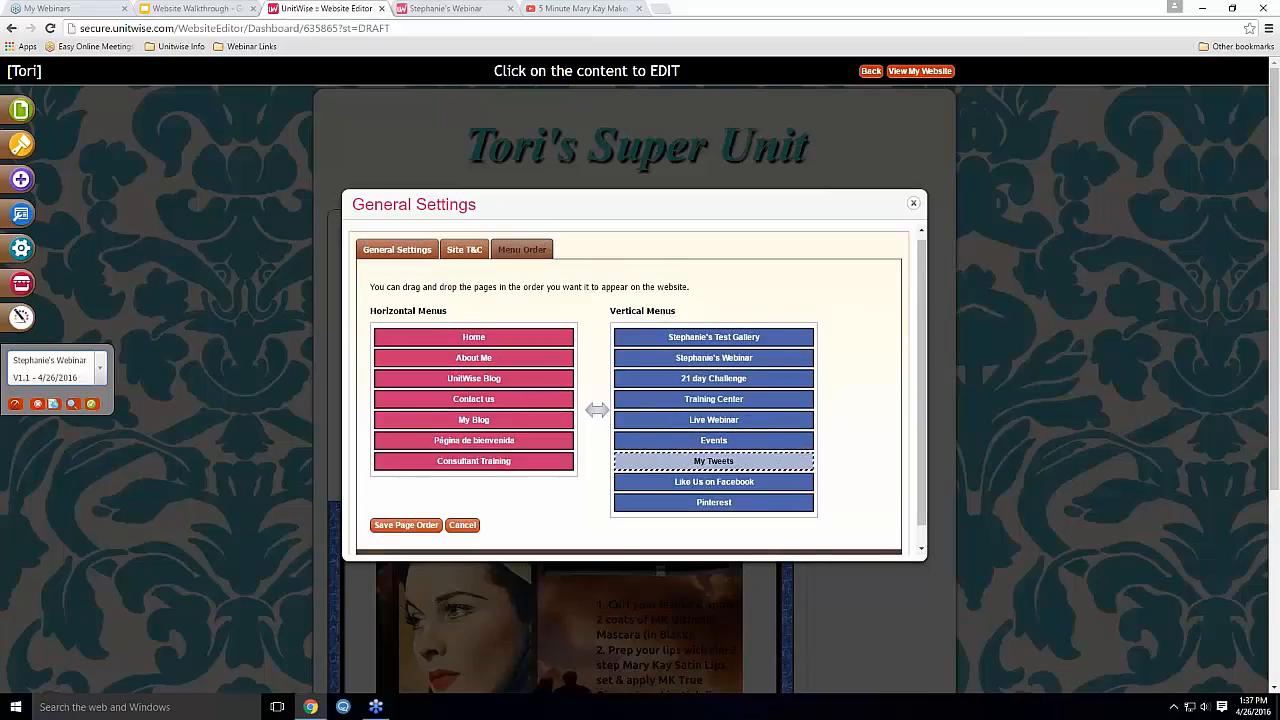
{"action": "left_click_drag", "start_coordinate": [474, 440], "coordinate": [520, 462]}
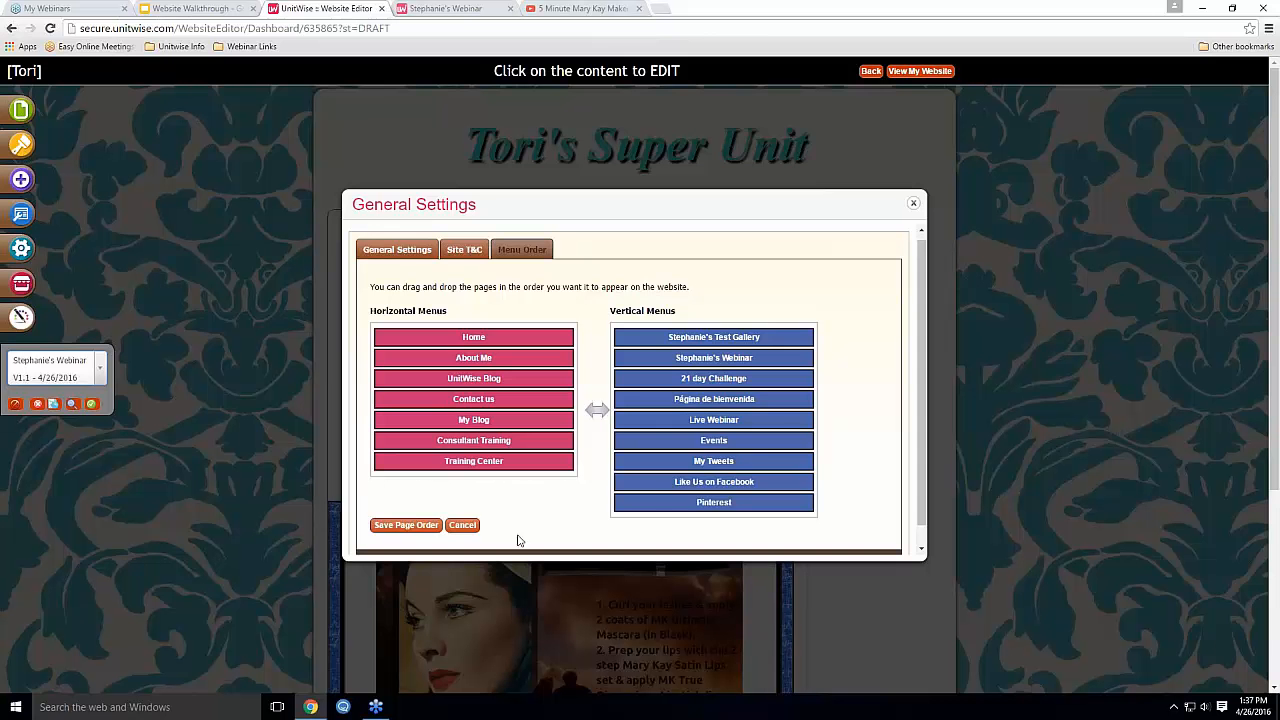
{"action": "left_click", "coordinate": [406, 525]}
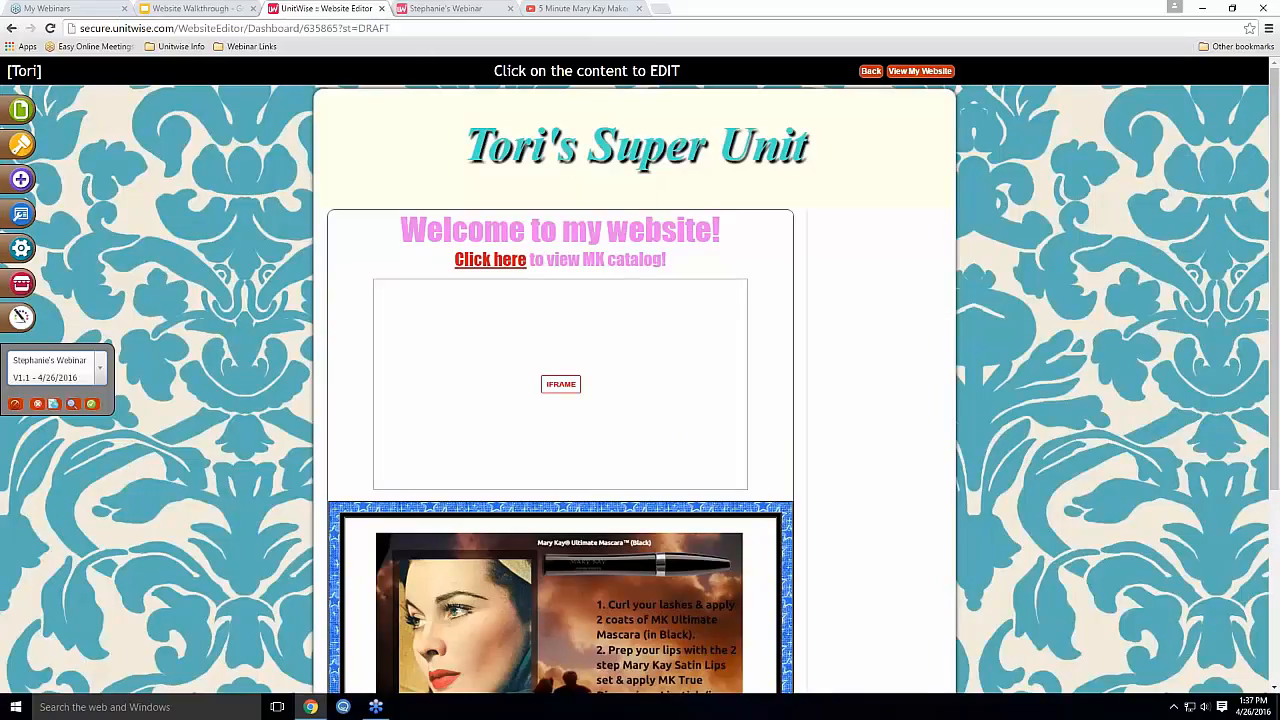
Show both Top Navigation and Side Navigation on this page and save its settings
{"action": "left_click", "coordinate": [27, 218]}
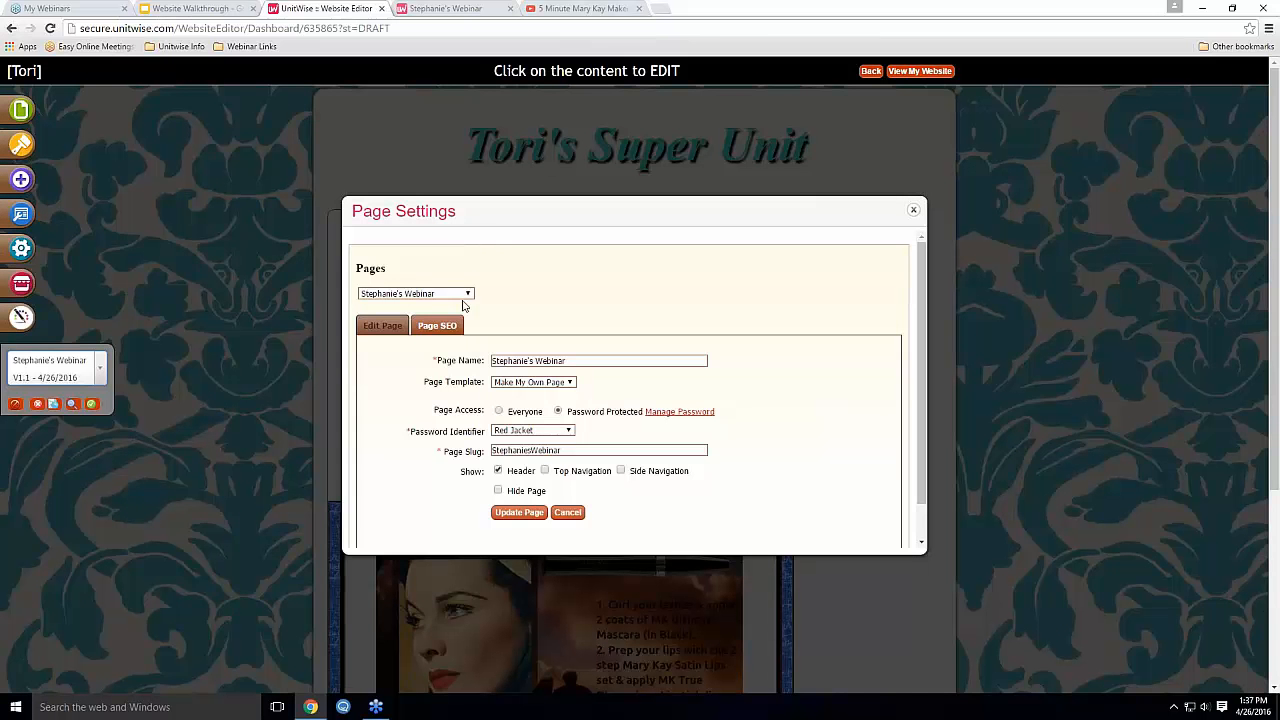
{"action": "left_click", "coordinate": [546, 471]}
{"action": "left_click", "coordinate": [621, 471]}
{"action": "left_click", "coordinate": [528, 515]}
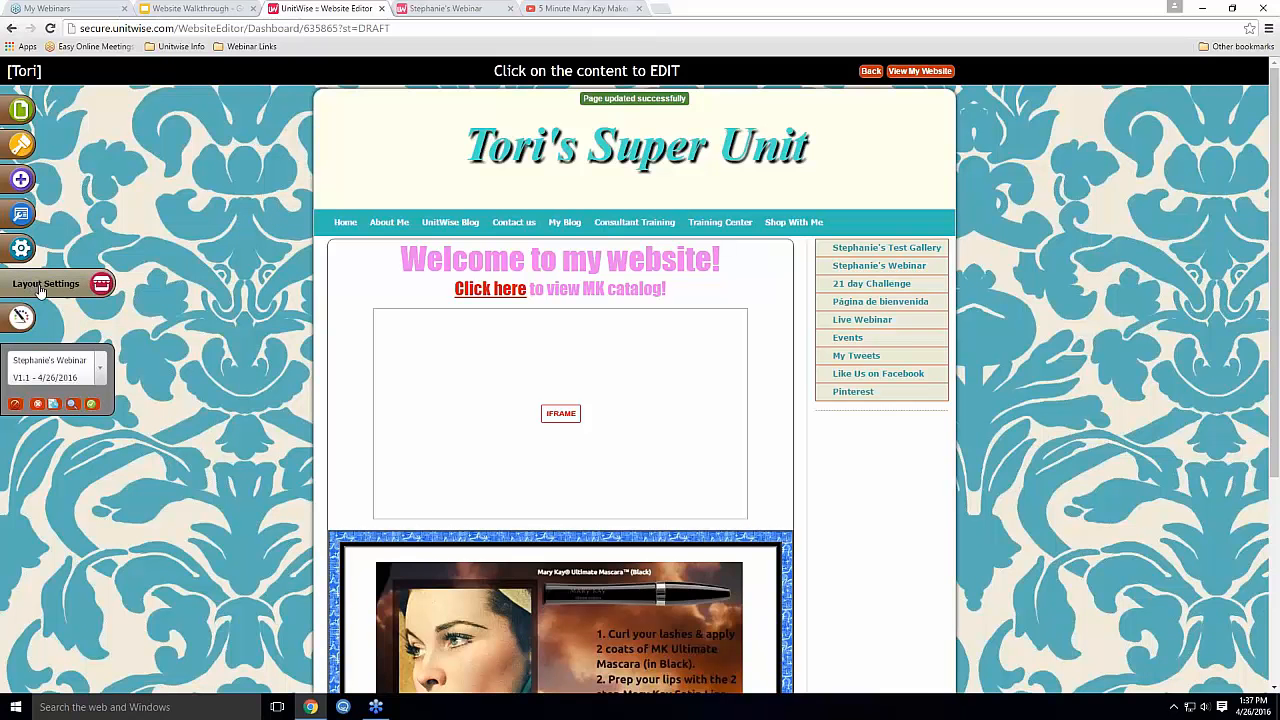
{"action": "left_click", "coordinate": [45, 288]}
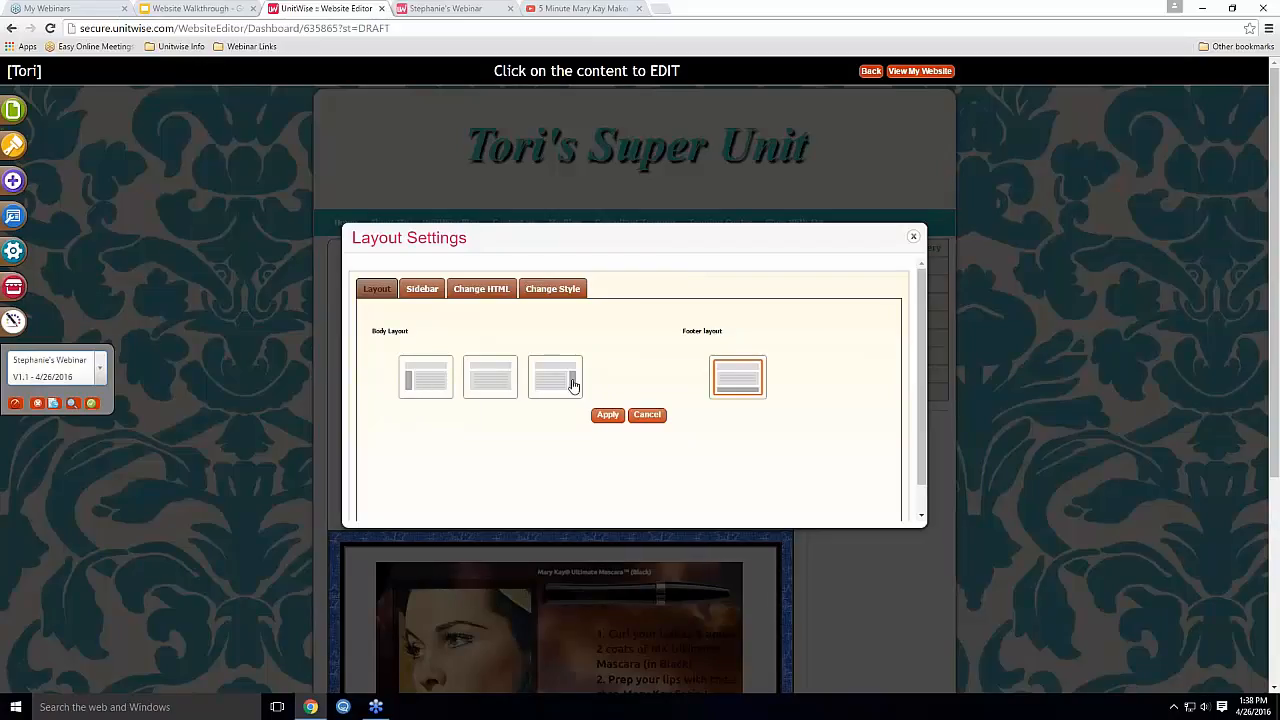
{"action": "left_click", "coordinate": [486, 386]}
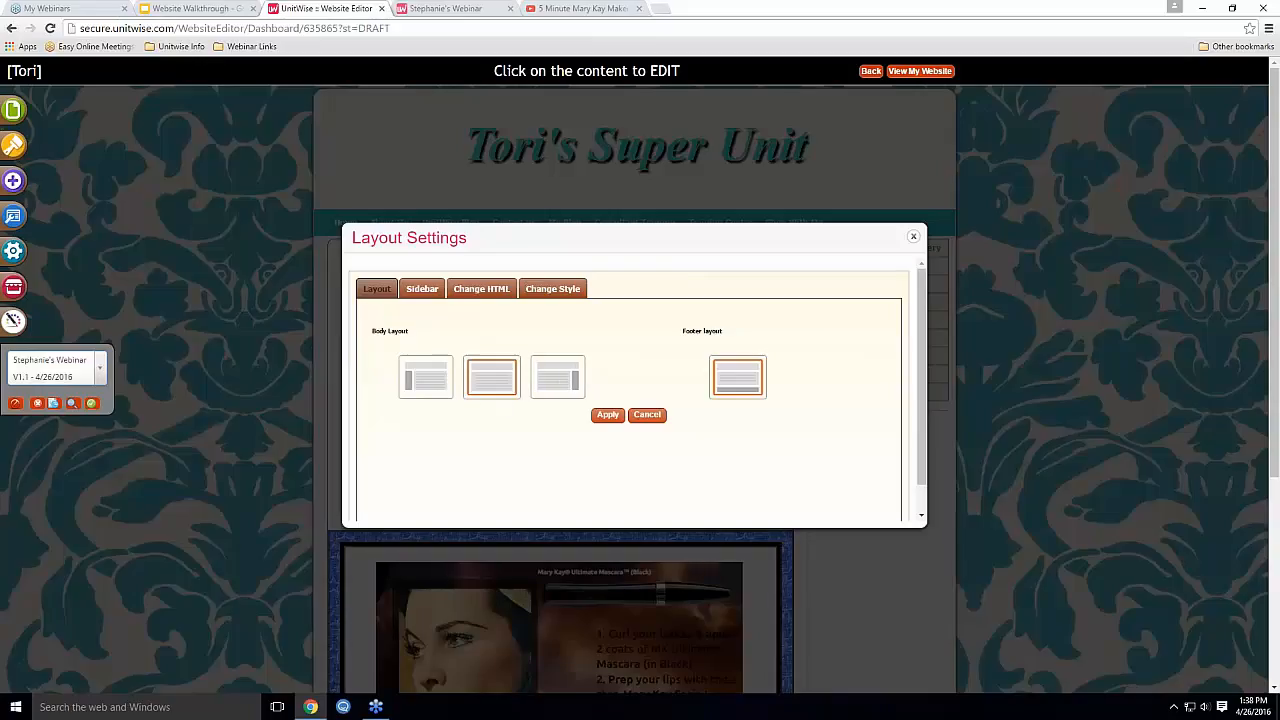
{"action": "left_click", "coordinate": [542, 374]}
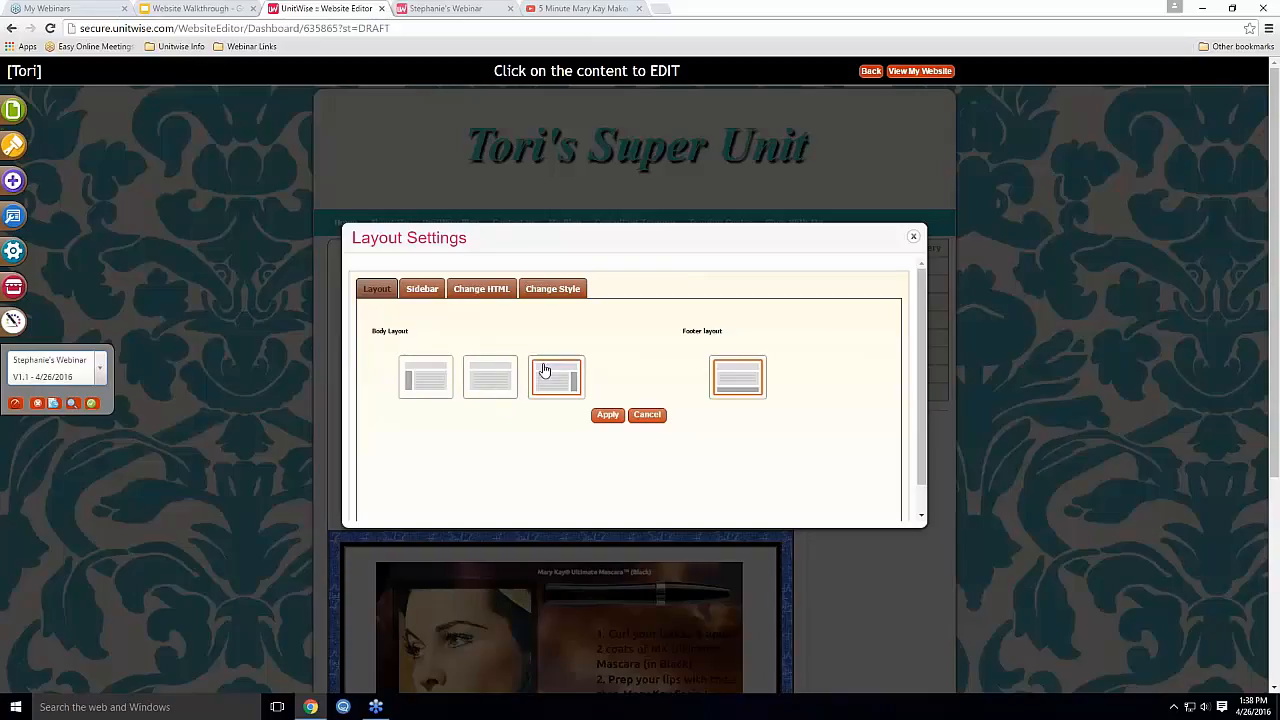
{"action": "left_click", "coordinate": [424, 292]}
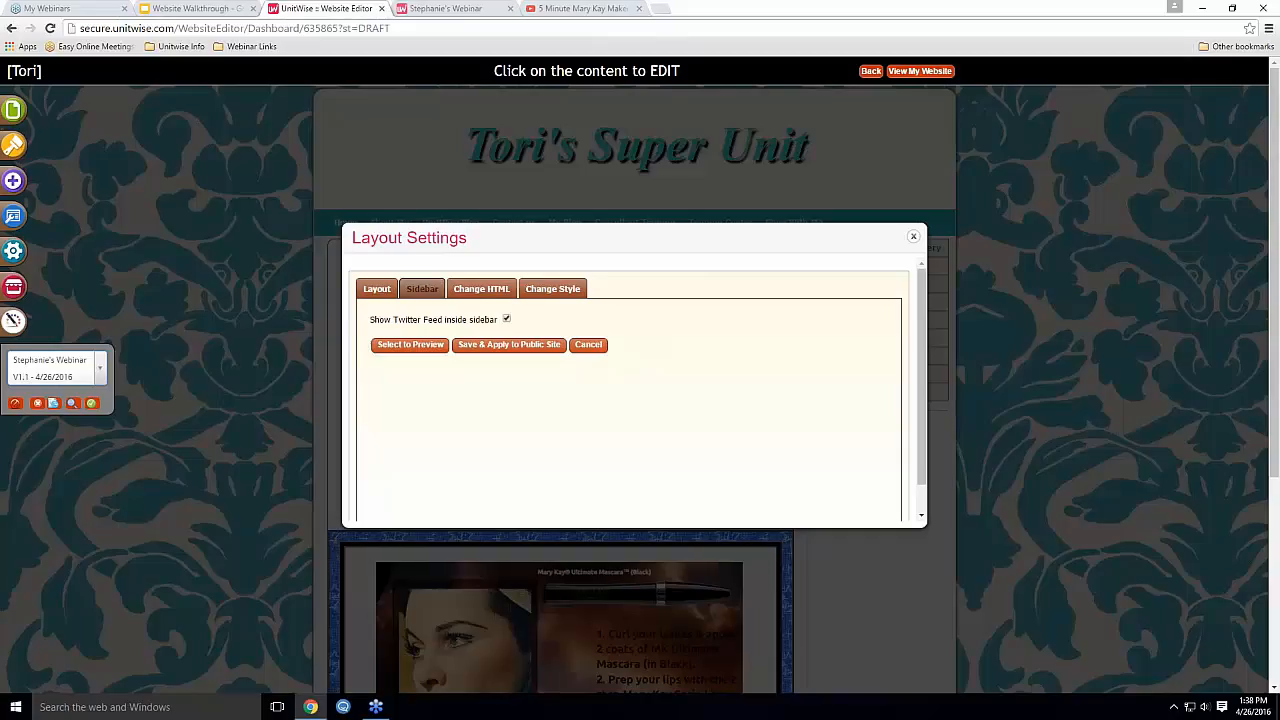
{"action": "left_click", "coordinate": [498, 298]}
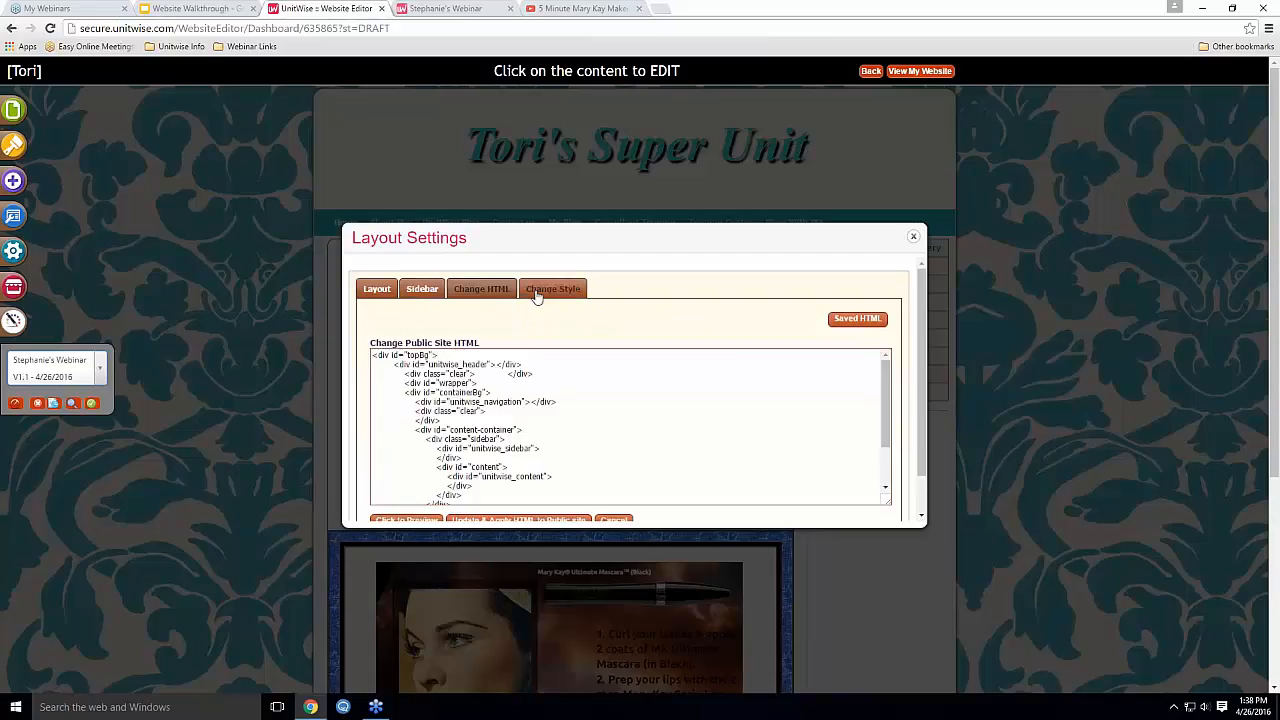
{"action": "left_click", "coordinate": [536, 296]}
{"action": "left_click", "coordinate": [483, 299]}
{"action": "scroll", "coordinate": [515, 457], "scroll_direction": "down", "scroll_amount": 5}
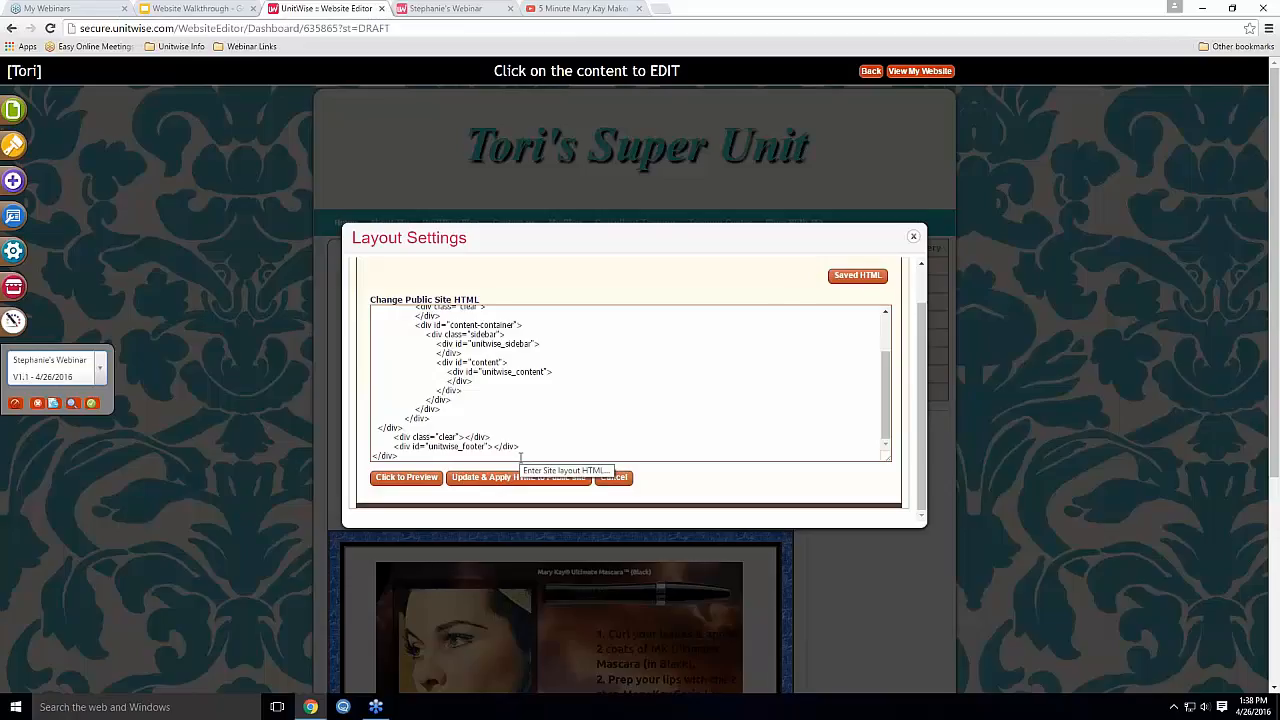
{"action": "scroll", "coordinate": [570, 398], "scroll_direction": "up", "scroll_amount": 3}
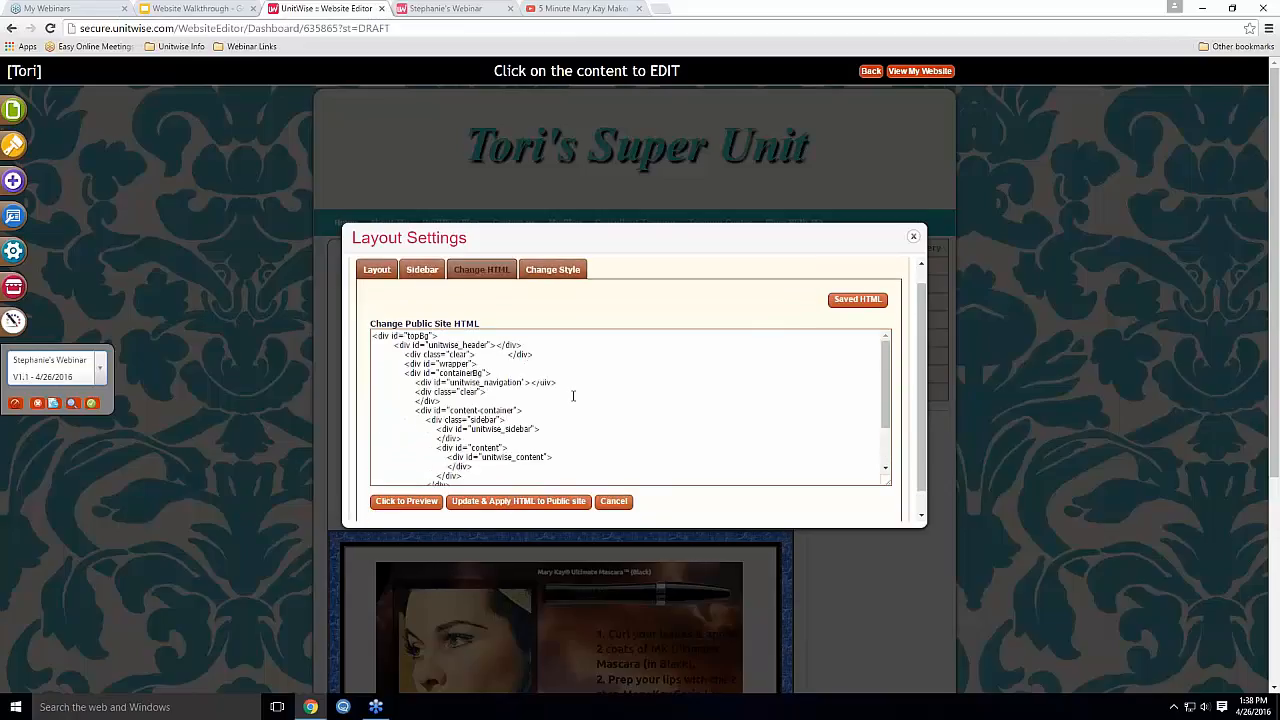
{"action": "scroll", "coordinate": [570, 398], "scroll_direction": "down", "scroll_amount": 3}
{"action": "scroll", "coordinate": [570, 398], "scroll_direction": "down", "scroll_amount": 2}
{"action": "scroll", "coordinate": [519, 358], "scroll_direction": "up", "scroll_amount": 6}
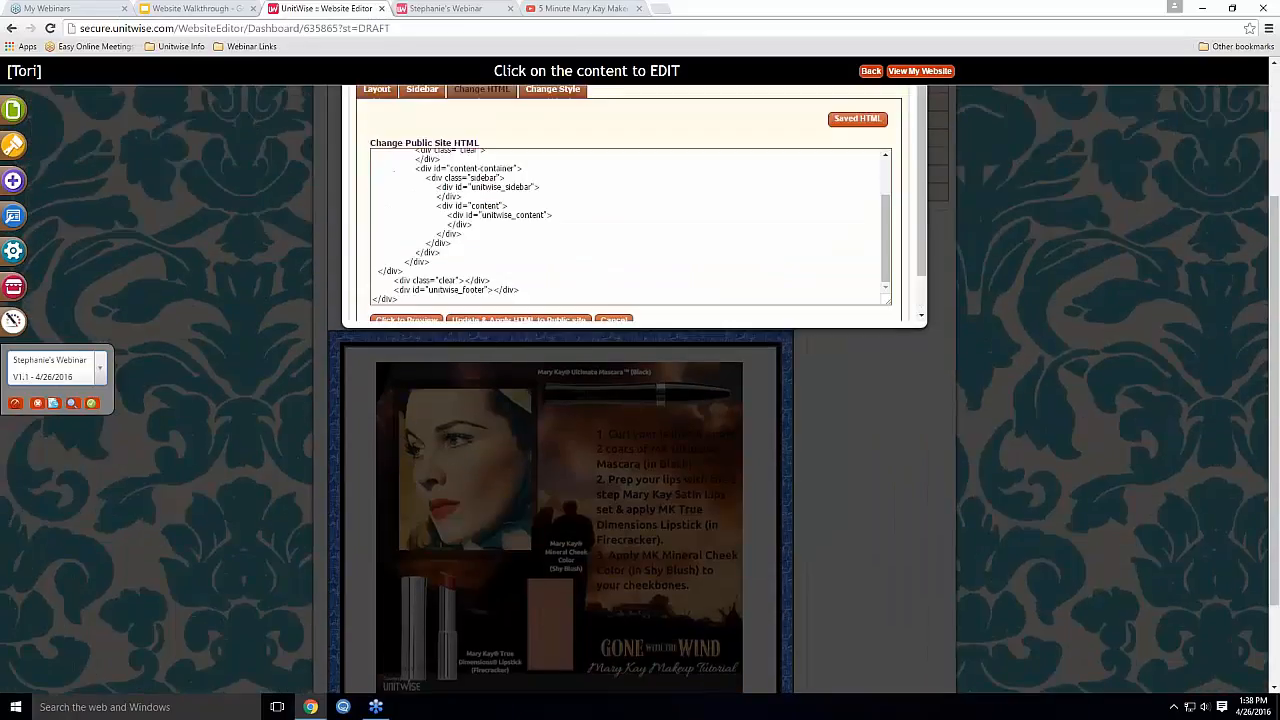
{"action": "scroll", "coordinate": [476, 479], "scroll_direction": "down", "scroll_amount": 3}
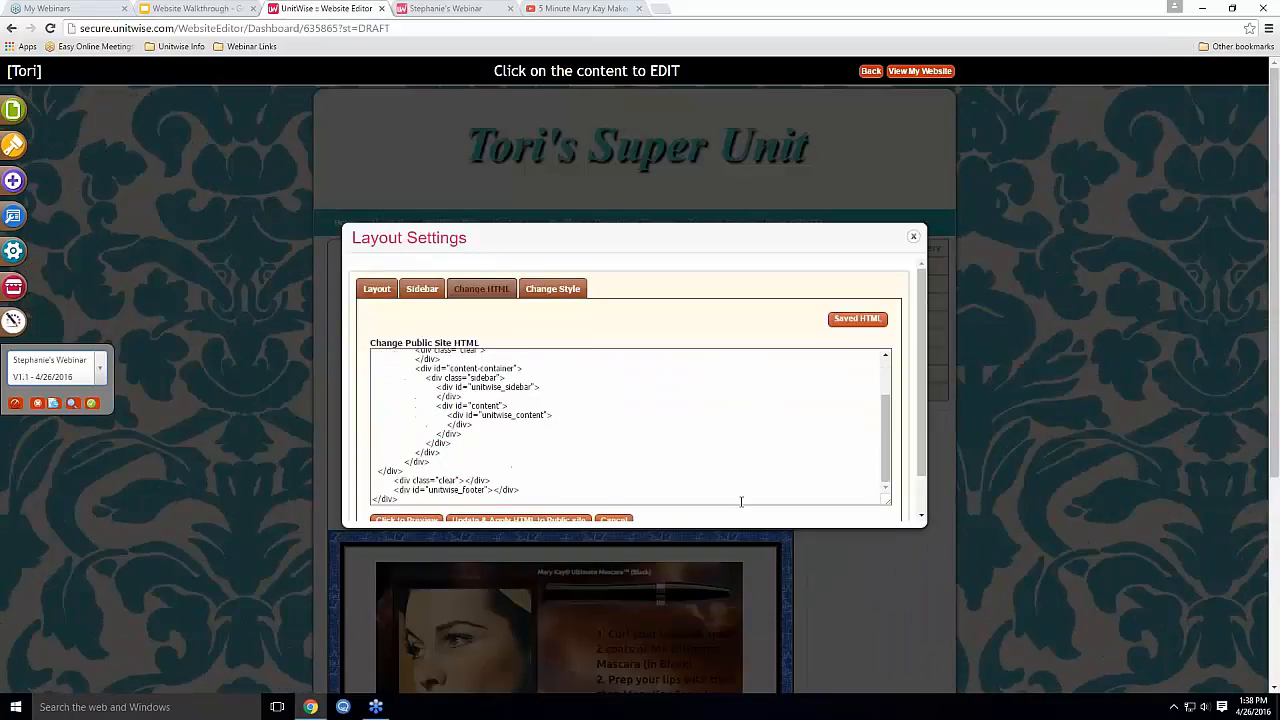
{"action": "scroll", "coordinate": [741, 501], "scroll_direction": "down", "scroll_amount": 1}
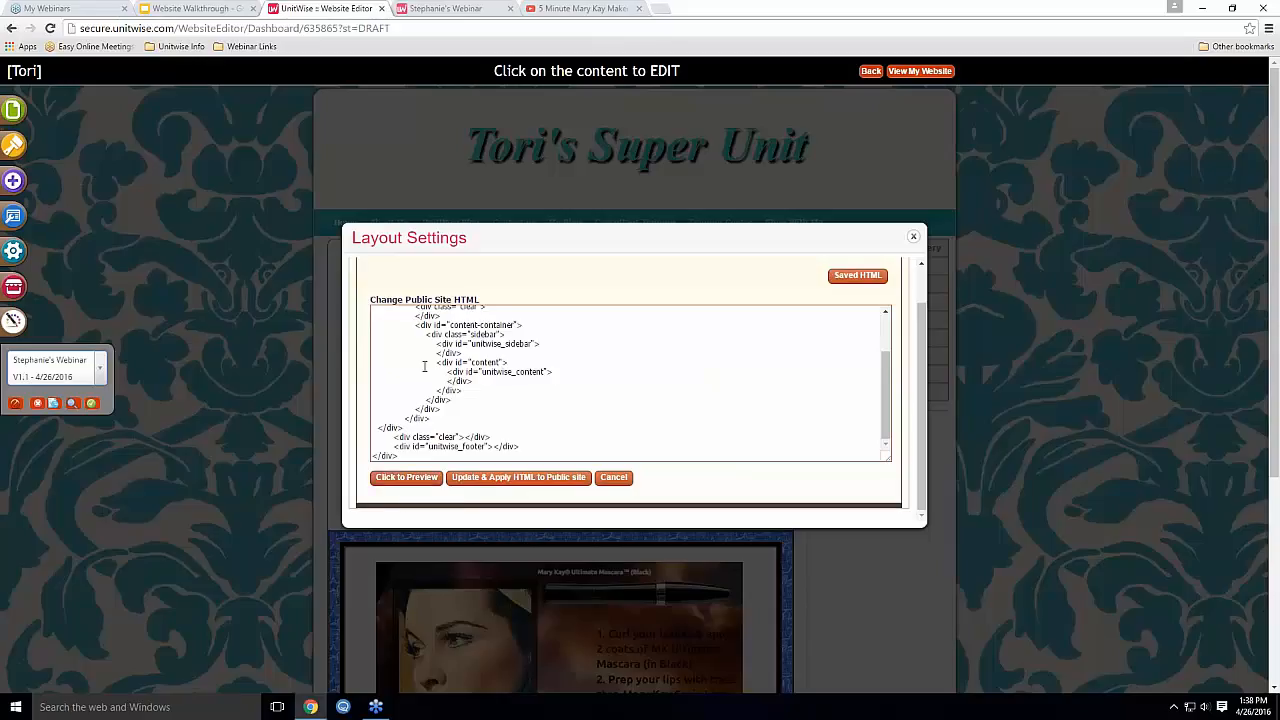
{"action": "scroll", "coordinate": [450, 400], "scroll_direction": "up", "scroll_amount": 6}
{"action": "left_click", "coordinate": [378, 289]}
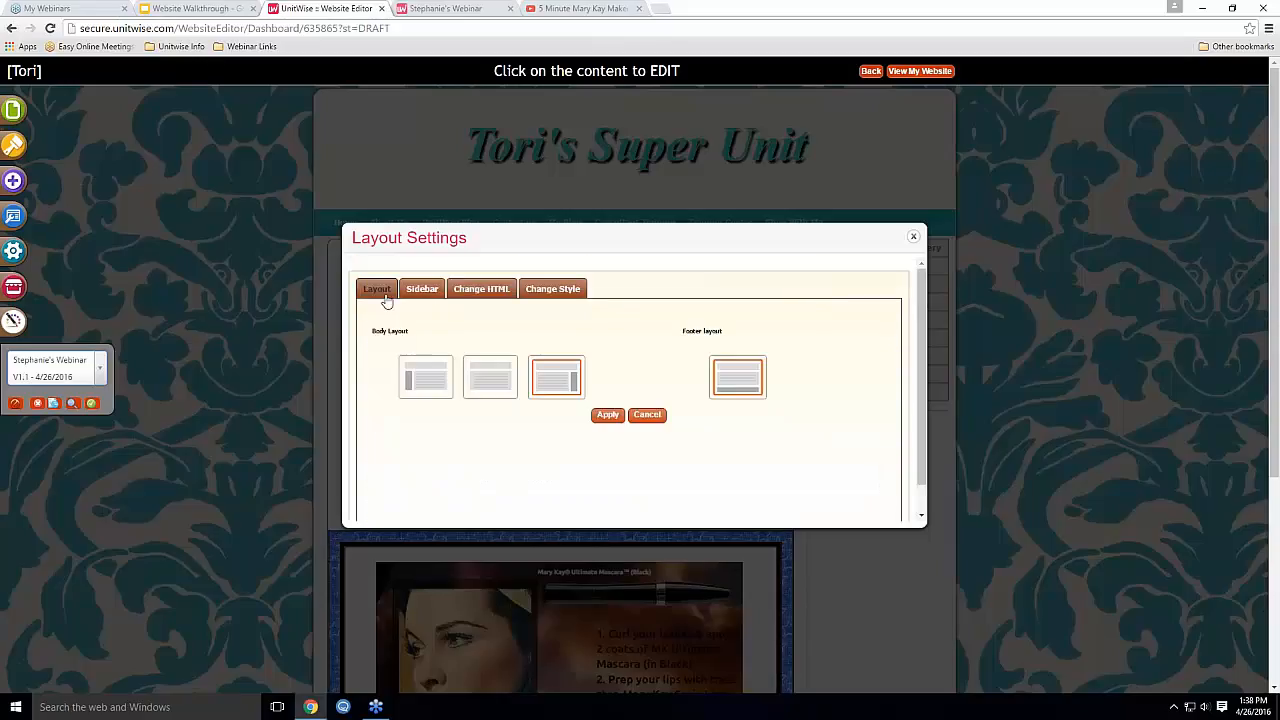
{"action": "left_click", "coordinate": [648, 415]}
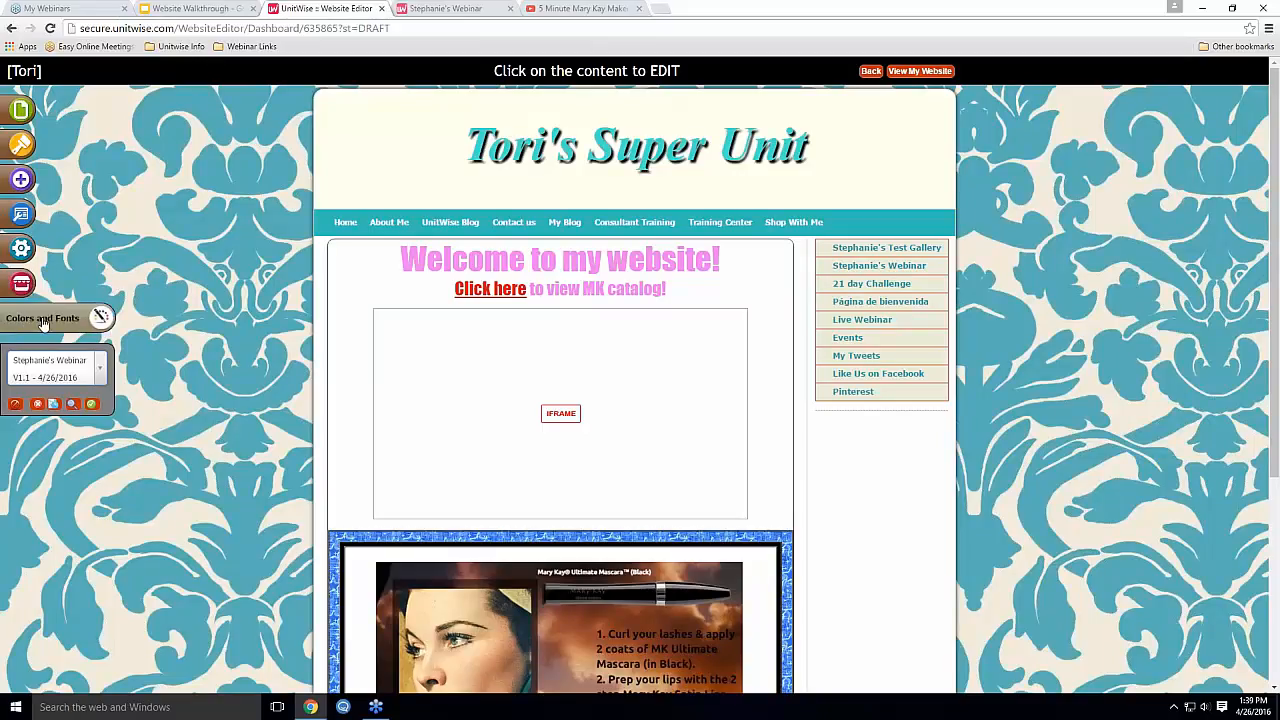
Open Colors and Fonts and bring the Site Header background colour setting into view
{"action": "left_click", "coordinate": [43, 320]}
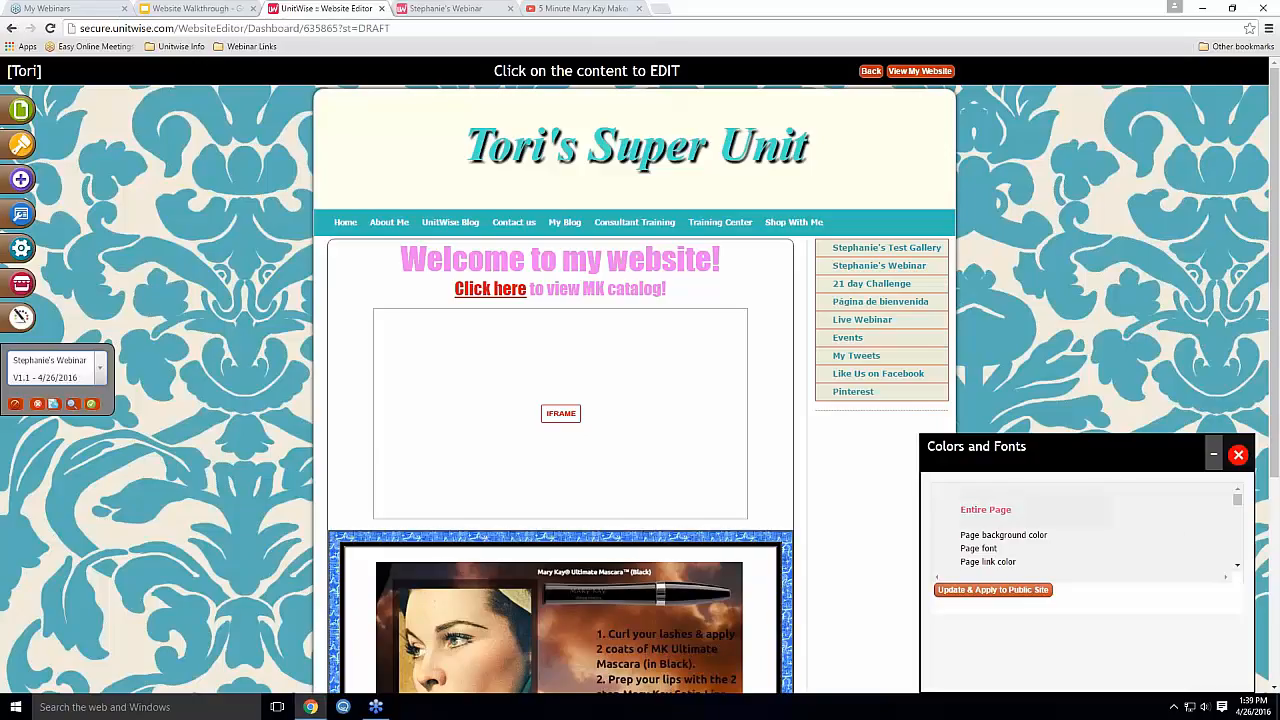
{"action": "left_click", "coordinate": [1237, 569]}
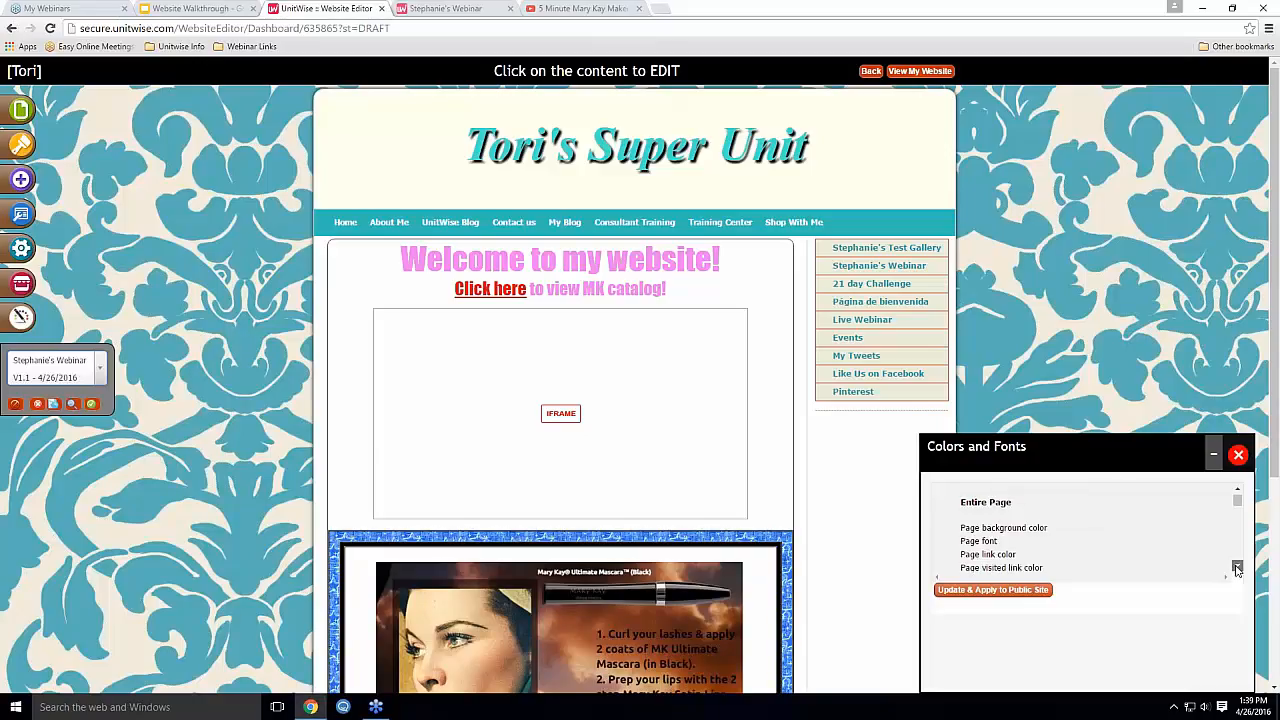
{"action": "left_click", "coordinate": [1237, 569]}
{"action": "left_click", "coordinate": [1237, 569]}
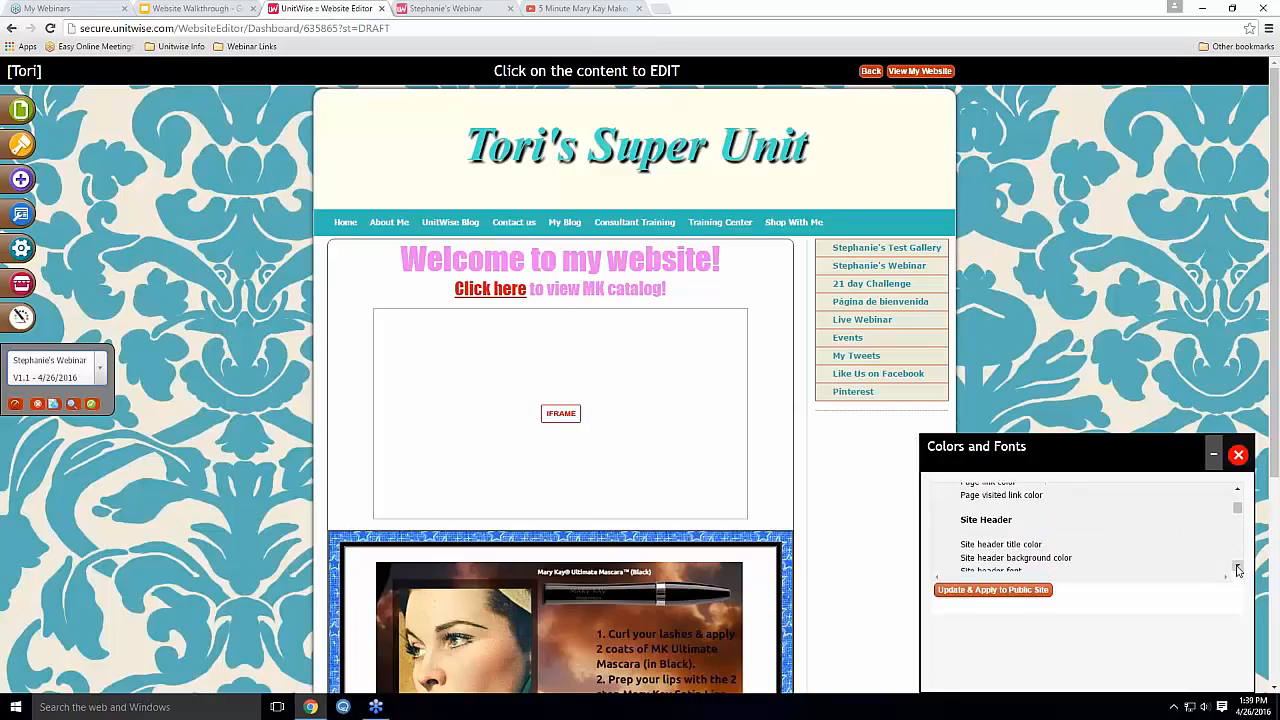
{"action": "left_click", "coordinate": [1237, 569]}
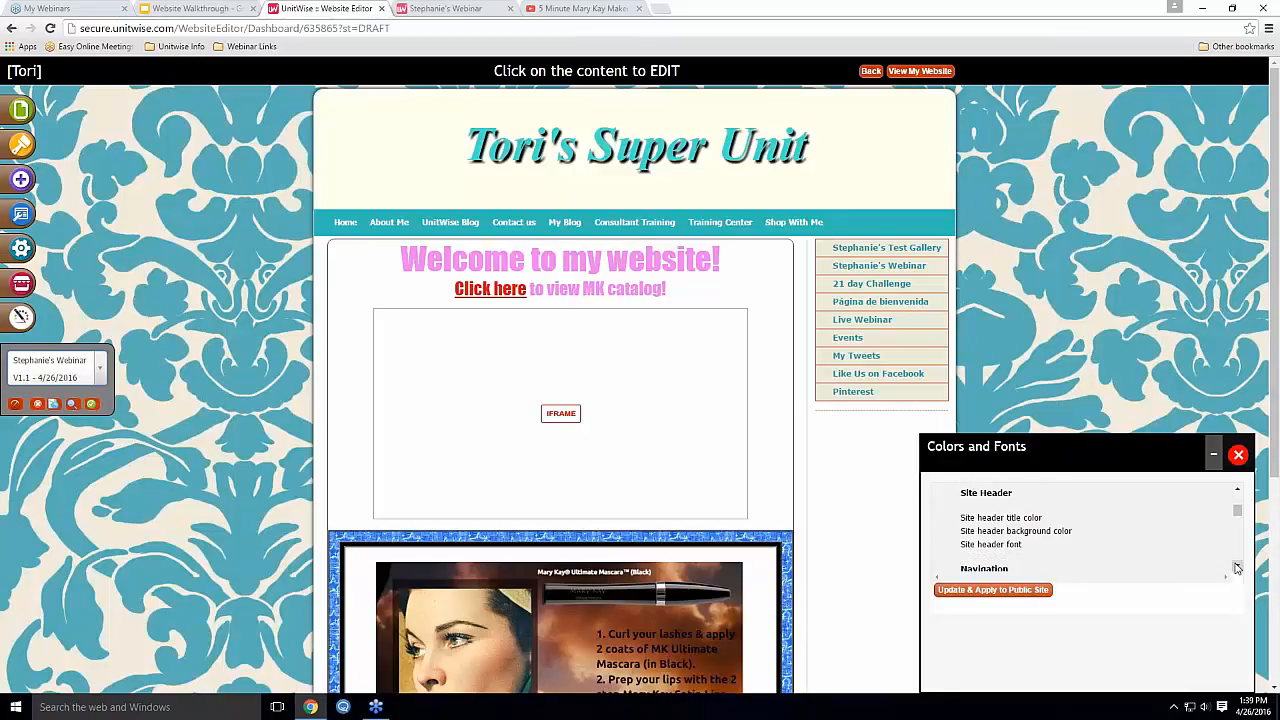
{"action": "scroll", "coordinate": [1168, 560], "scroll_direction": "up", "scroll_amount": 3}
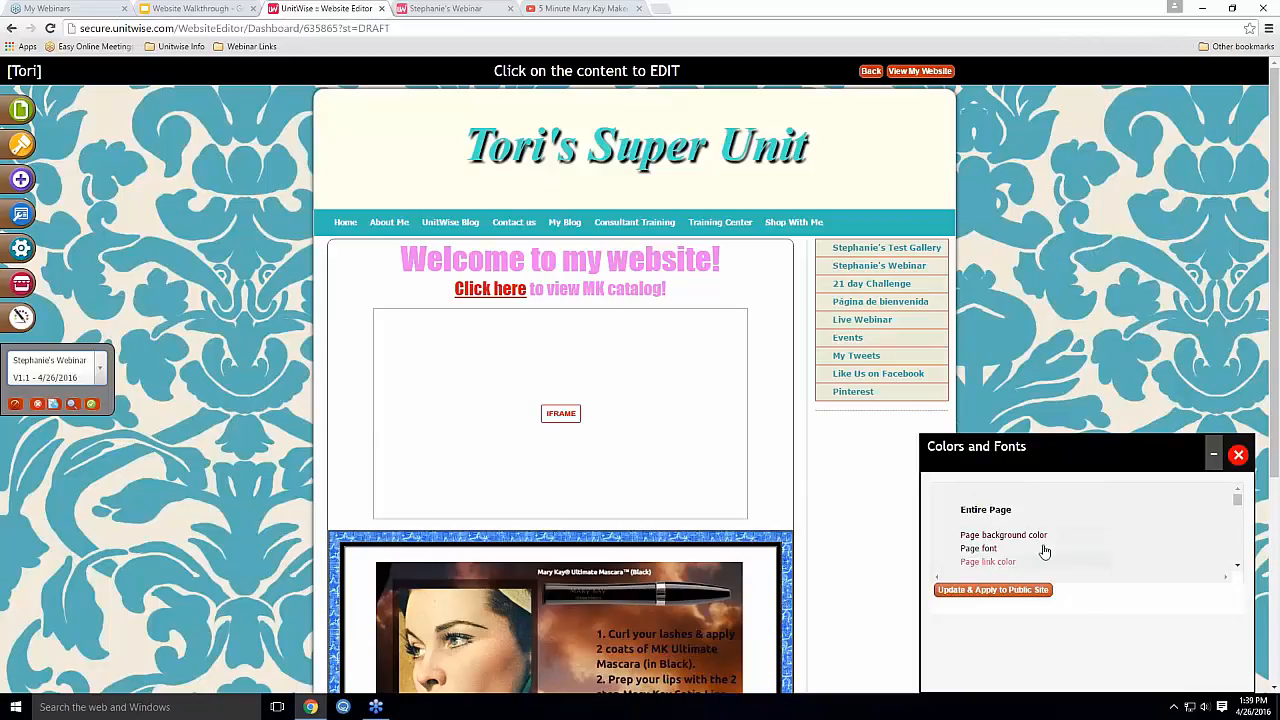
Browse the Navigation, content area and Sidebar colour options, scrolling the page up and down
{"action": "left_click", "coordinate": [1237, 569]}
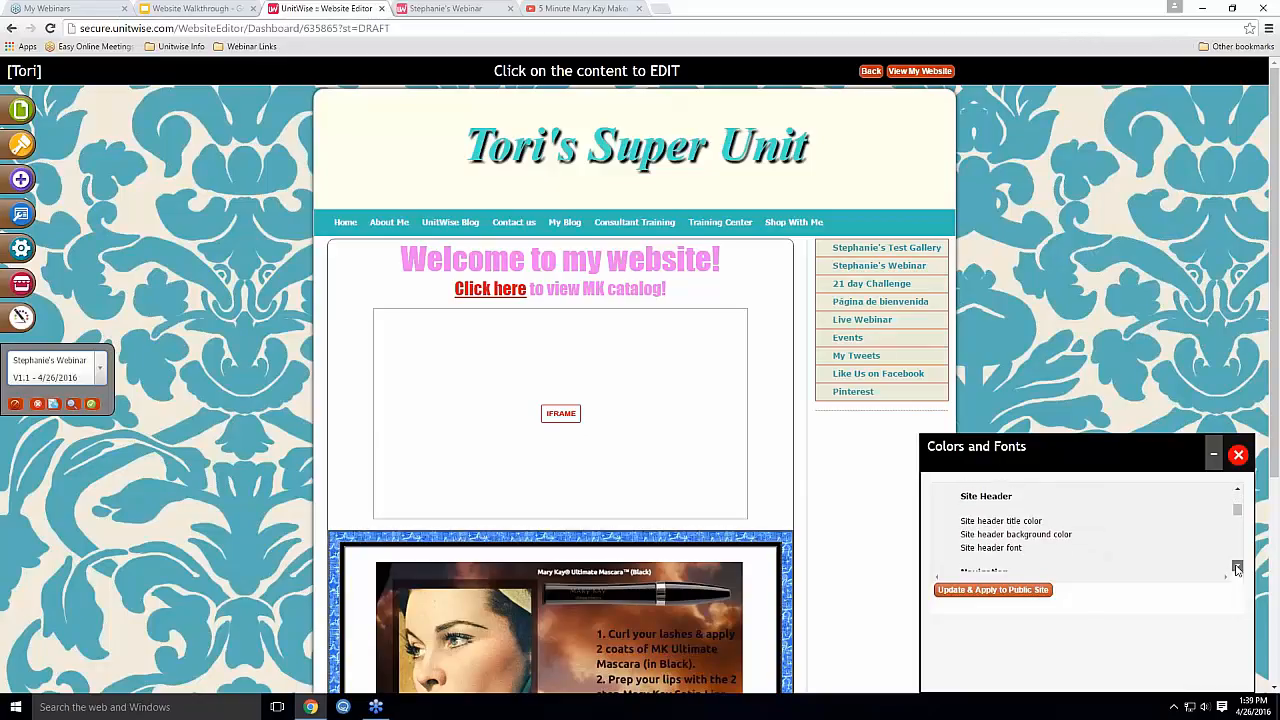
{"action": "left_click", "coordinate": [1237, 569]}
{"action": "left_click", "coordinate": [1237, 569]}
{"action": "left_click", "coordinate": [1237, 569]}
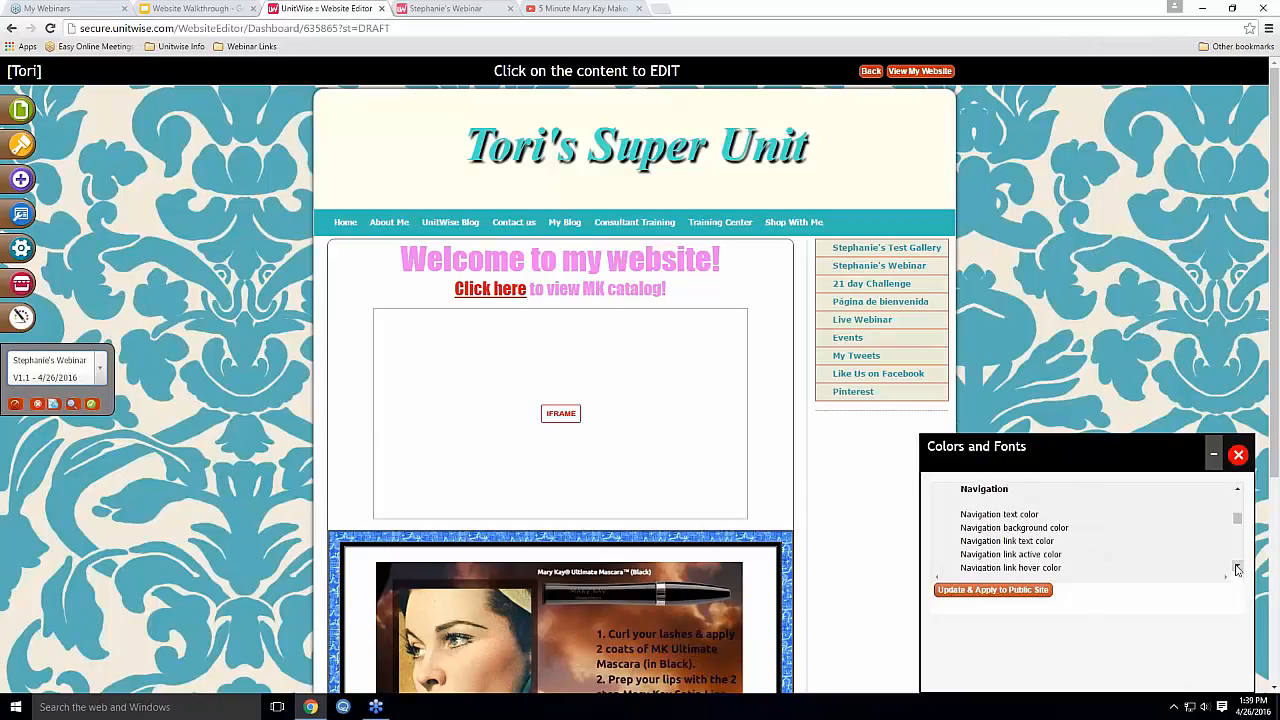
{"action": "left_click", "coordinate": [1237, 569]}
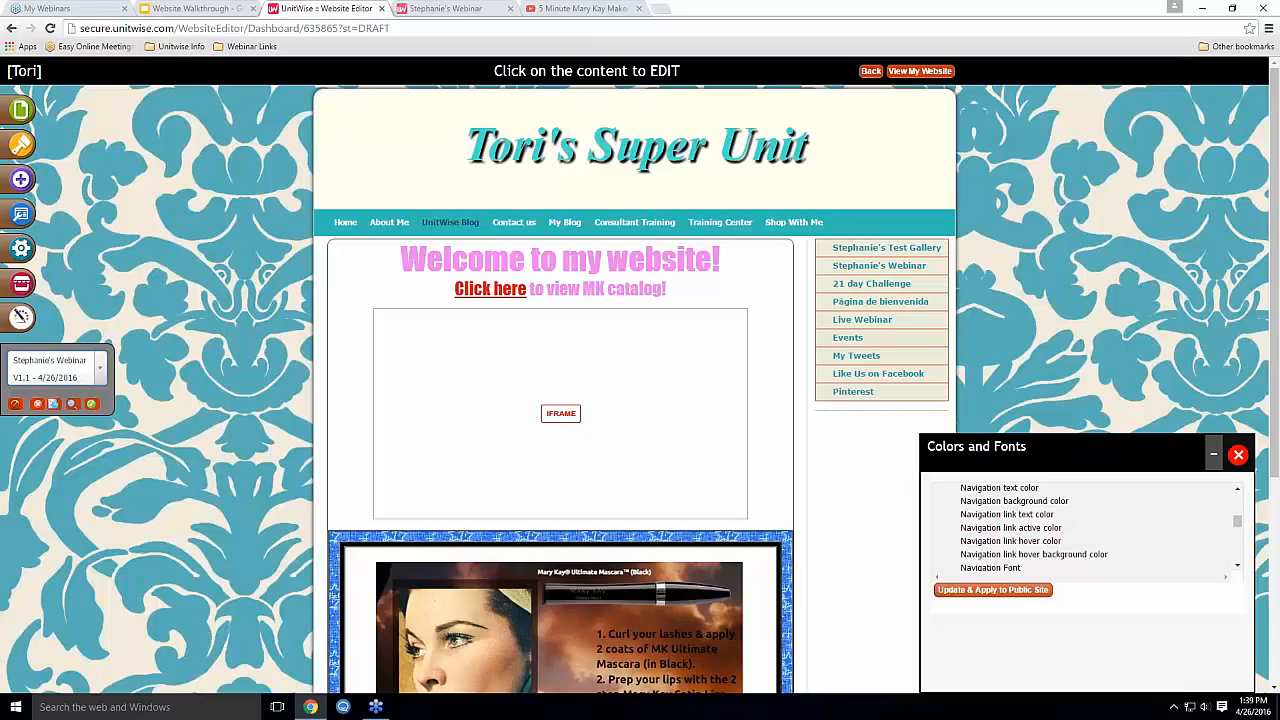
{"action": "left_click", "coordinate": [1237, 569]}
{"action": "left_click", "coordinate": [1237, 569]}
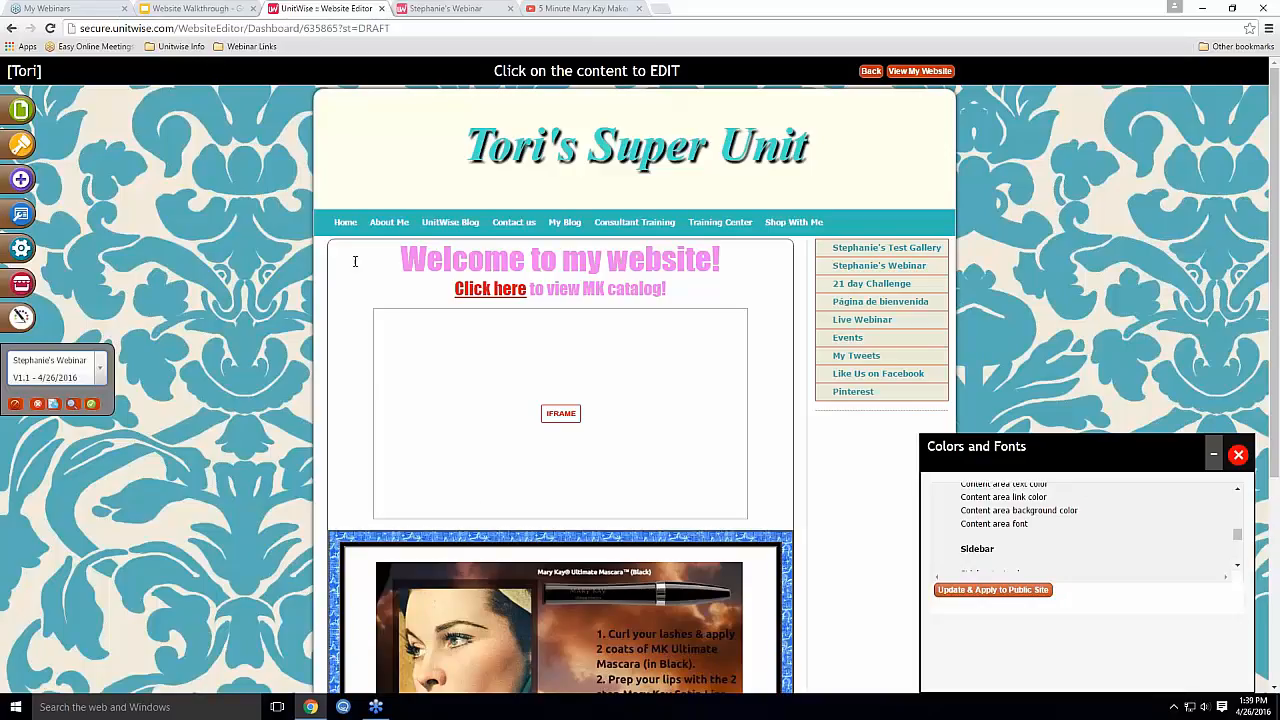
{"action": "left_click", "coordinate": [1237, 565]}
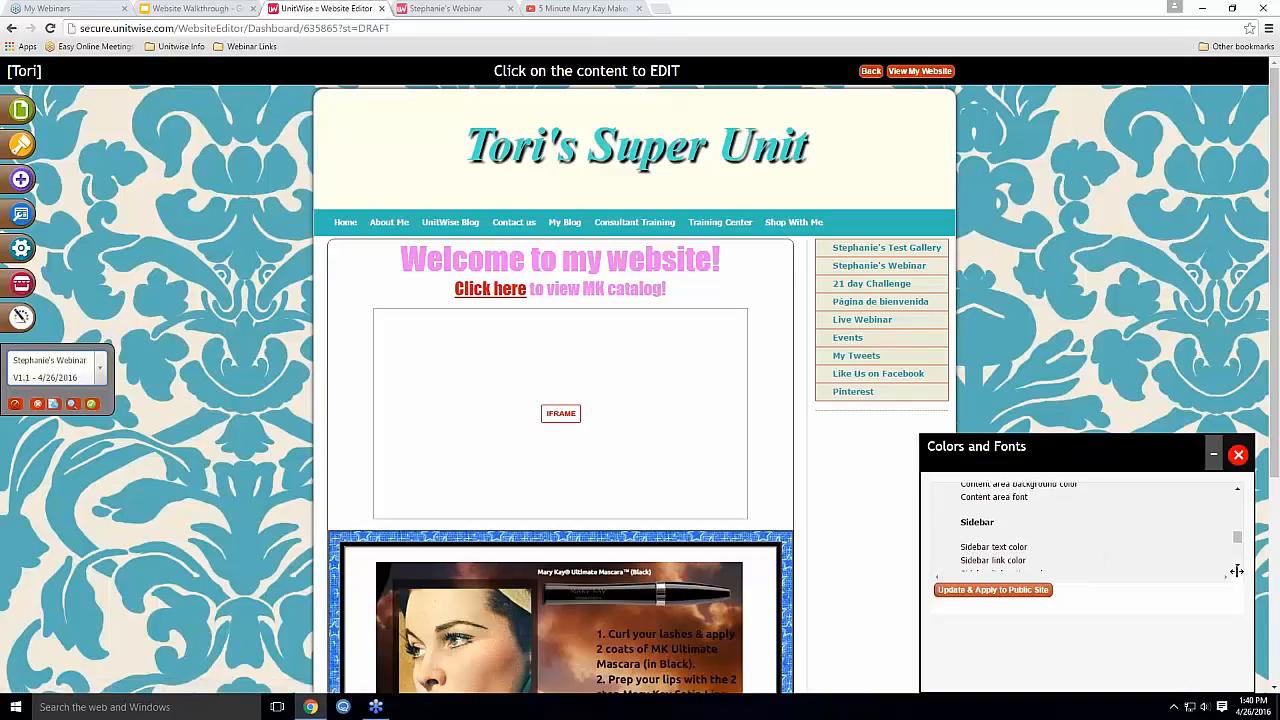
{"action": "scroll", "coordinate": [1237, 568], "scroll_direction": "down", "scroll_amount": 5}
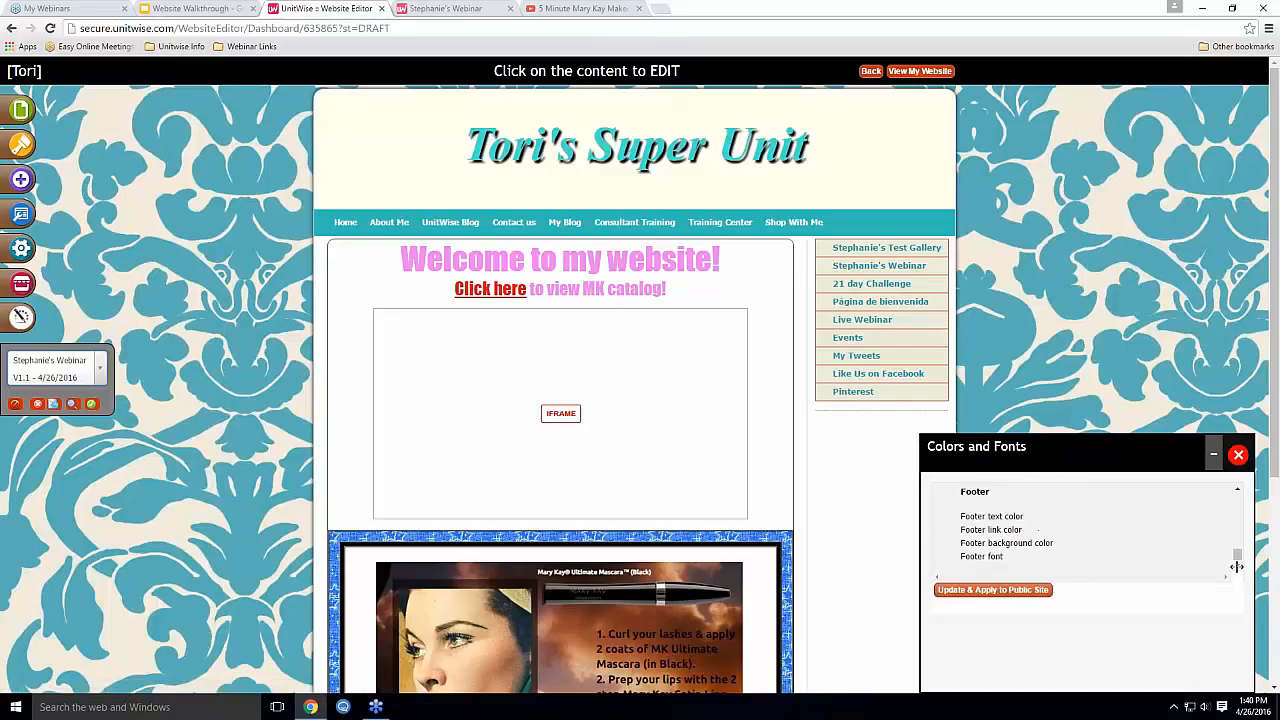
{"action": "scroll", "coordinate": [1237, 567], "scroll_direction": "down", "scroll_amount": 3}
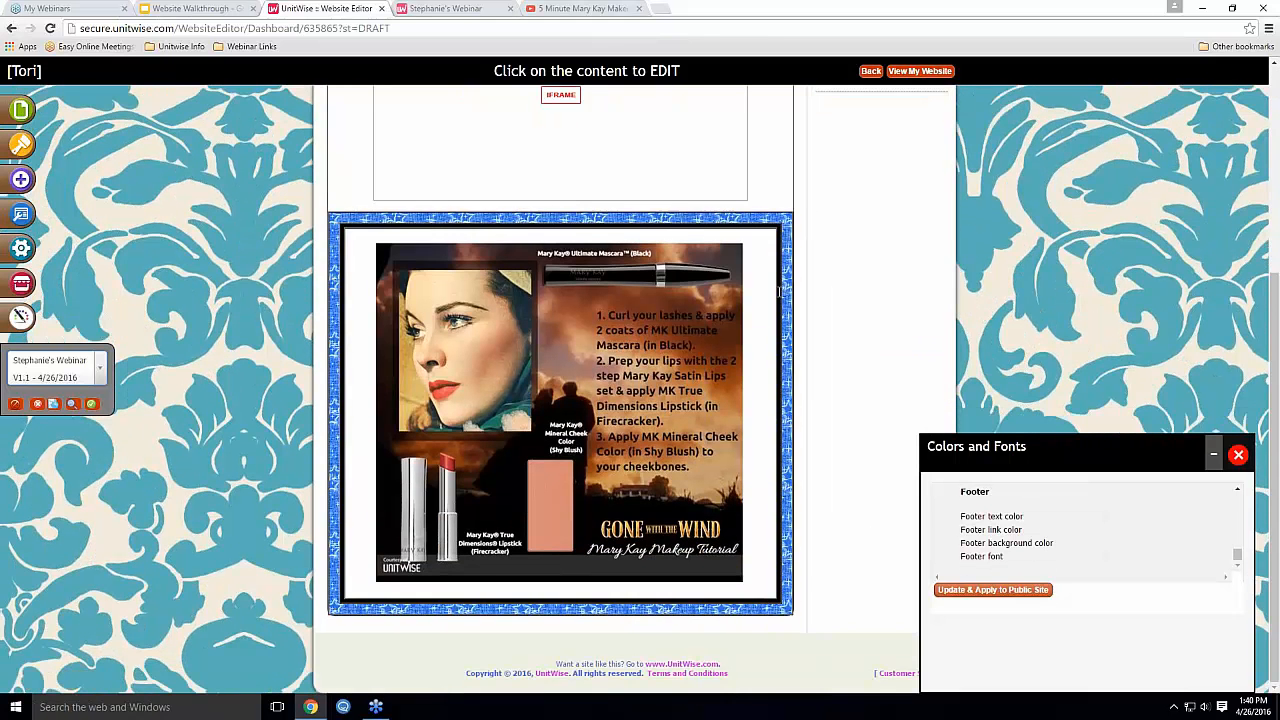
{"action": "scroll", "coordinate": [780, 291], "scroll_direction": "up", "scroll_amount": 3}
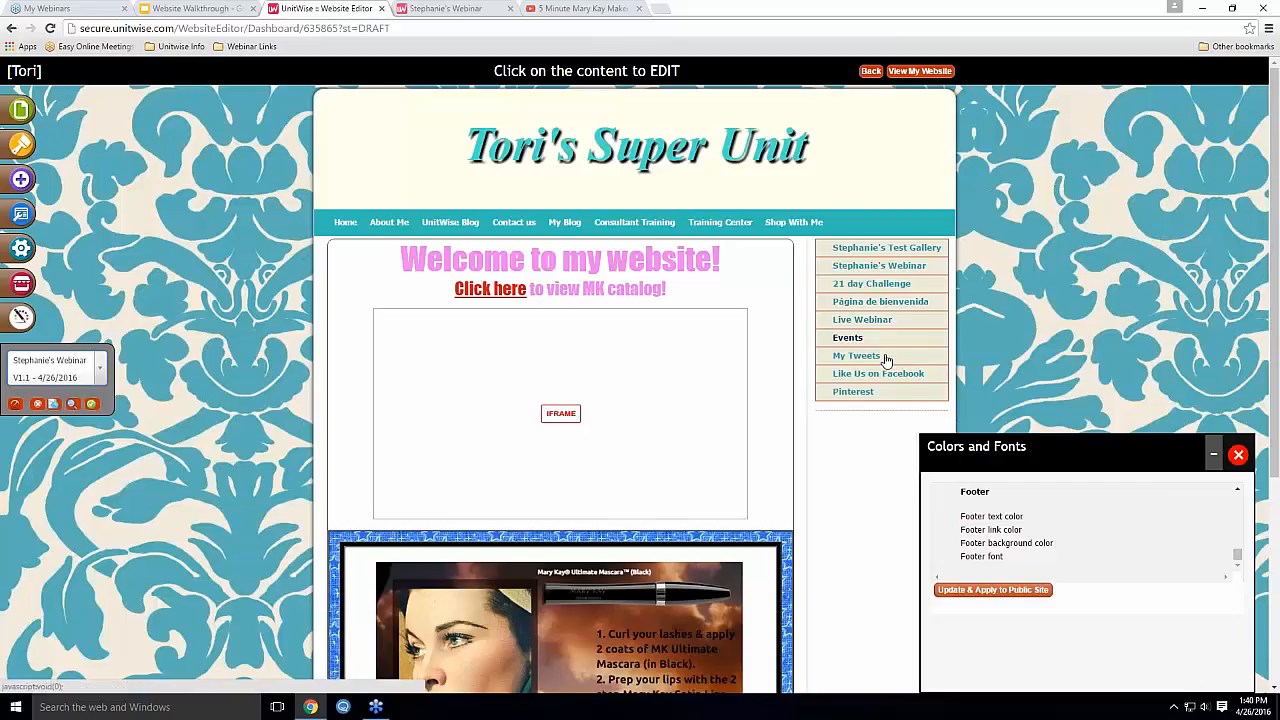
{"action": "scroll", "coordinate": [1068, 540], "scroll_direction": "up", "scroll_amount": 4}
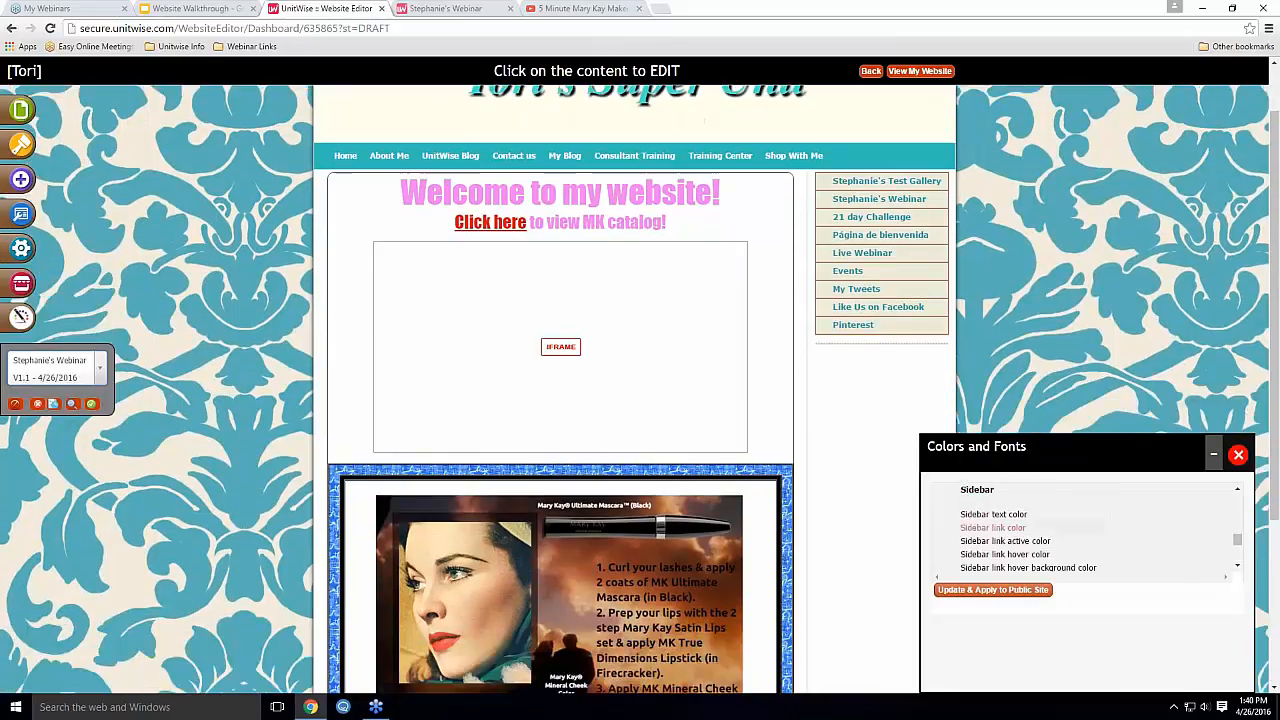
{"action": "scroll", "coordinate": [1068, 551], "scroll_direction": "up", "scroll_amount": 6}
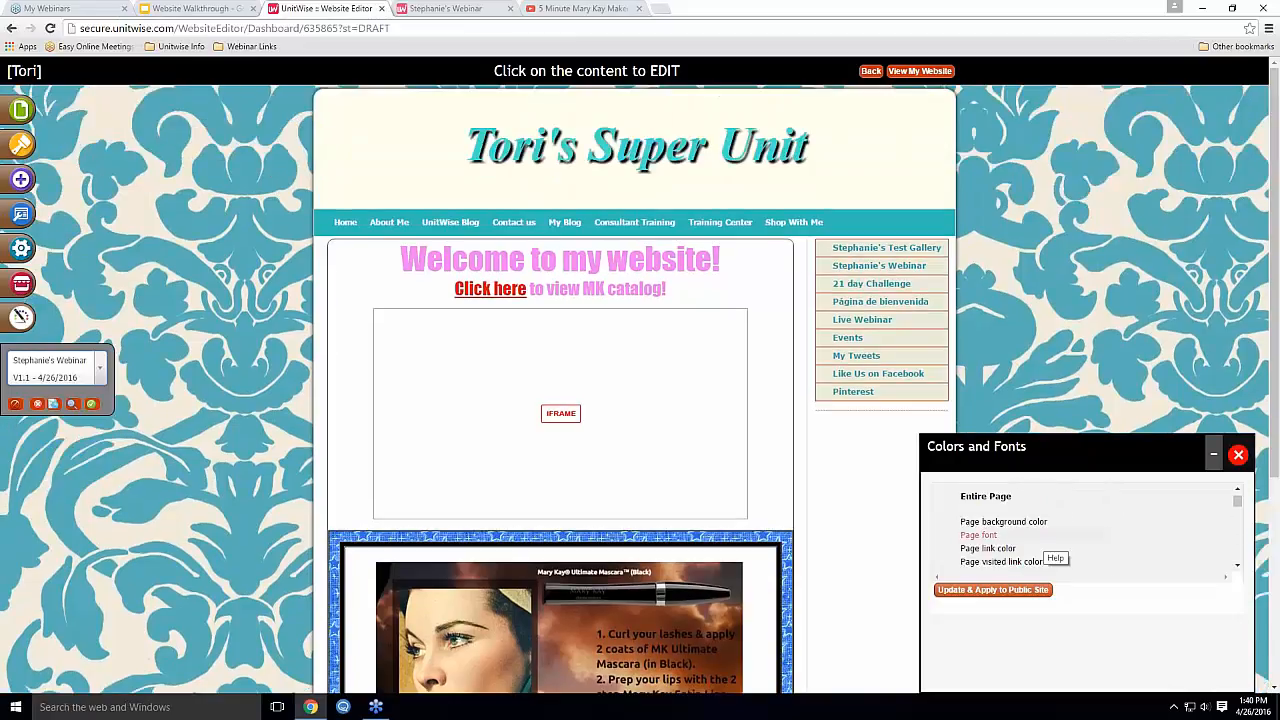
{"action": "scroll", "coordinate": [1109, 563], "scroll_direction": "down", "scroll_amount": 2}
{"action": "scroll", "coordinate": [1190, 556], "scroll_direction": "down", "scroll_amount": 1}
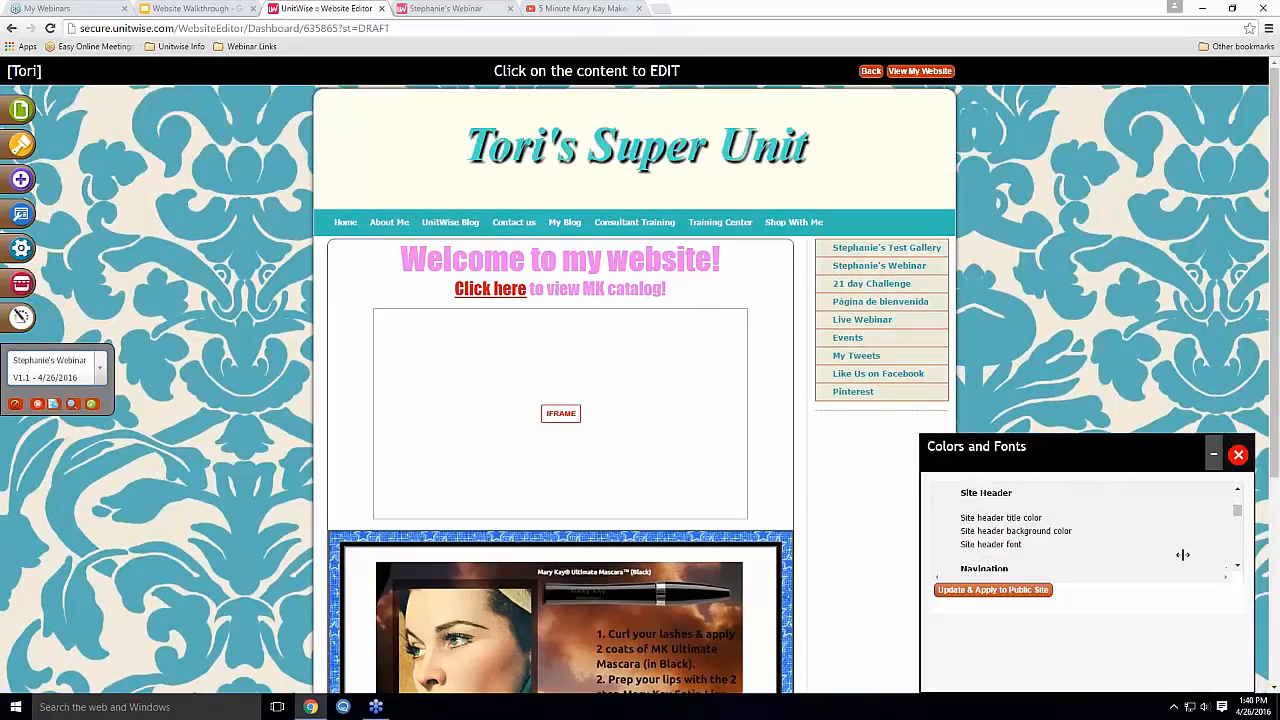
Change the site header background to a soft light blue and apply it to the public site
{"action": "left_click", "coordinate": [1048, 537]}
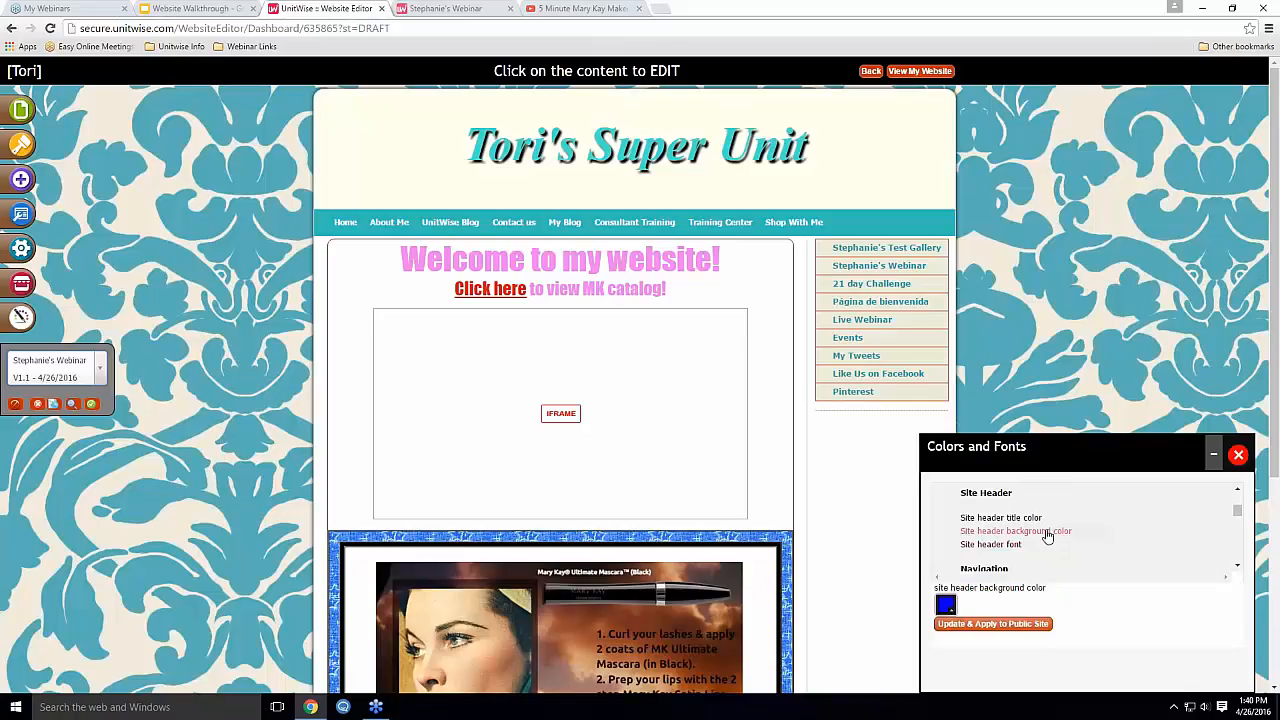
{"action": "left_click", "coordinate": [945, 603]}
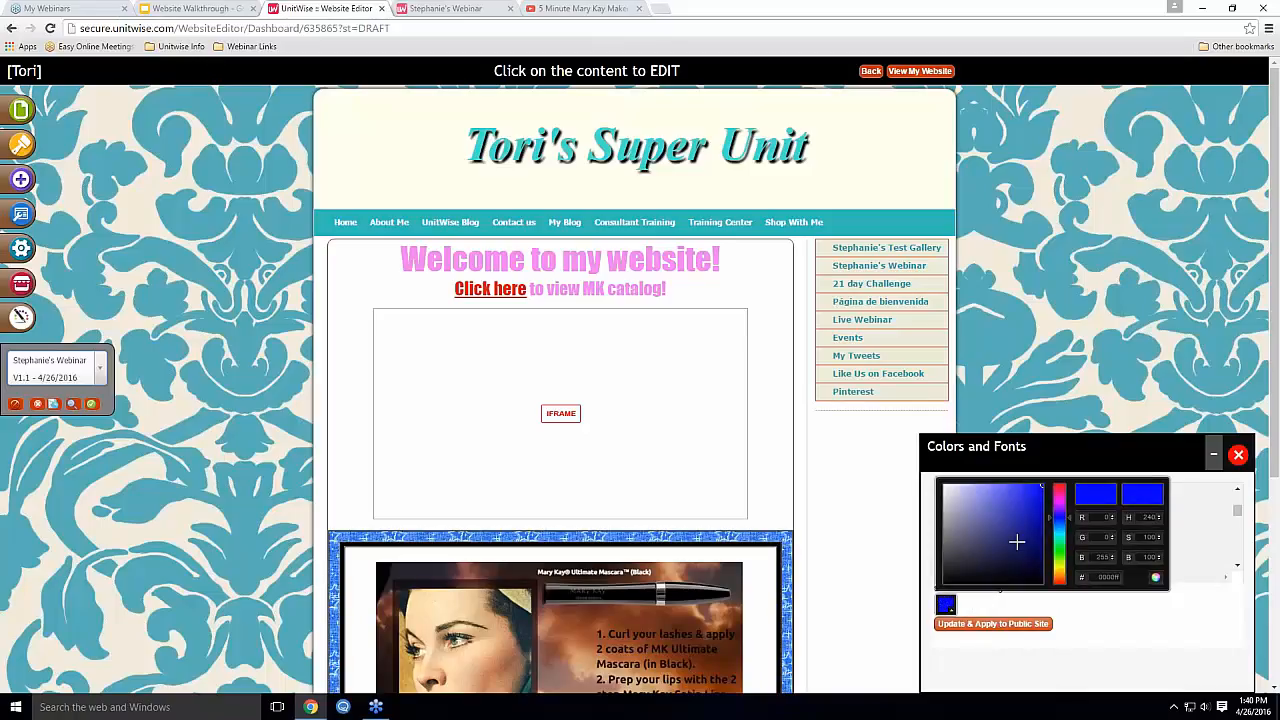
{"action": "mouse_move", "coordinate": [1049, 518]}
{"action": "left_mouse_down"}
{"action": "mouse_move", "coordinate": [1049, 491]}
{"action": "mouse_move", "coordinate": [1050, 554]}
{"action": "mouse_move", "coordinate": [1051, 539]}
{"action": "left_mouse_up"}
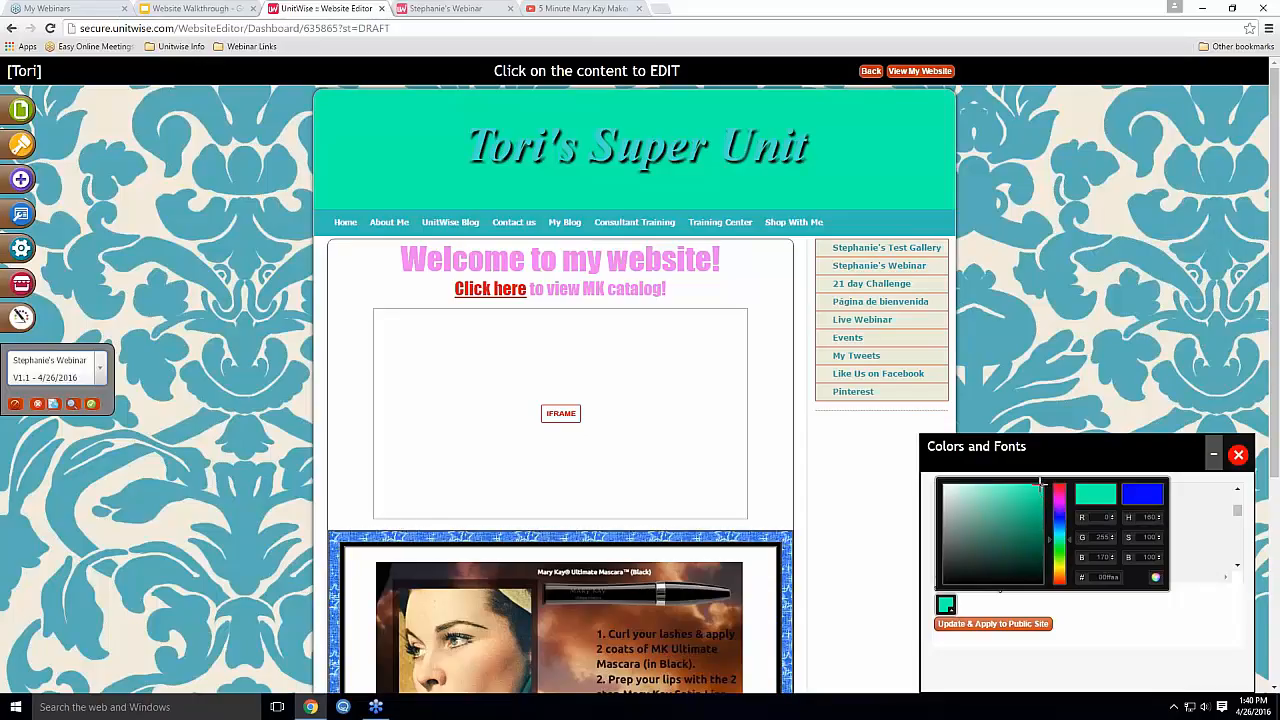
{"action": "mouse_move", "coordinate": [1040, 484]}
{"action": "left_mouse_down"}
{"action": "mouse_move", "coordinate": [986, 490]}
{"action": "mouse_move", "coordinate": [960, 530]}
{"action": "mouse_move", "coordinate": [1003, 553]}
{"action": "mouse_move", "coordinate": [1018, 540]}
{"action": "mouse_move", "coordinate": [1014, 507]}
{"action": "mouse_move", "coordinate": [1031, 522]}
{"action": "mouse_move", "coordinate": [1012, 540]}
{"action": "mouse_move", "coordinate": [1008, 515]}
{"action": "mouse_move", "coordinate": [1048, 526]}
{"action": "left_mouse_up"}
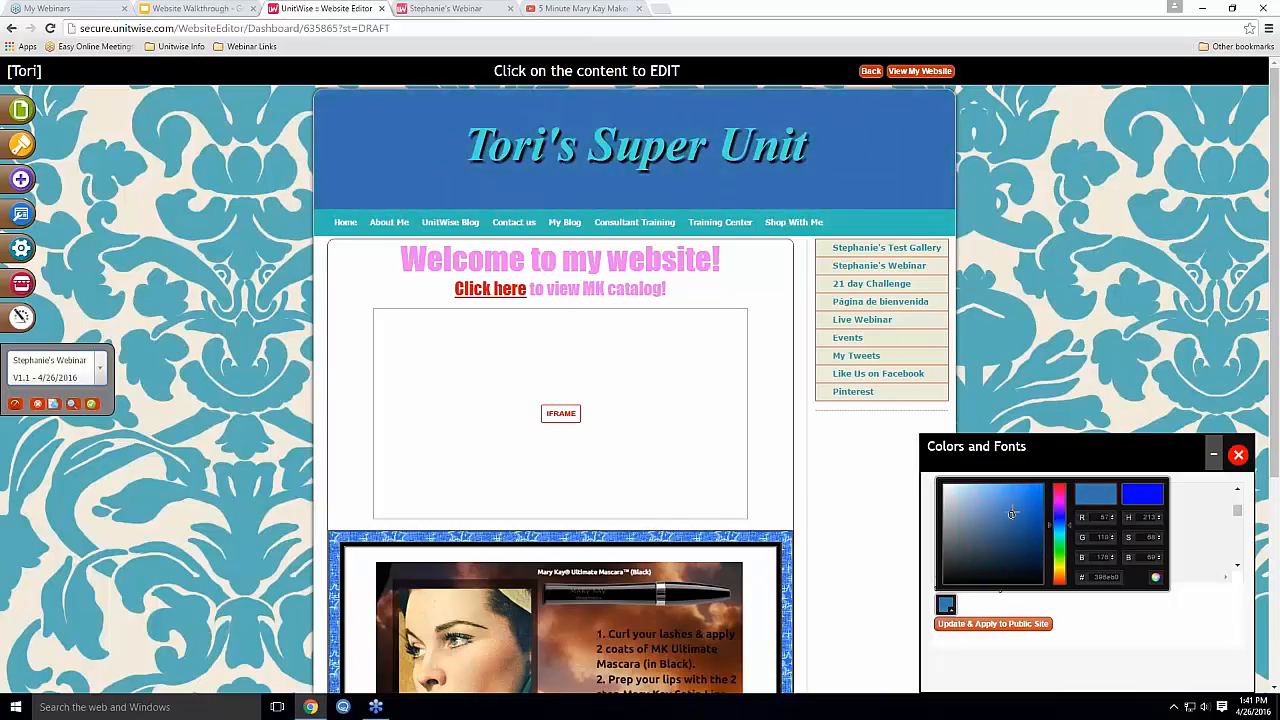
{"action": "left_click_drag", "start_coordinate": [1011, 514], "coordinate": [985, 495]}
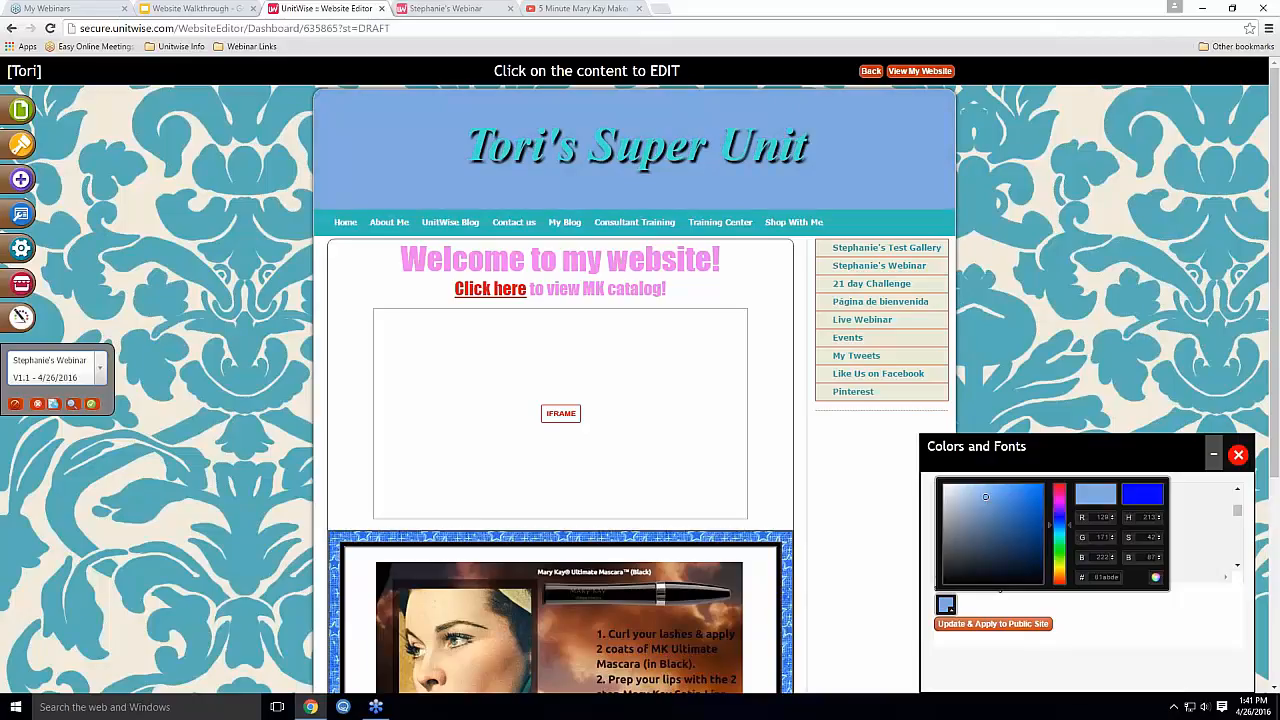
{"action": "left_click", "coordinate": [1007, 626]}
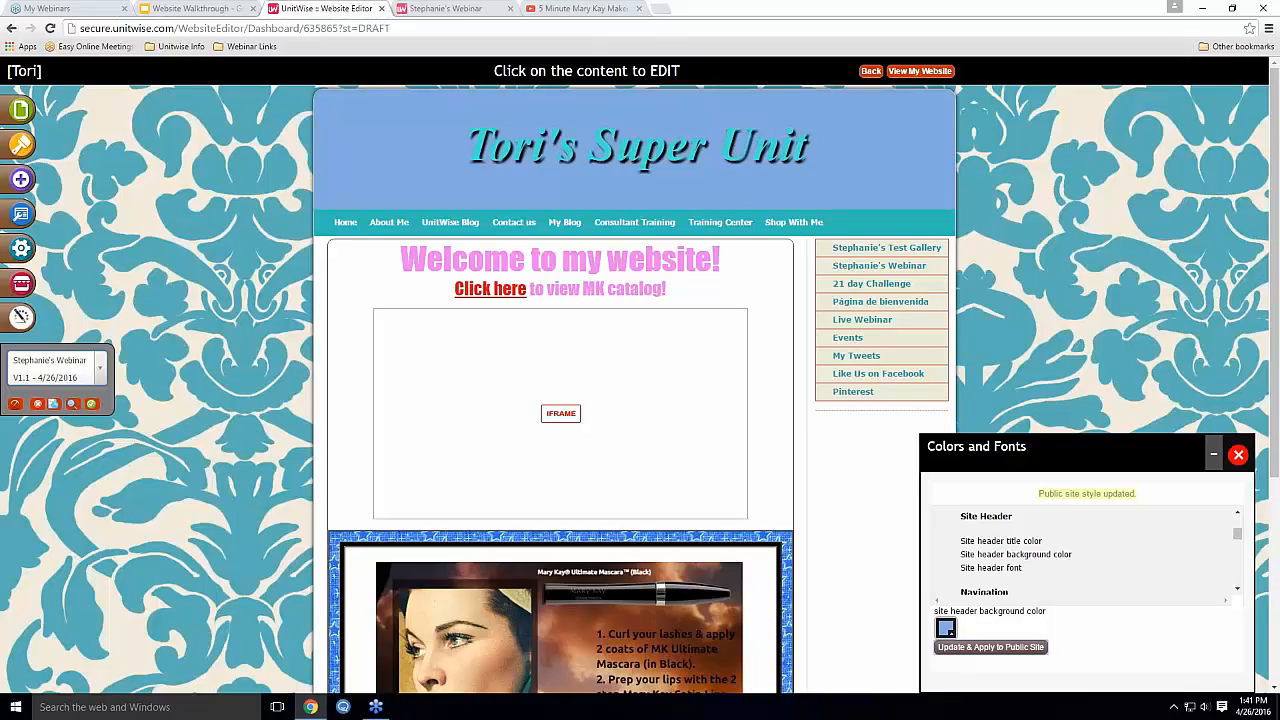
Switch to the Home page and scroll the Colors and Fonts list down to Footer
{"action": "scroll", "coordinate": [1123, 546], "scroll_direction": "down", "scroll_amount": 3}
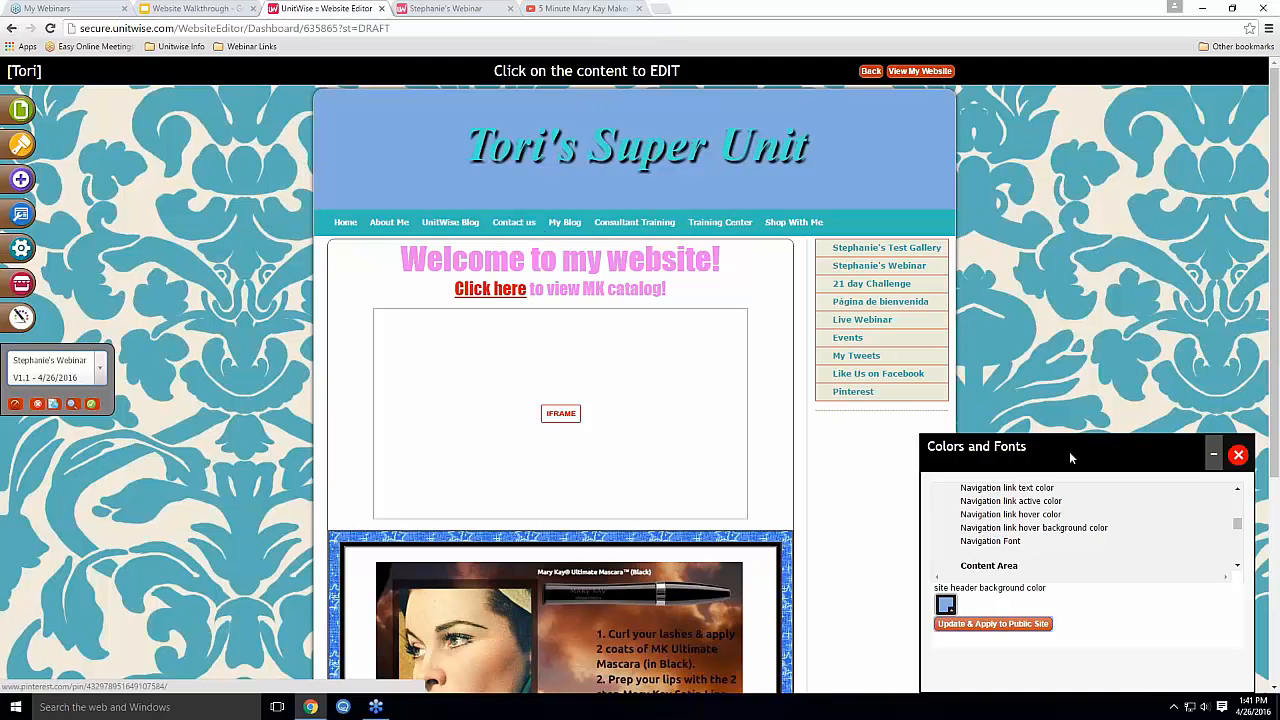
{"action": "left_click", "coordinate": [347, 223]}
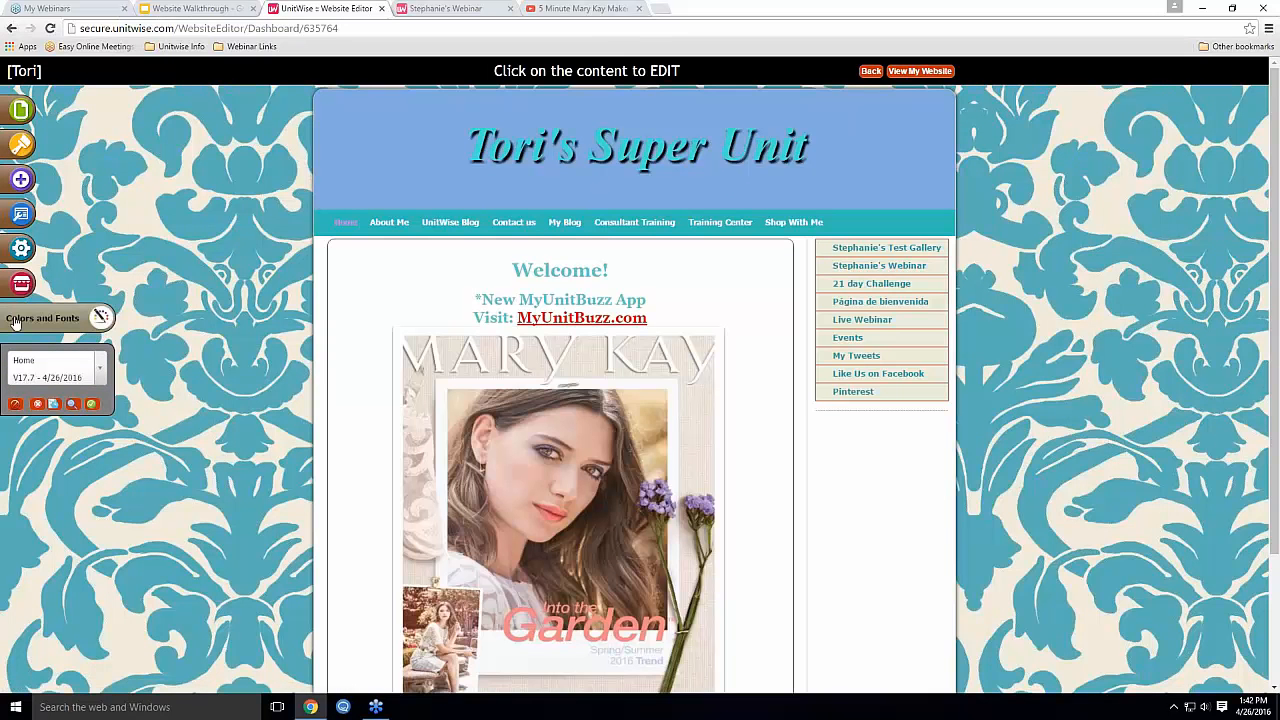
{"action": "scroll", "coordinate": [1165, 555], "scroll_direction": "down", "scroll_amount": 5}
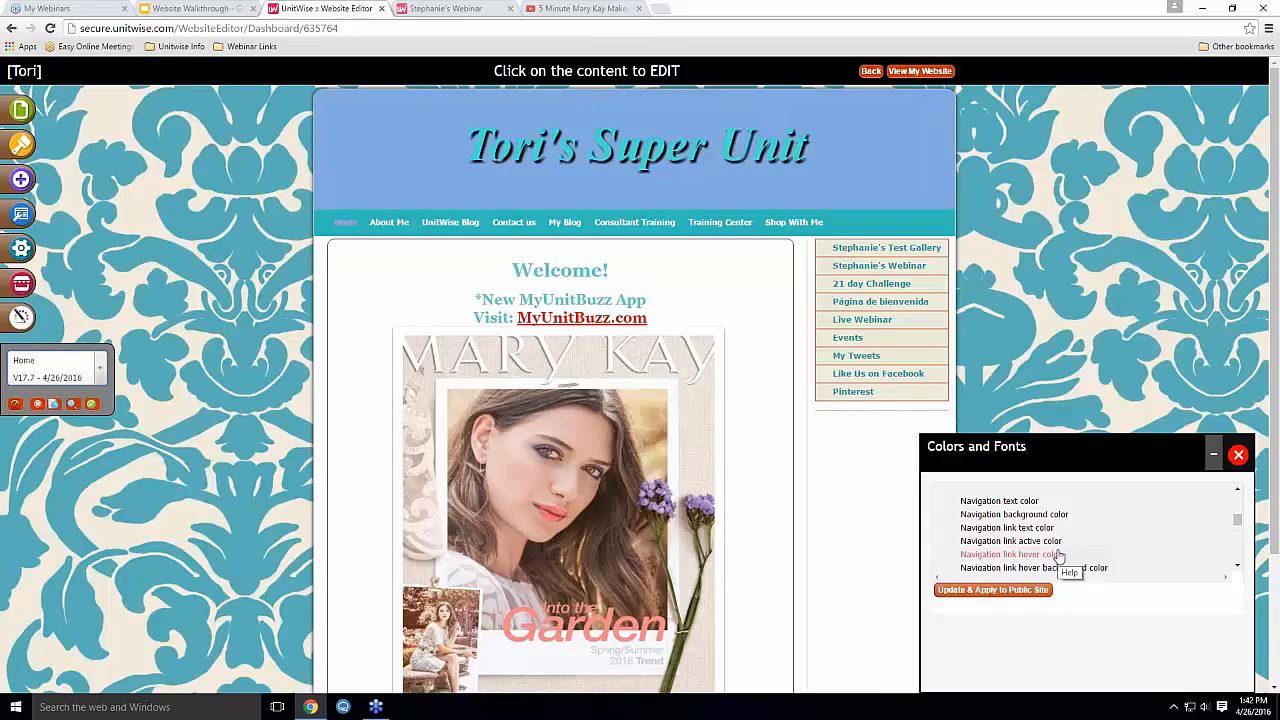
{"action": "scroll", "coordinate": [1060, 550], "scroll_direction": "down", "scroll_amount": 1}
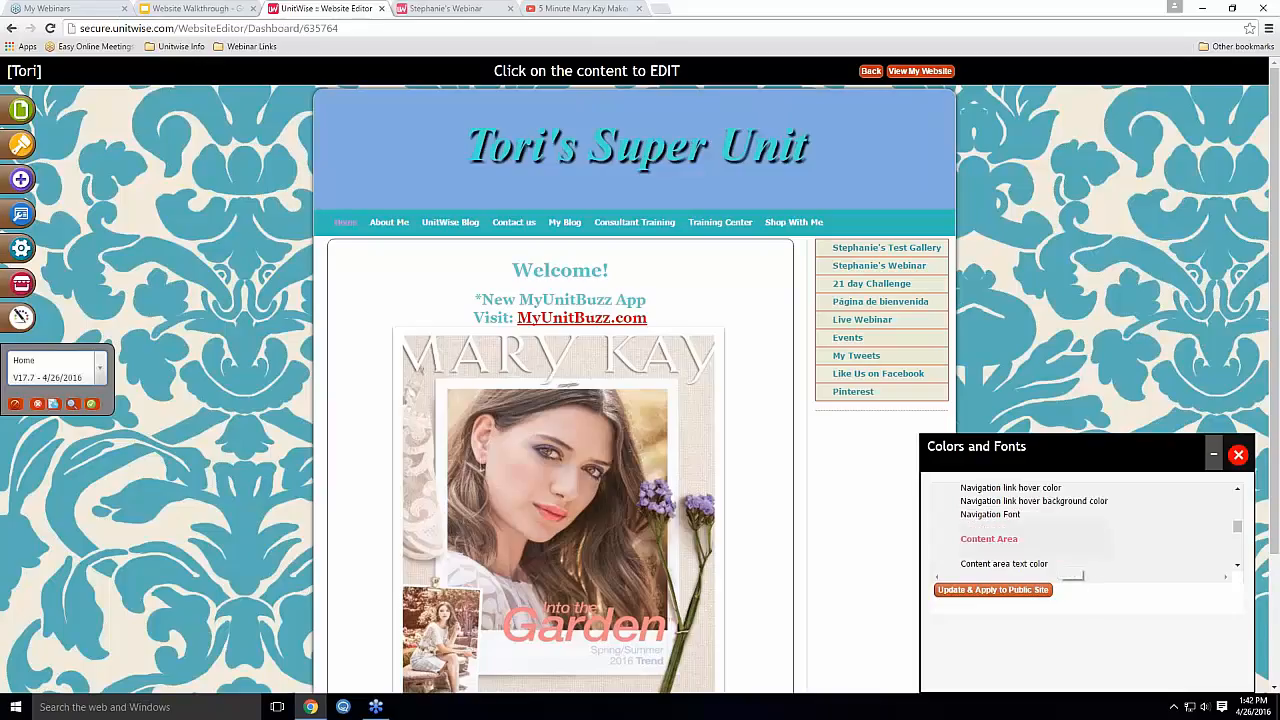
{"action": "scroll", "coordinate": [883, 543], "scroll_direction": "down", "scroll_amount": 2}
{"action": "scroll", "coordinate": [1015, 543], "scroll_direction": "down", "scroll_amount": 5}
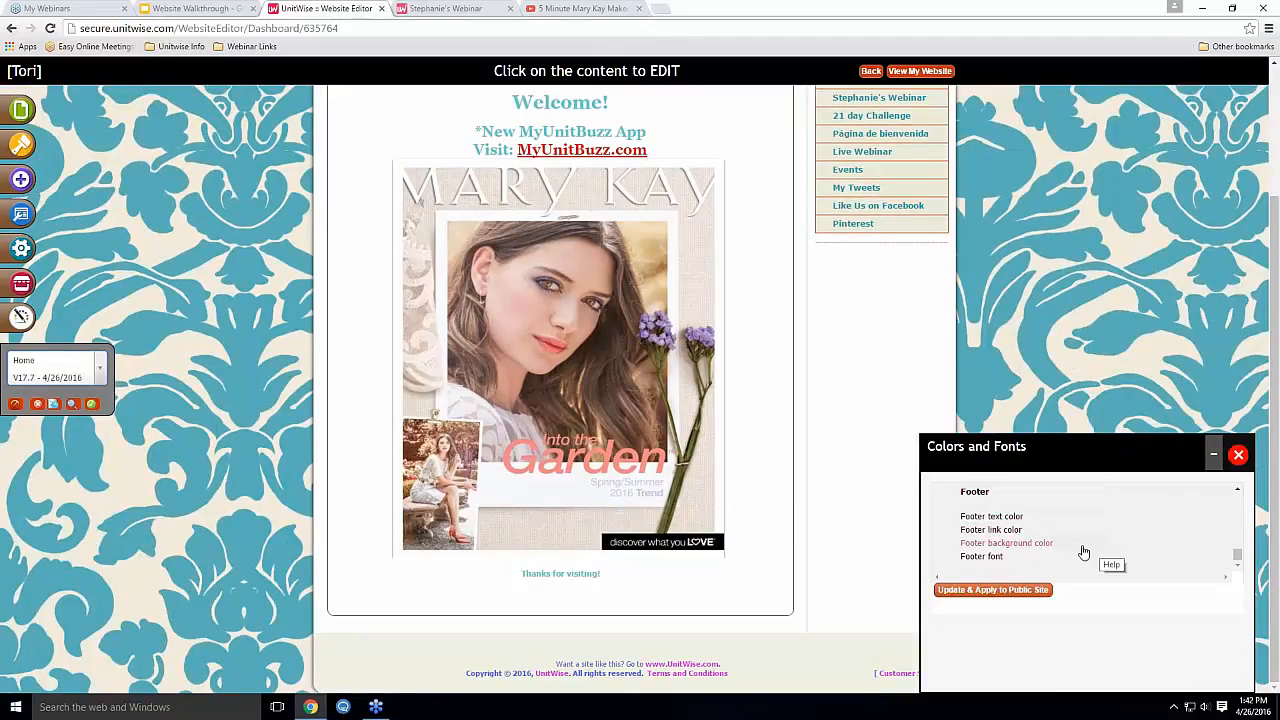
Set the footer link colour to purple and apply it to the public site
{"action": "left_click", "coordinate": [1000, 530]}
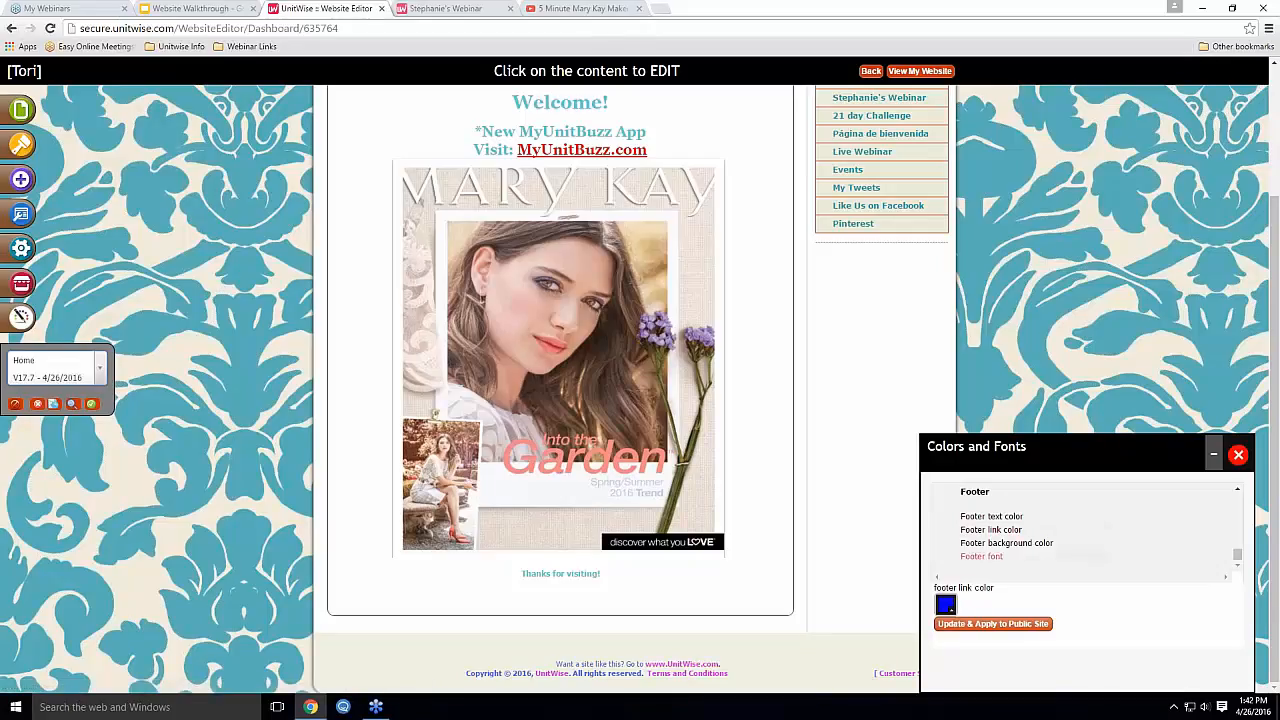
{"action": "left_click", "coordinate": [946, 606]}
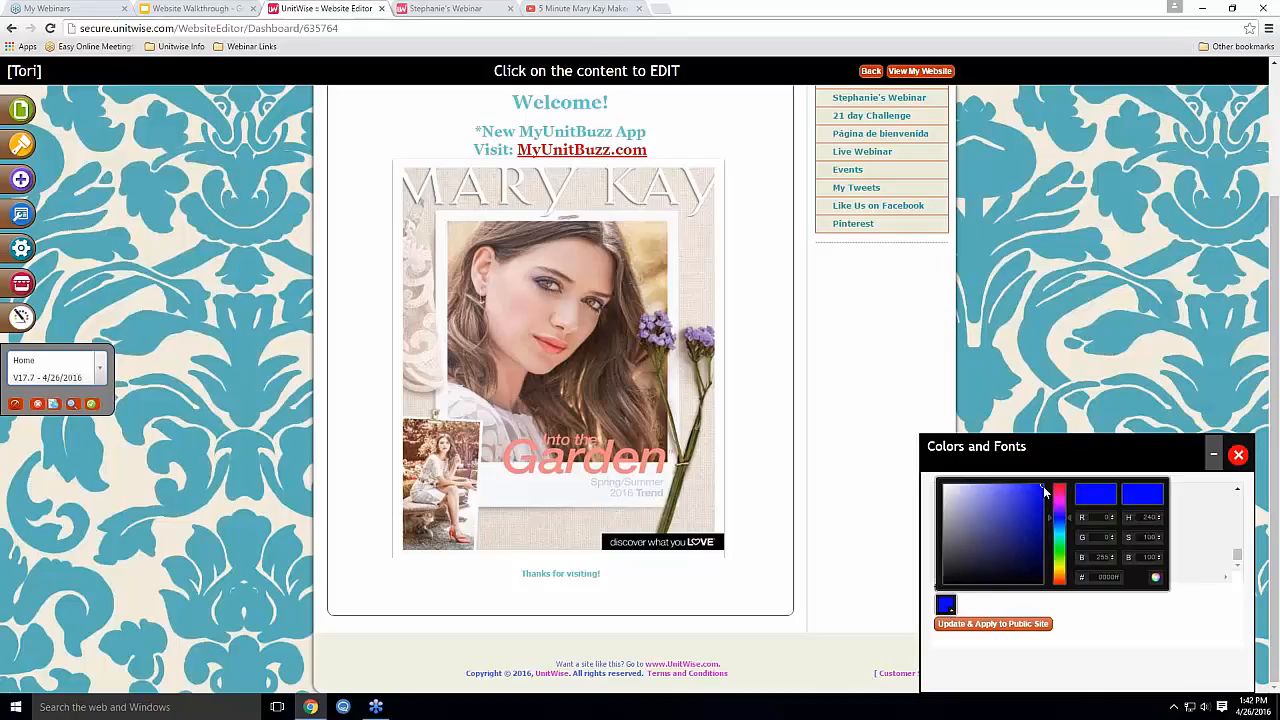
{"action": "mouse_move", "coordinate": [1051, 519]}
{"action": "left_mouse_down"}
{"action": "mouse_move", "coordinate": [990, 505]}
{"action": "mouse_move", "coordinate": [954, 518]}
{"action": "left_mouse_up"}
{"action": "mouse_move", "coordinate": [988, 545]}
{"action": "left_mouse_down"}
{"action": "mouse_move", "coordinate": [1006, 509]}
{"action": "mouse_move", "coordinate": [1020, 520]}
{"action": "mouse_move", "coordinate": [1016, 563]}
{"action": "mouse_move", "coordinate": [1015, 510]}
{"action": "mouse_move", "coordinate": [1032, 491]}
{"action": "left_mouse_up"}
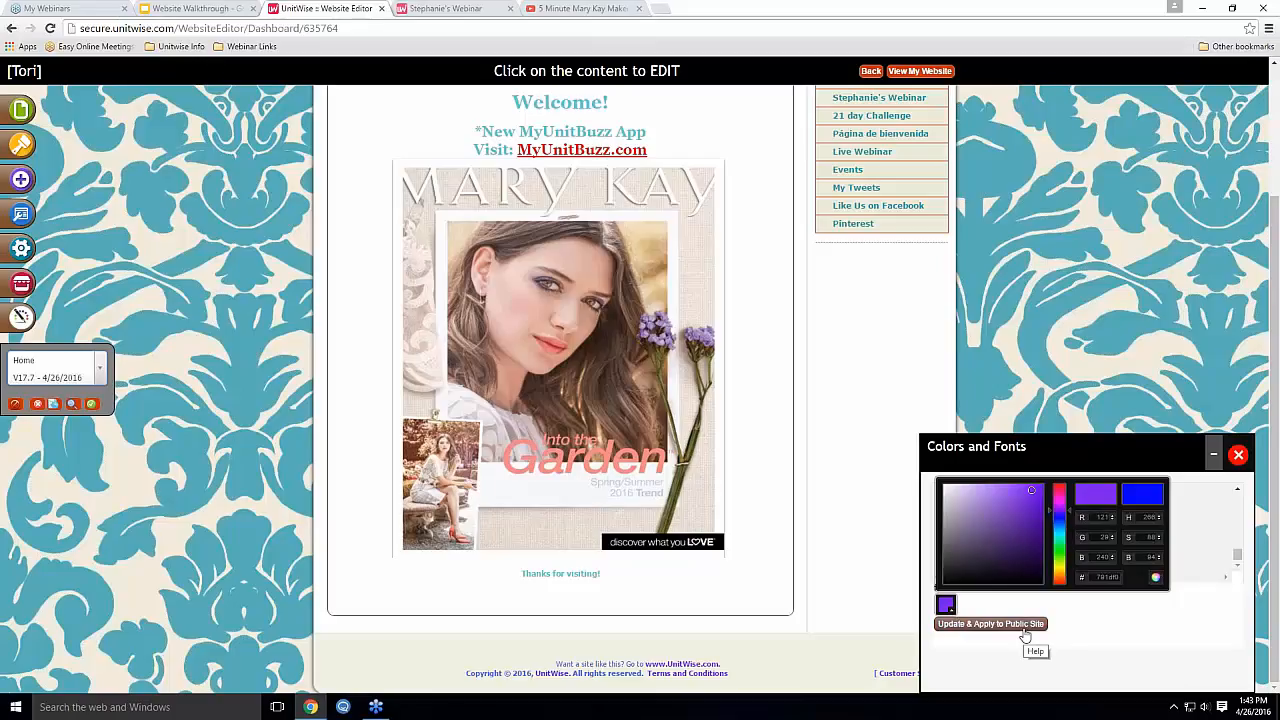
{"action": "left_click", "coordinate": [1024, 624]}
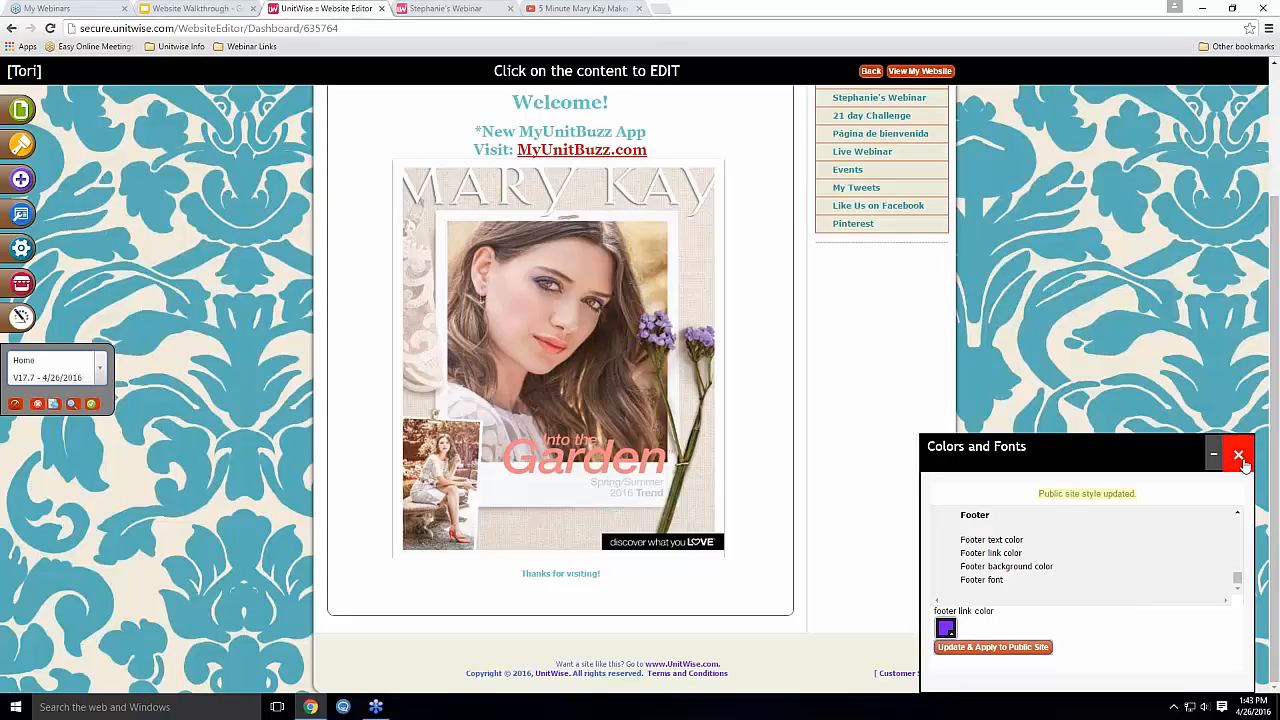
Close the Colors and Fonts panel and save the Home page
{"action": "scroll", "coordinate": [1145, 543], "scroll_direction": "up", "scroll_amount": 5}
{"action": "scroll", "coordinate": [1165, 531], "scroll_direction": "up", "scroll_amount": 2}
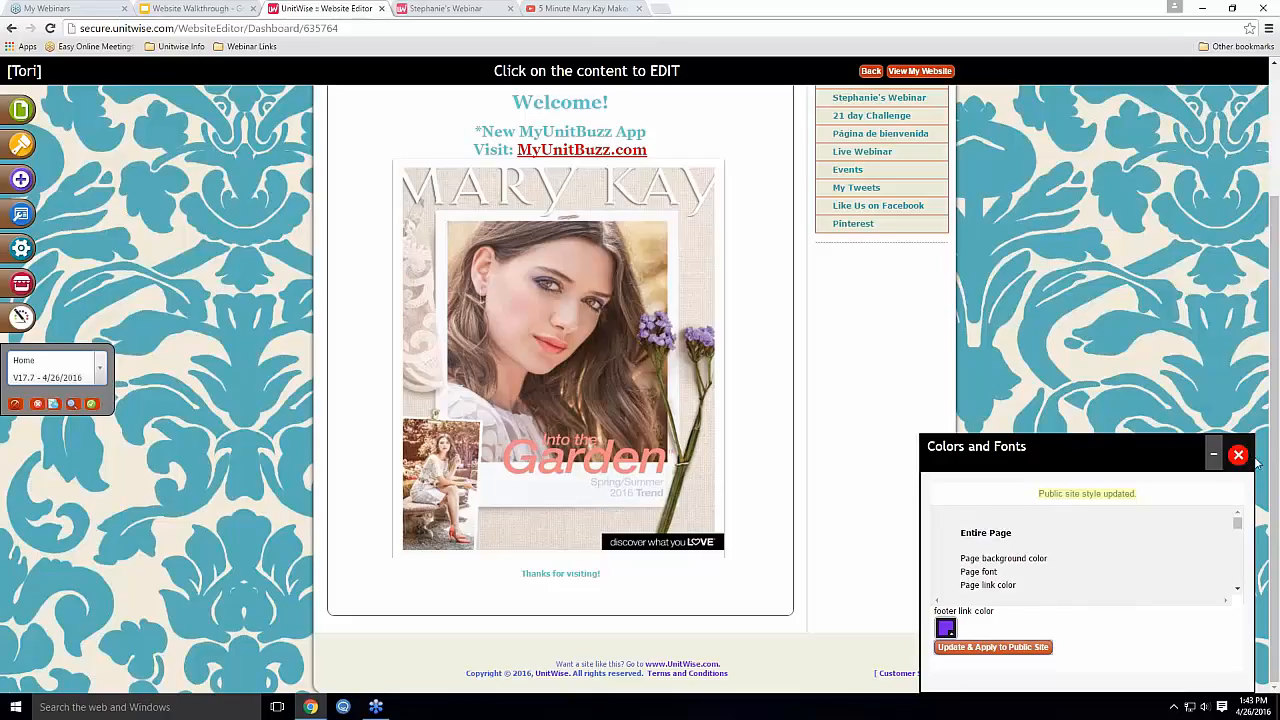
{"action": "left_click", "coordinate": [1239, 458]}
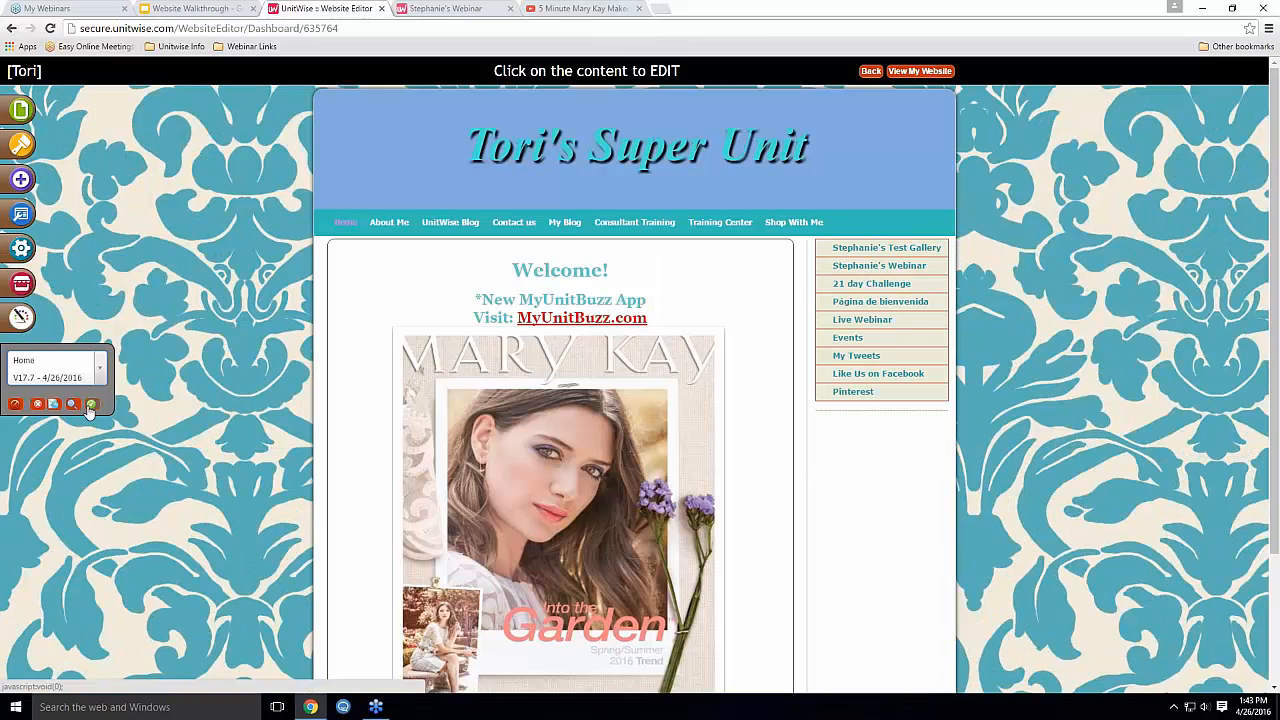
{"action": "left_click", "coordinate": [90, 406]}
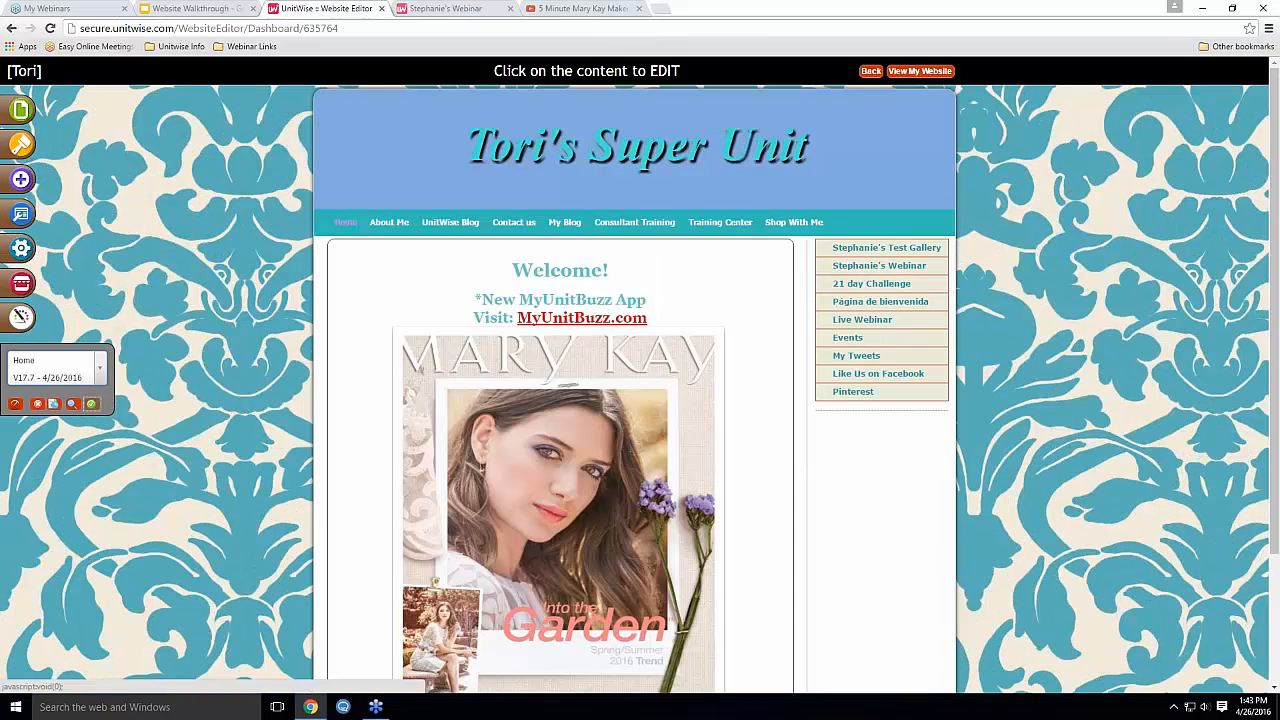